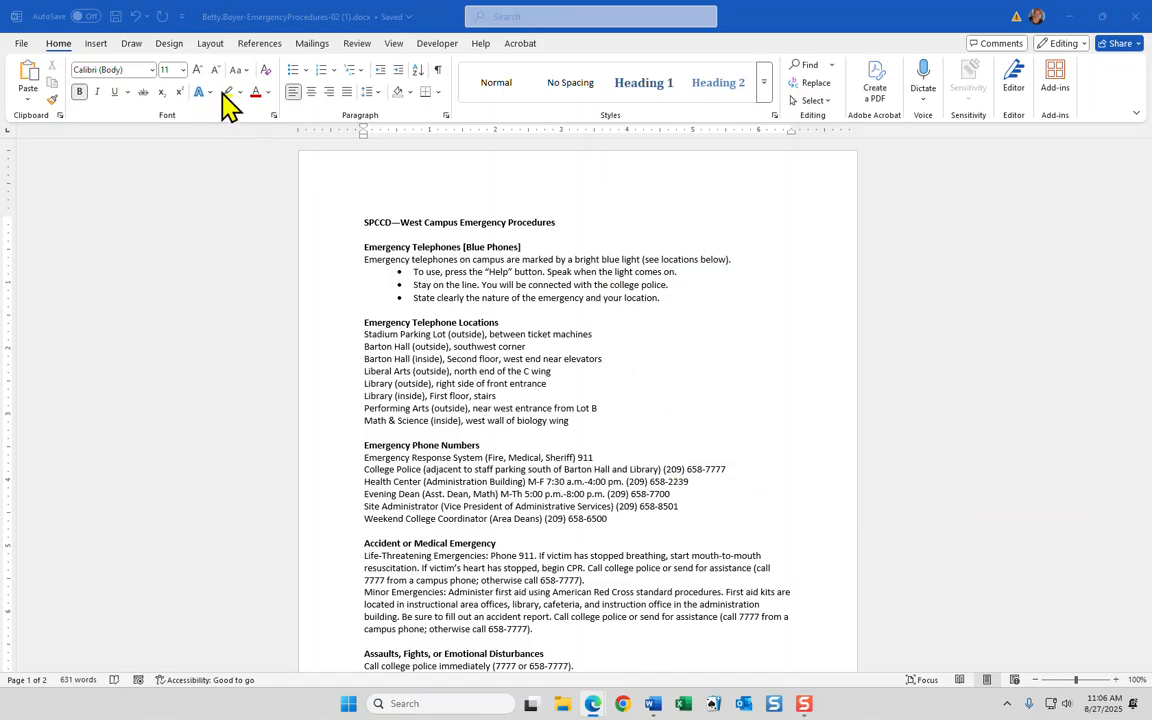
- Apply the Integral theme to the document
click(176, 58)
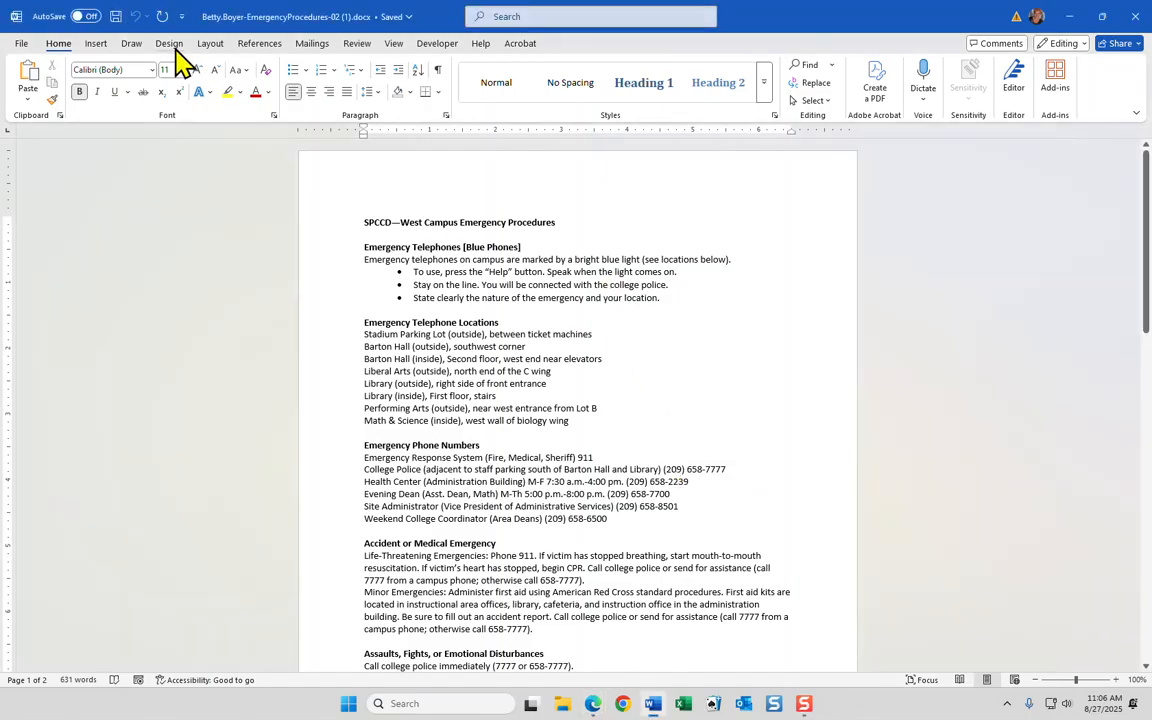
click(172, 46)
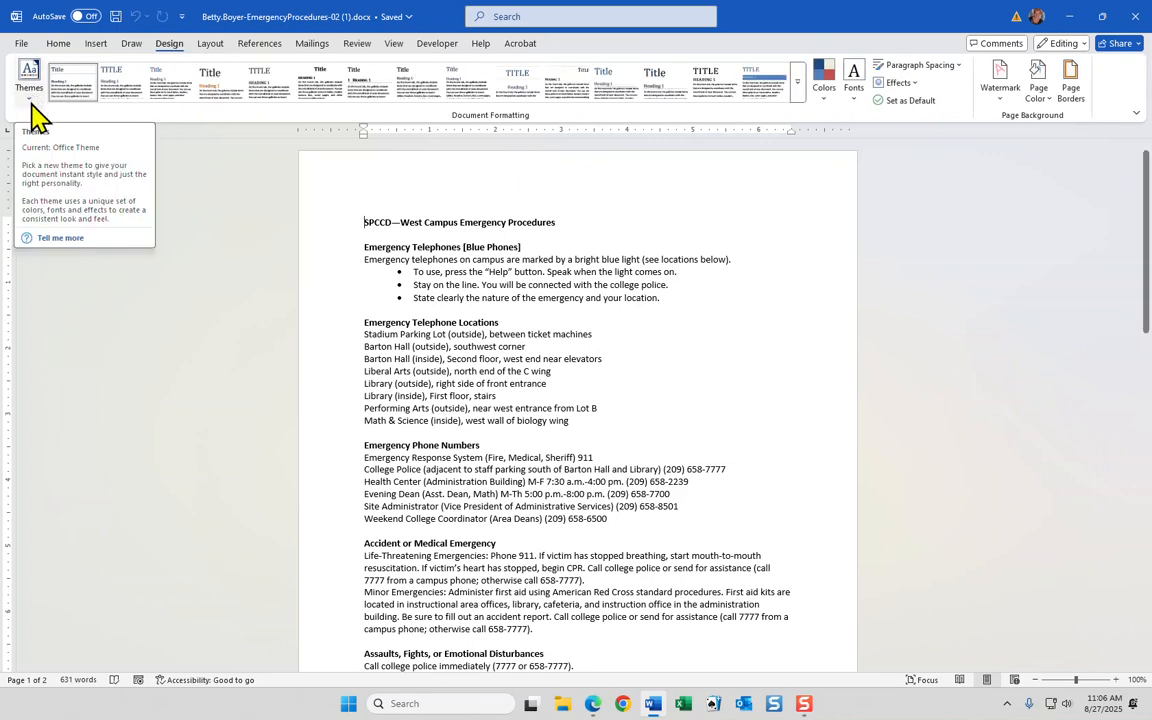
click(31, 104)
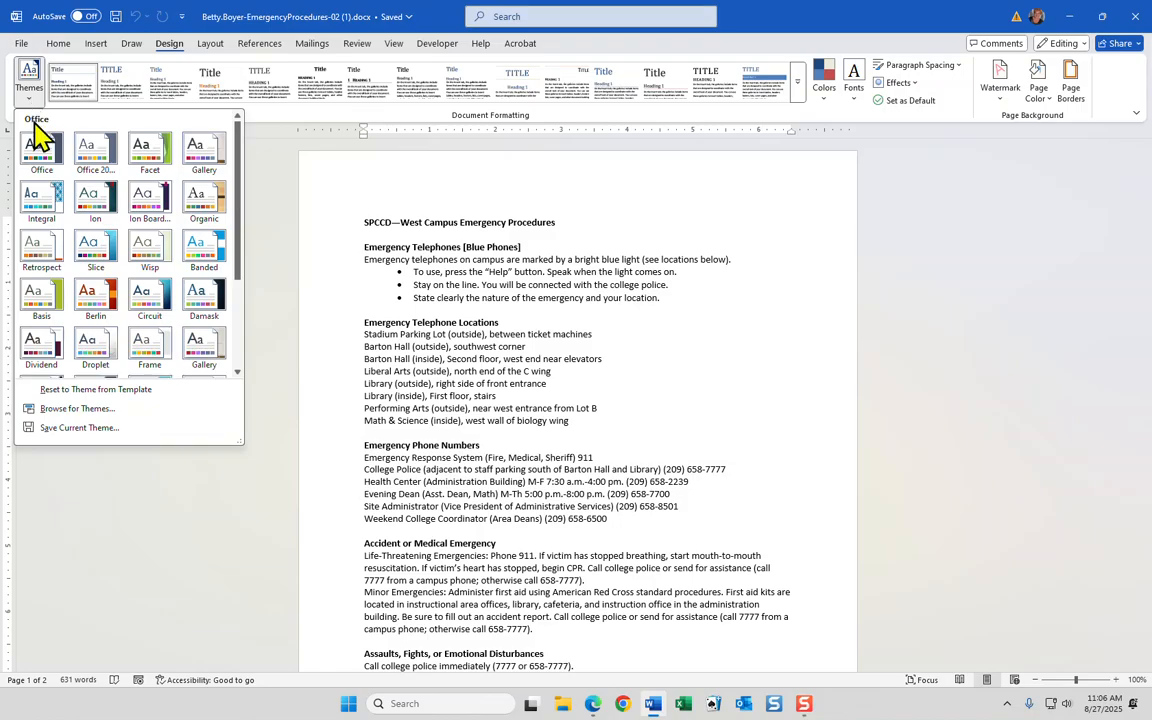
scroll(198, 240, down, 3)
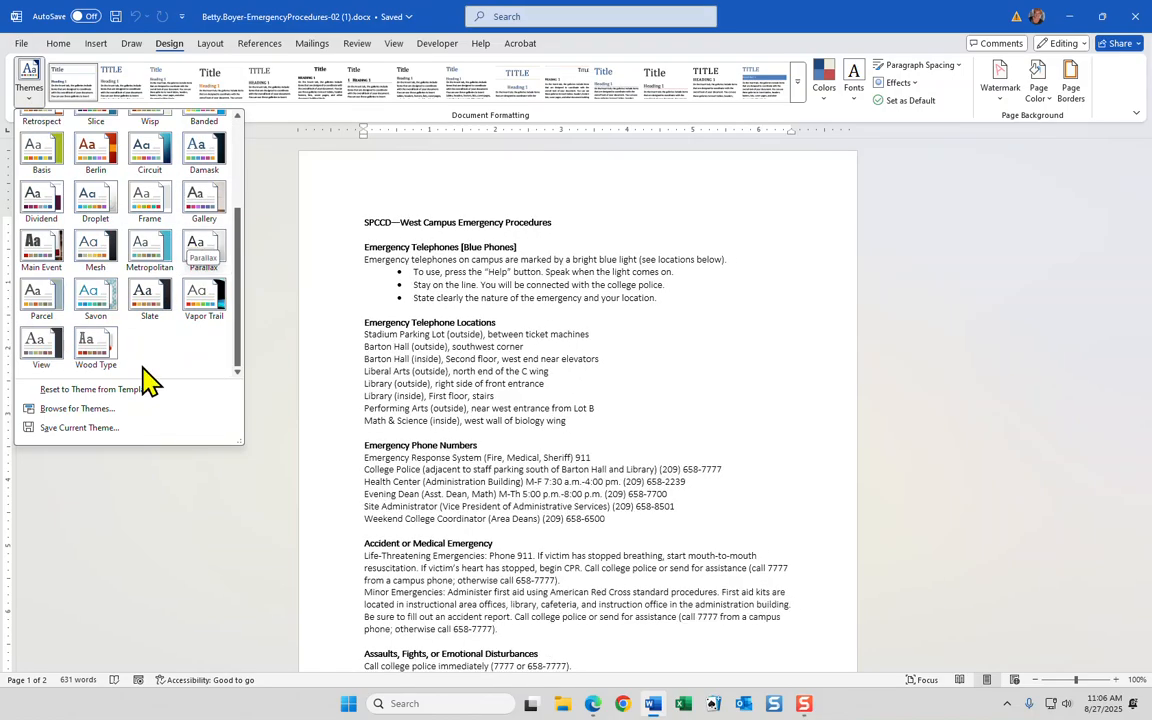
scroll(170, 355, up, 3)
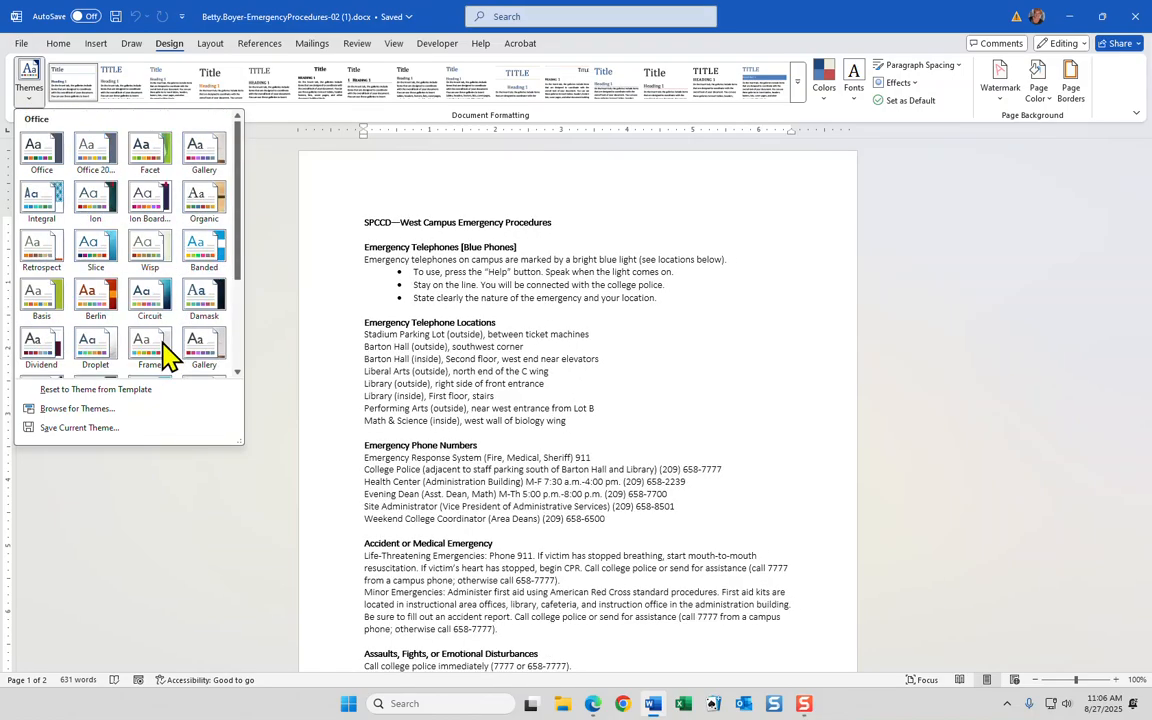
click(42, 205)
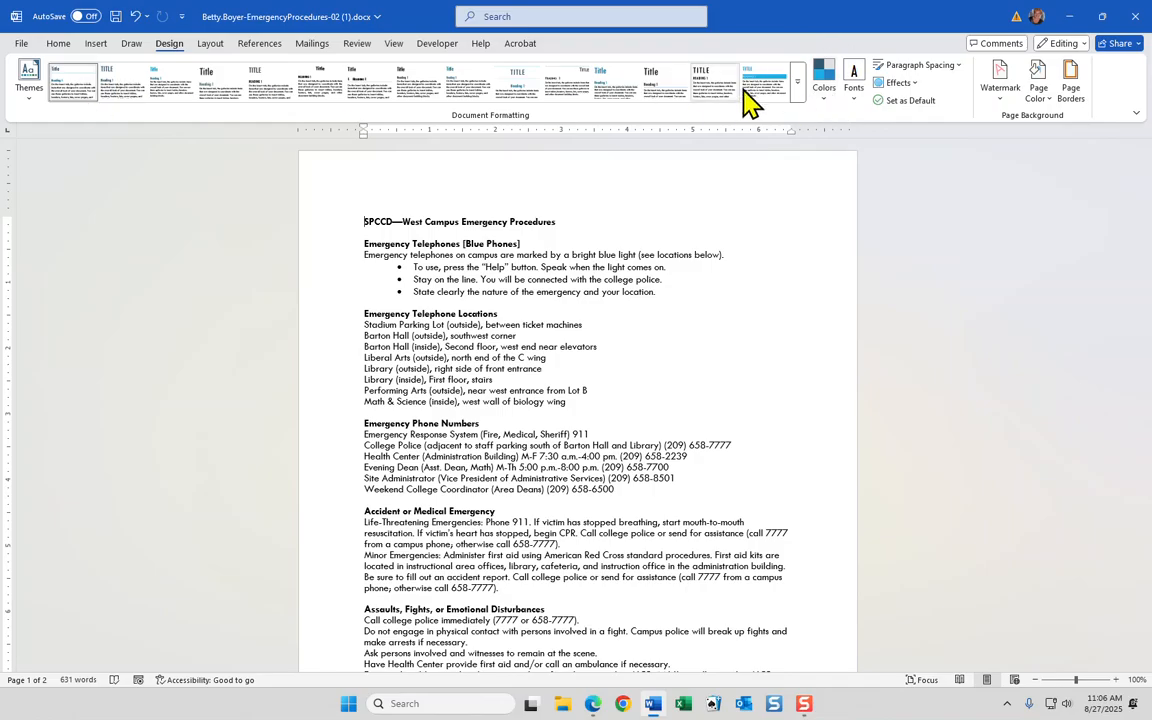
- Change the document's theme colors to the Red color set
click(823, 108)
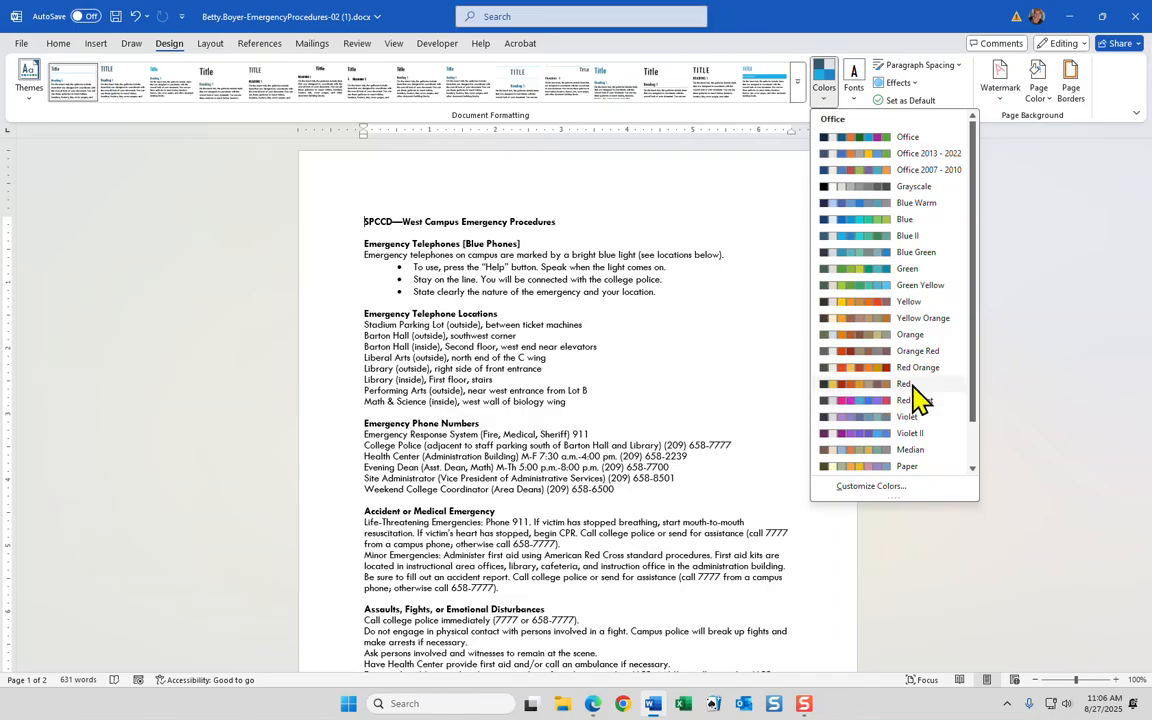
click(853, 386)
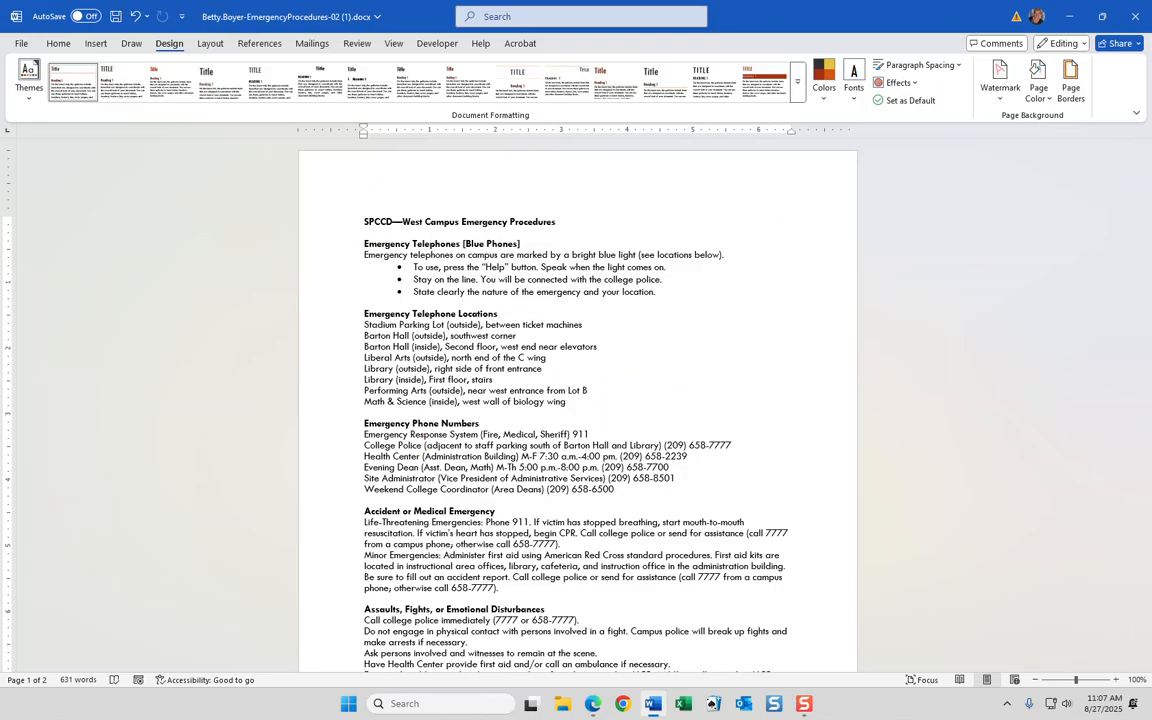
key(alt+Tab)
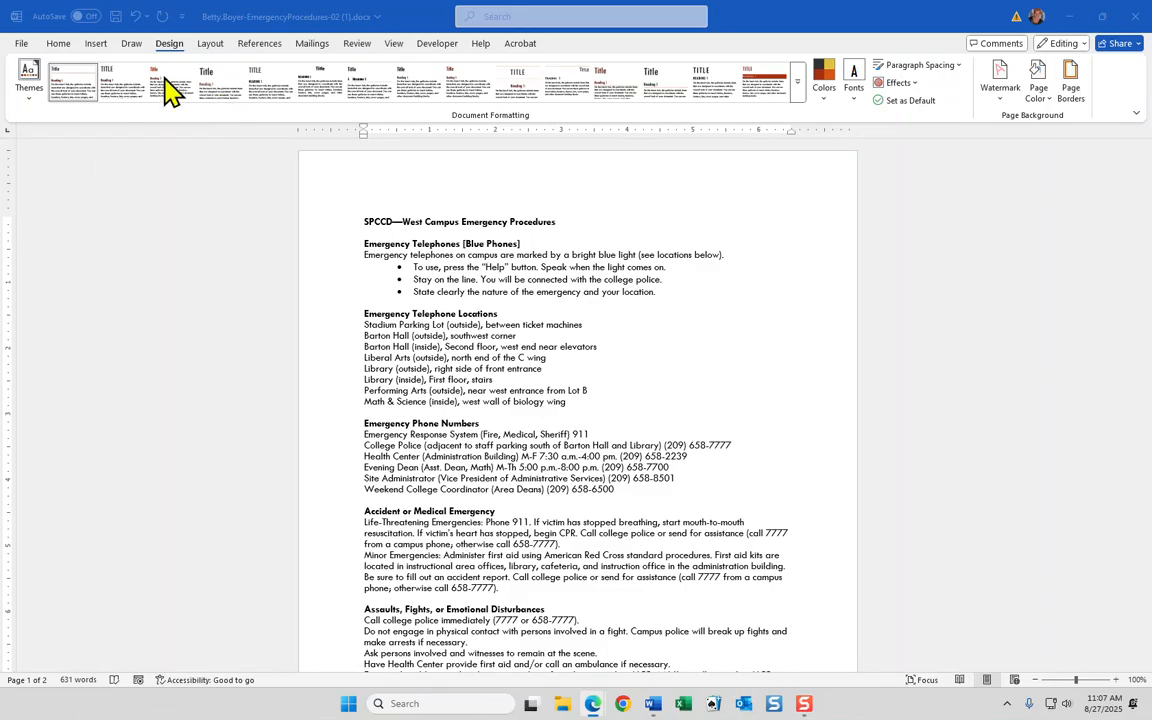
- Set custom top, left, bottom and right page margins of .75 inch for the whole document
click(59, 45)
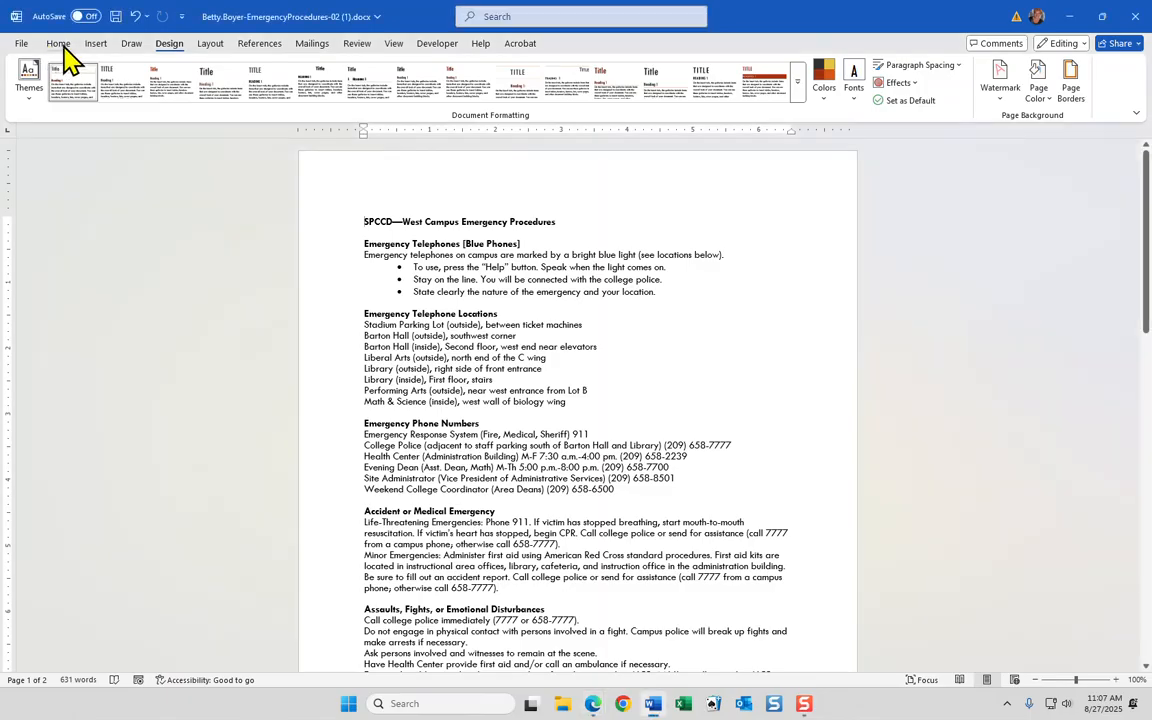
click(62, 46)
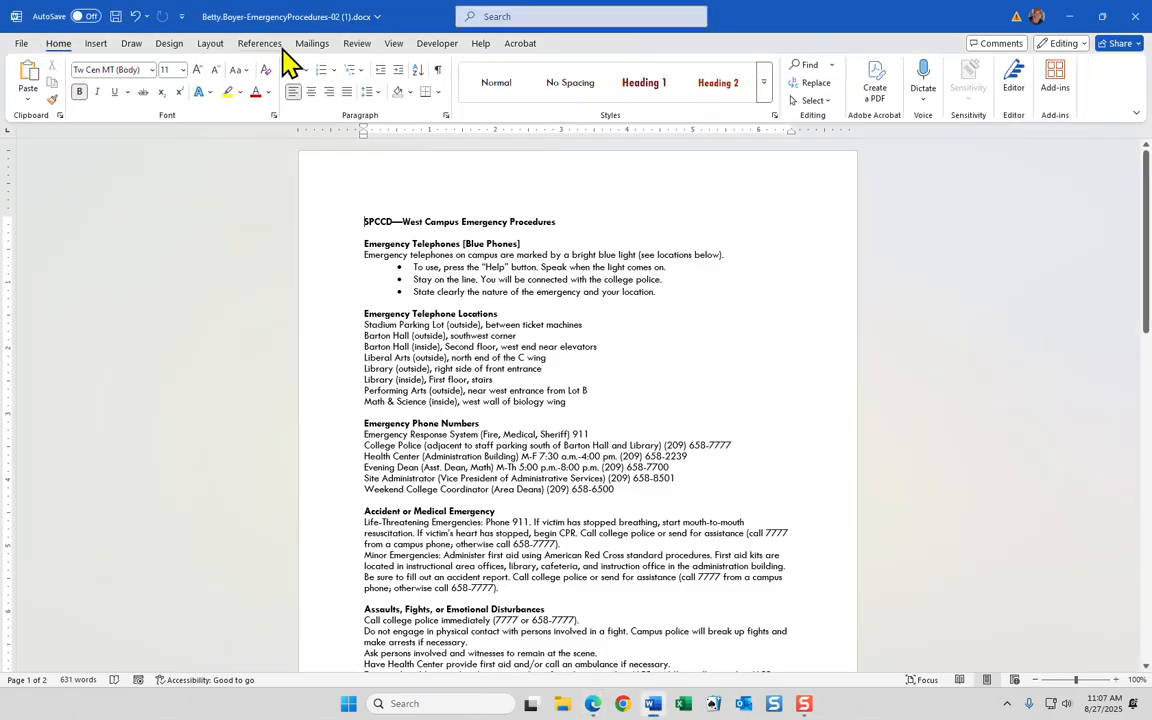
click(214, 48)
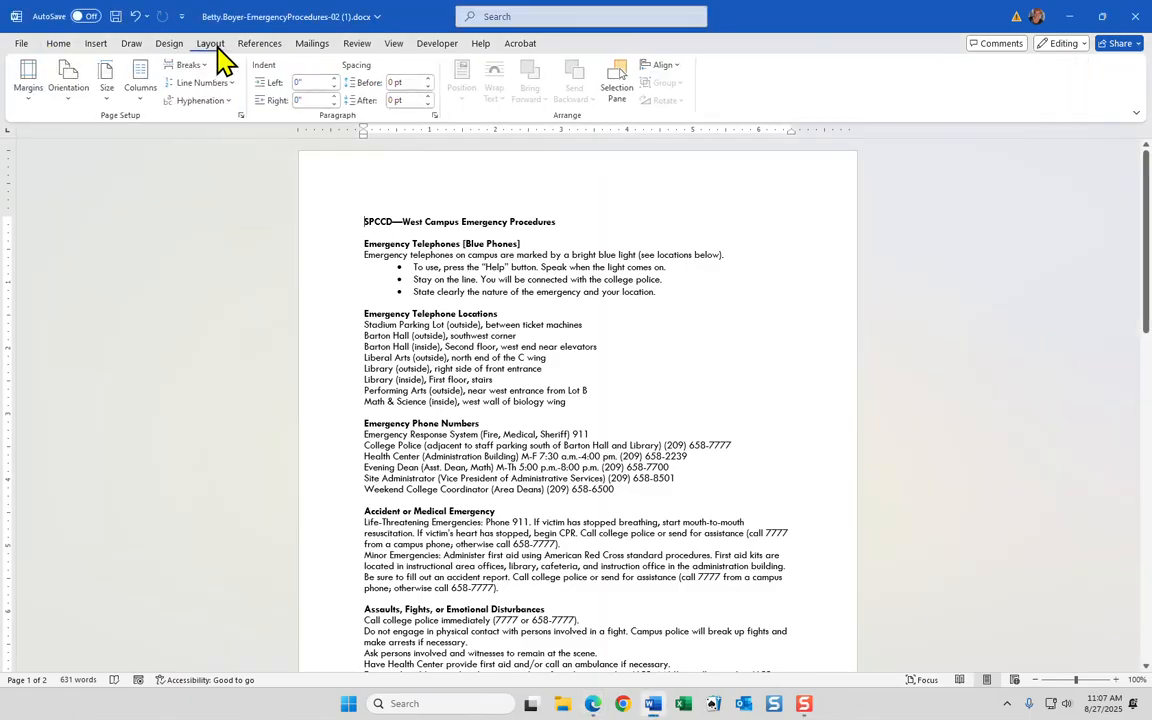
click(28, 103)
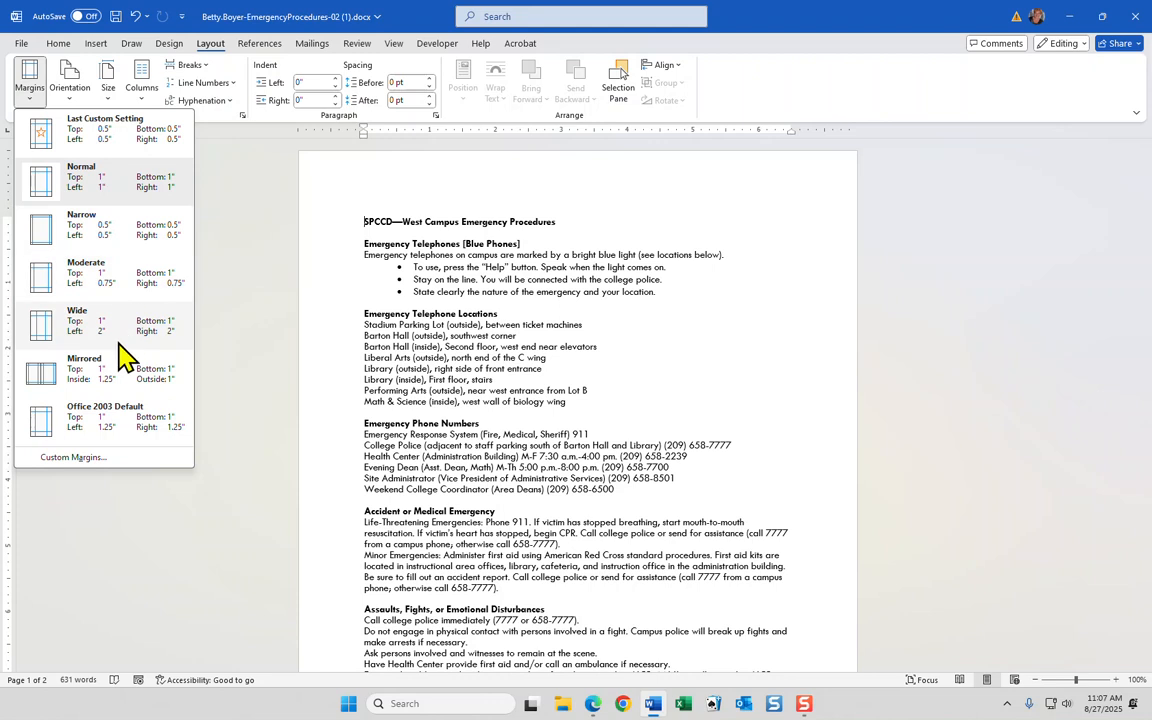
click(100, 463)
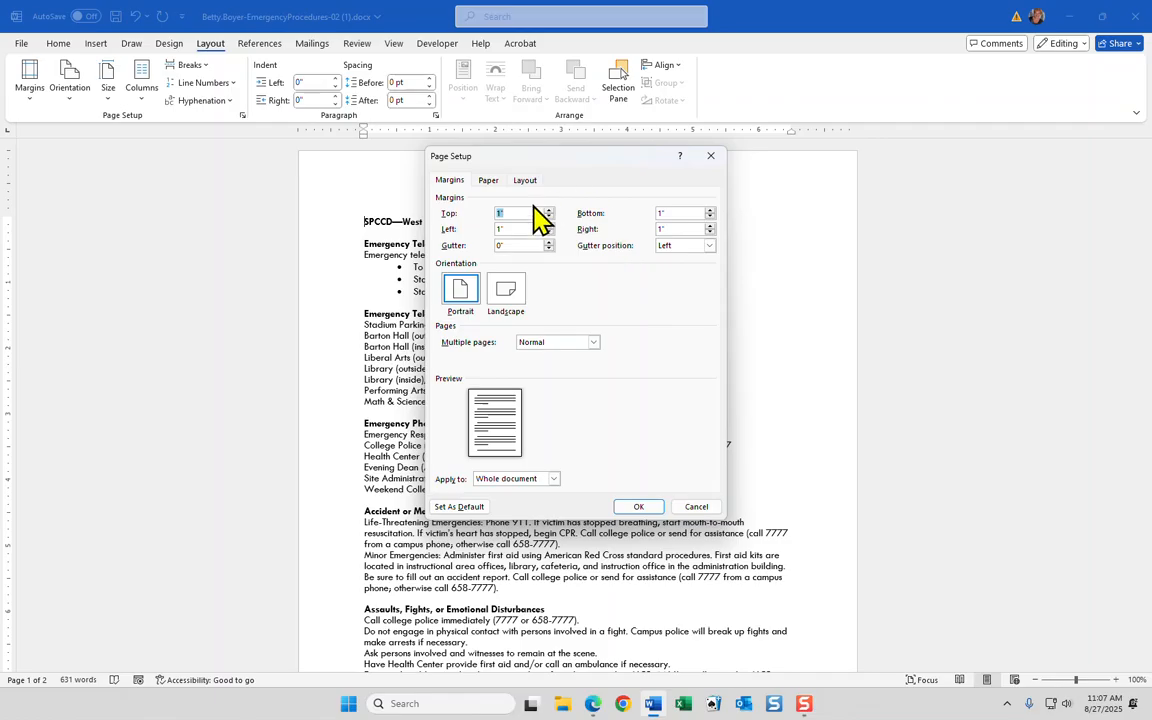
key(BackSpace)
click(525, 228)
text(.75)
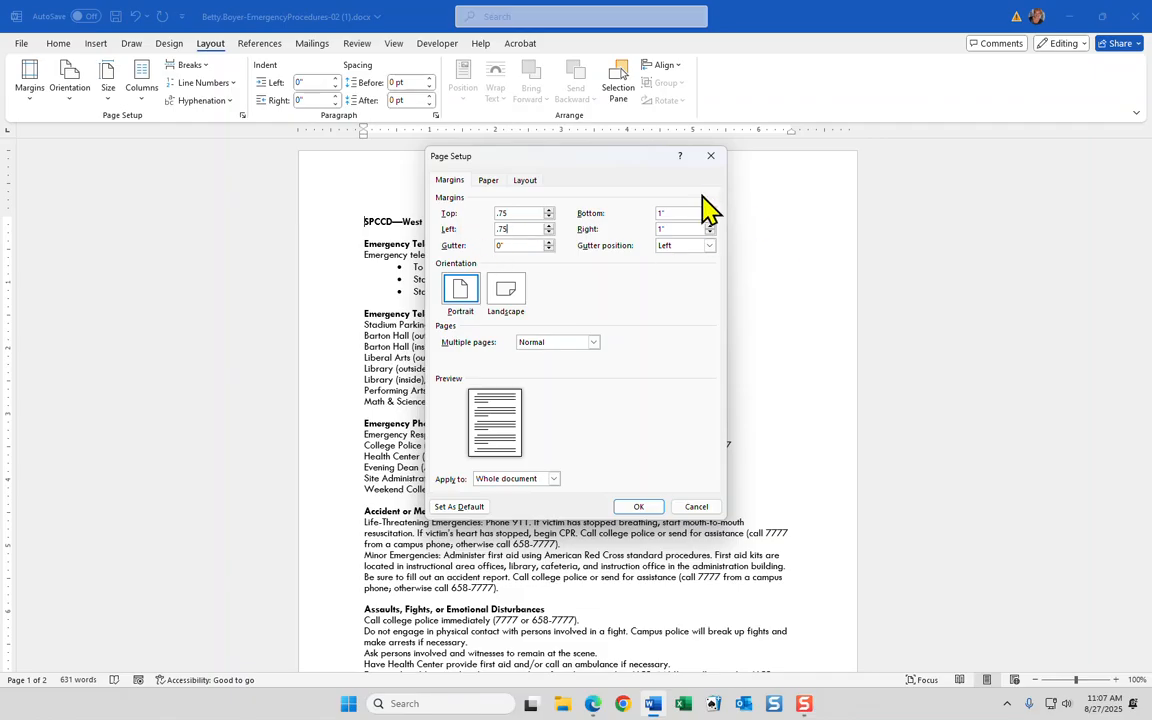
double_click(678, 210)
double_click(698, 229)
text(.75)
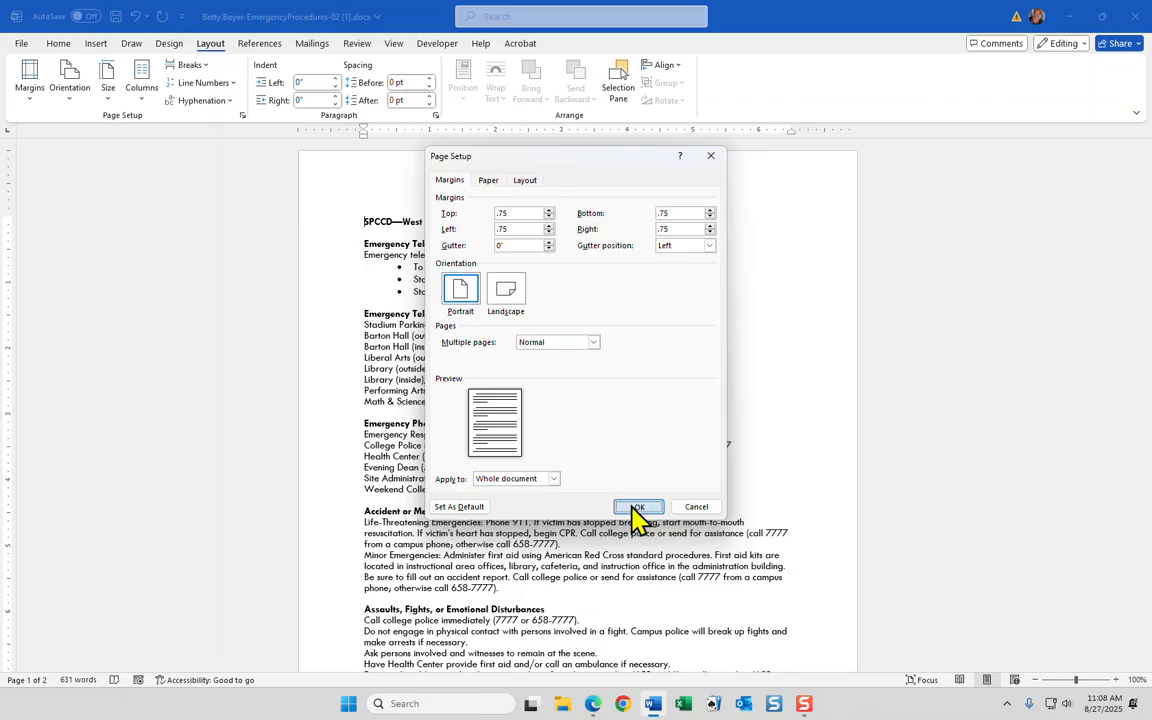
click(637, 508)
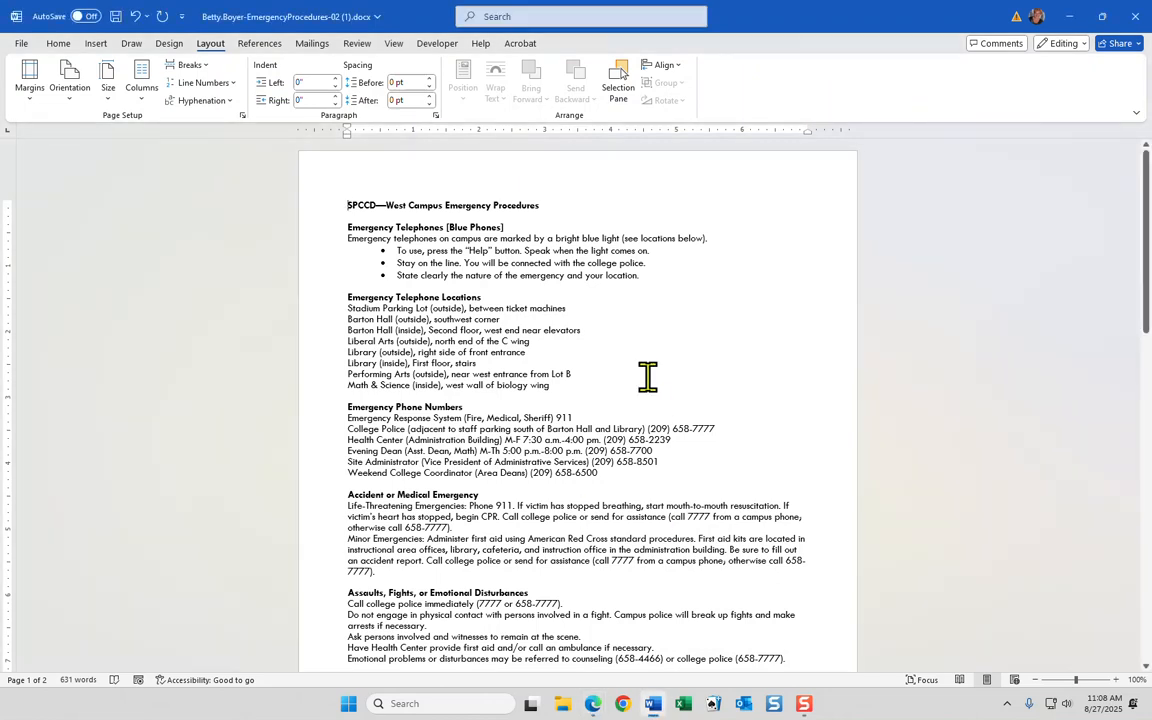
key(ctrl+a)
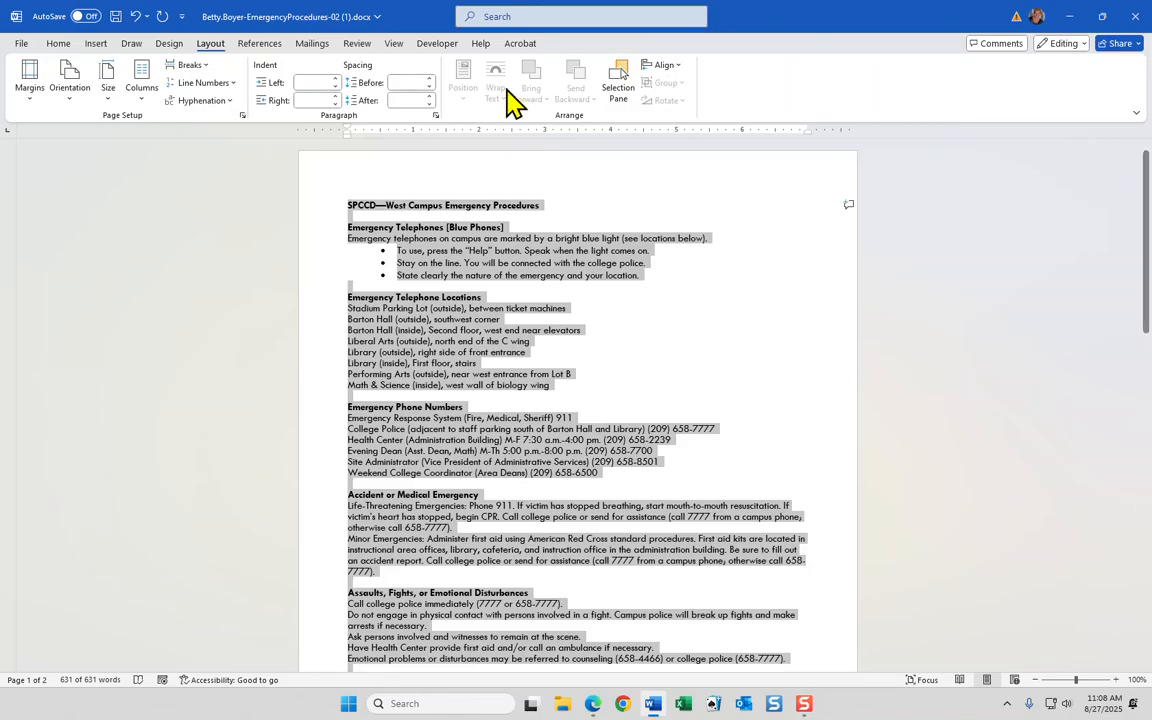
click(174, 48)
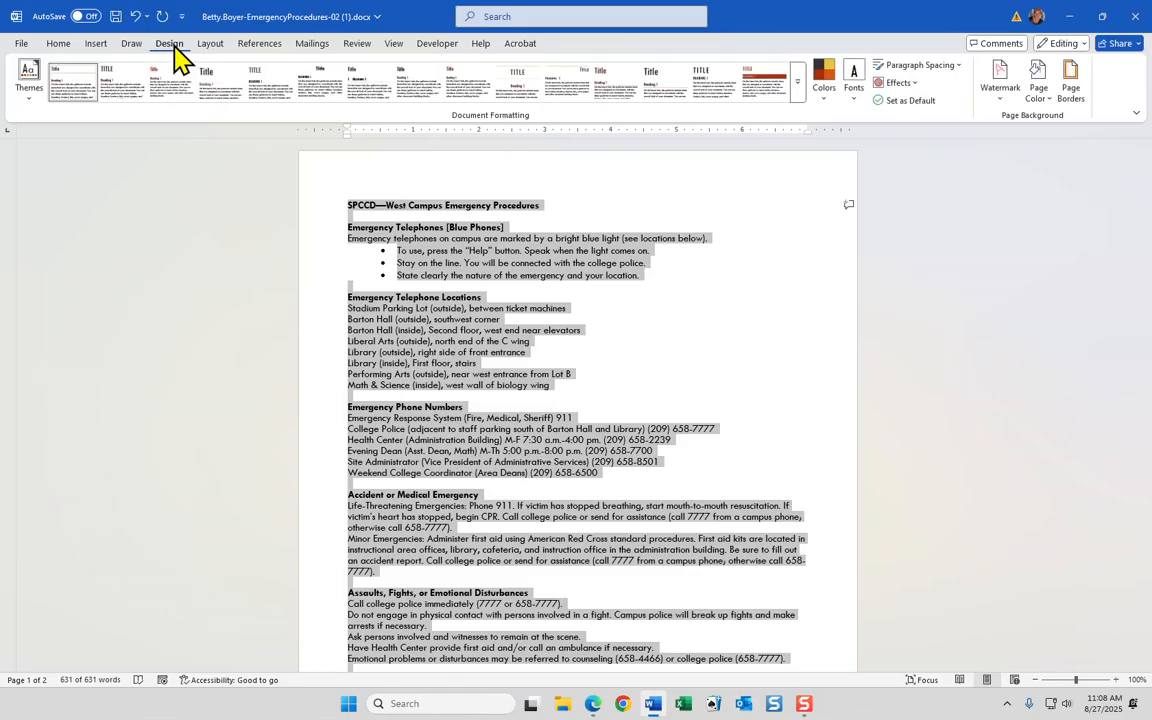
click(800, 90)
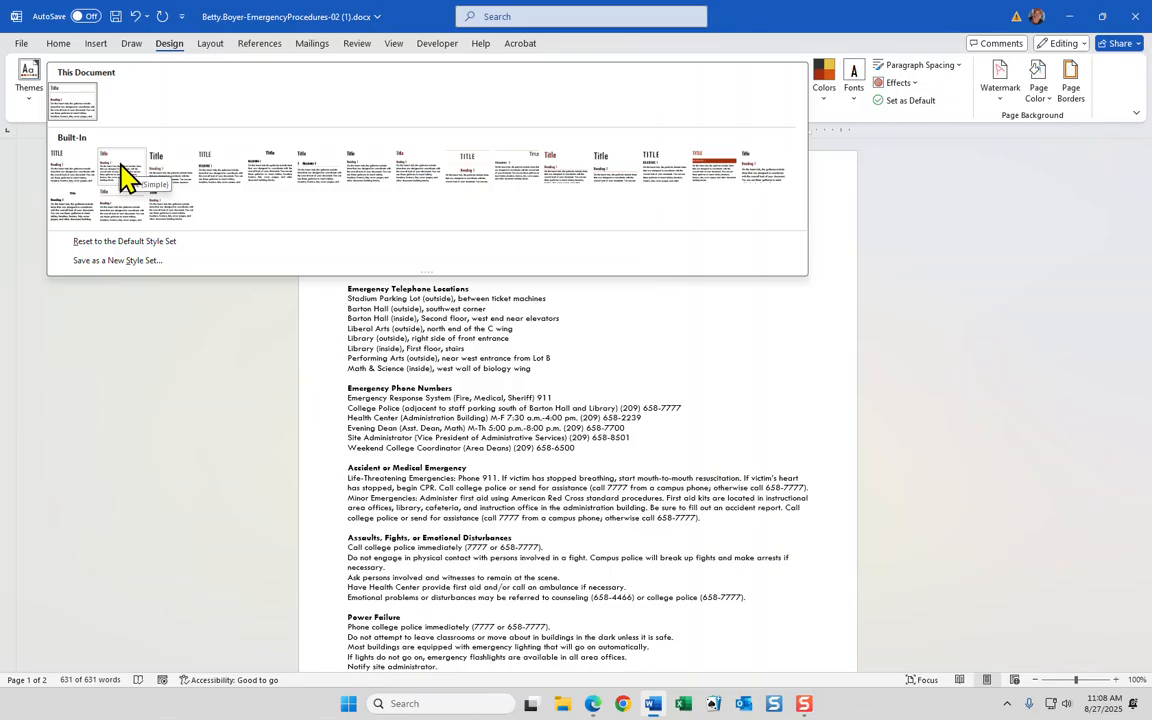
click(54, 46)
click(57, 46)
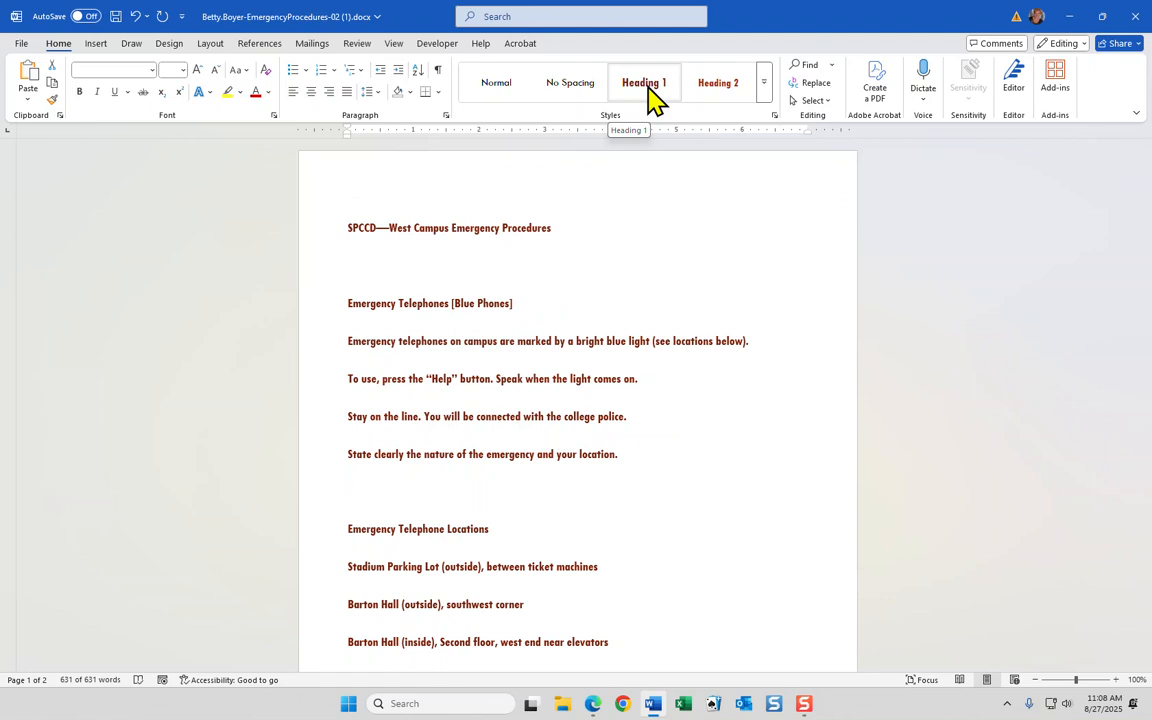
click(590, 228)
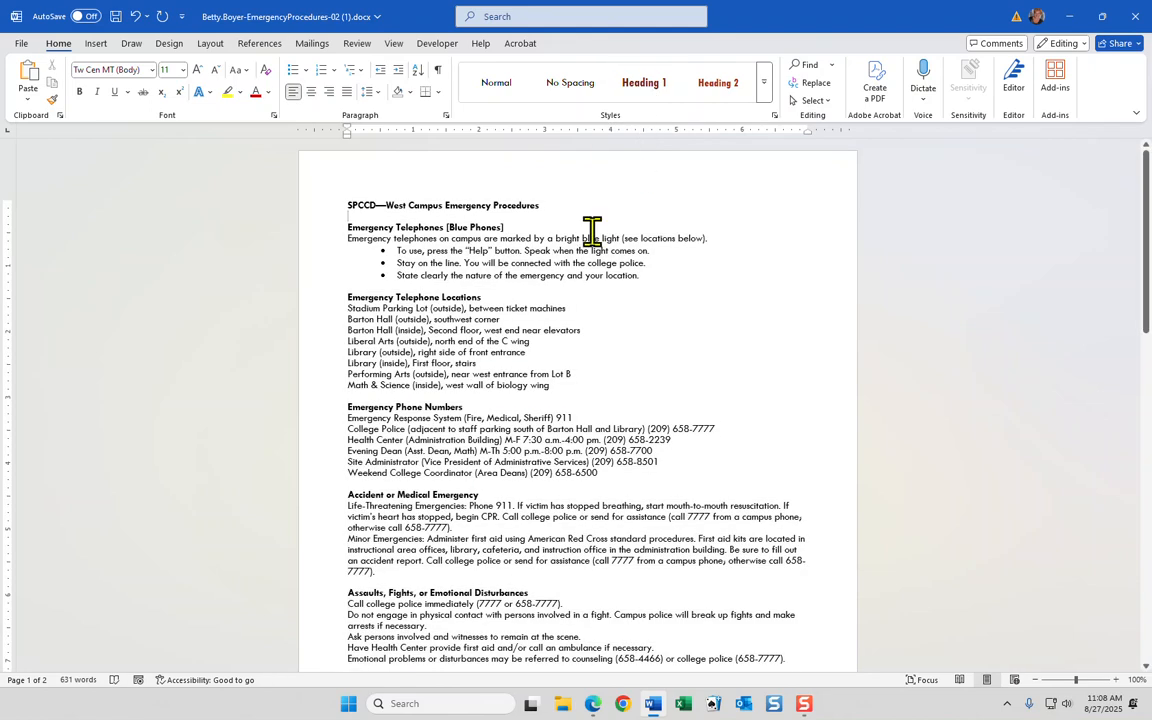
- Apply the Heading 1 style to the title "SPCCD—West Campus Emergency Procedures" and set its font size to 18
drag(548, 202, 330, 190)
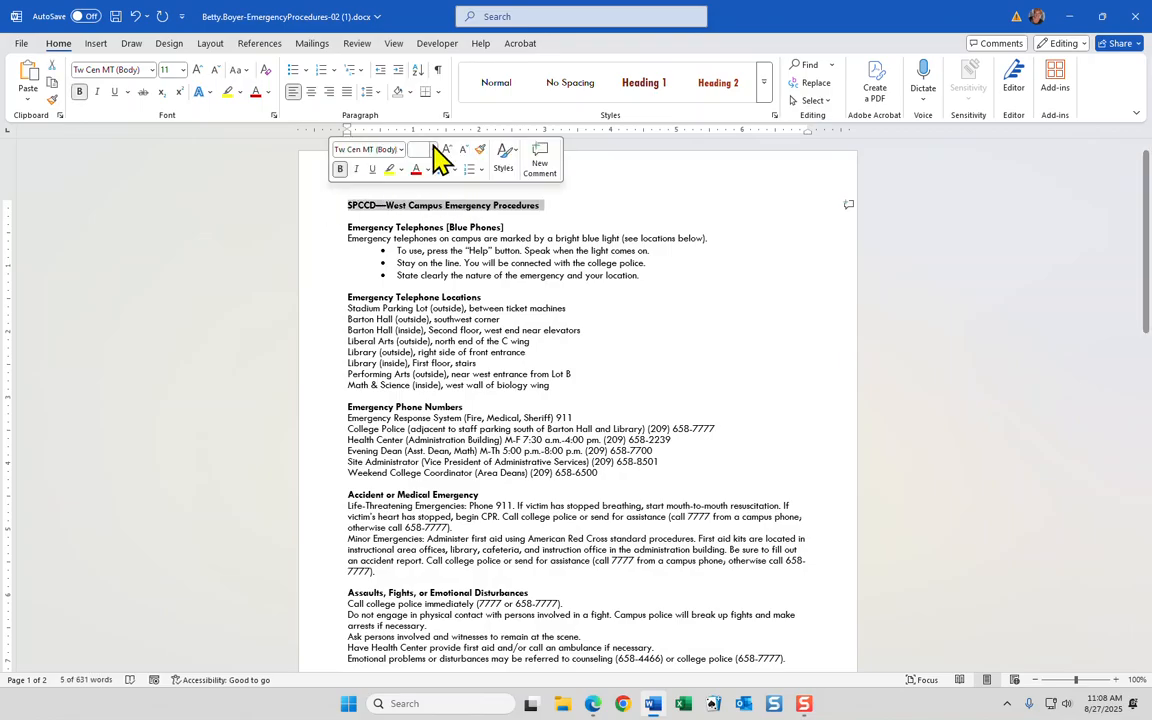
click(656, 100)
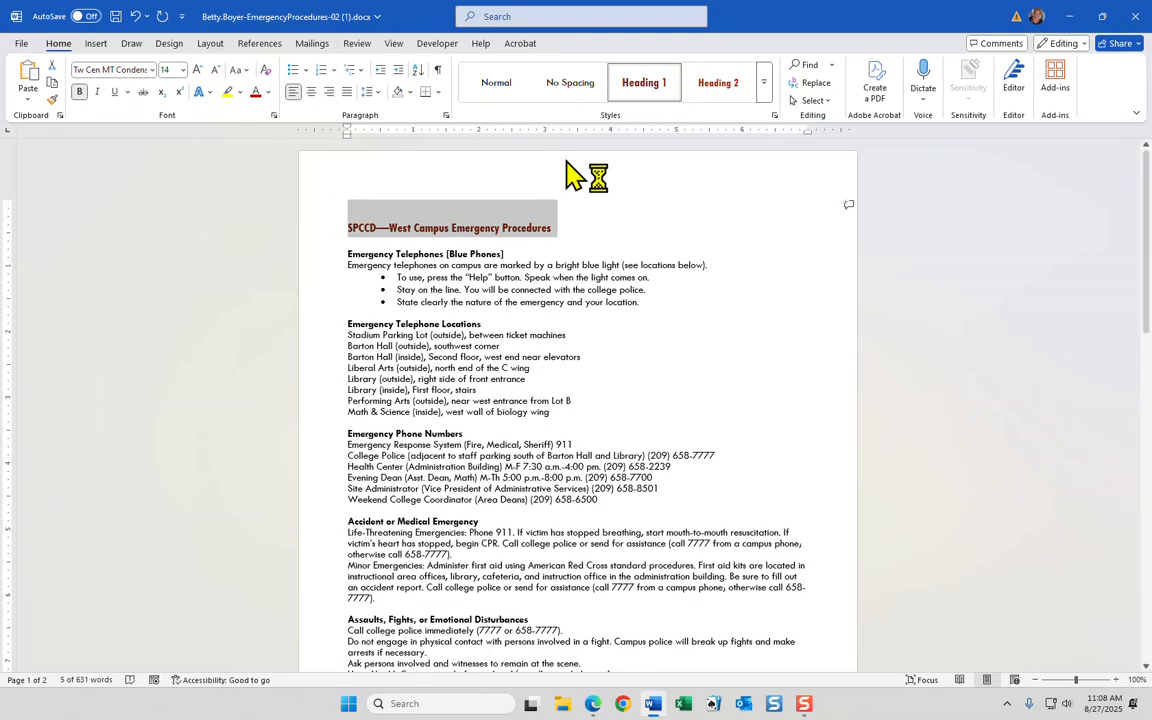
click(182, 69)
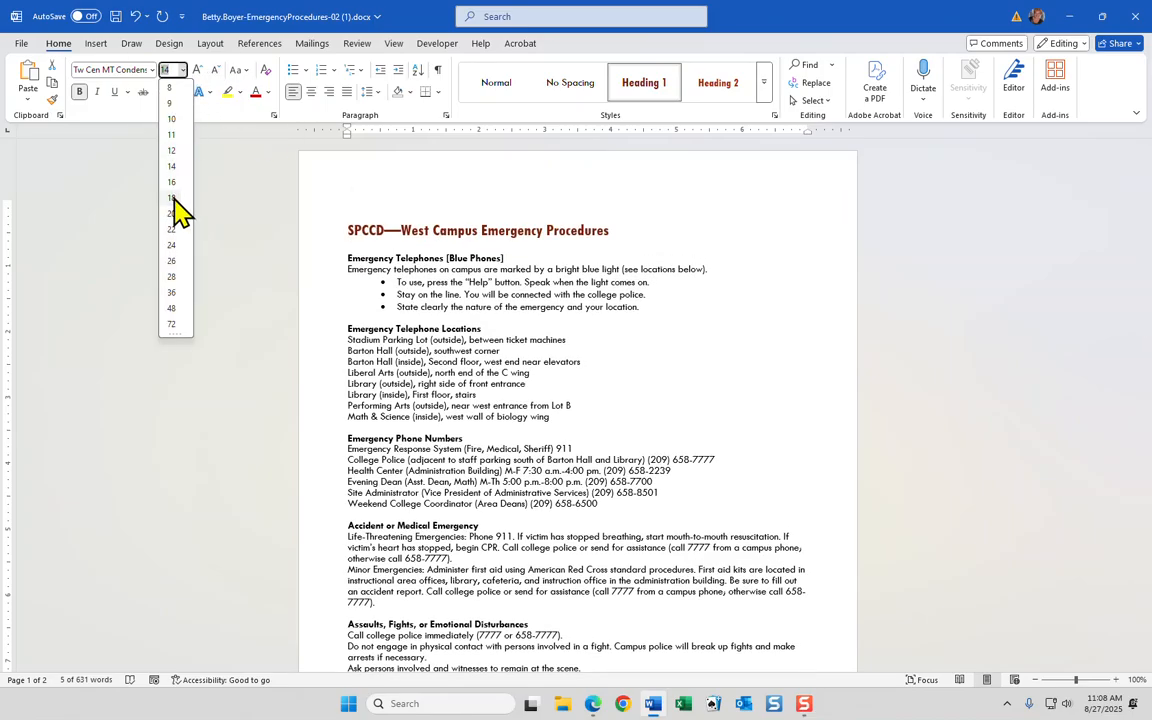
click(172, 199)
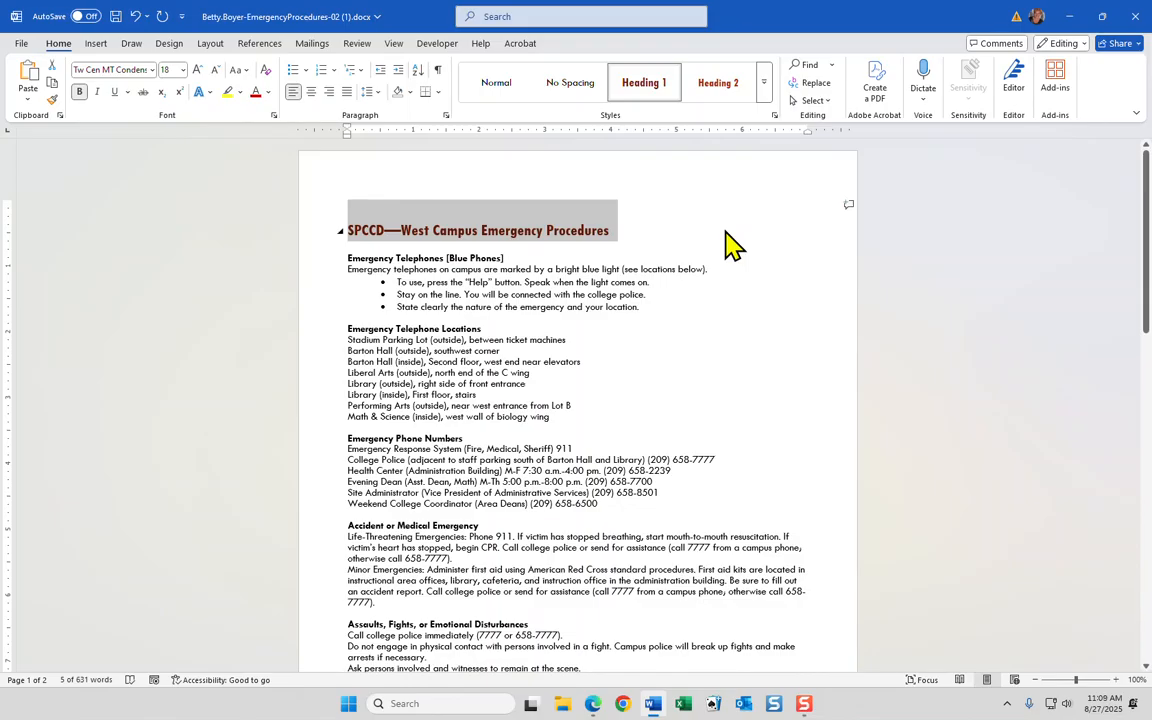
- Set the paragraph spacing before the document title to 0 pt
click(447, 115)
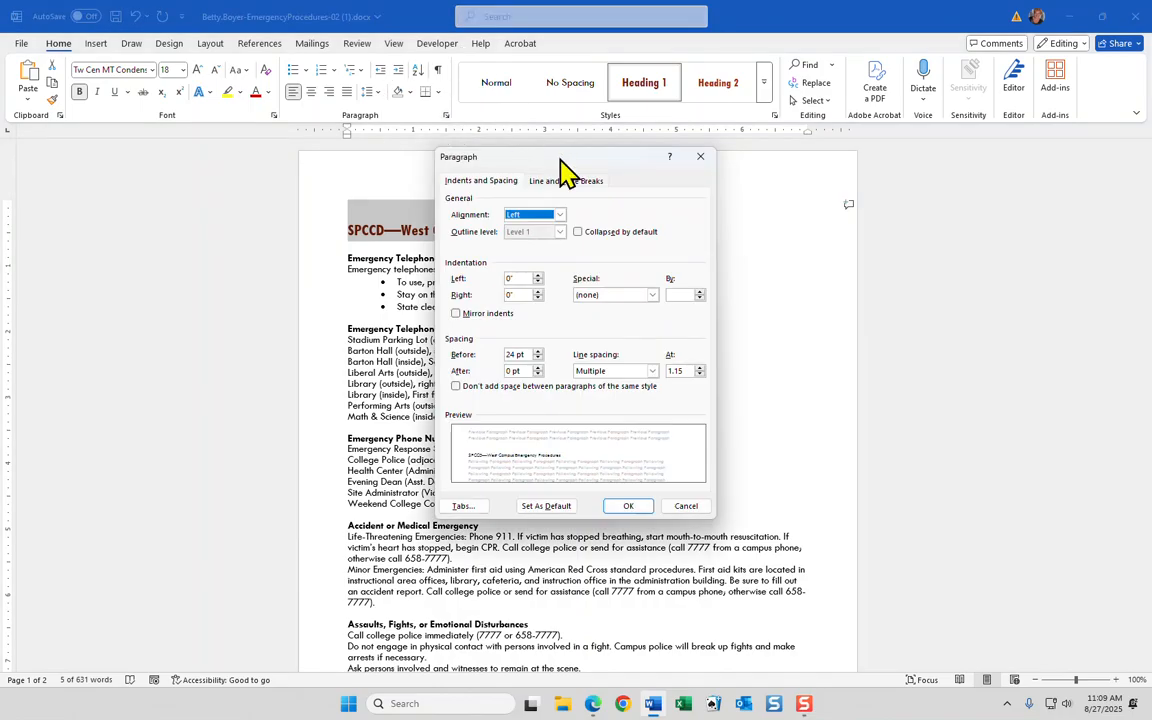
click(519, 352)
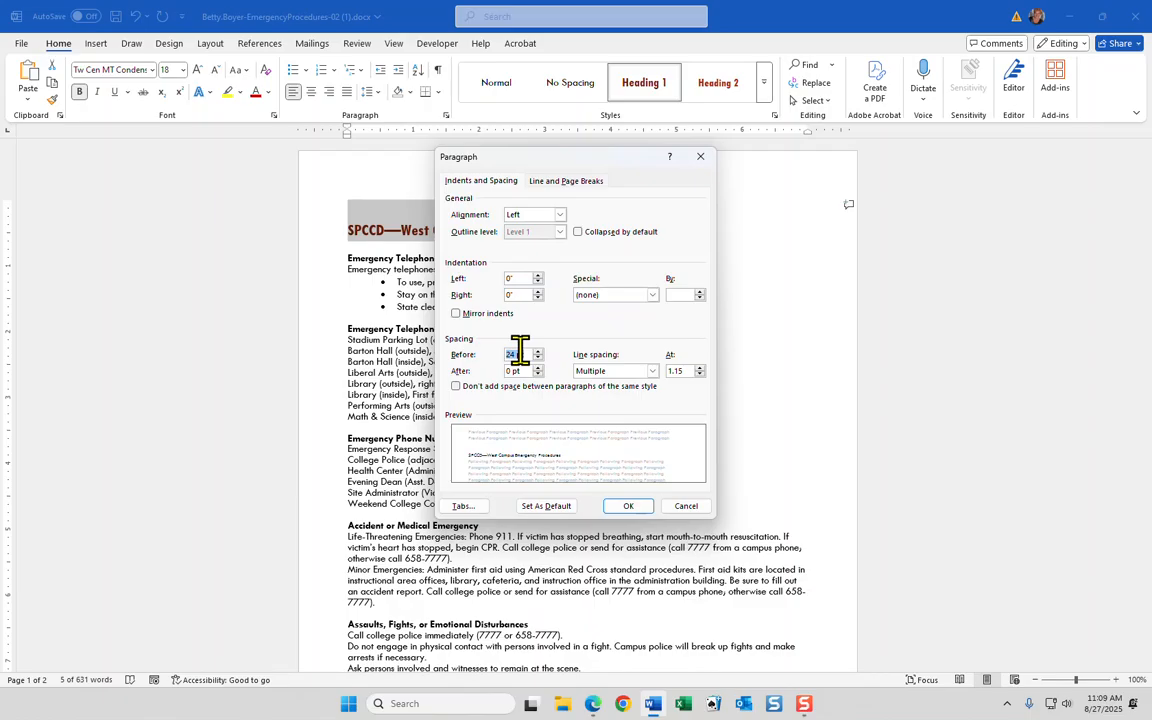
text(18)
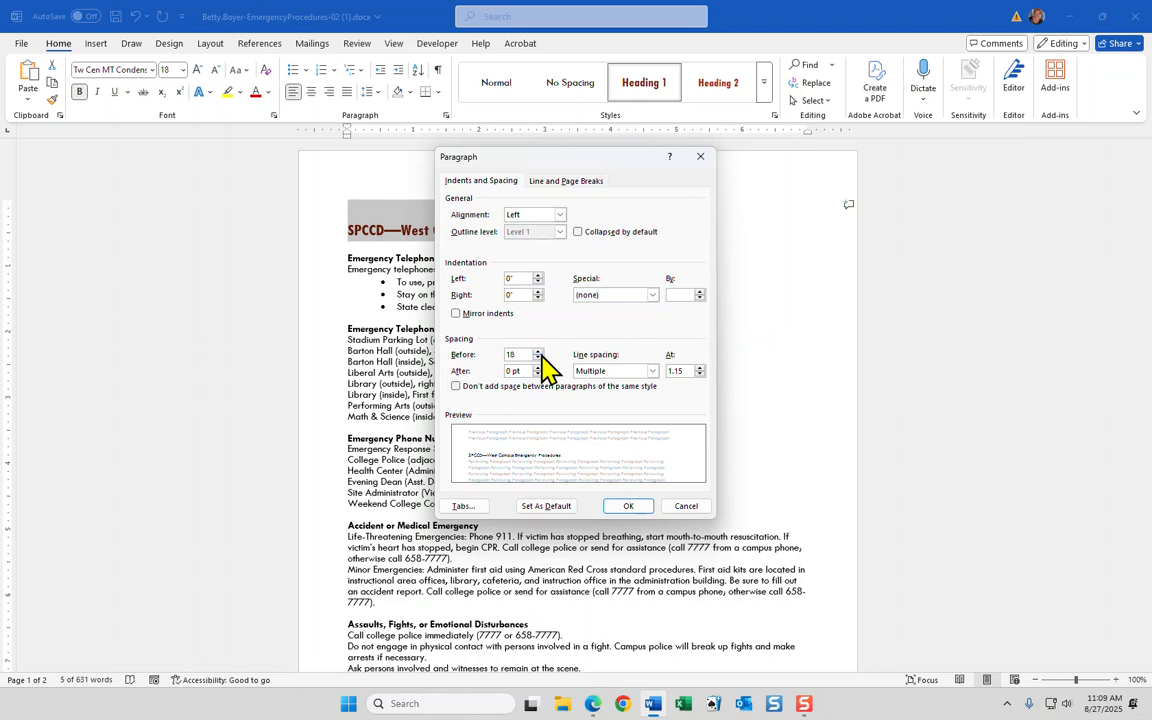
drag(522, 355, 483, 355)
text(0)
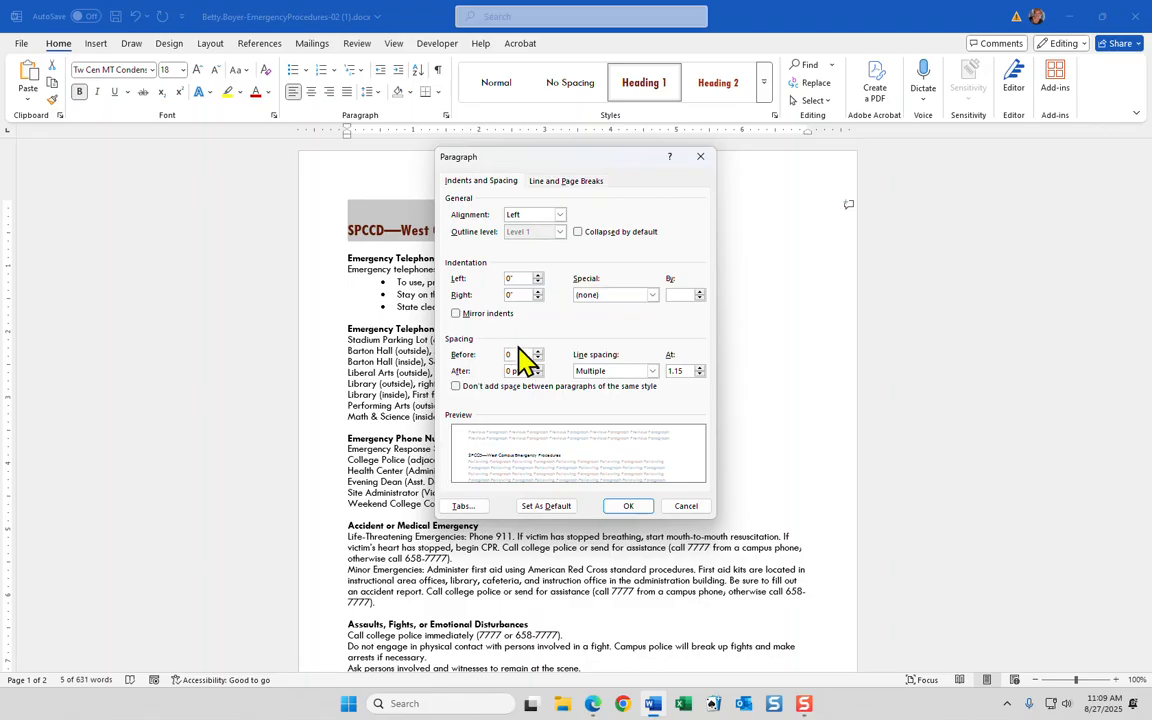
click(628, 510)
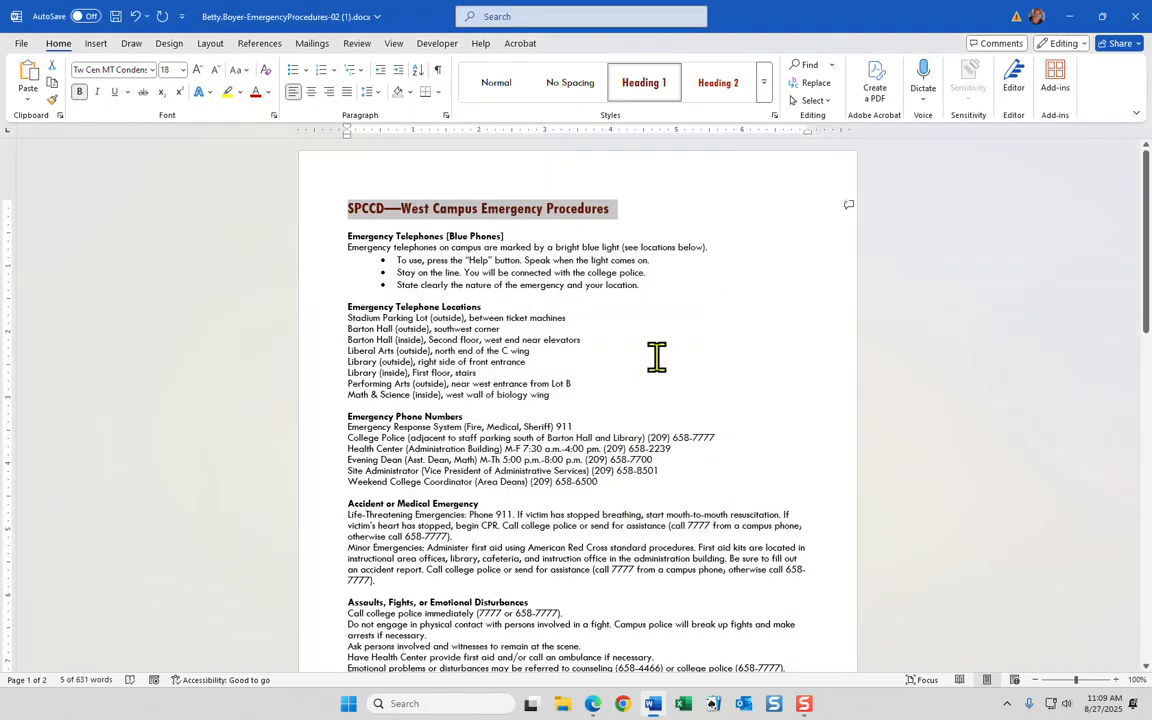
- Add a bottom border beneath the document title paragraph
key(alt+Tab)
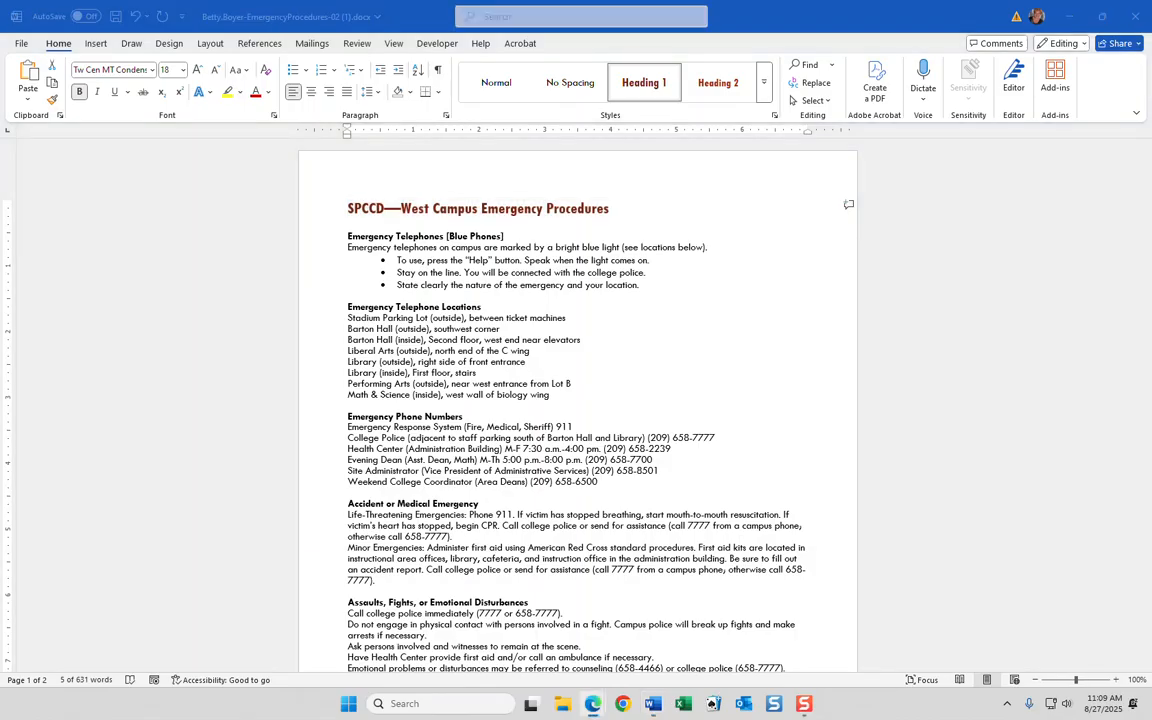
key(alt+Tab)
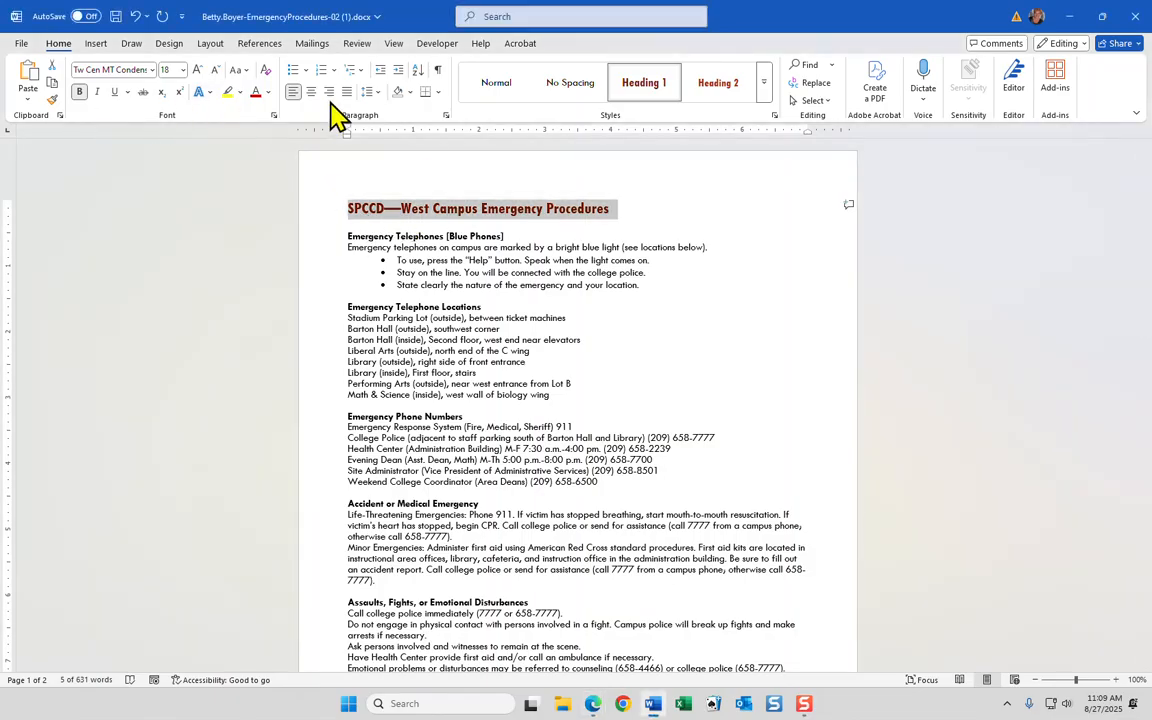
click(438, 93)
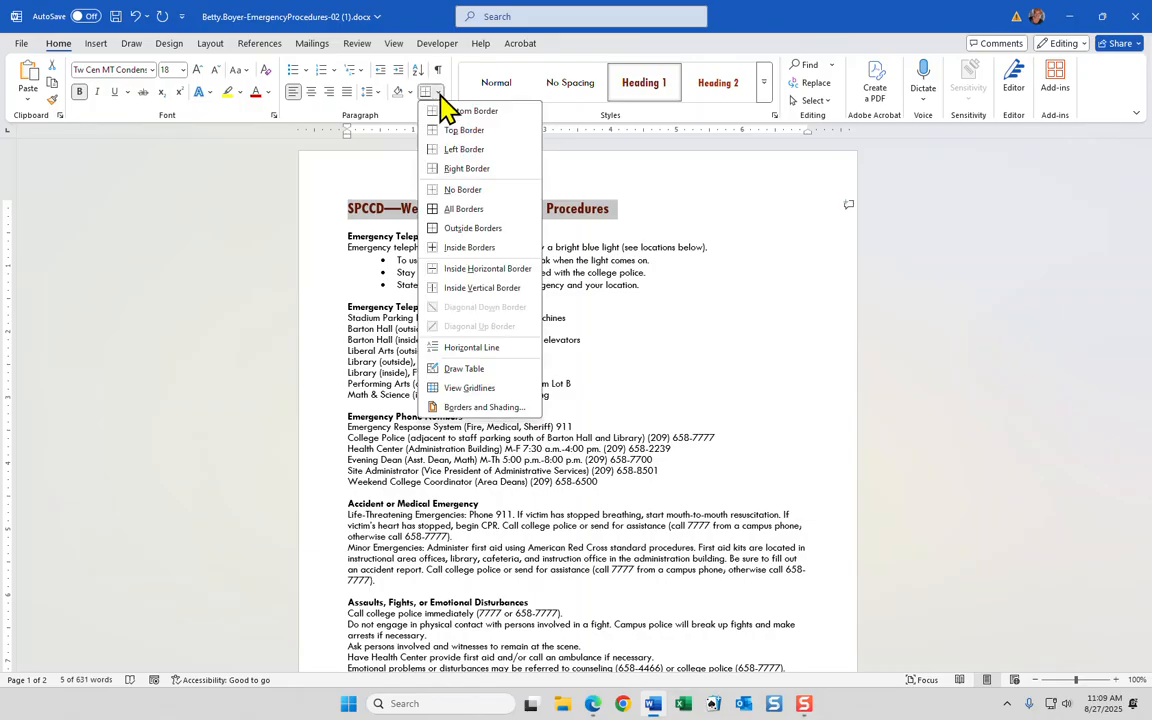
click(491, 114)
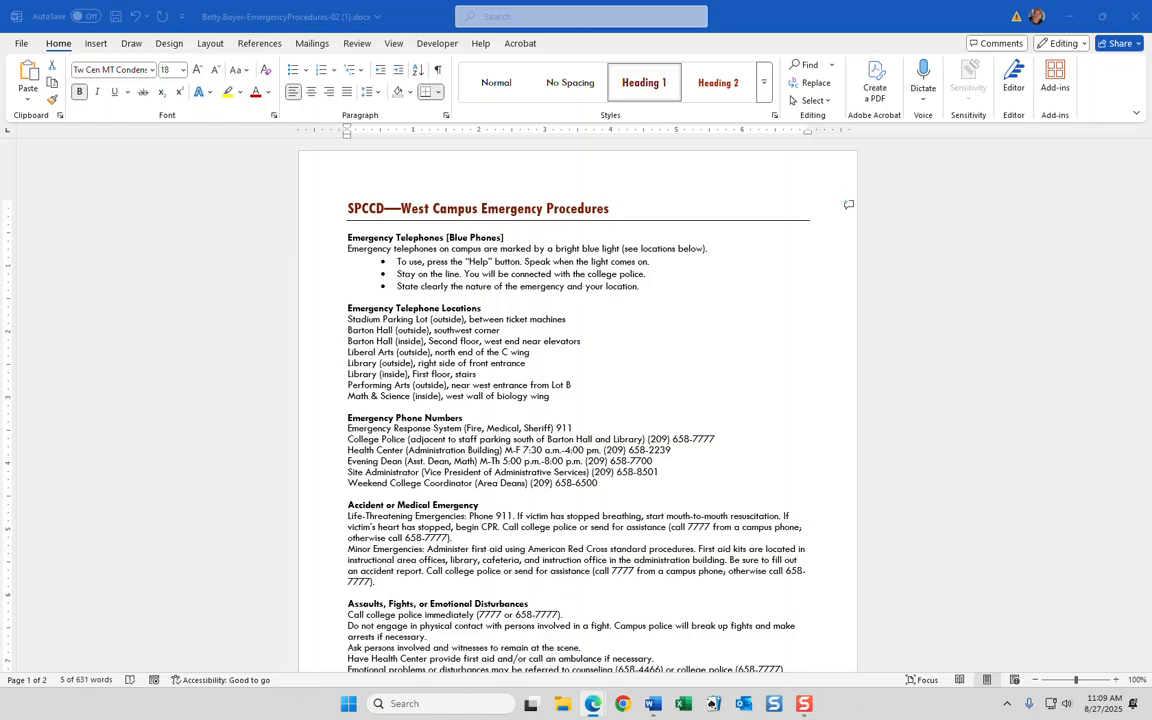
click(314, 244)
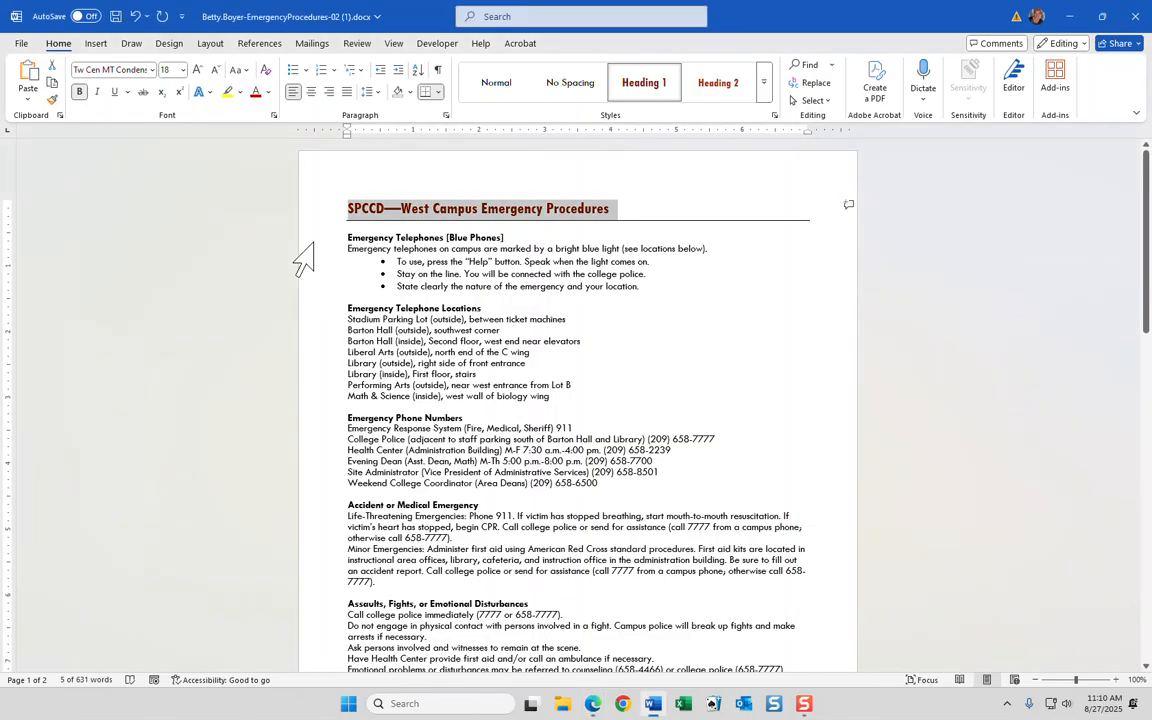
click(309, 242)
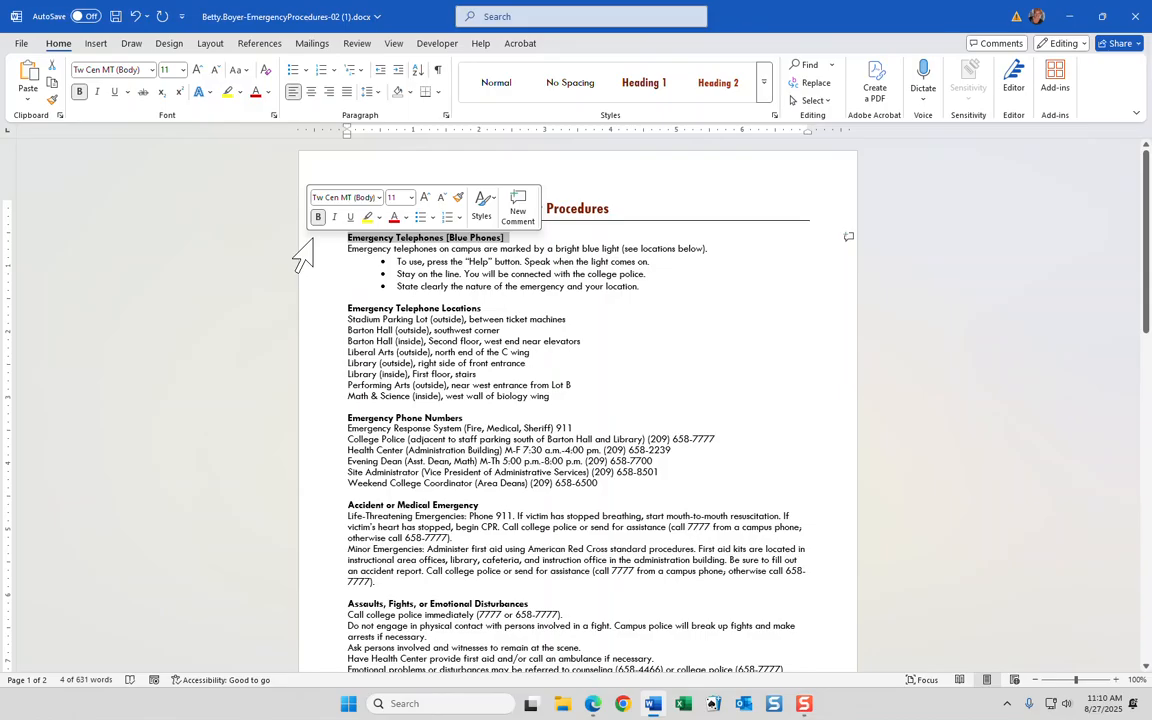
ctrl+click(303, 309)
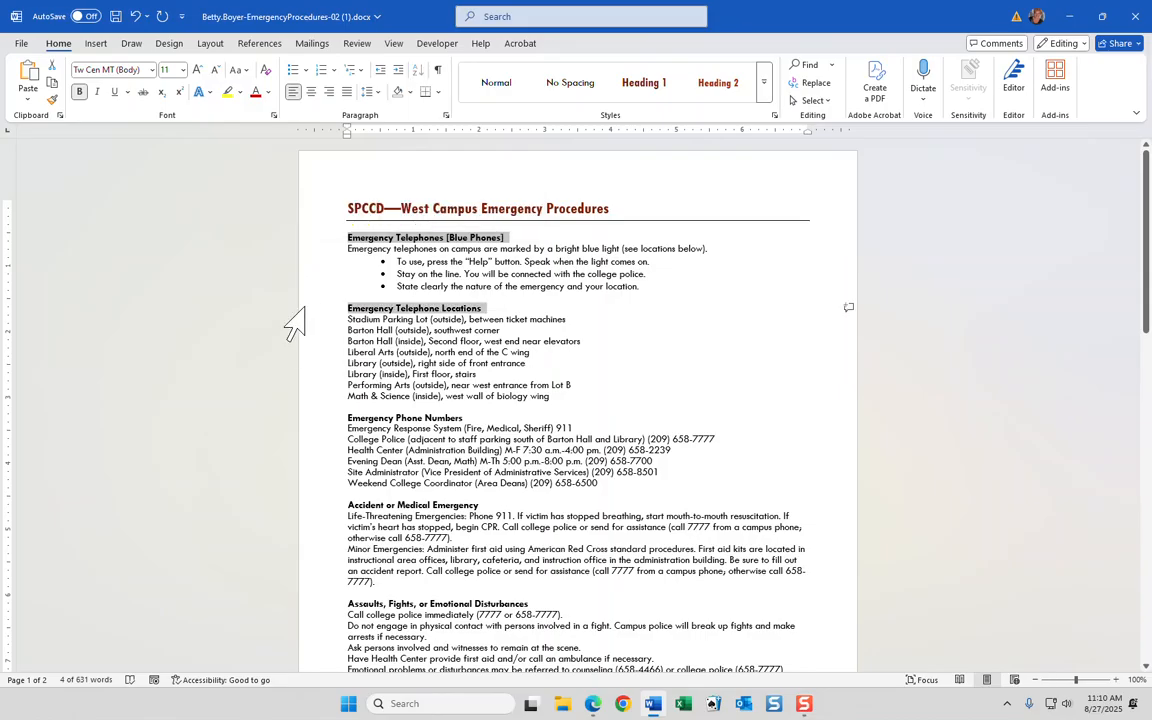
ctrl+click(302, 418)
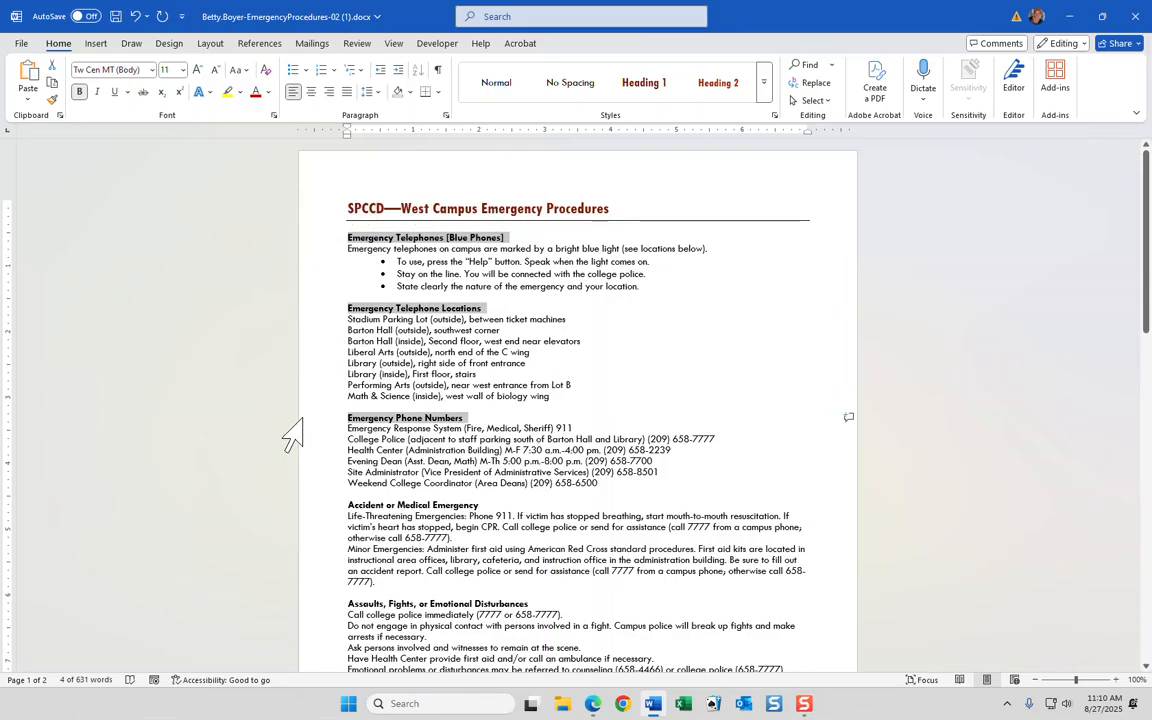
ctrl+click(292, 505)
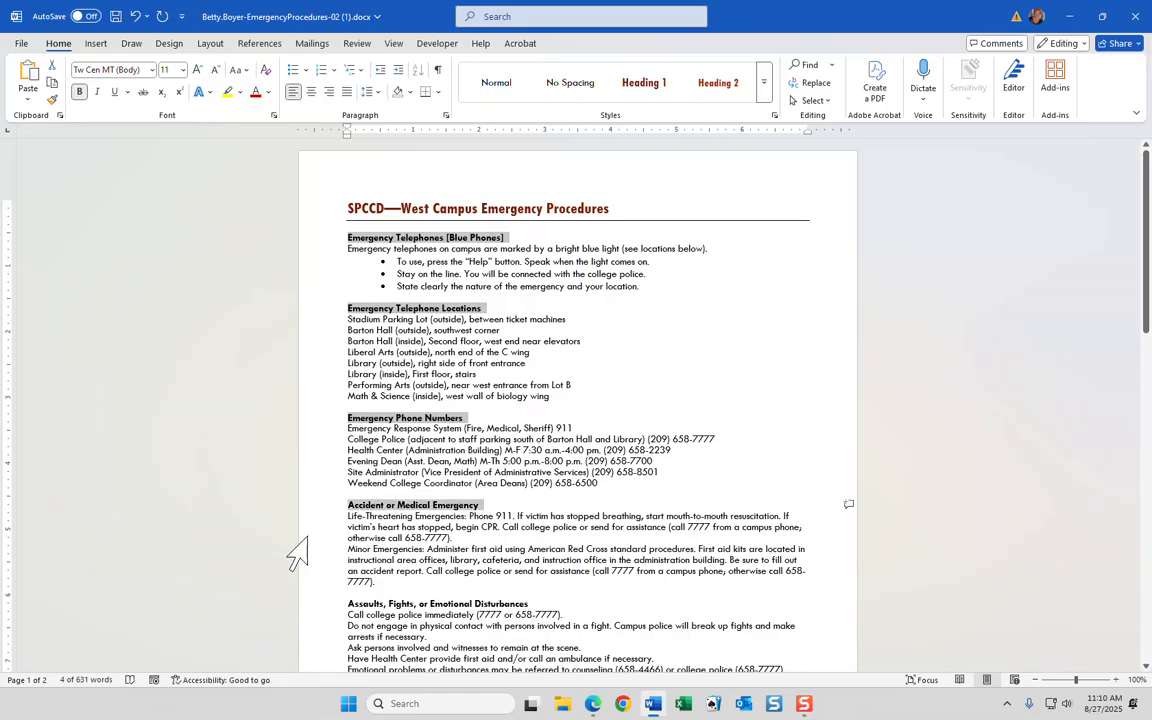
ctrl+click(291, 605)
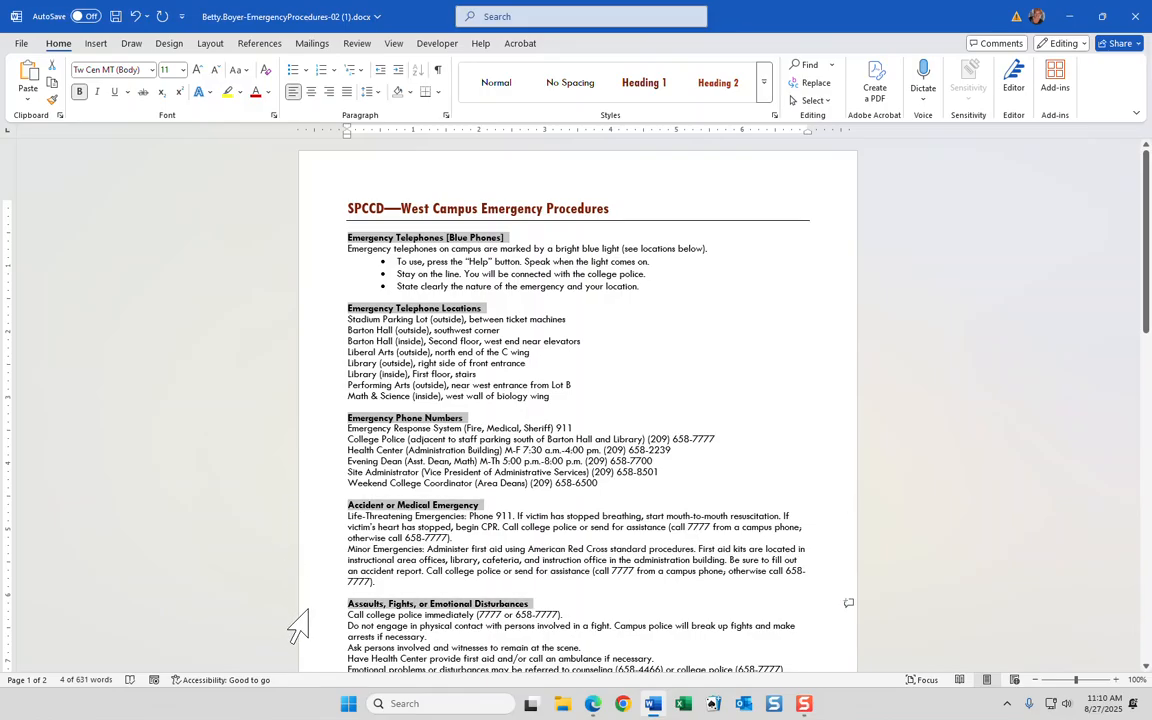
scroll(337, 472, down, 3)
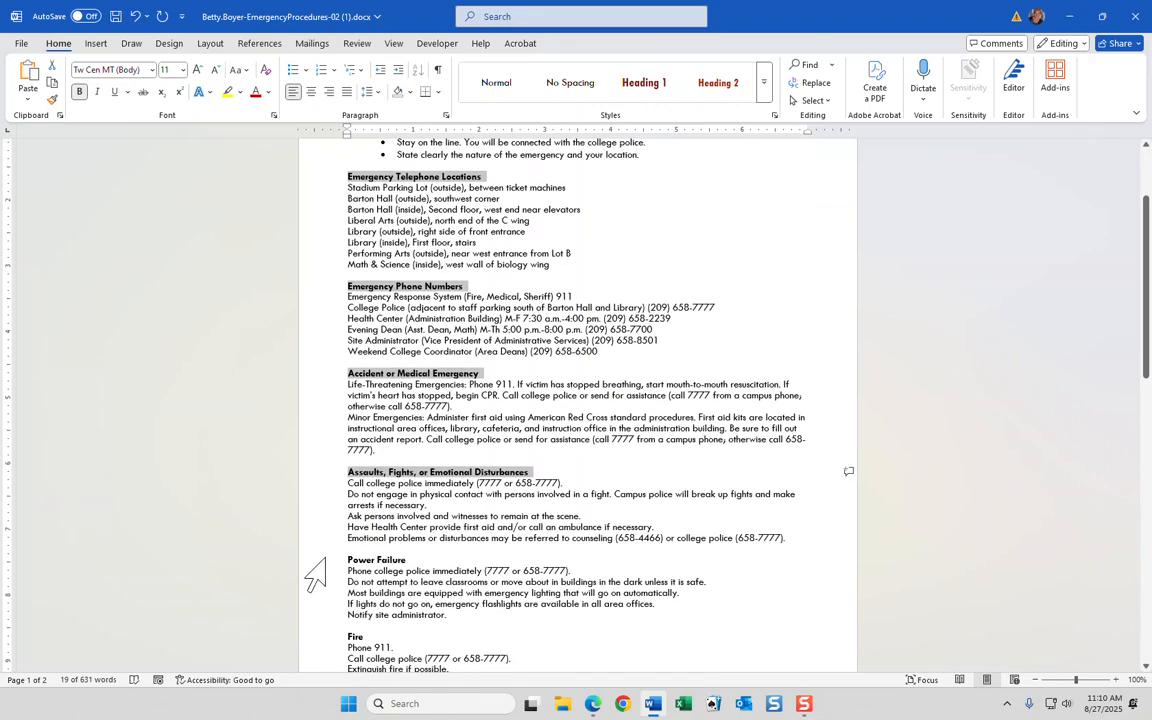
ctrl+click(325, 559)
ctrl+click(316, 639)
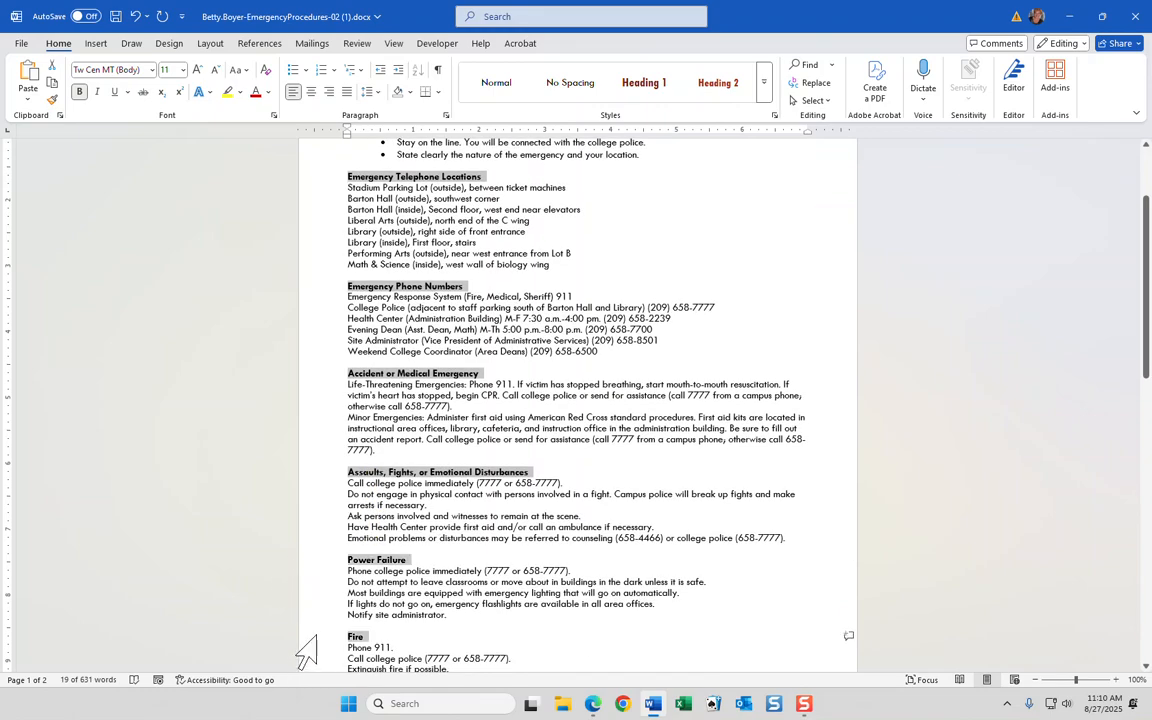
scroll(316, 641, down, 6)
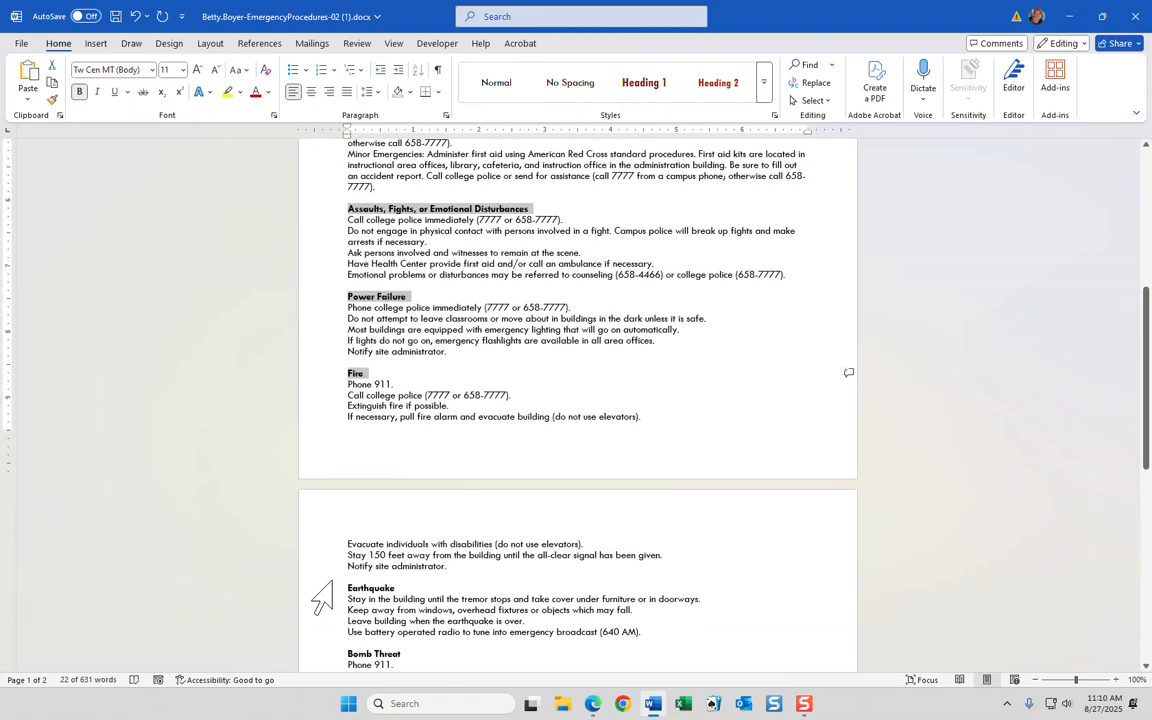
ctrl+click(330, 588)
ctrl+click(316, 664)
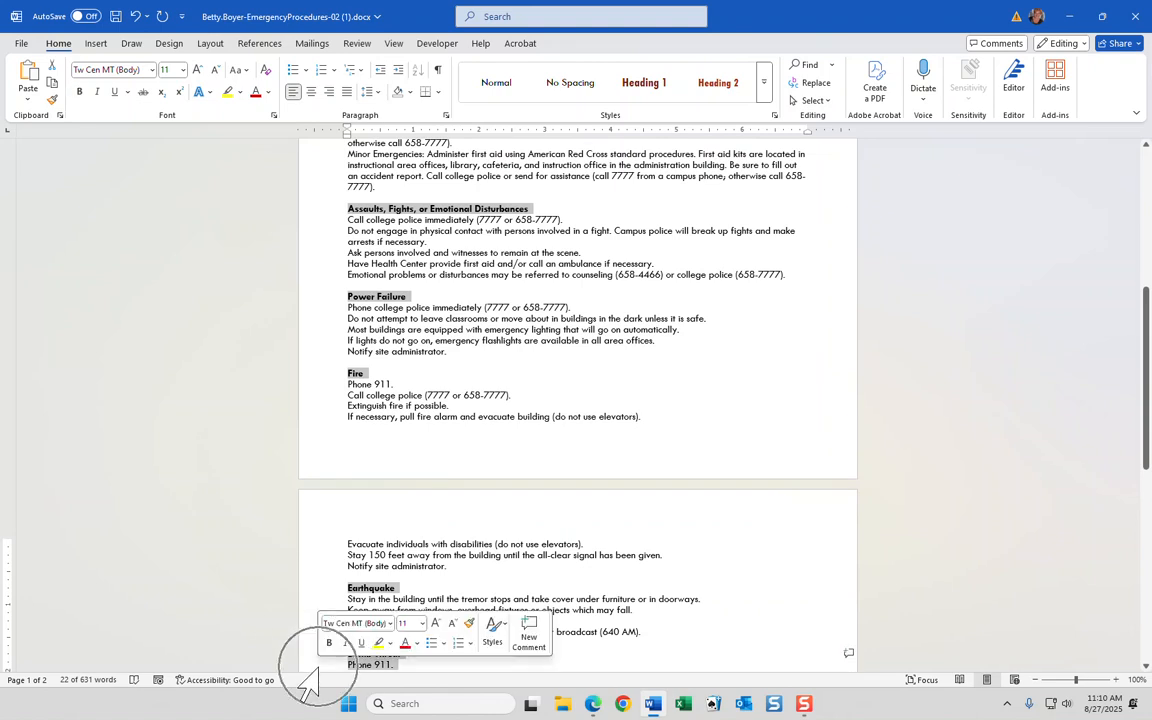
click(300, 666)
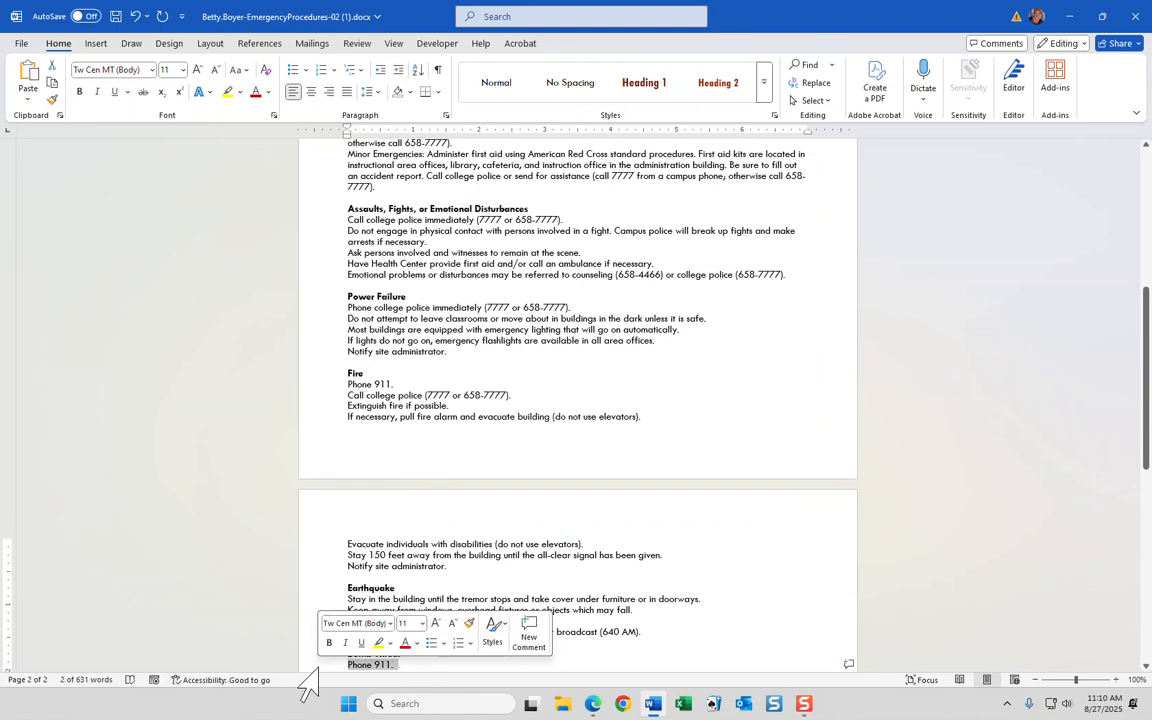
click(400, 662)
scroll(287, 503, up, 2)
scroll(287, 503, up, 6)
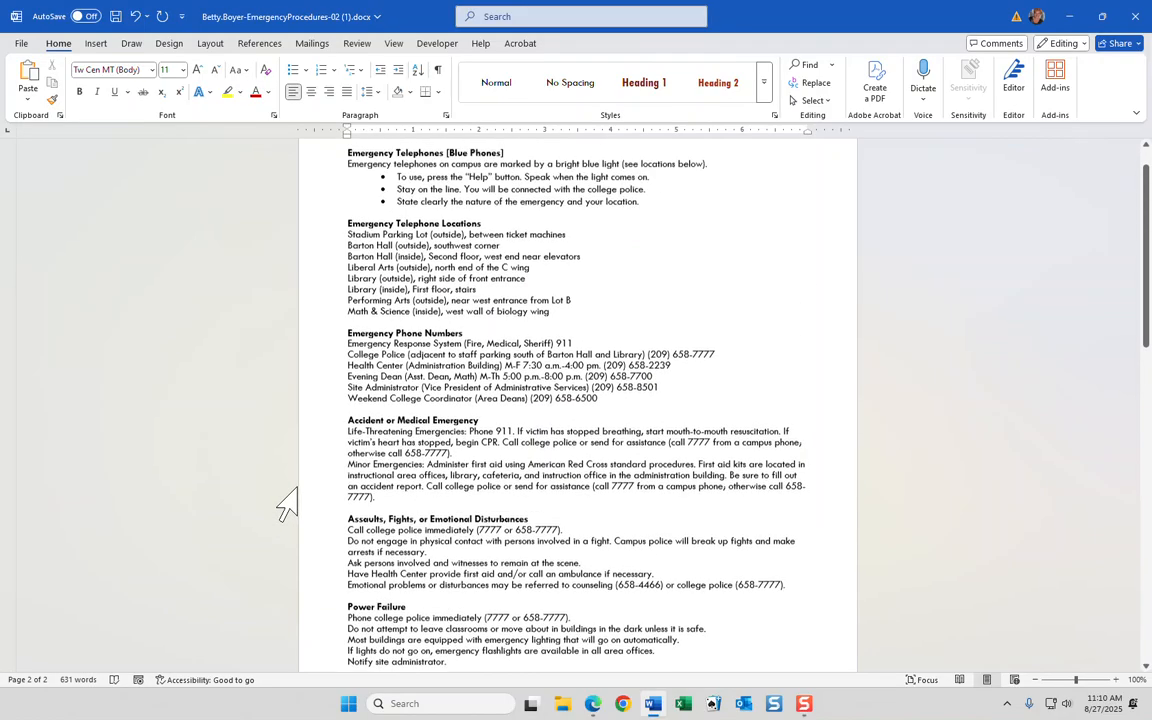
click(325, 205)
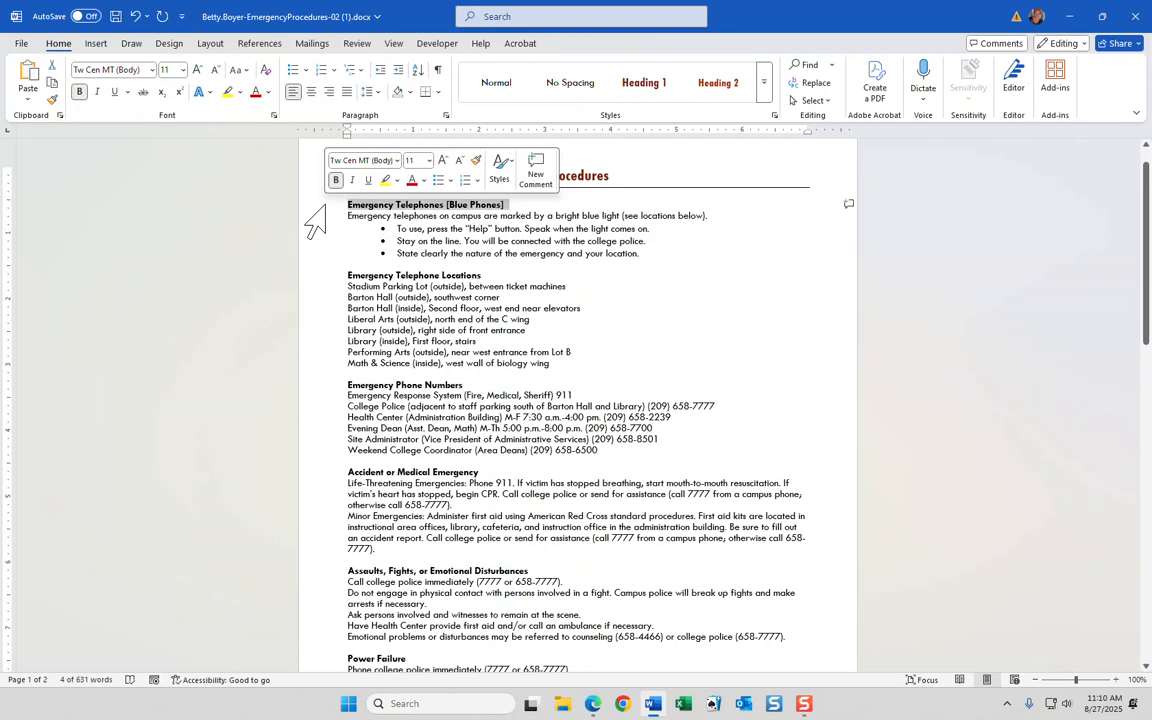
ctrl+click(314, 276)
ctrl+click(318, 375)
ctrl+click(316, 385)
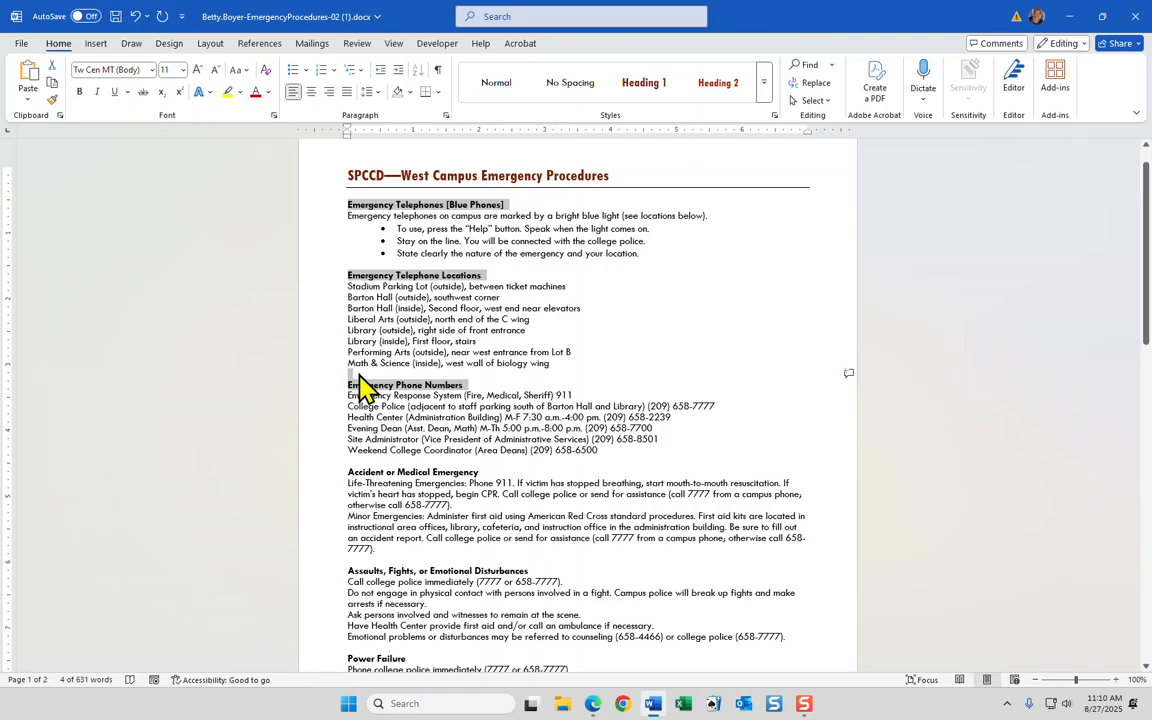
ctrl+click(368, 371)
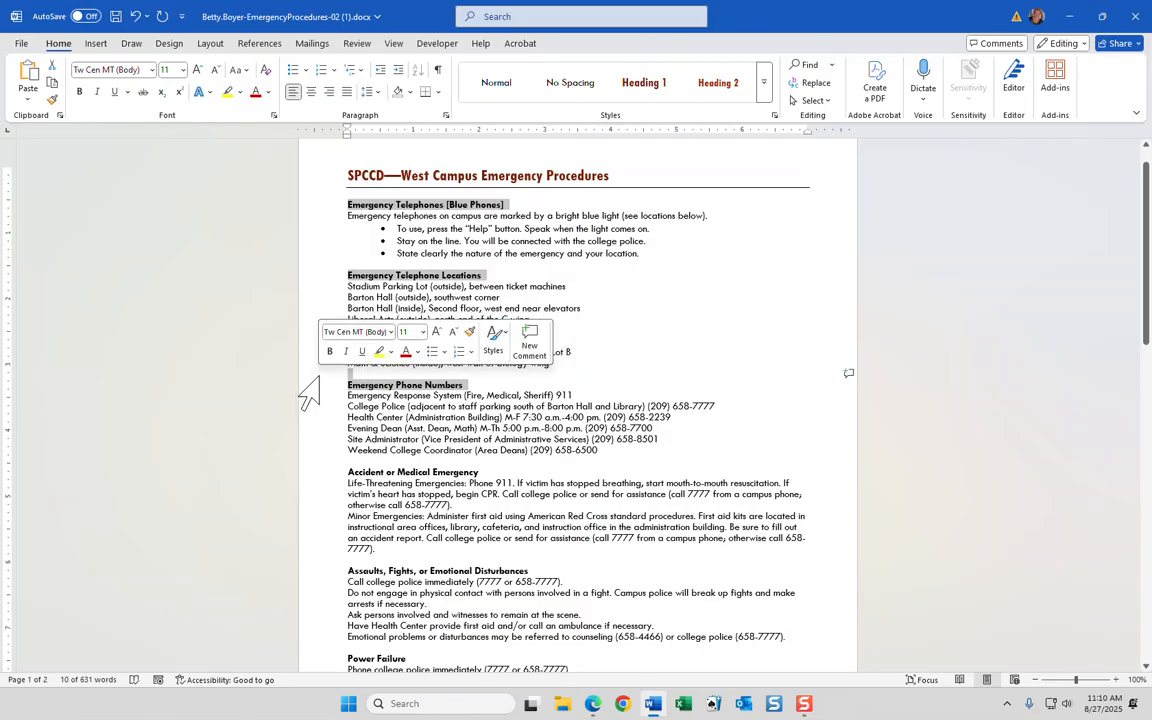
- Apply the Heading 2 style to all bold section headings together, from "Emergency Telephones [Blue Phones]" through "Response to Students"
click(312, 210)
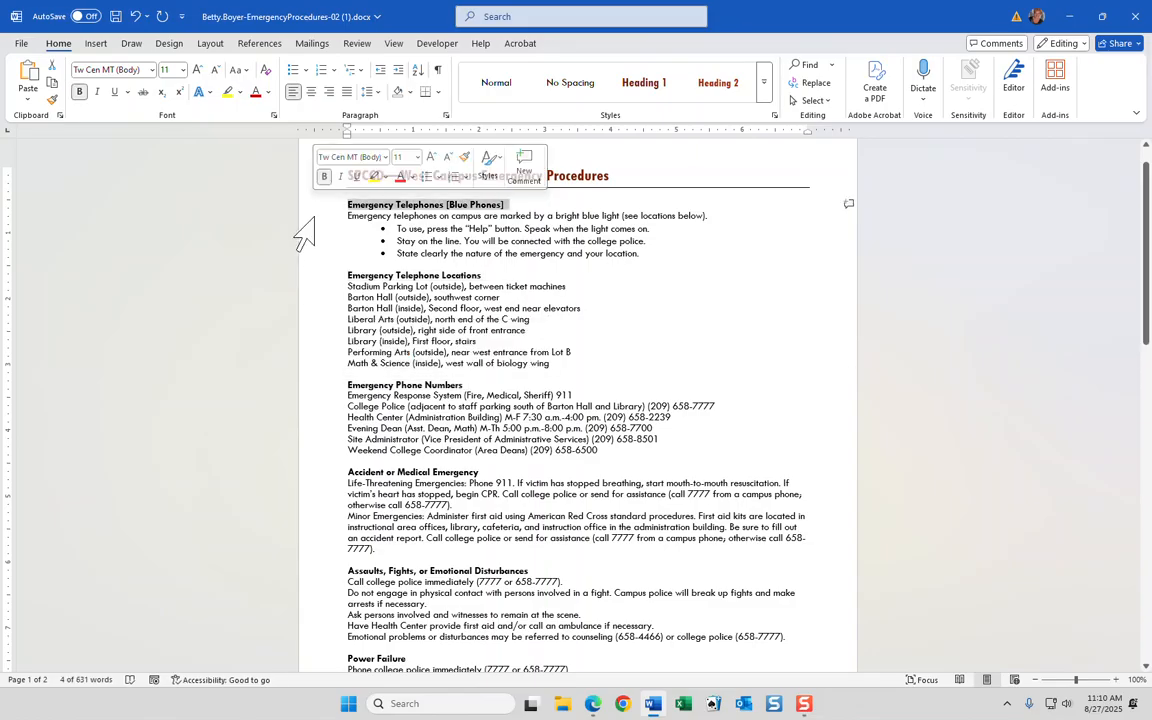
ctrl+click(303, 278)
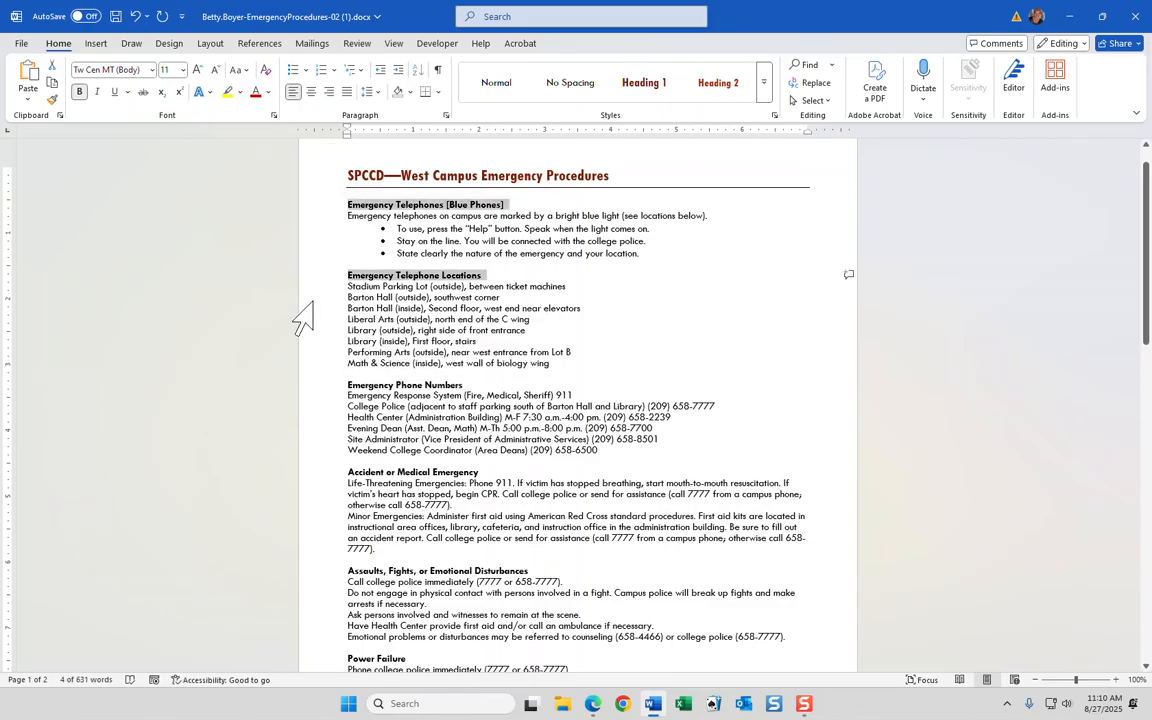
ctrl+click(306, 388)
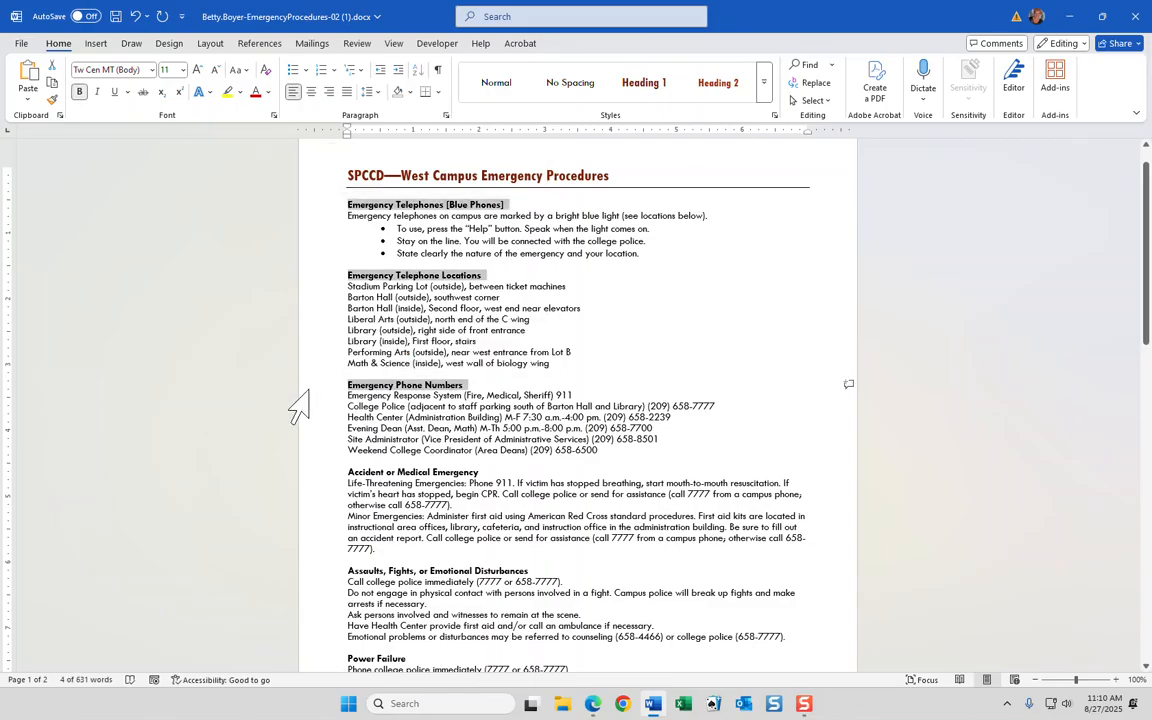
ctrl+click(290, 475)
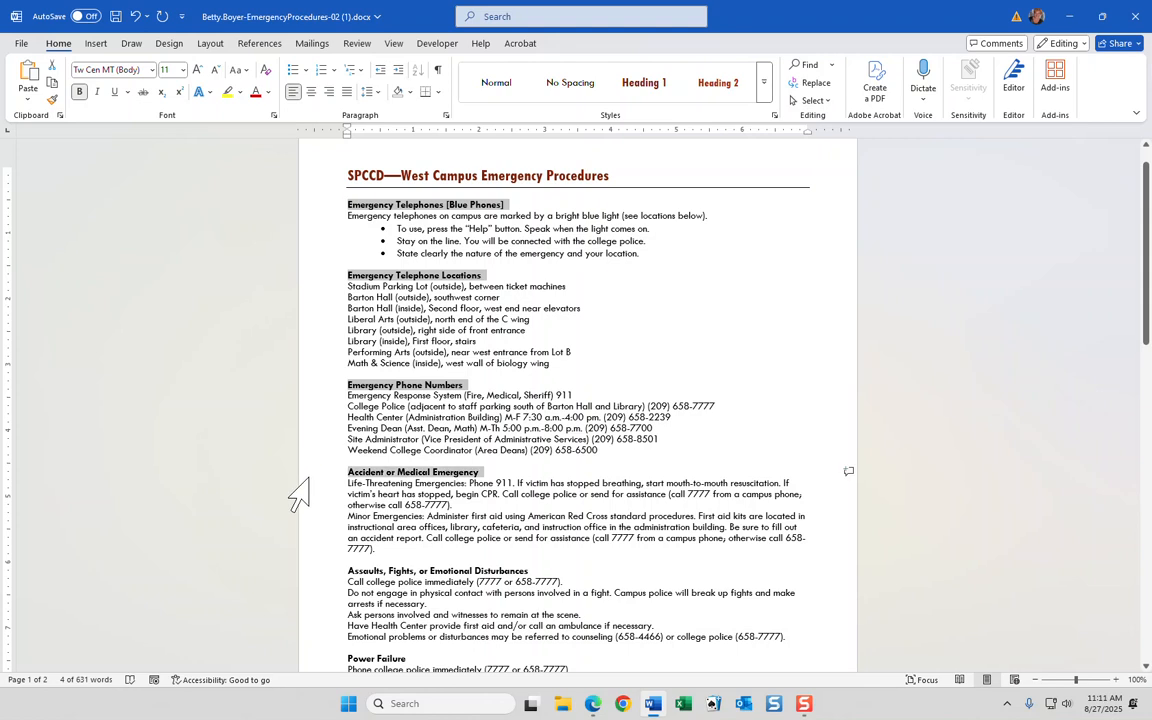
ctrl+click(286, 575)
ctrl+click(305, 652)
scroll(373, 489, down, 8)
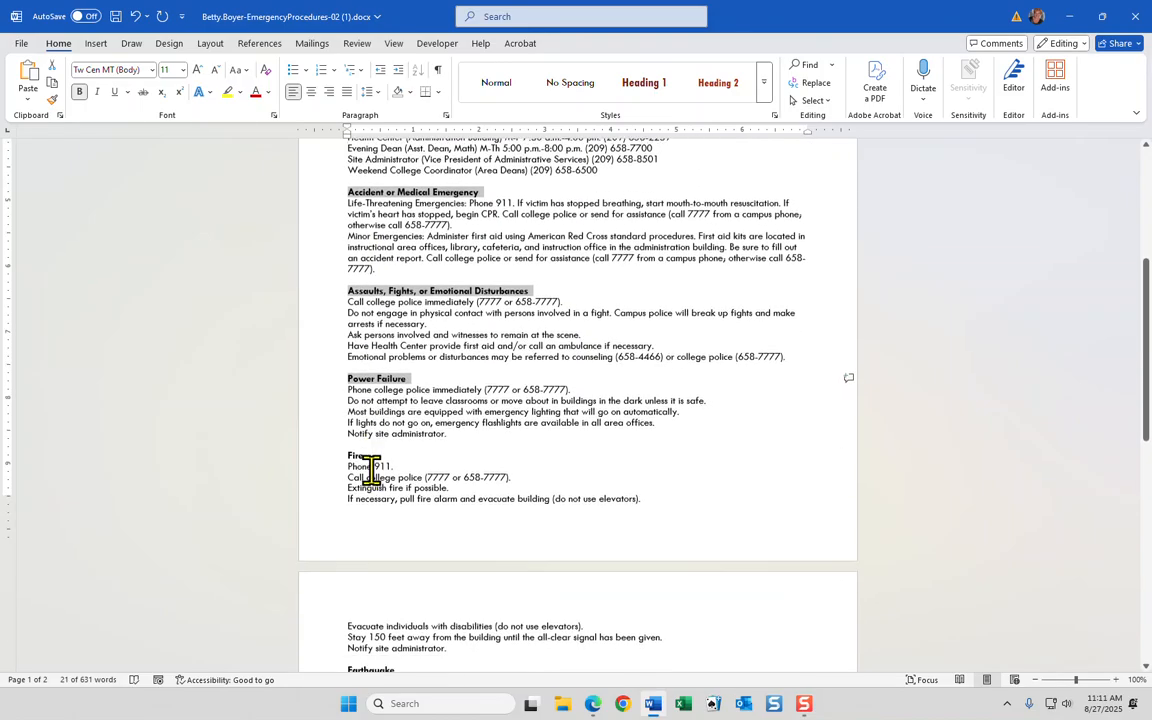
scroll(368, 469, down, 2)
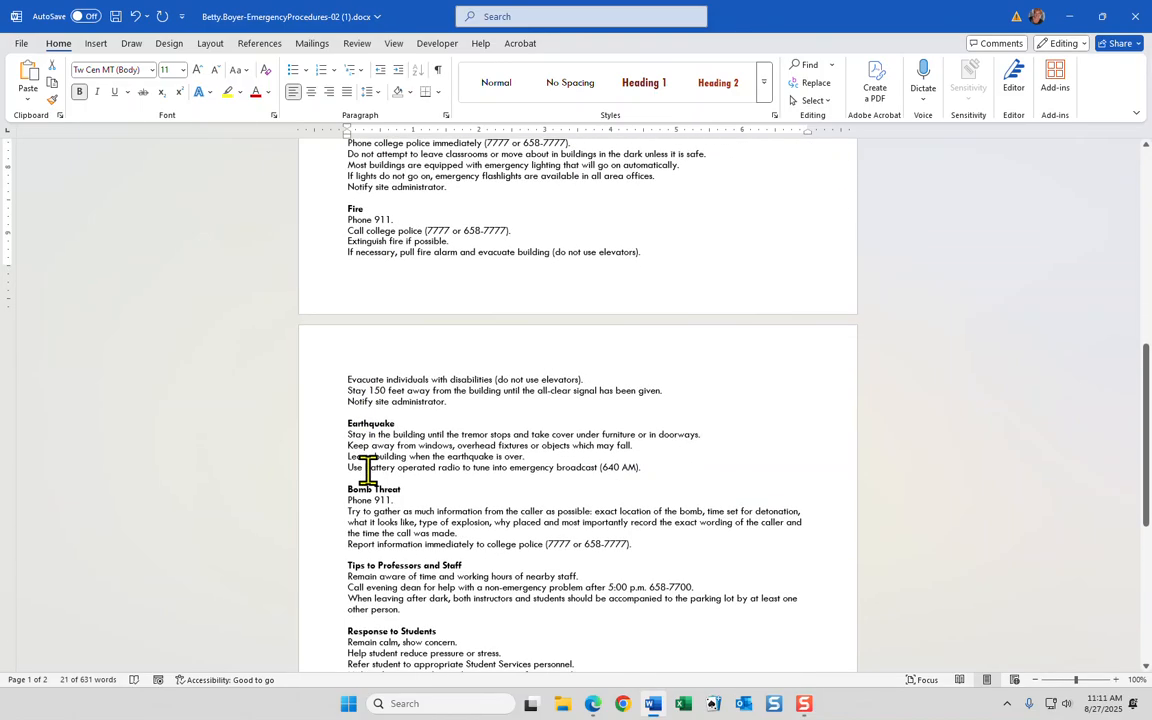
ctrl+click(313, 213)
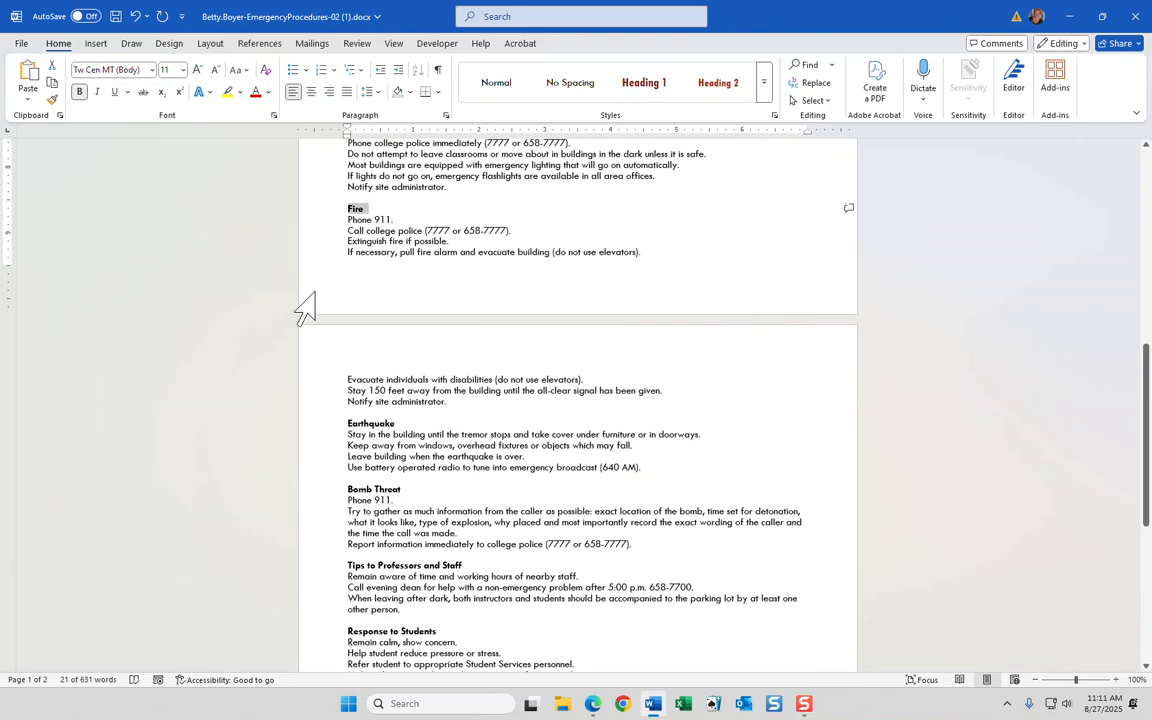
ctrl+click(312, 424)
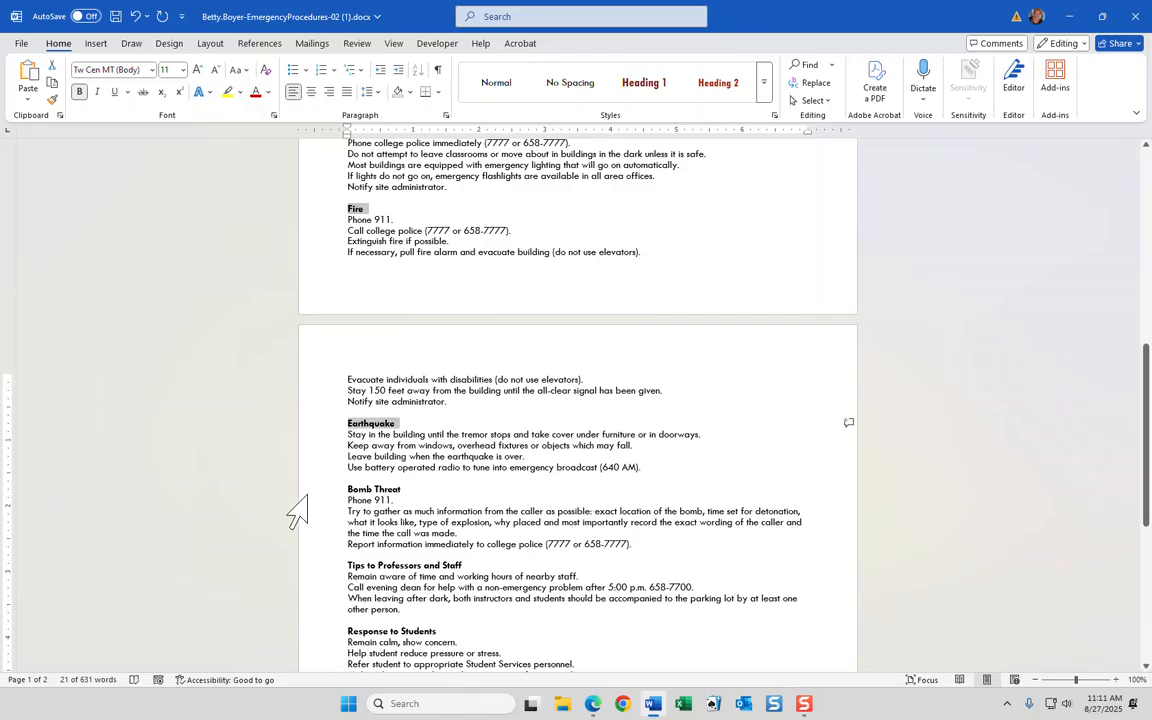
ctrl+click(312, 490)
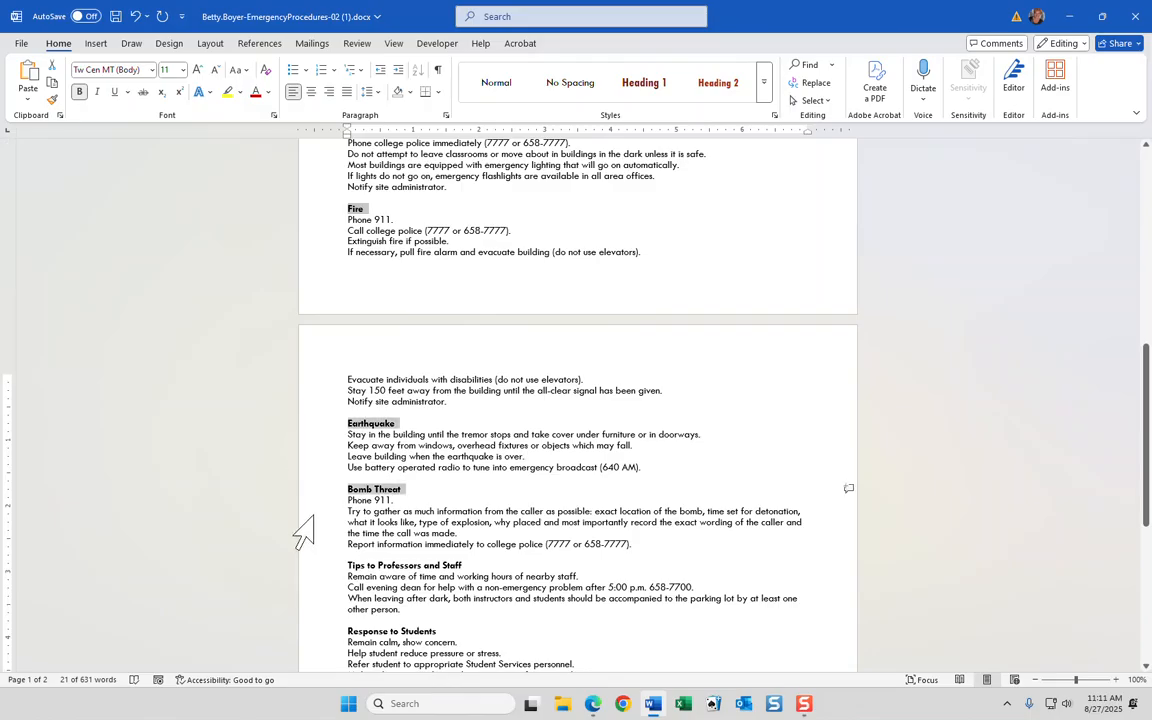
ctrl+click(312, 566)
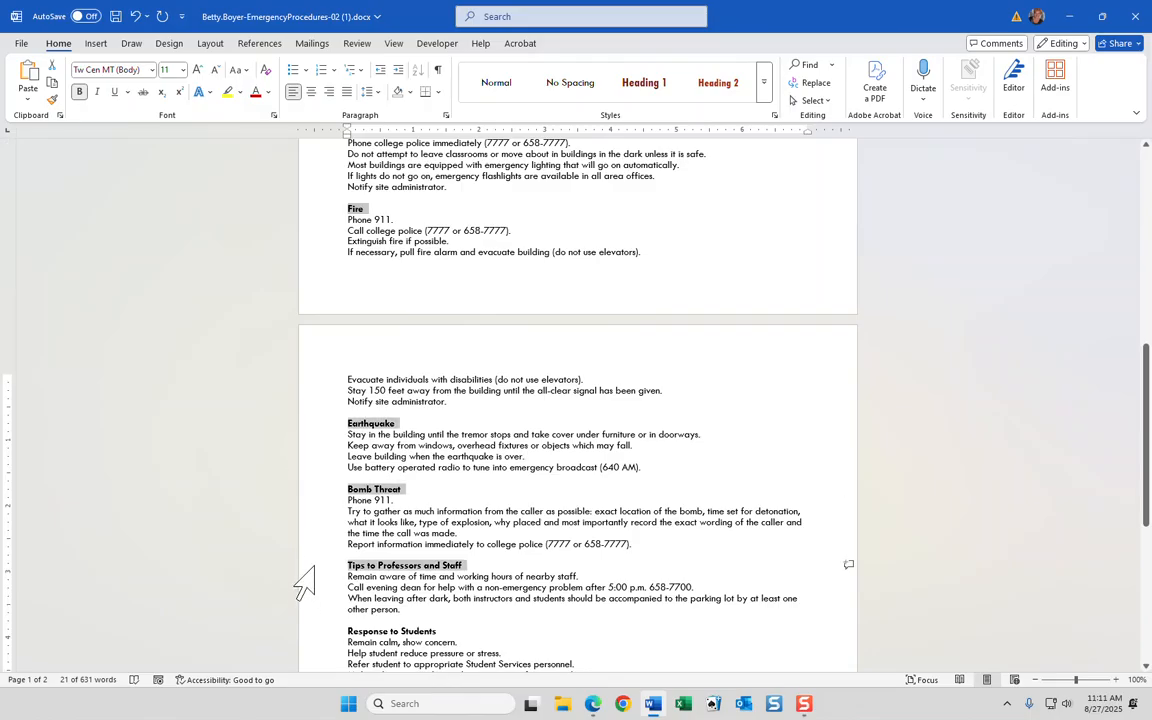
ctrl+click(312, 642)
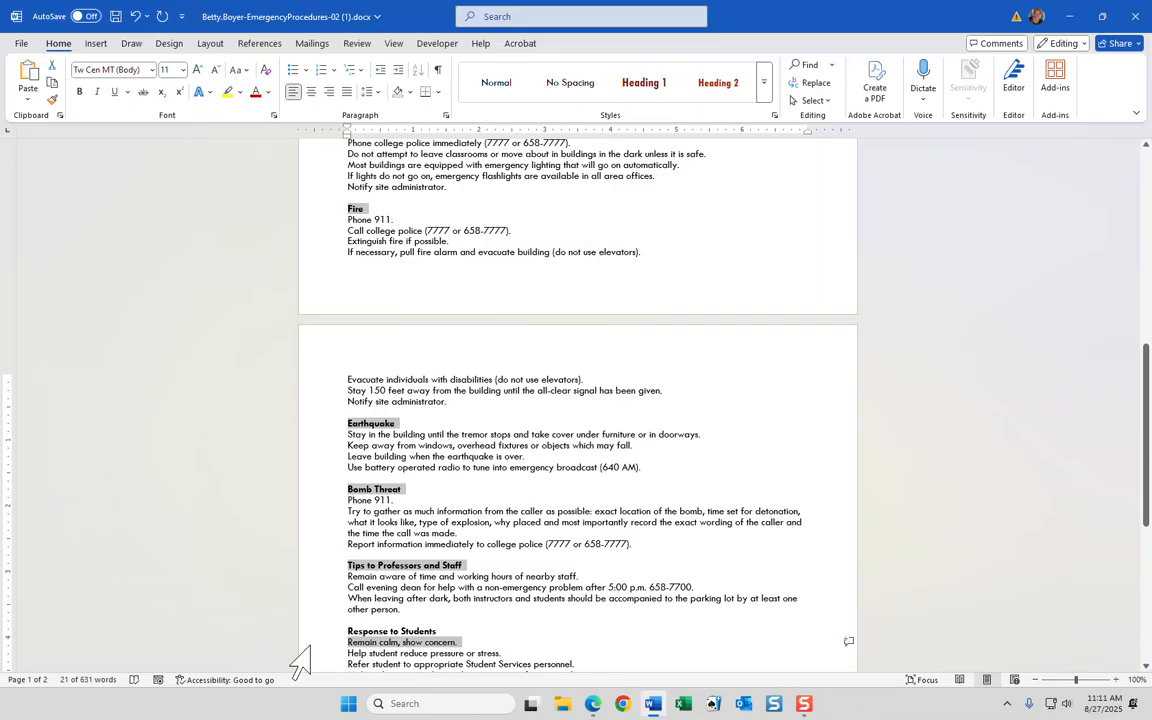
ctrl+click(370, 641)
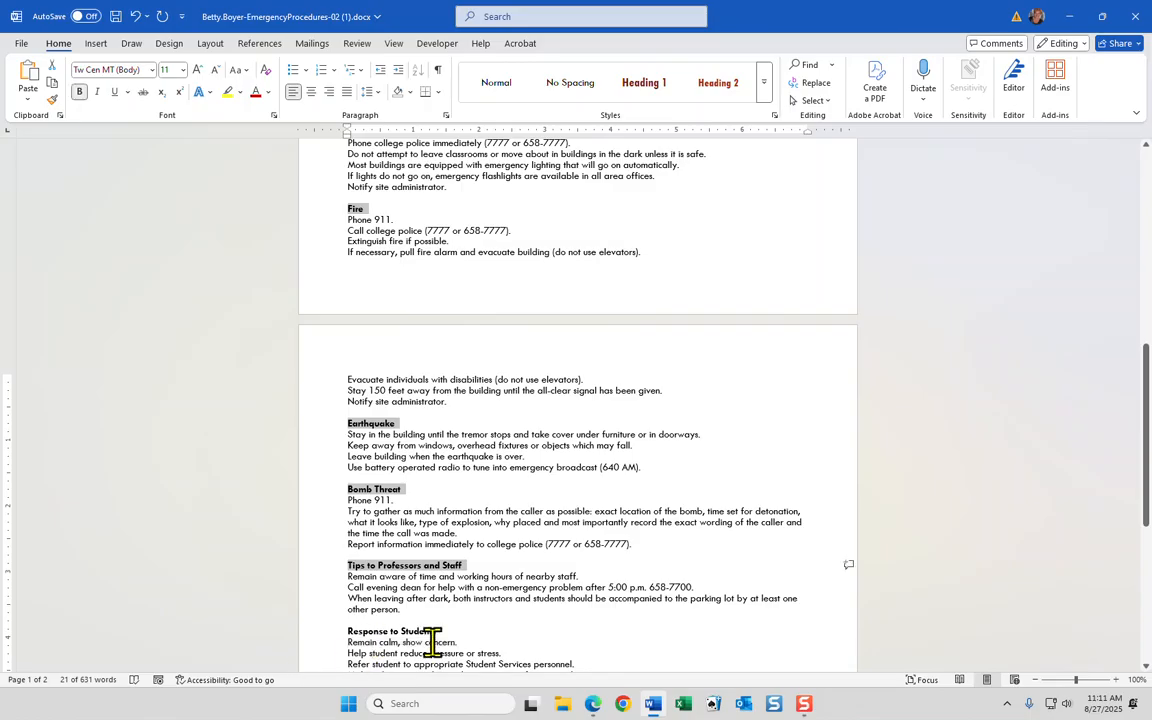
ctrl+click(292, 632)
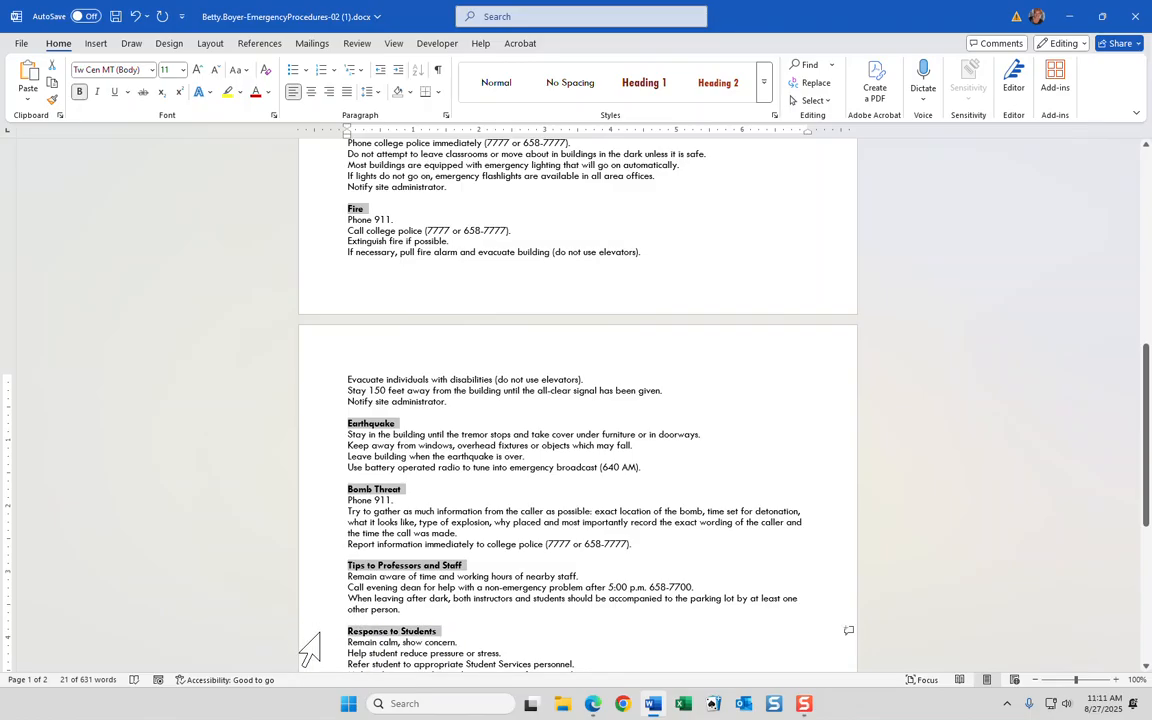
scroll(345, 580, down, 1)
scroll(430, 545, down, 3)
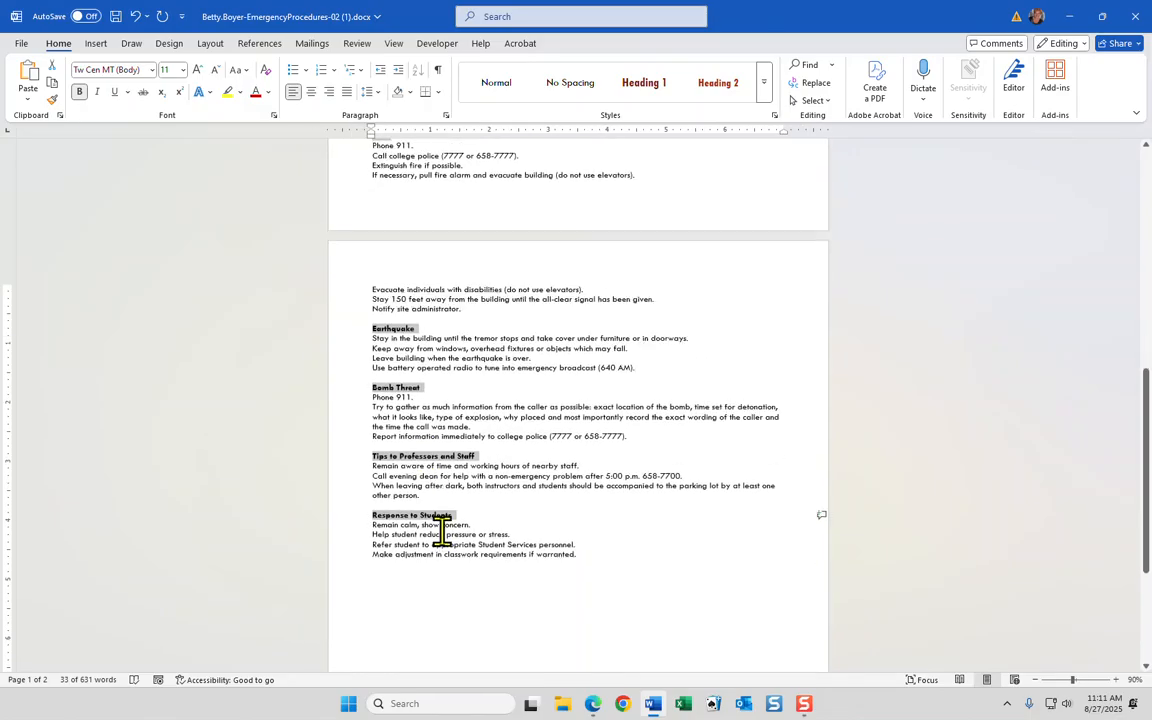
scroll(441, 532, up, 2)
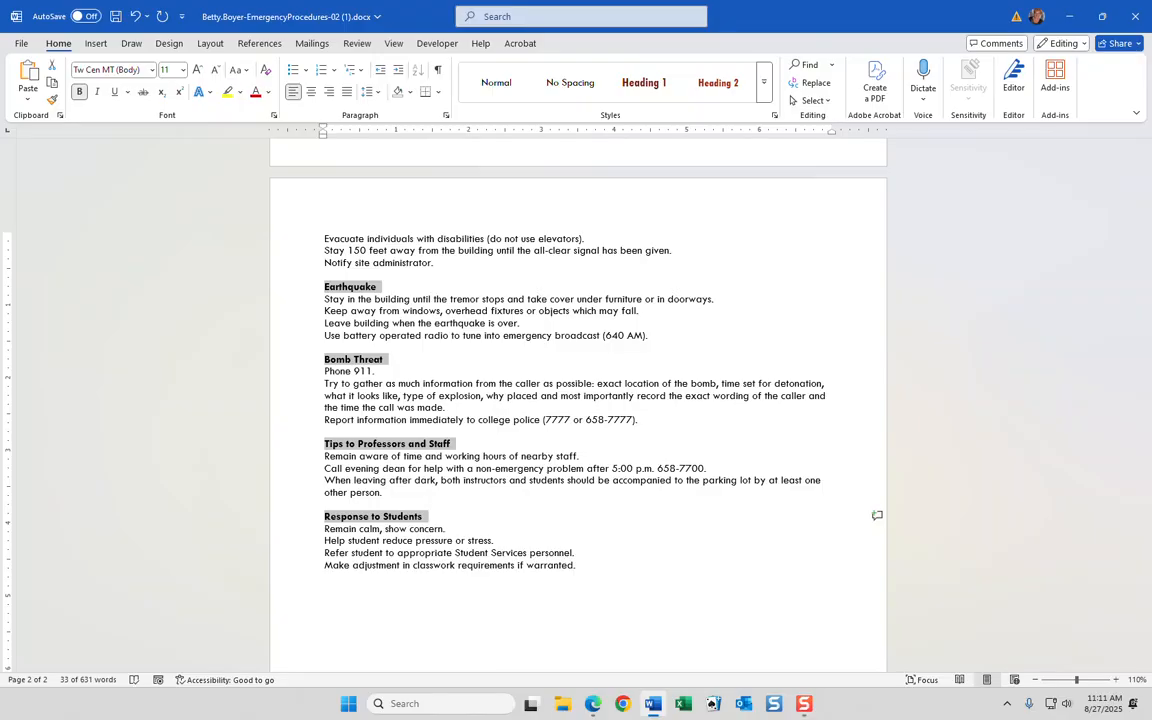
click(724, 90)
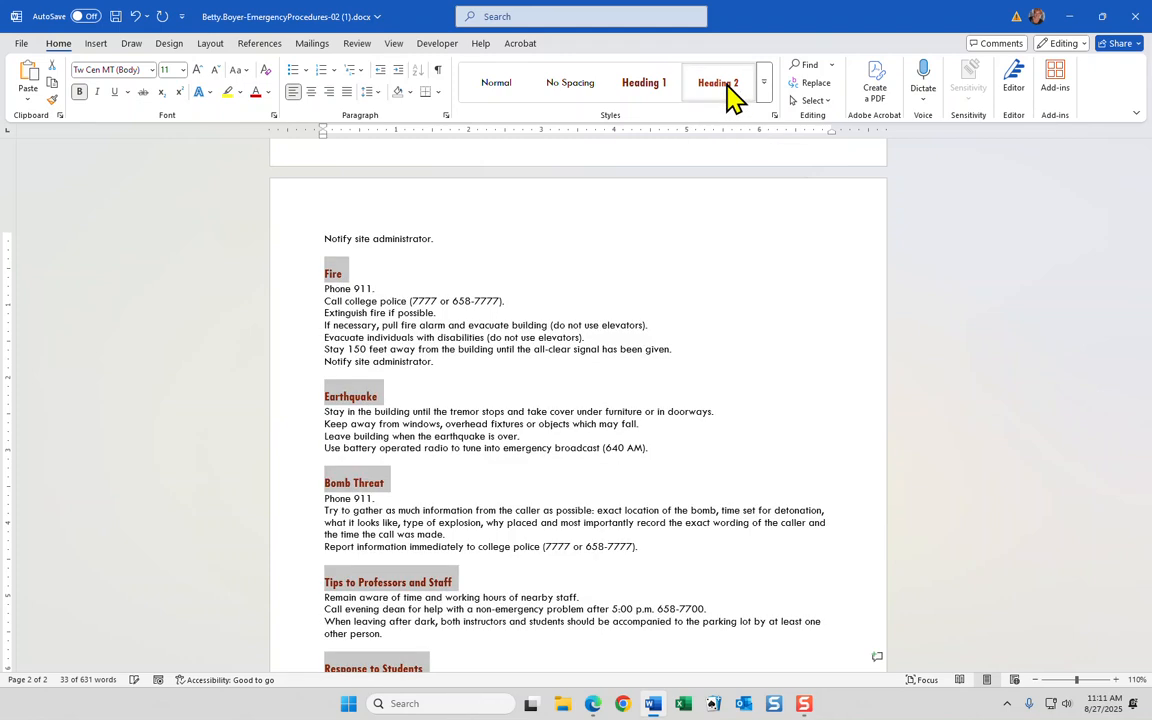
- Set the paragraph spacing before the "Emergency Telephones [Blue Phones]" heading to 12 pt
scroll(442, 368, up, 5)
scroll(440, 365, up, 10)
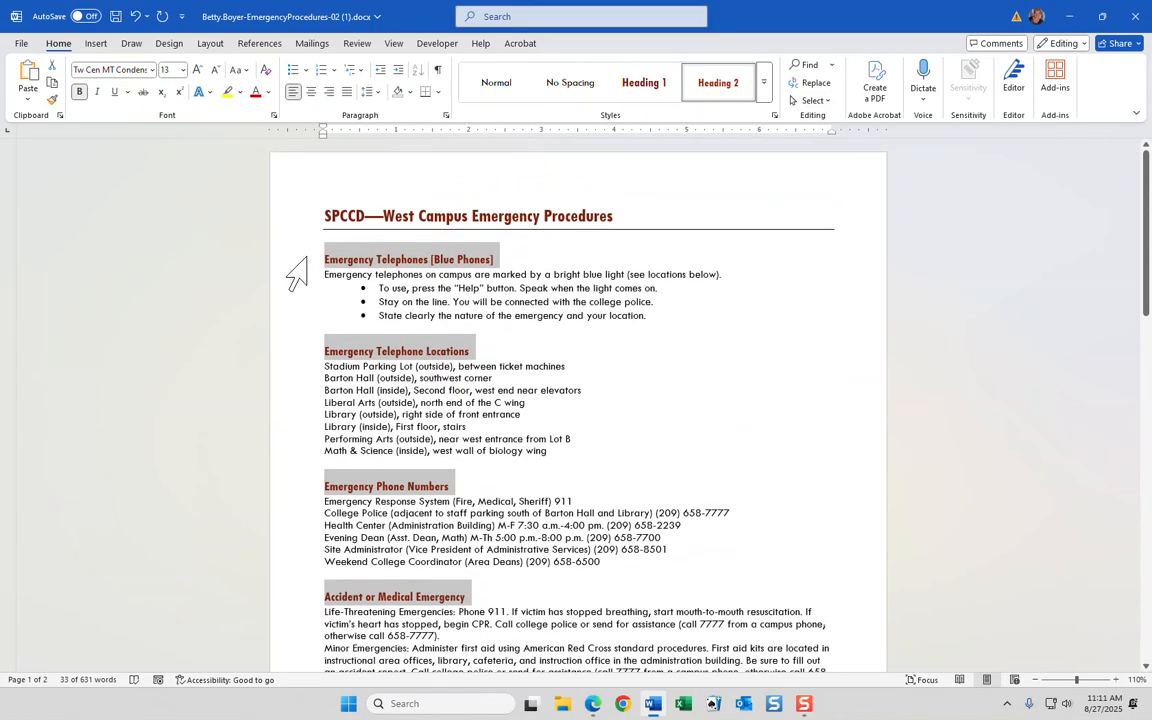
click(304, 257)
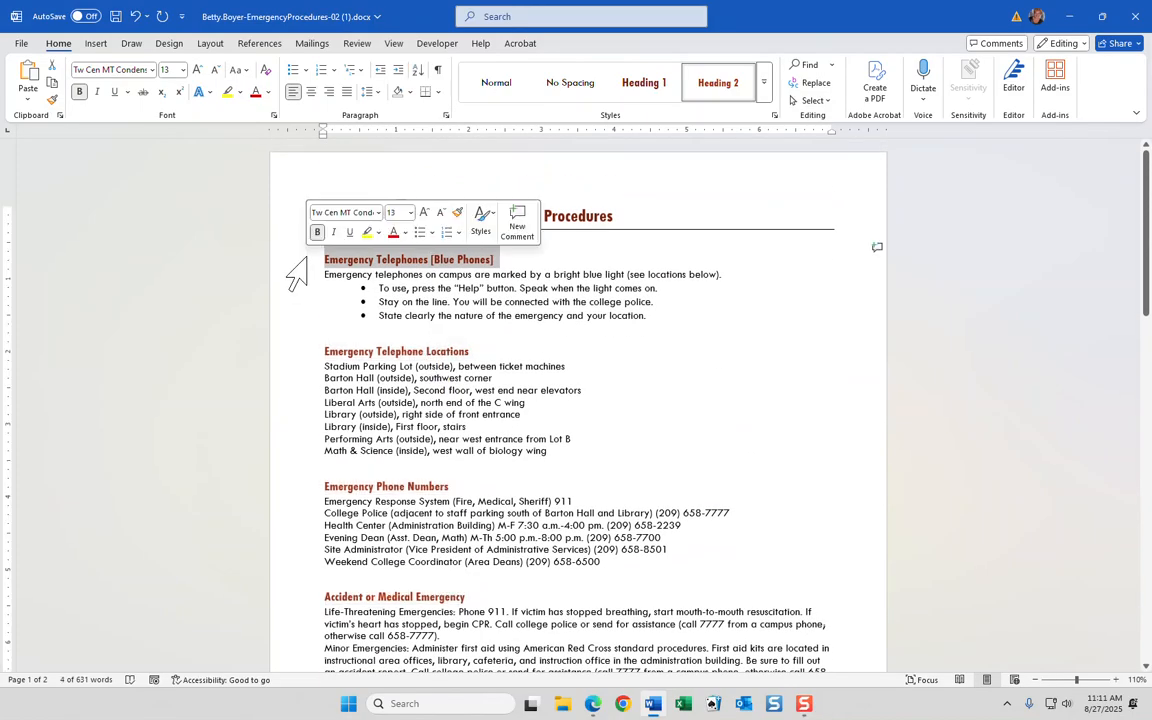
click(446, 116)
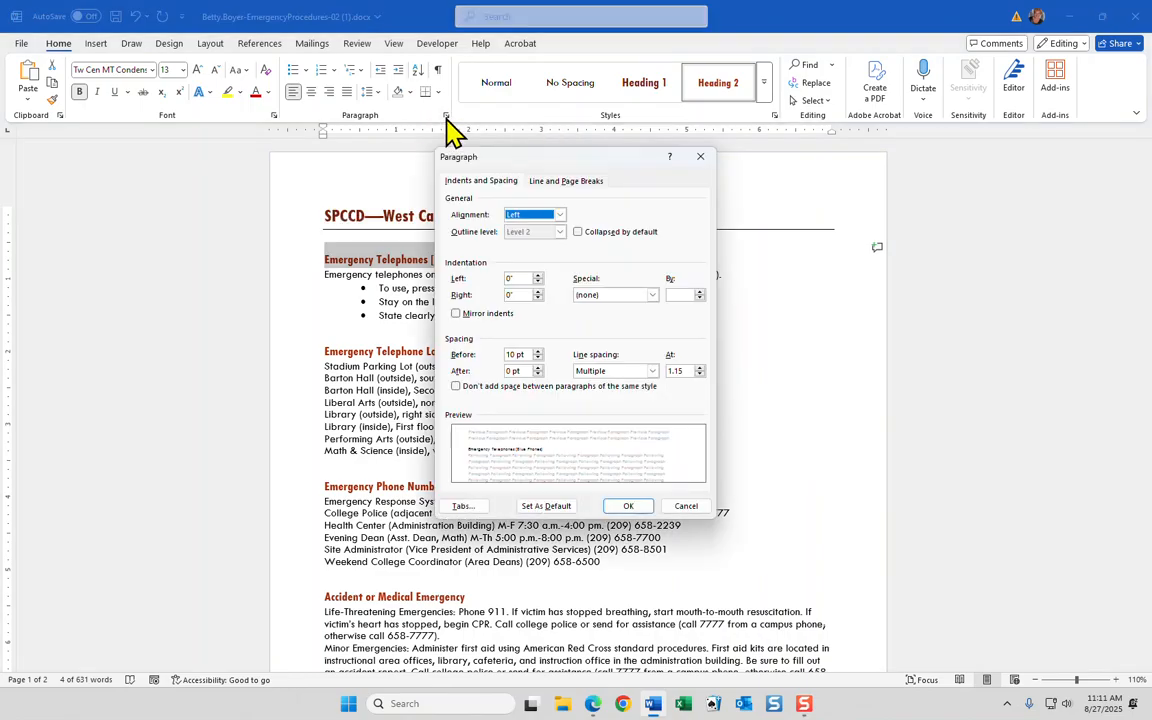
click(524, 354)
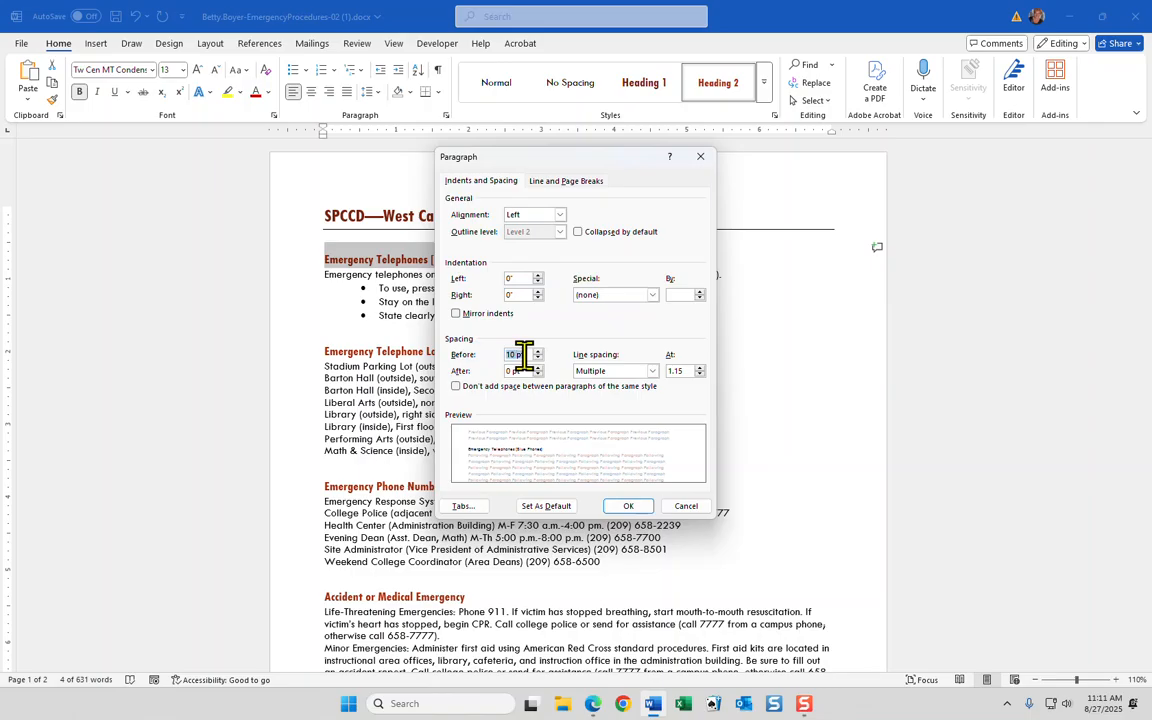
text(12)
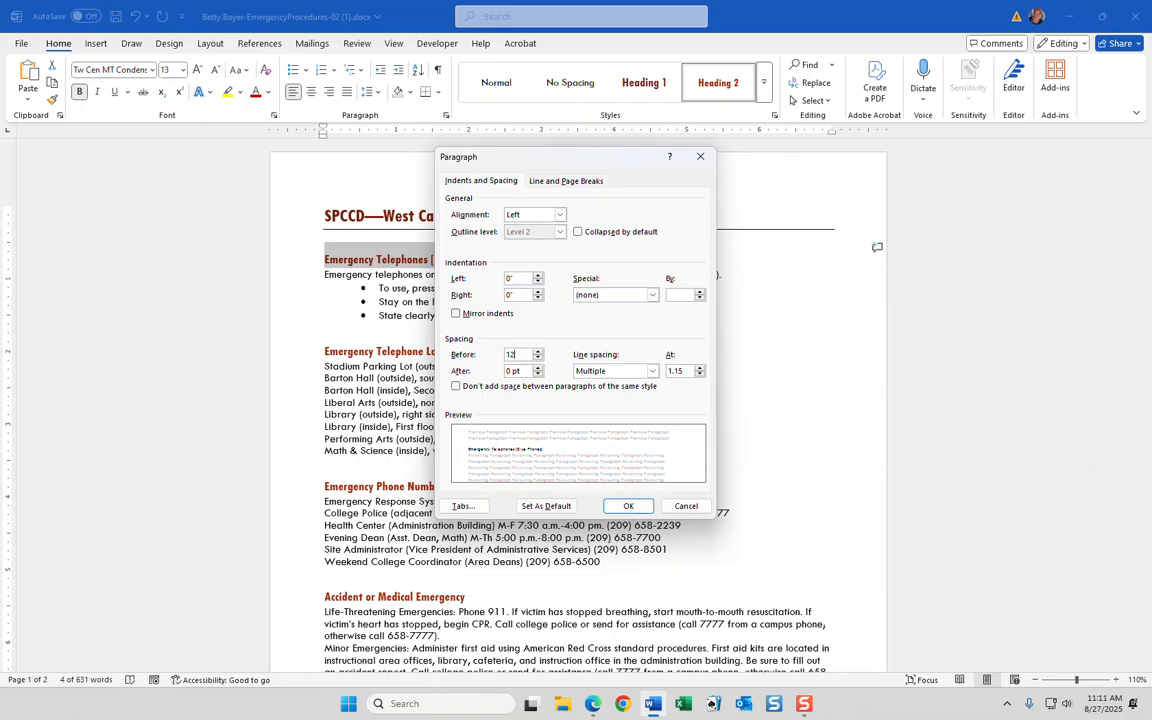
click(628, 506)
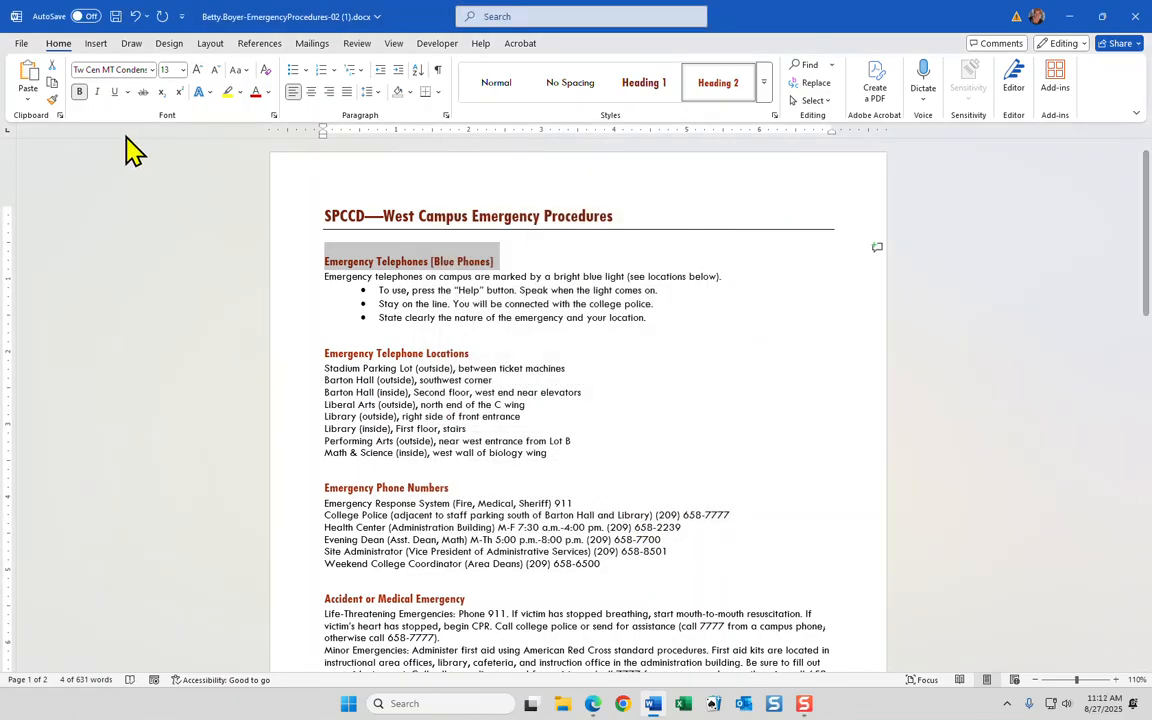
- Apply the Small caps font effect to the "Emergency Telephones [Blue Phones]" heading
click(275, 116)
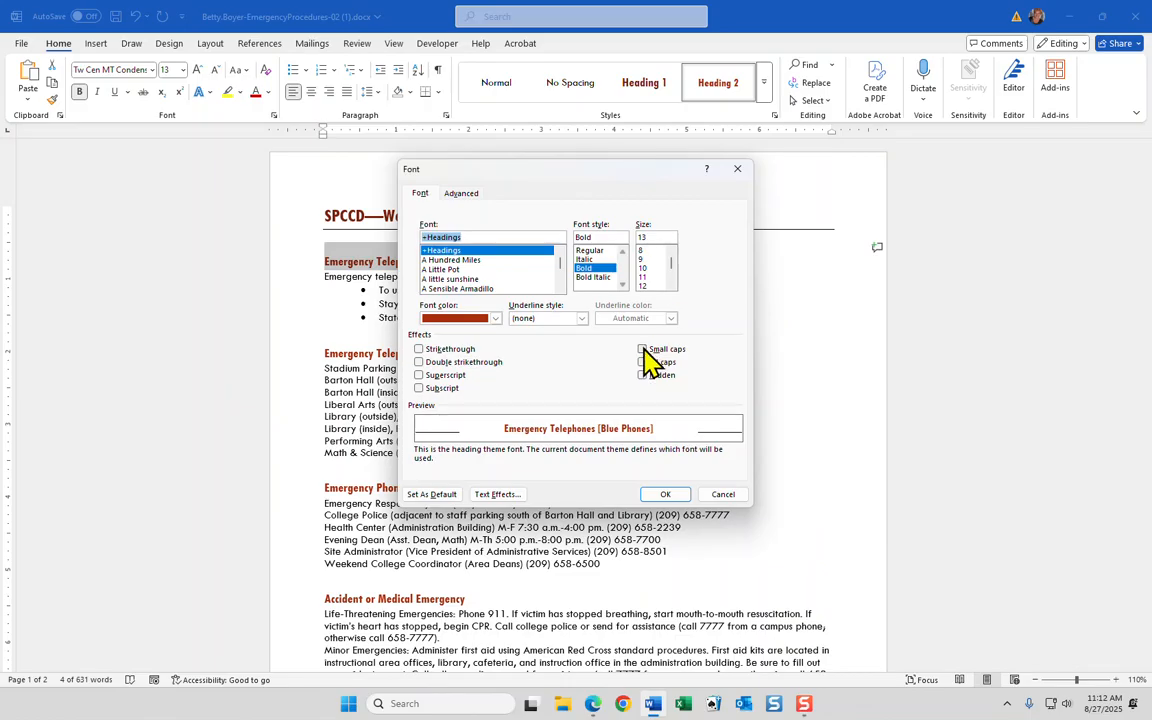
click(643, 350)
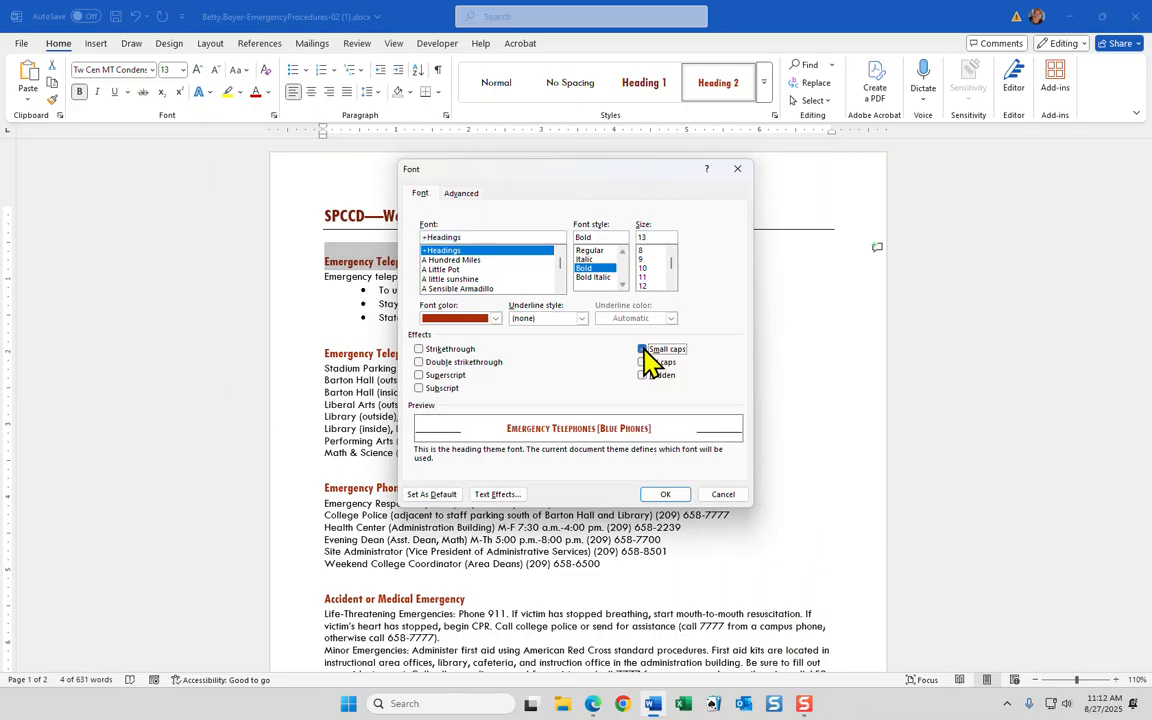
click(680, 500)
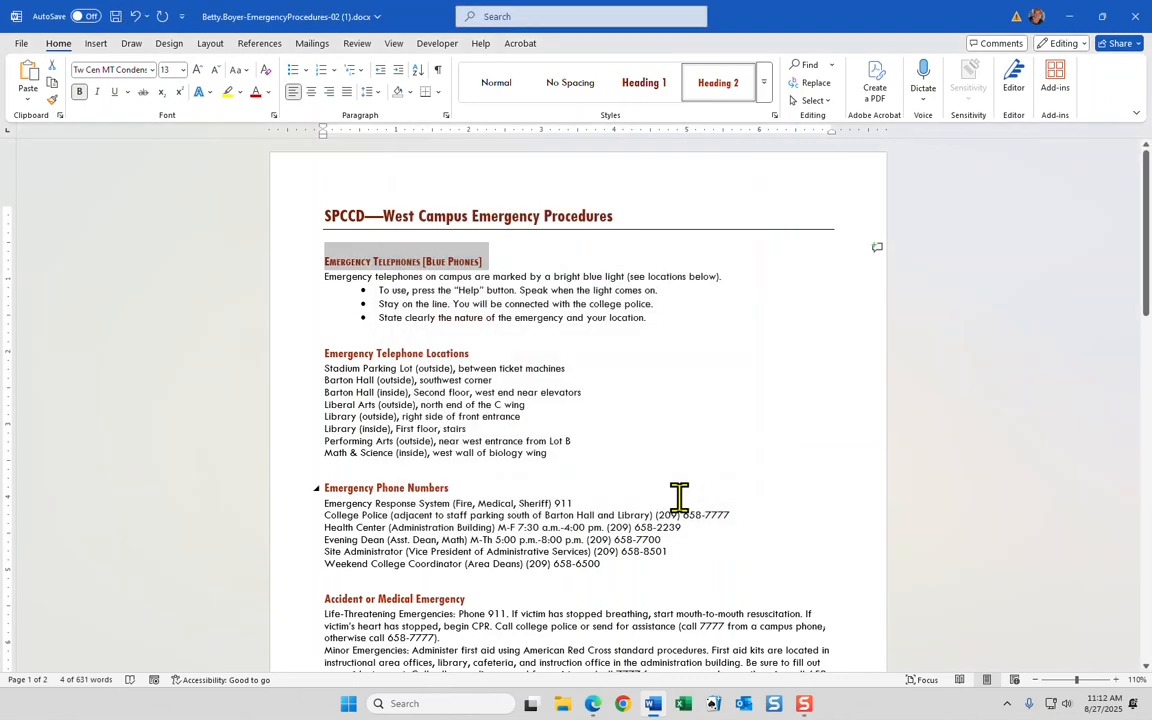
click(774, 116)
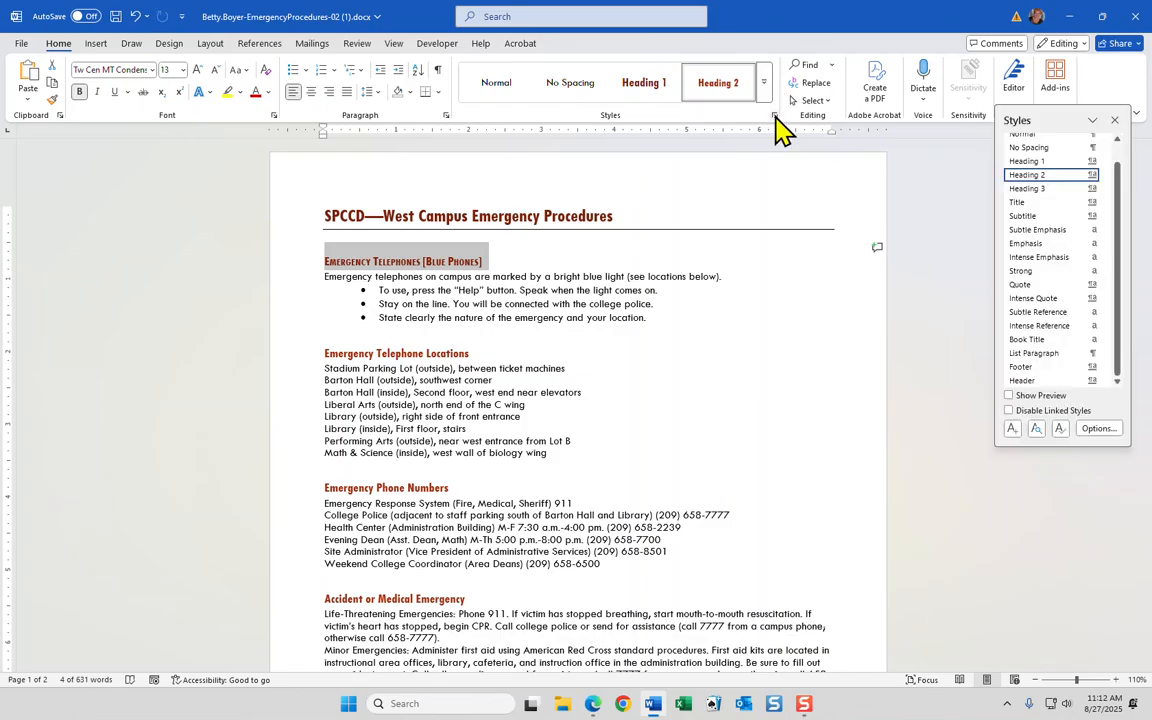
mouse_move(1098, 175)
click(1105, 176)
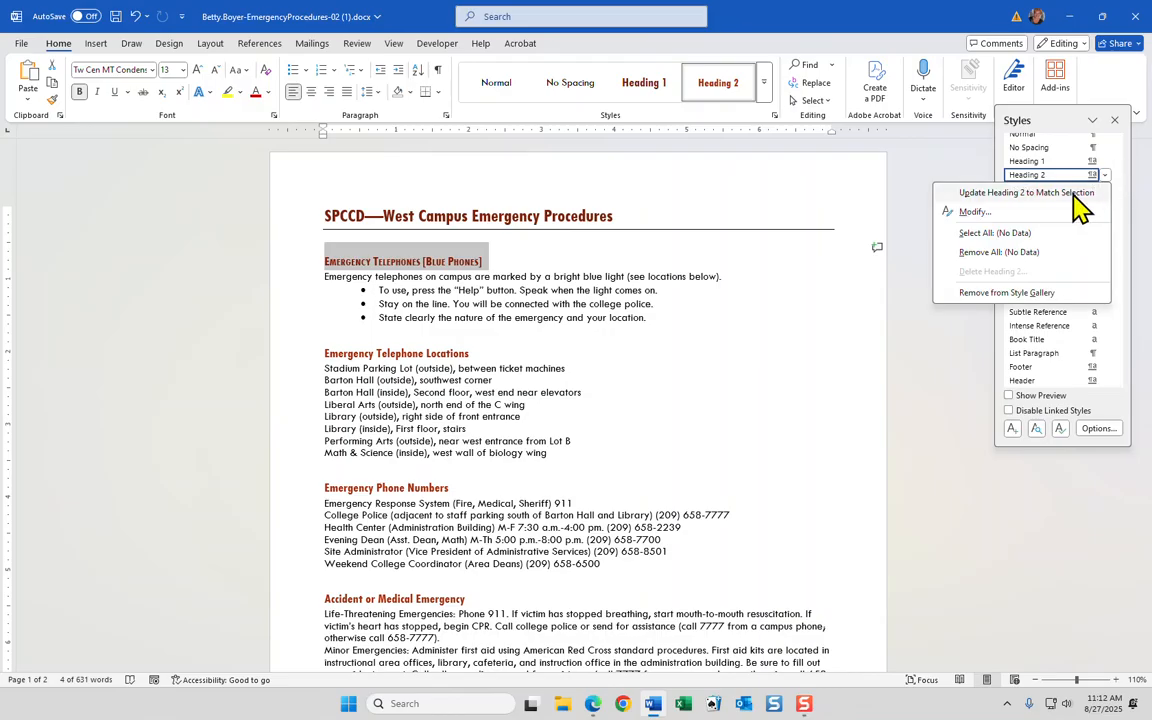
click(918, 272)
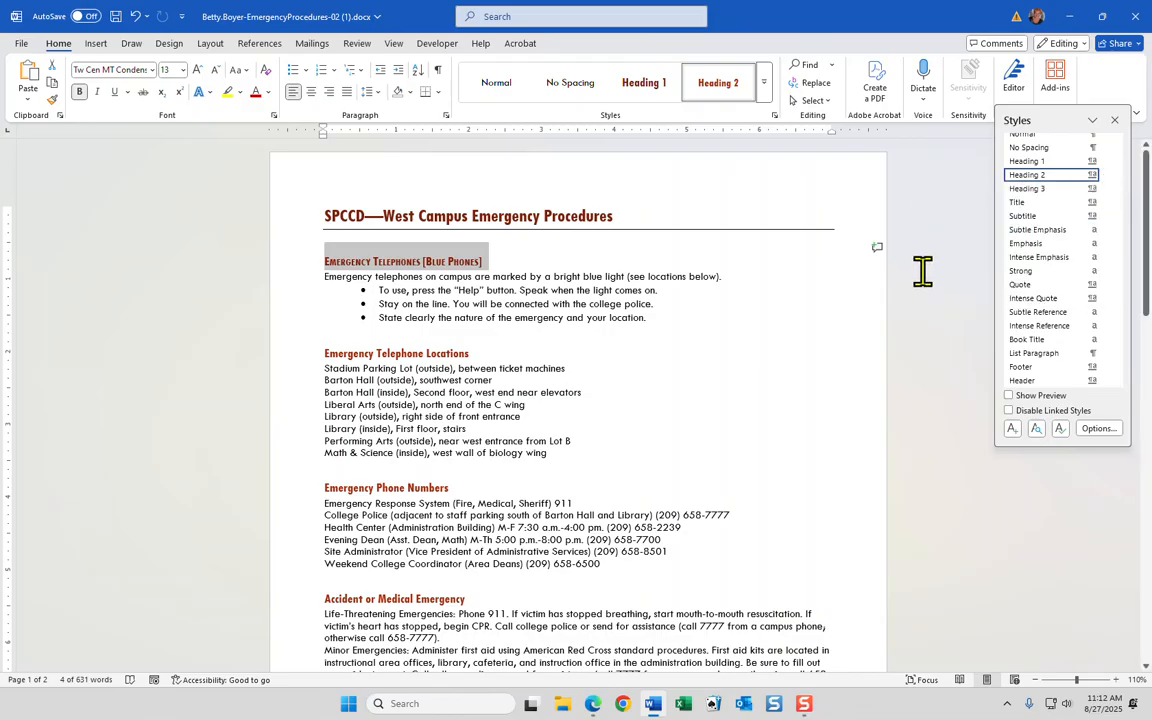
click(1114, 121)
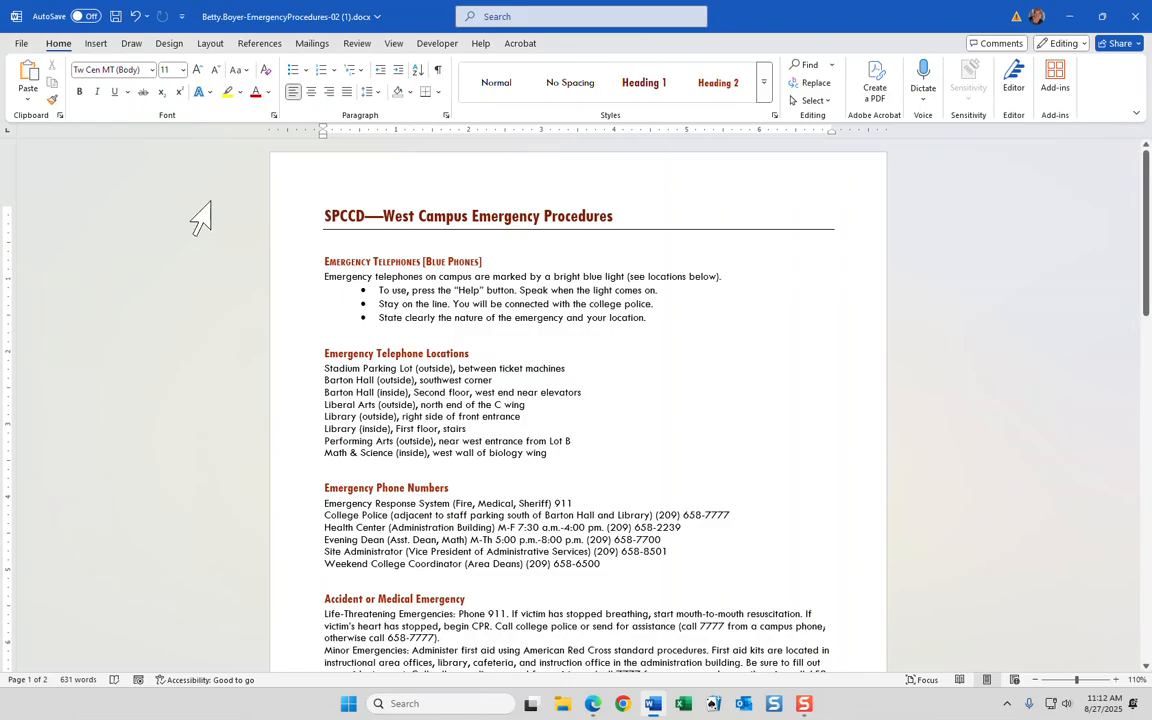
- Set the paragraph spacing after the "Emergency Telephones [Blue Phones]" heading to 3 pt
click(296, 268)
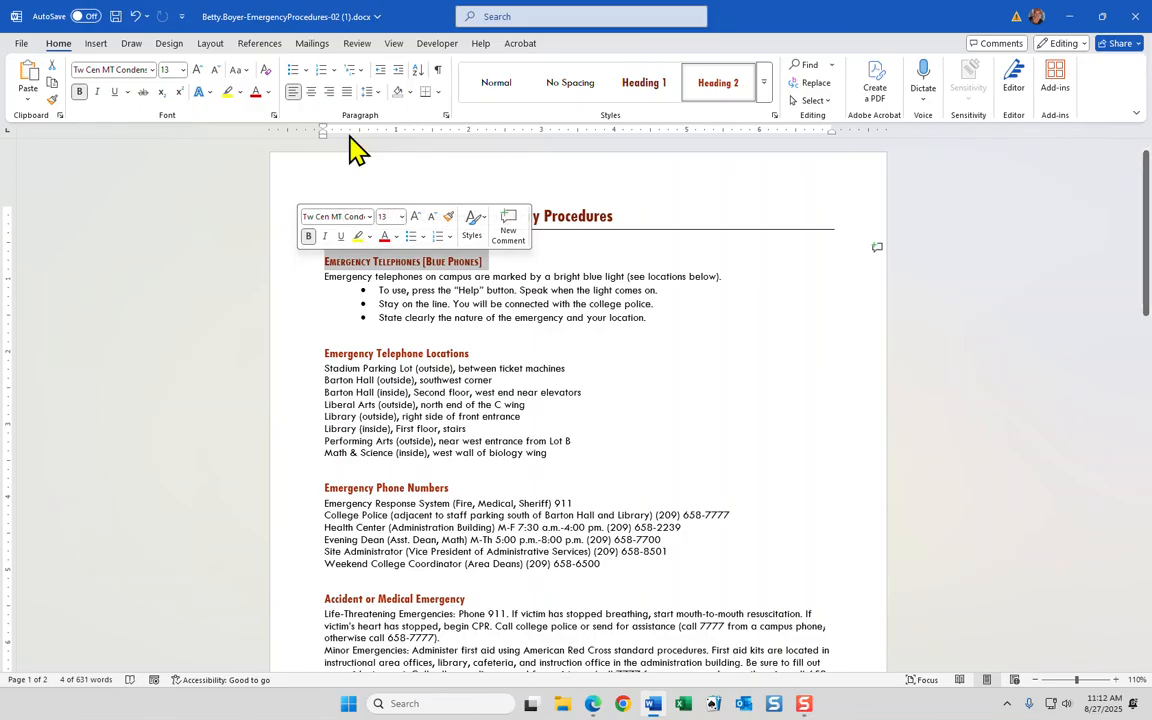
click(446, 116)
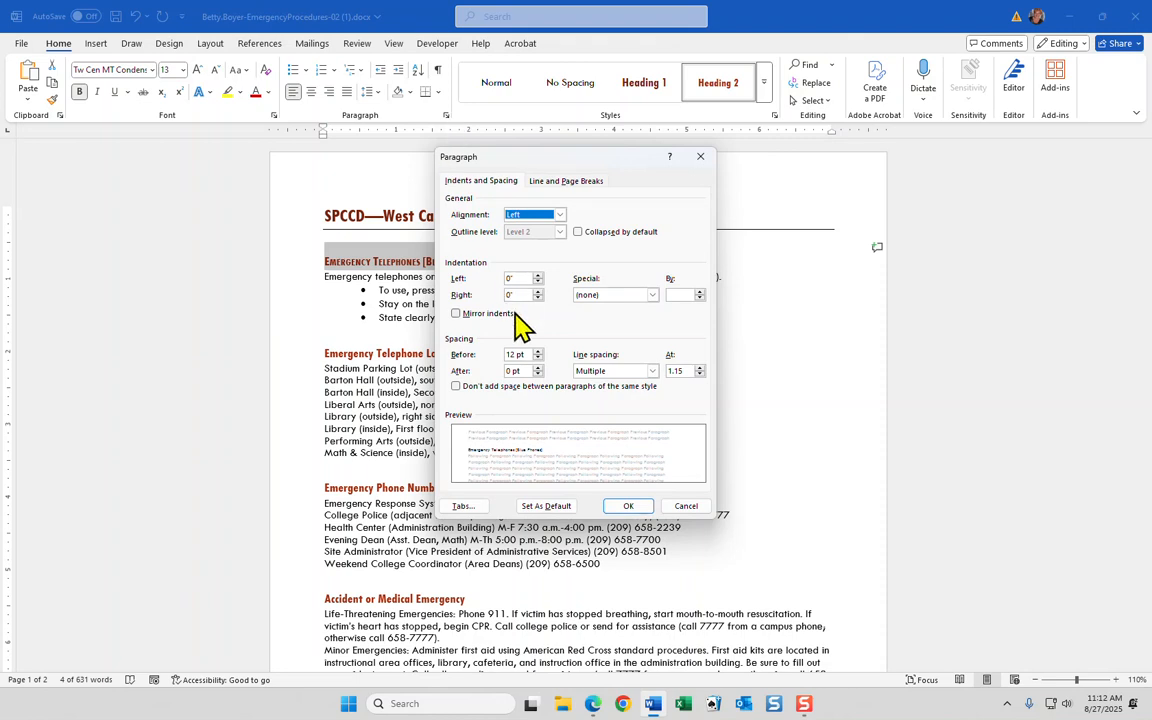
click(527, 369)
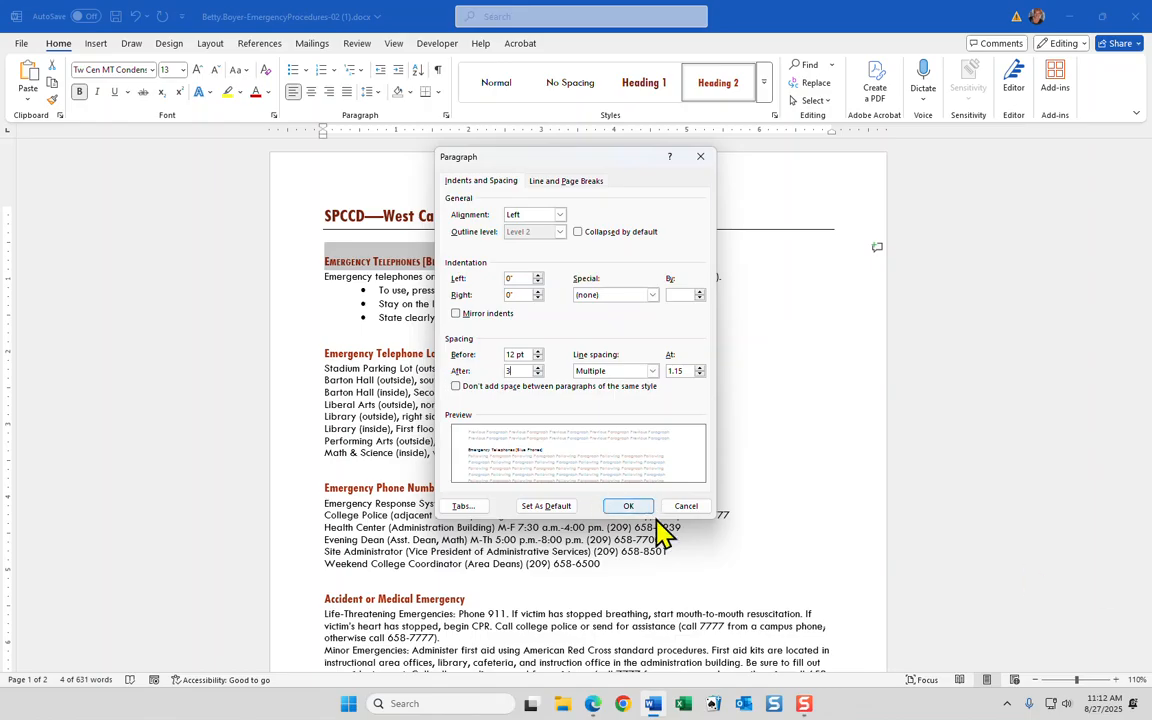
click(630, 506)
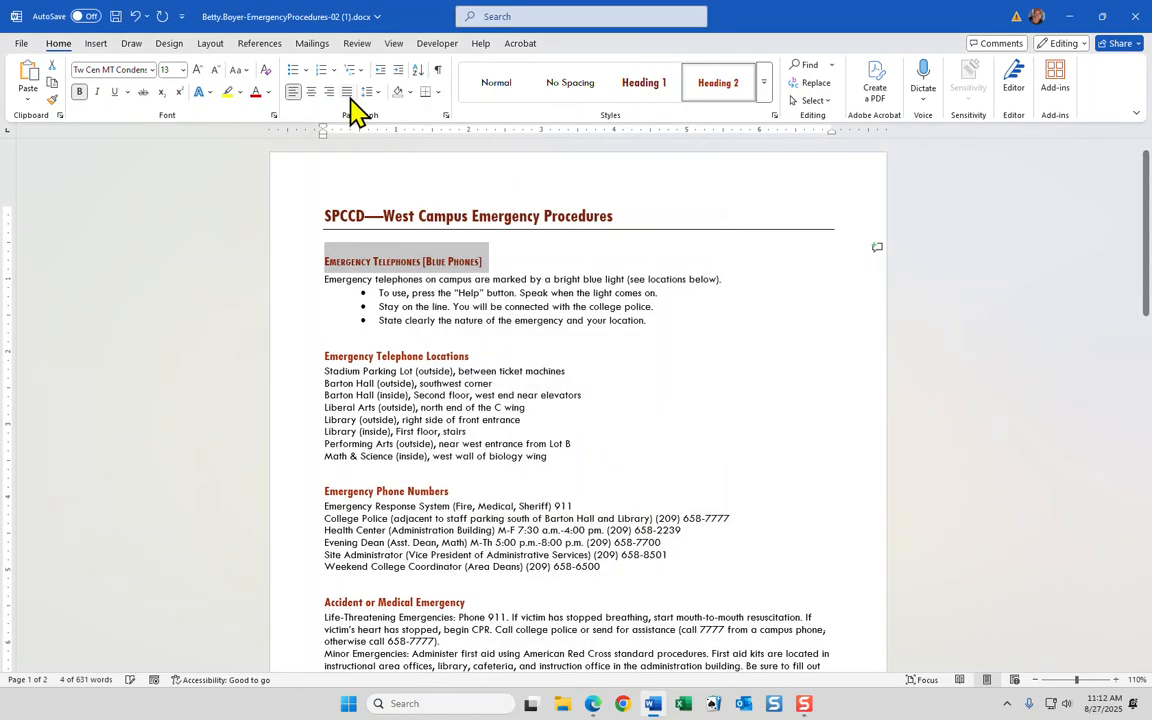
- Check the font settings of the "Emergency Telephones [Blue Phones]" heading and update the Heading 2 style to match it
click(274, 116)
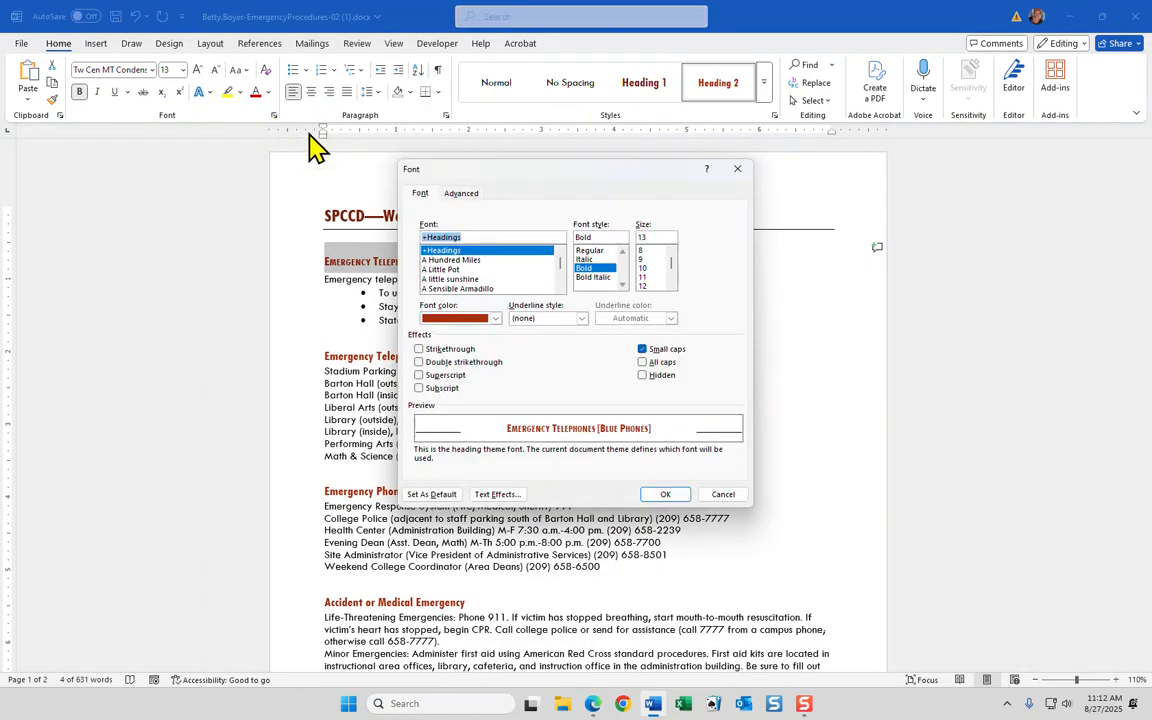
click(664, 494)
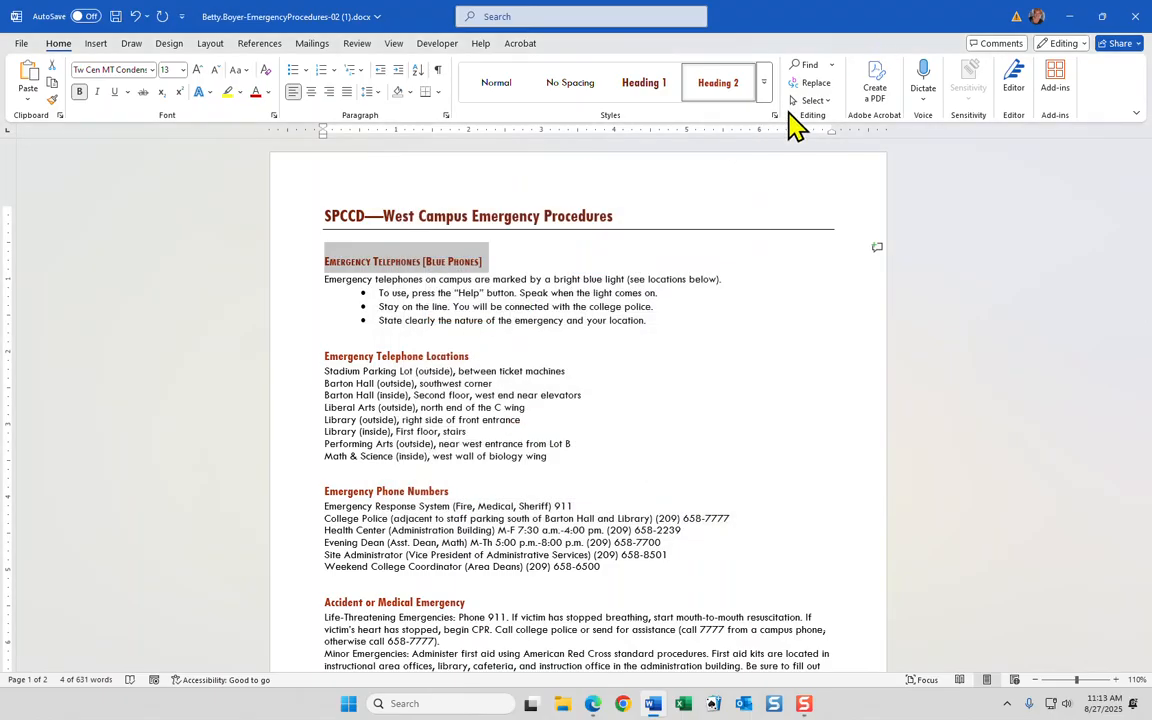
click(776, 117)
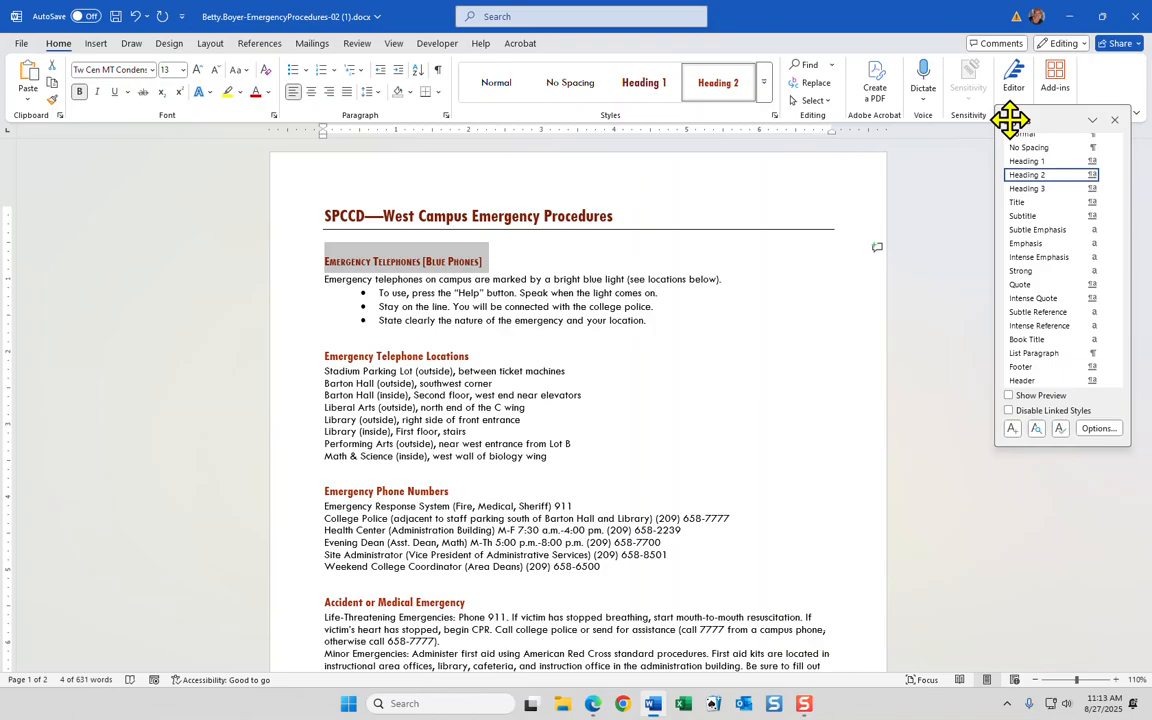
click(1106, 176)
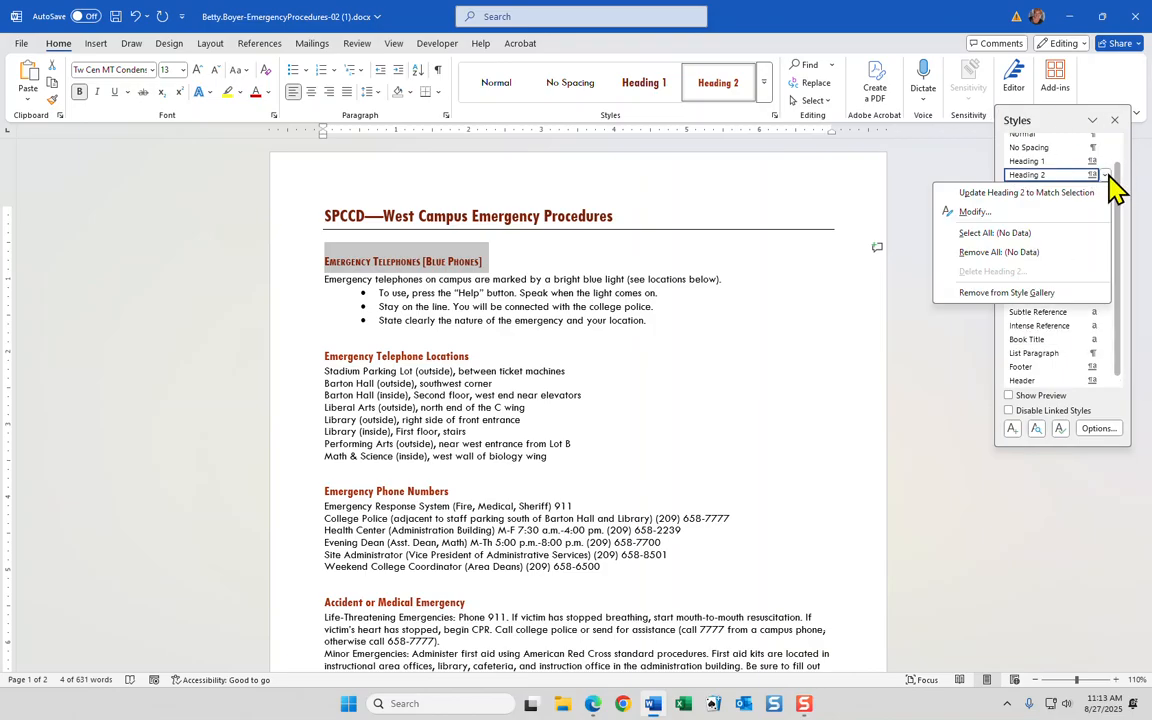
click(1024, 195)
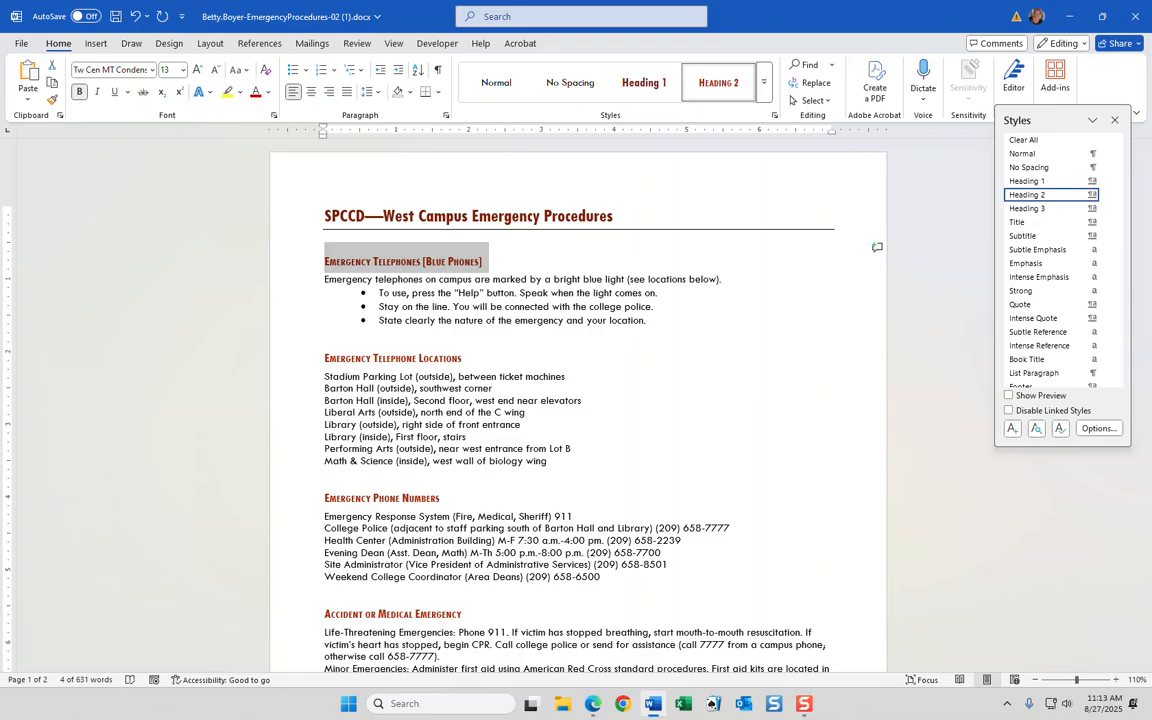
- Show the paragraph marks and other hidden formatting symbols in the document
click(538, 424)
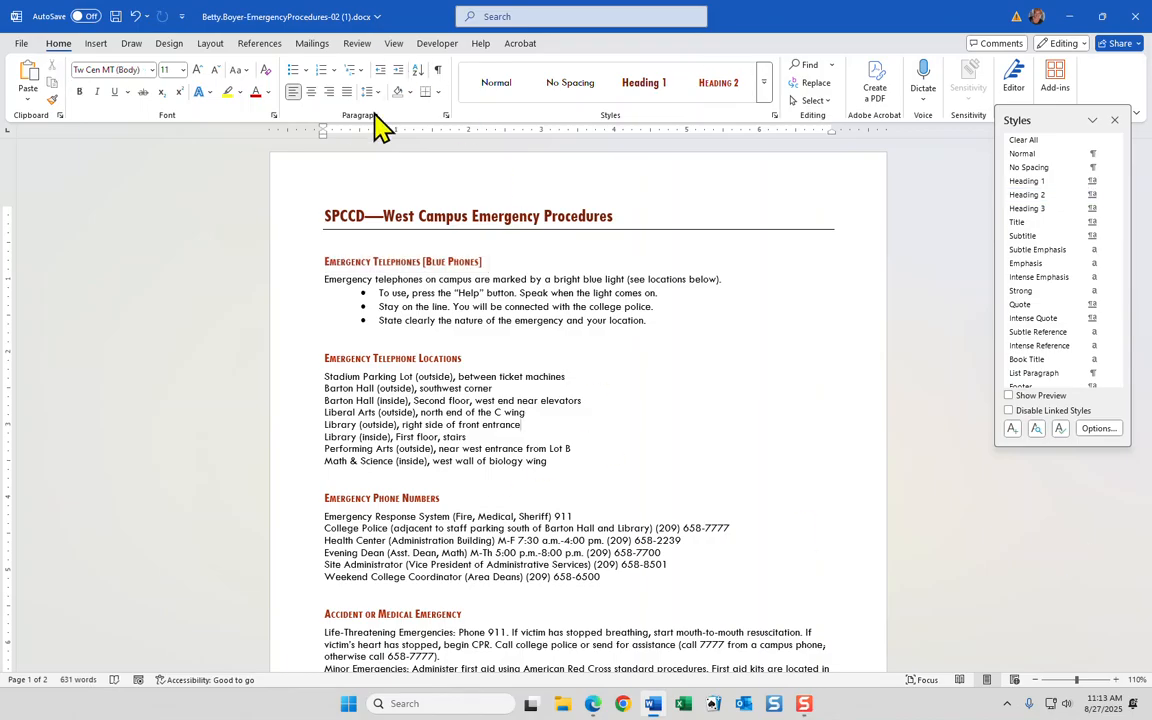
click(439, 72)
click(440, 76)
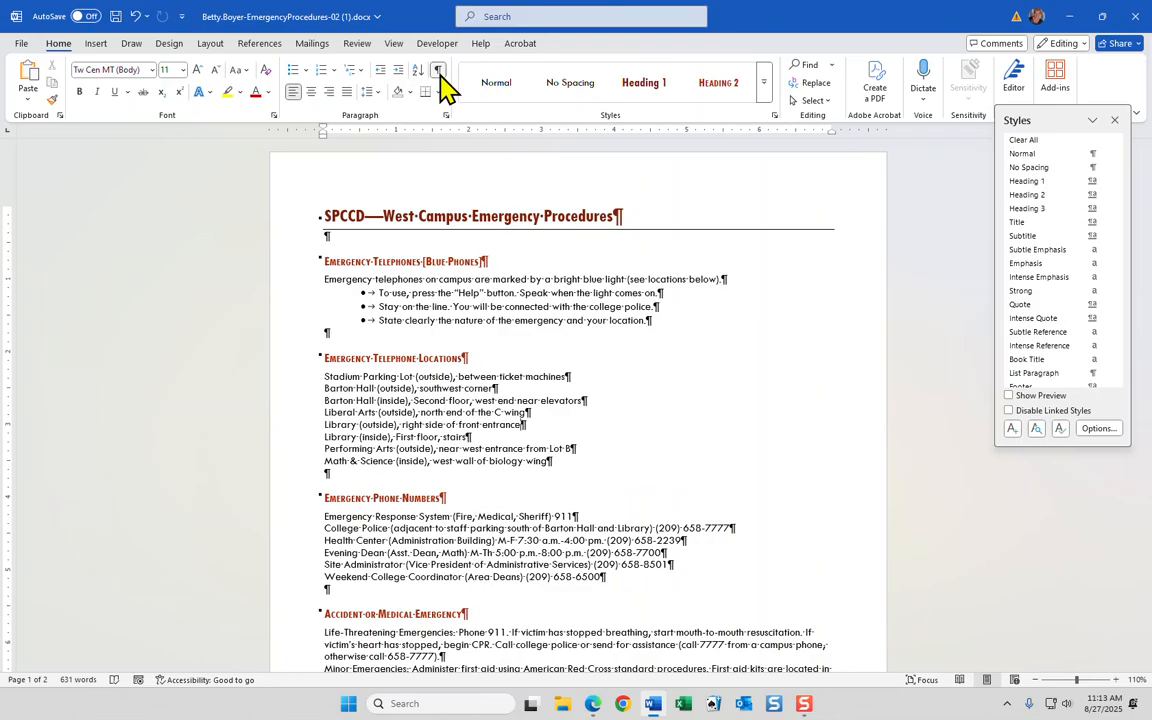
- Delete the blank paragraphs above the "Emergency Telephone Locations" and "Emergency Phone Numbers" headings
click(362, 342)
click(346, 333)
key(BackSpace)
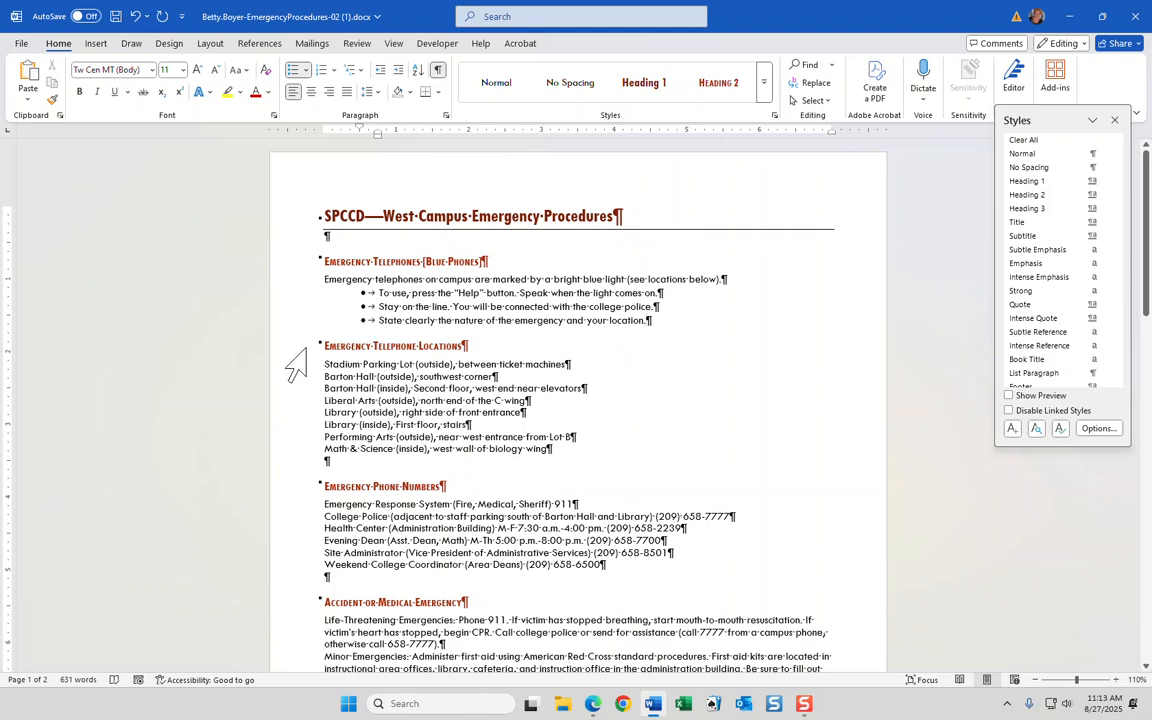
click(337, 331)
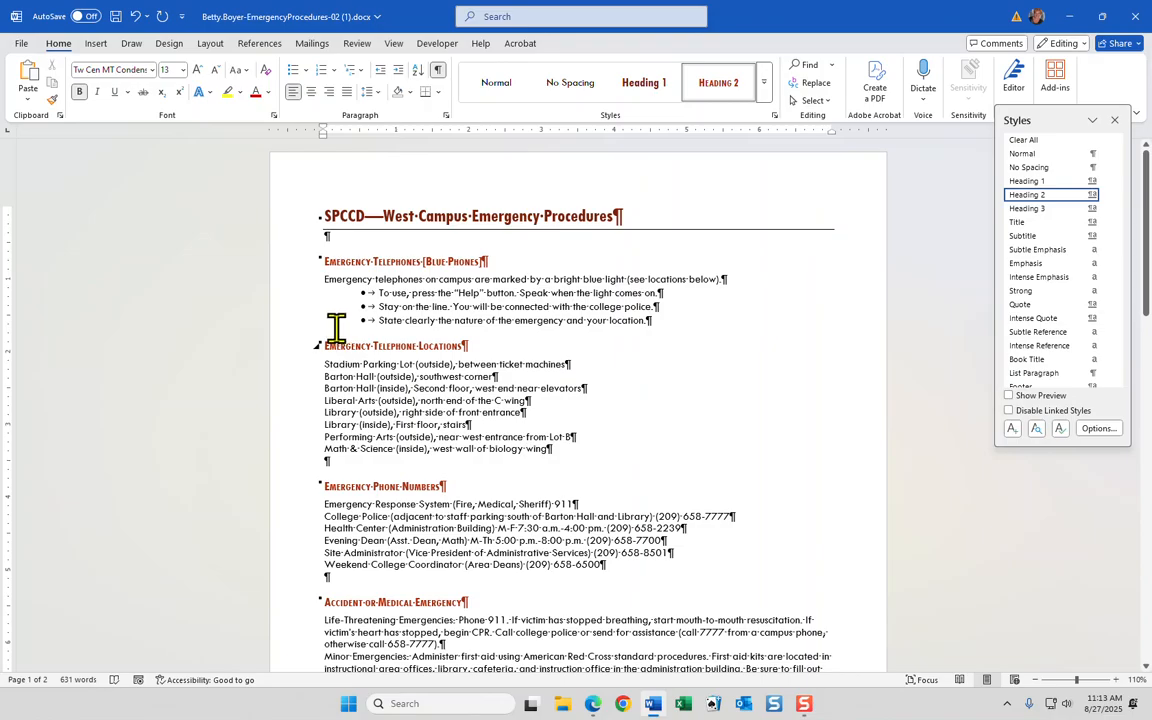
click(312, 462)
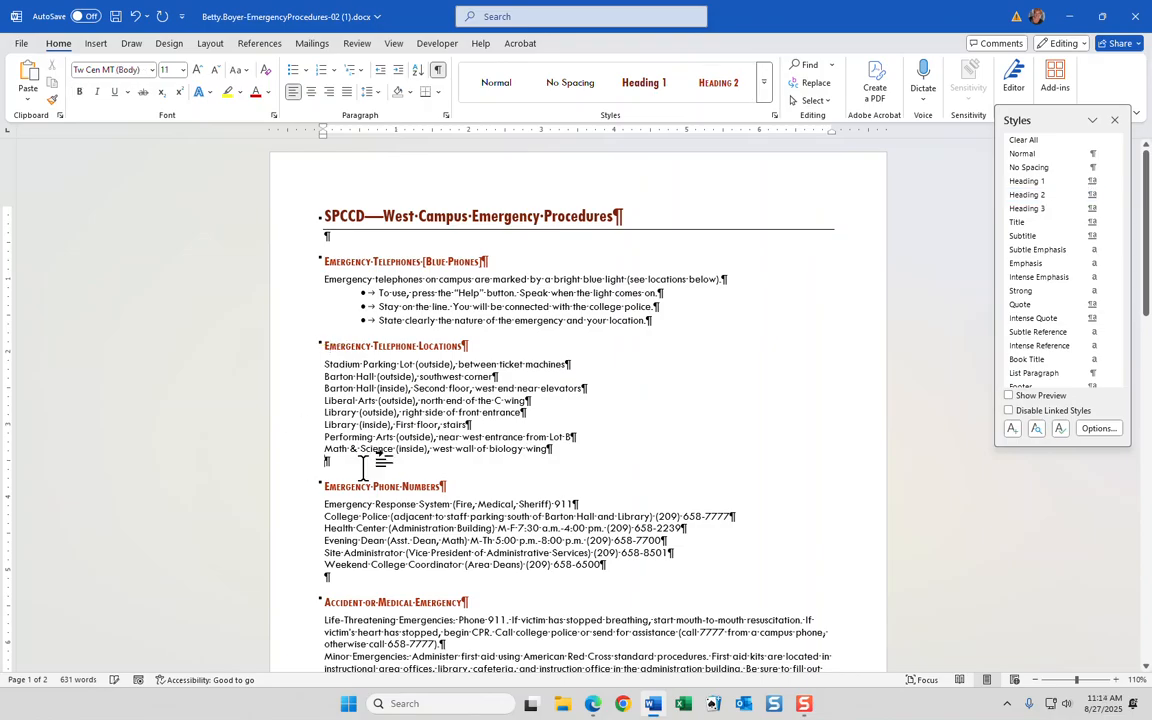
key(BackSpace)
- Delete the blank paragraph above the "Accident or Medical Emergency" heading, keeping the heading text intact
click(360, 574)
key(BackSpace)
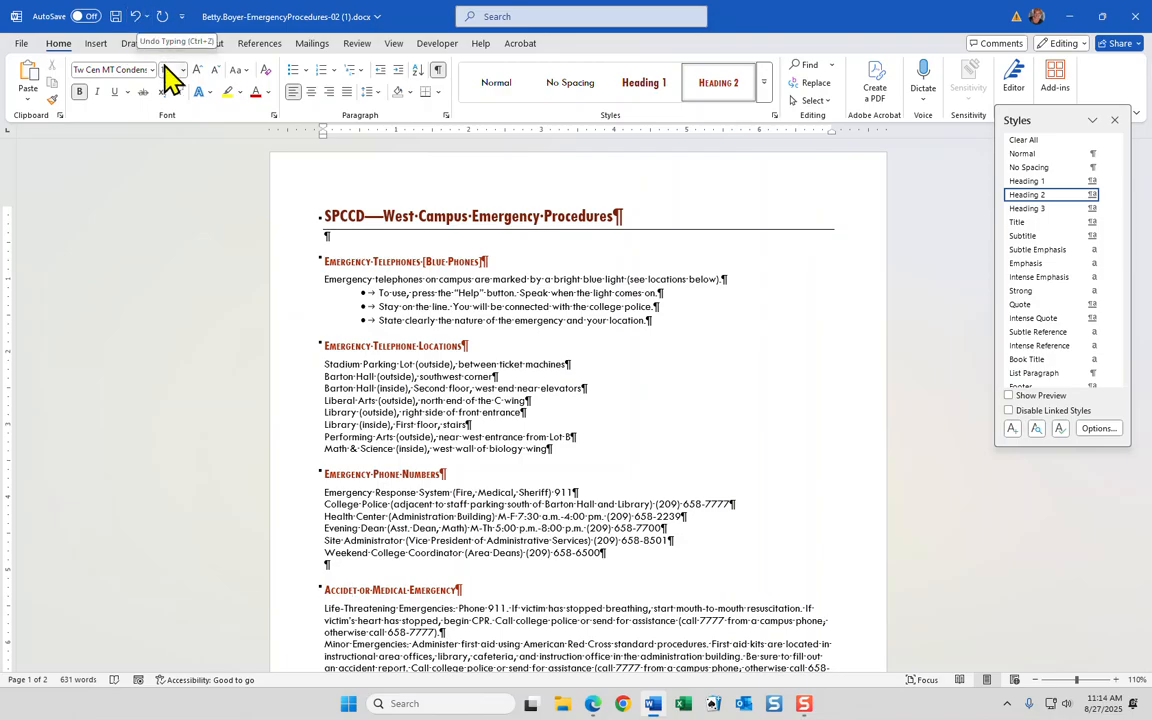
click(135, 17)
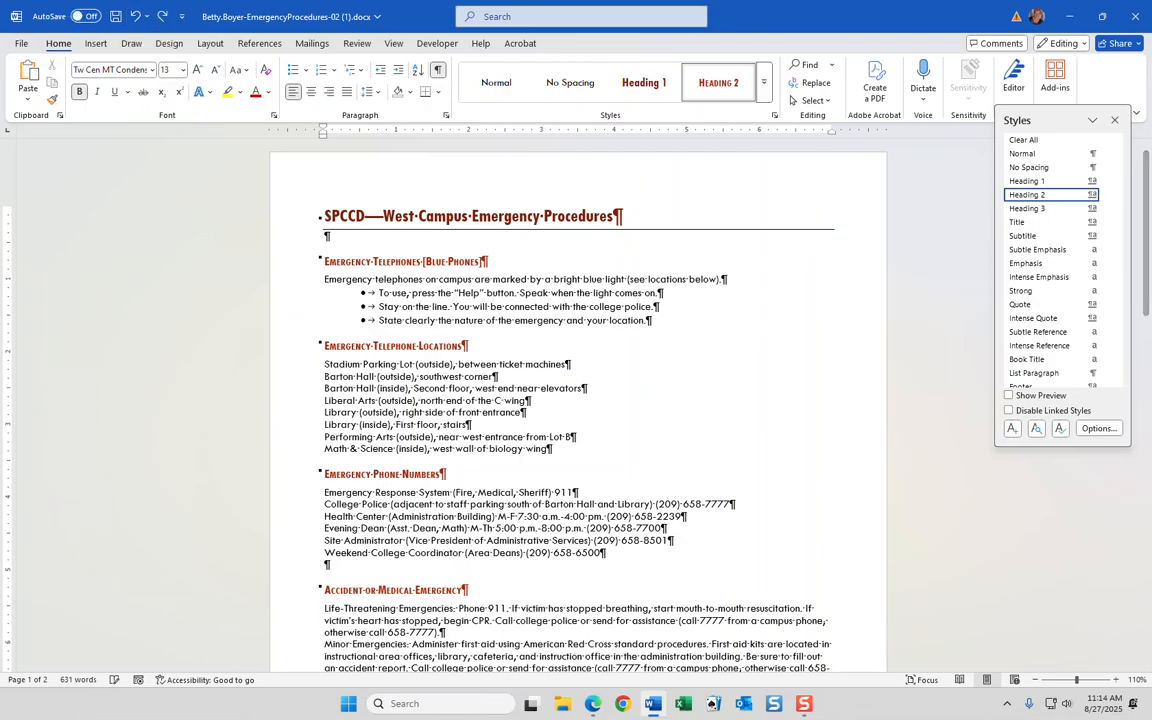
click(349, 560)
key(BackSpace)
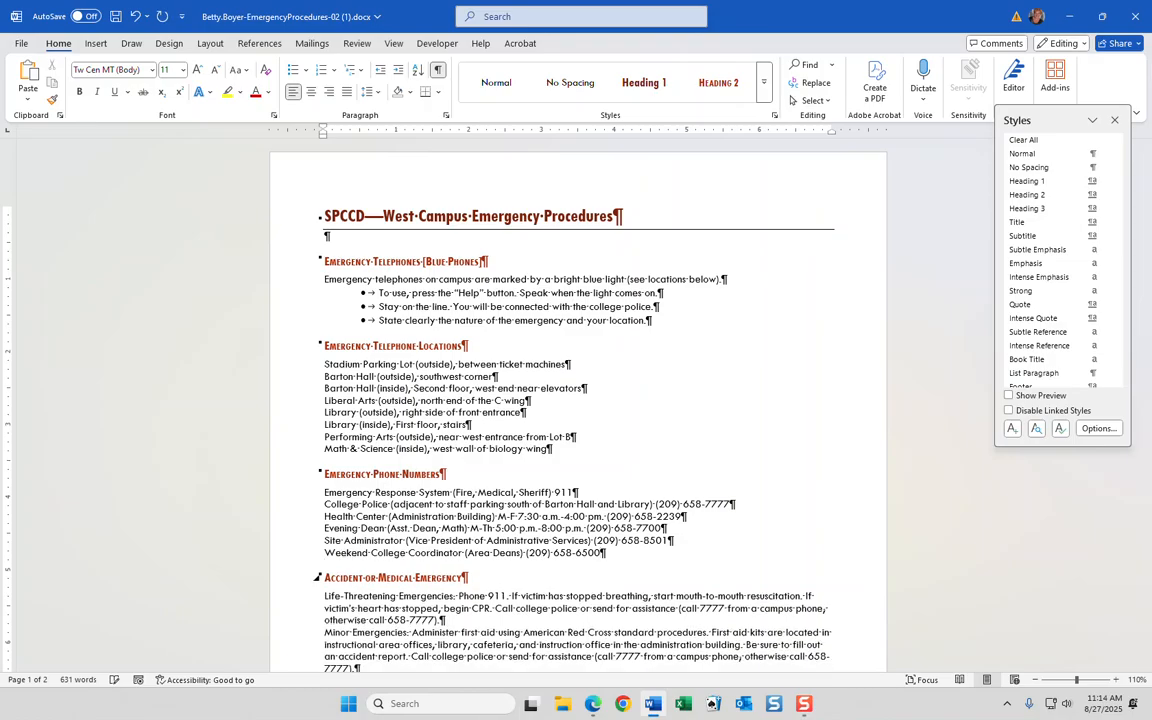
- Delete the blank paragraphs above "Assaults, Fights, or Emotional Disturbances" and "Power Failure" and the one ending the Power Failure section
scroll(360, 560, down, 3)
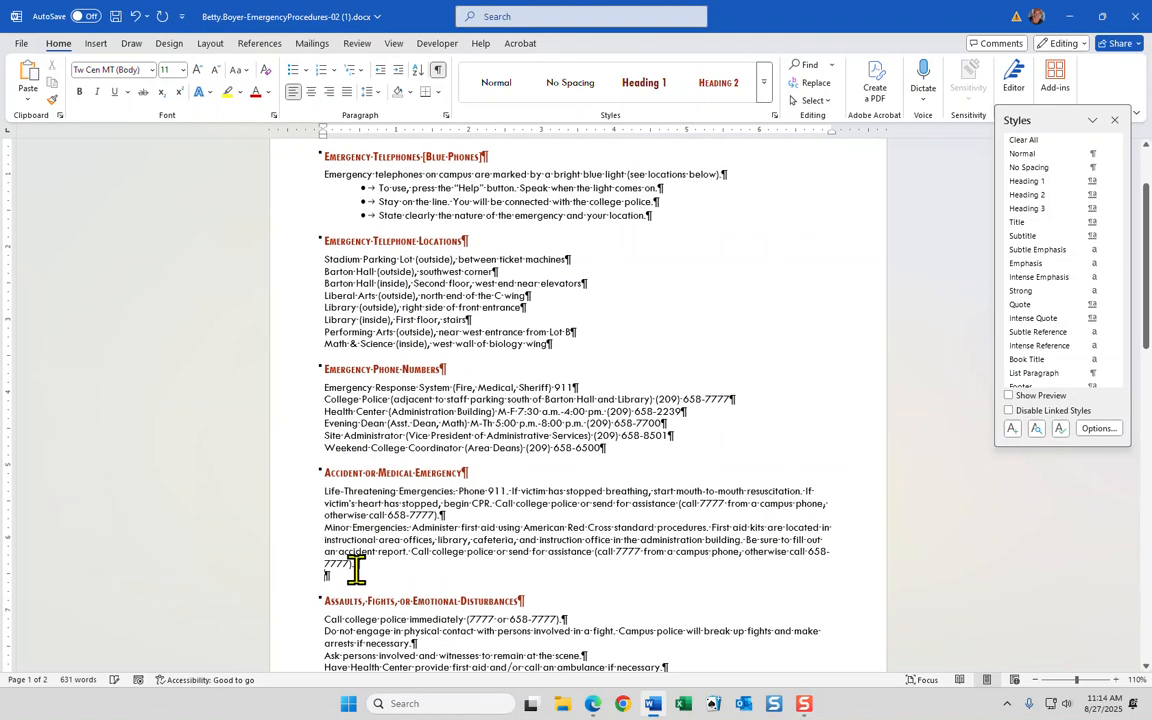
key(BackSpace)
scroll(359, 564, down, 4)
click(359, 540)
key(BackSpace)
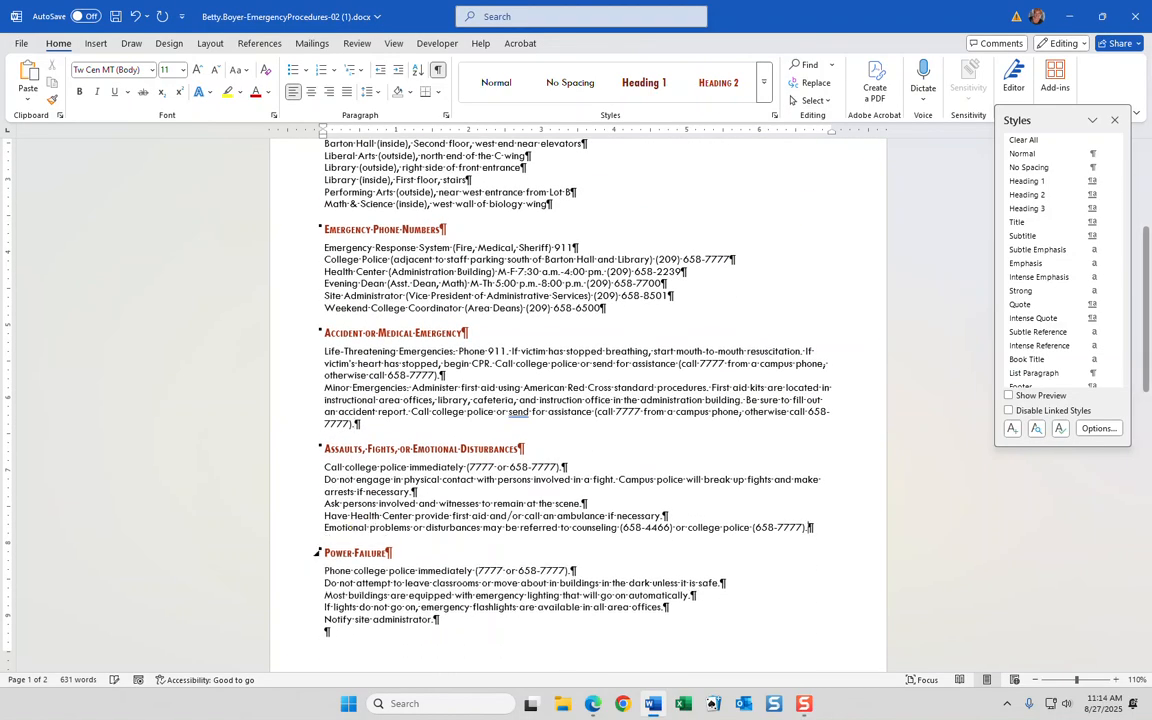
scroll(358, 560, down, 2)
key(BackSpace)
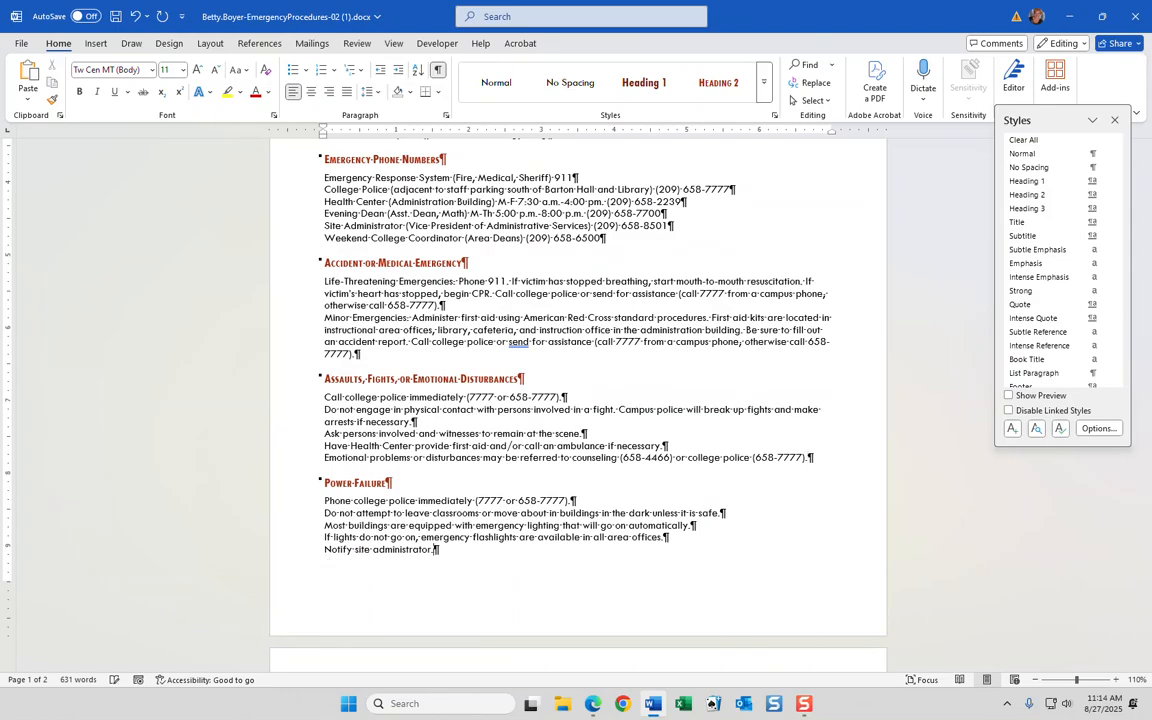
- Delete the blank paragraph between the Fire section and the "Earthquake" heading on page 2
scroll(356, 566, down, 8)
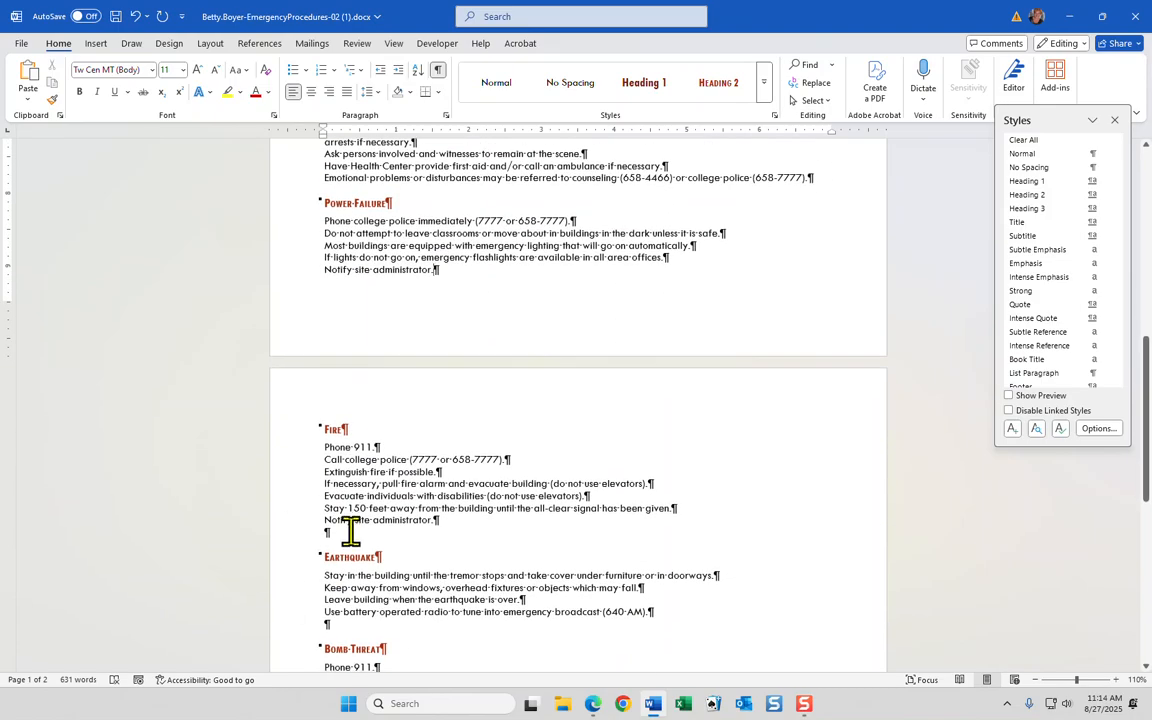
click(329, 532)
key(BackSpace)
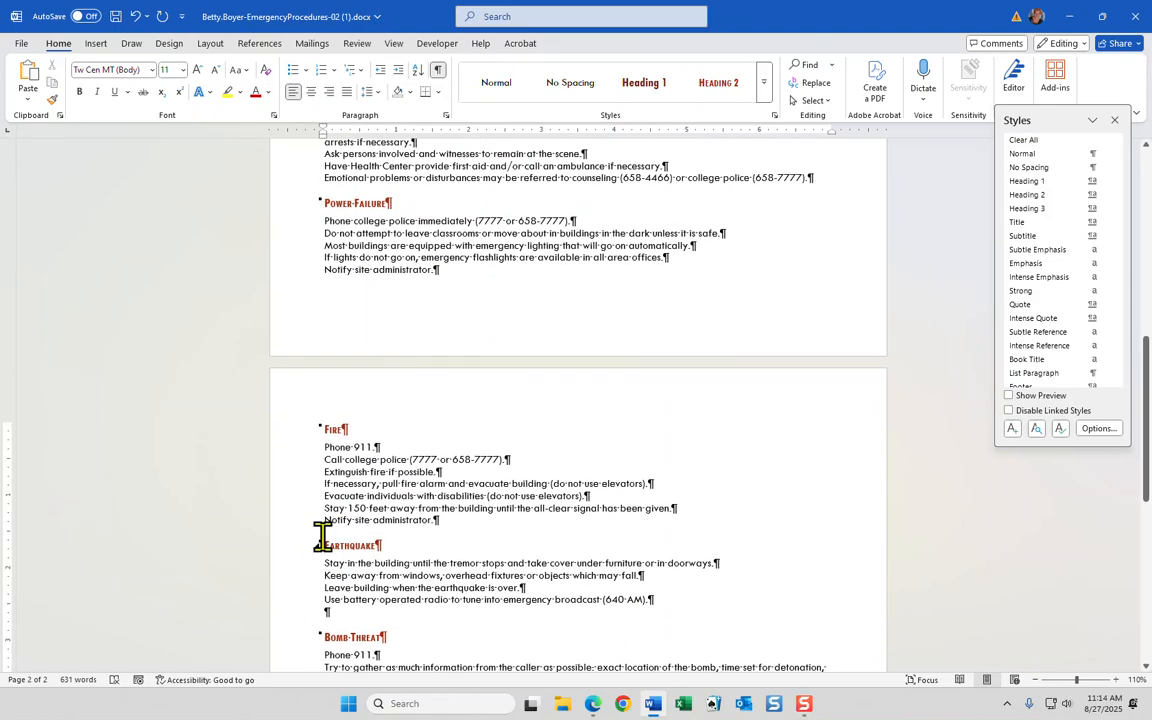
- Delete the blank paragraphs above the "Bomb Threat", "Tips to Professors and Staff" and "Response to Students" headings
scroll(332, 535, down, 2)
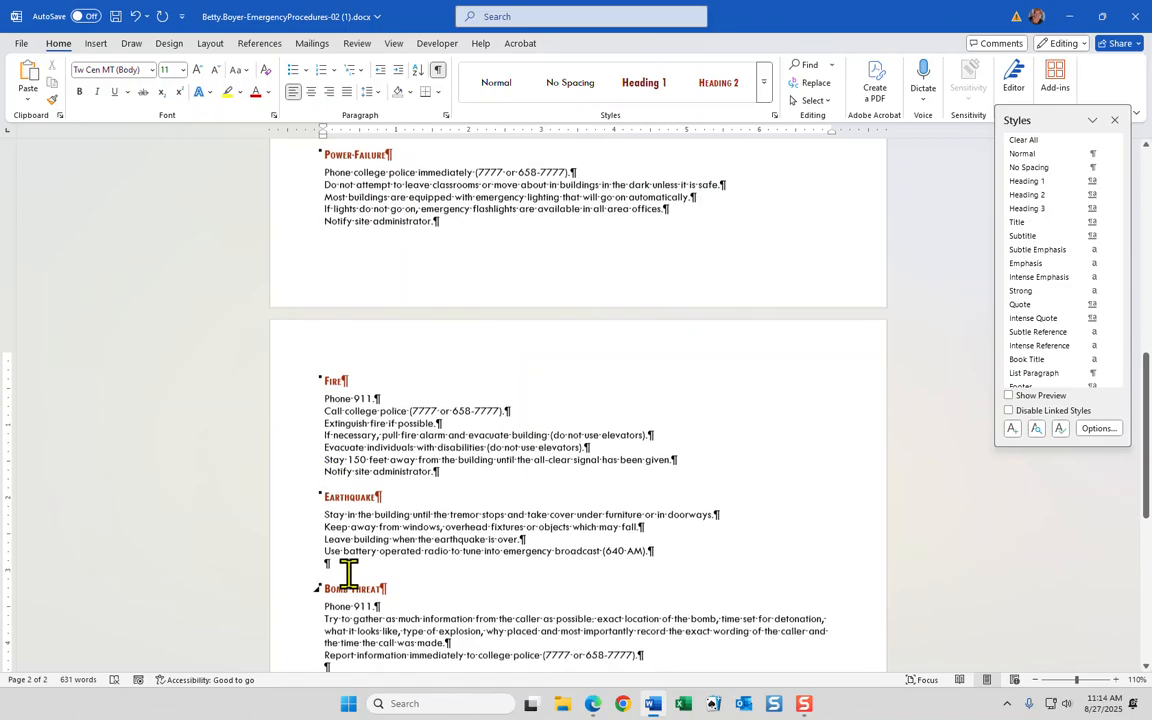
click(330, 542)
key(BackSpace)
scroll(345, 540, down, 3)
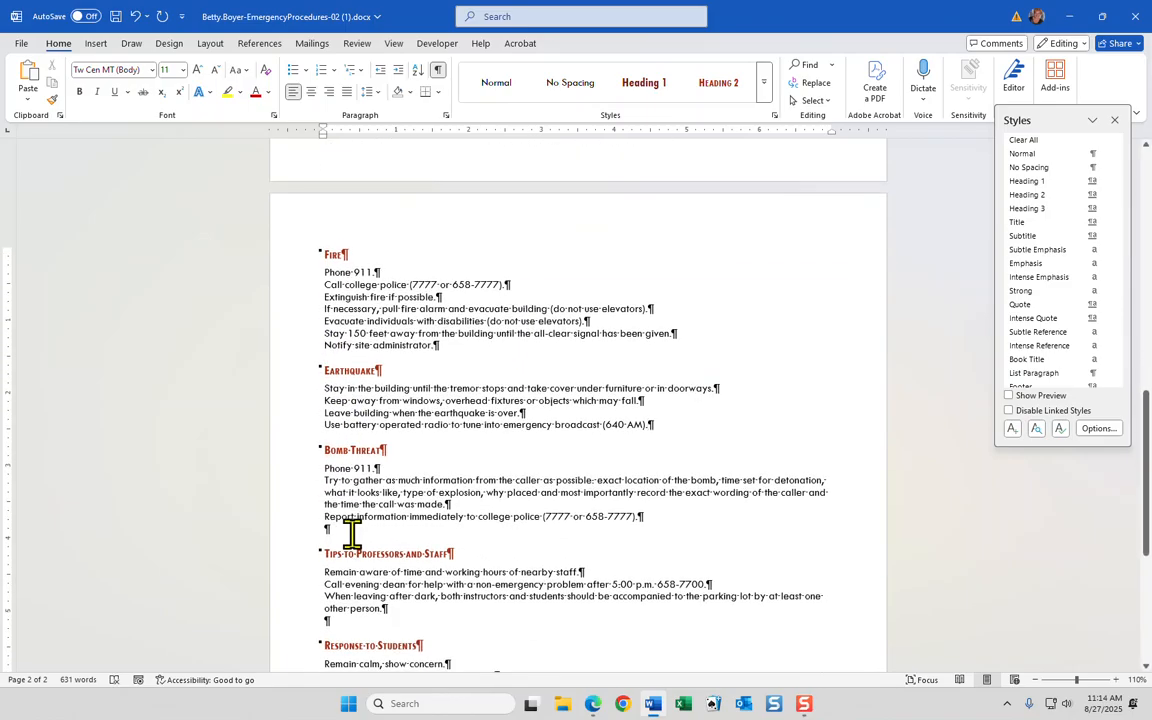
scroll(330, 540, down, 2)
click(342, 540)
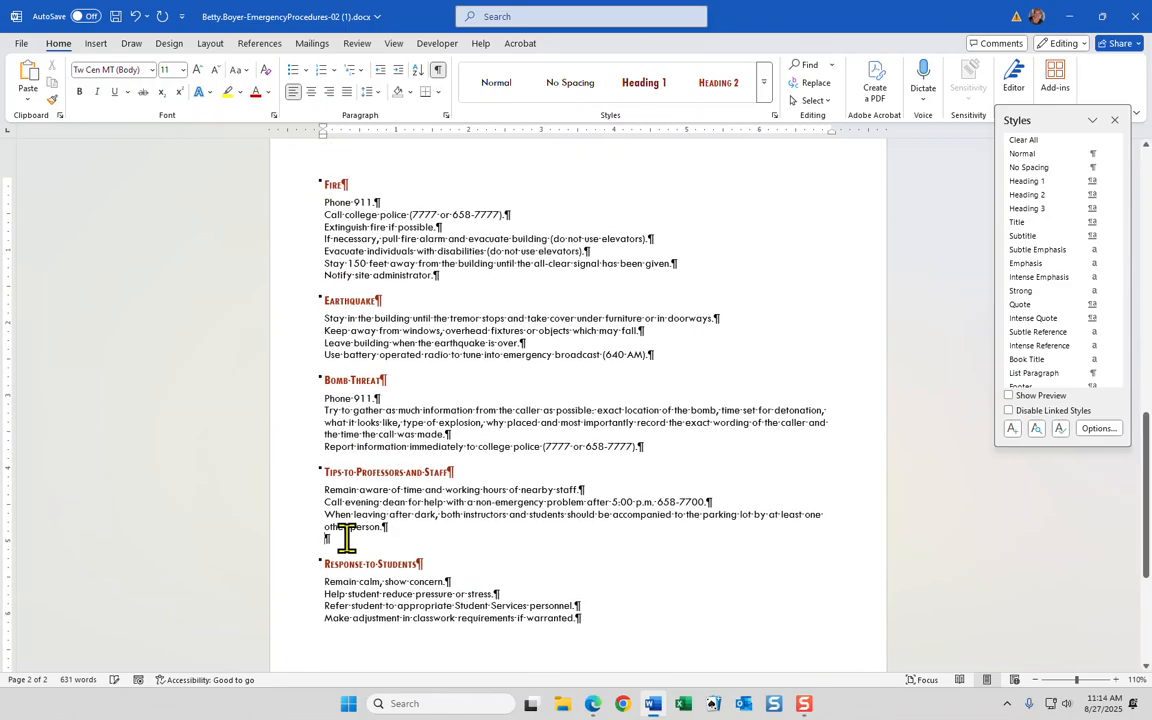
key(BackSpace)
scroll(350, 543, down, 1)
scroll(368, 597, down, 7)
scroll(368, 594, up, 18)
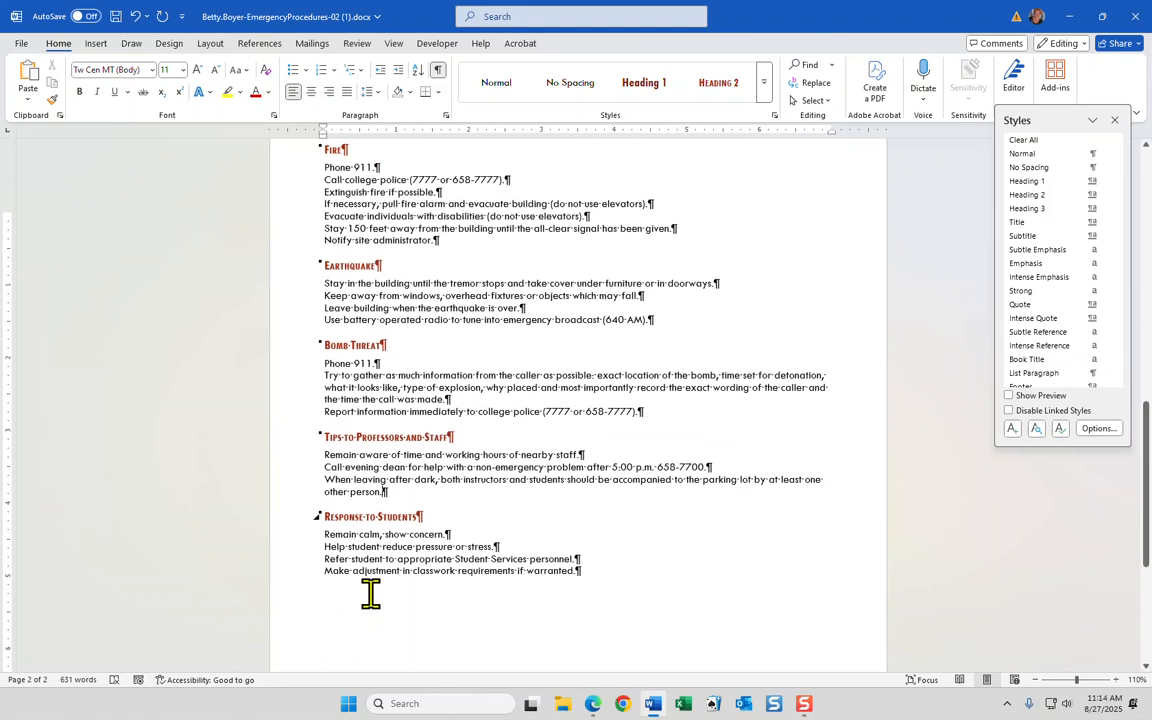
scroll(370, 593, up, 15)
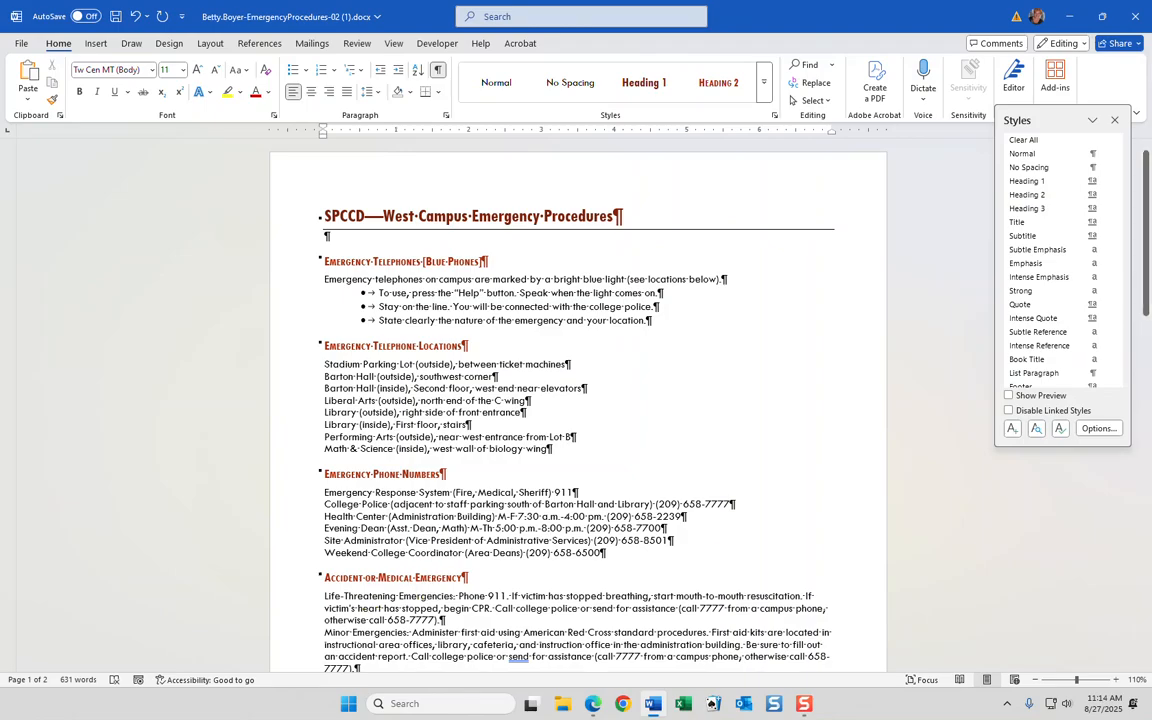
- Hide the paragraph marks and other formatting symbols in the document
click(593, 703)
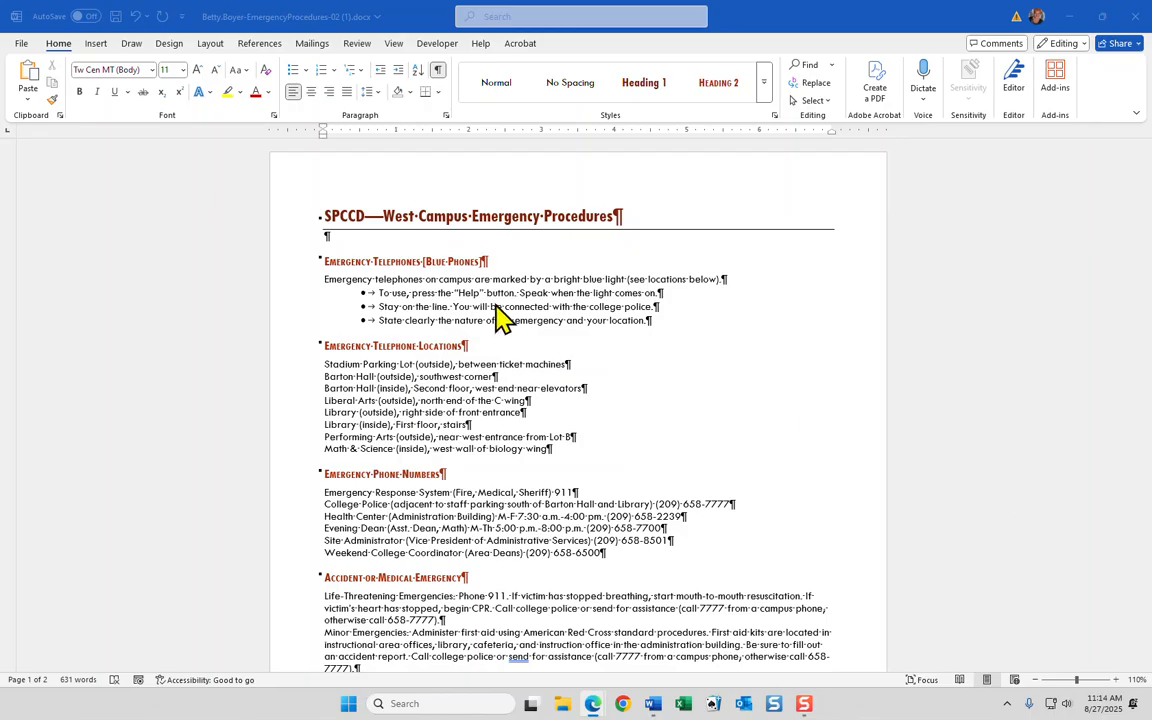
click(439, 70)
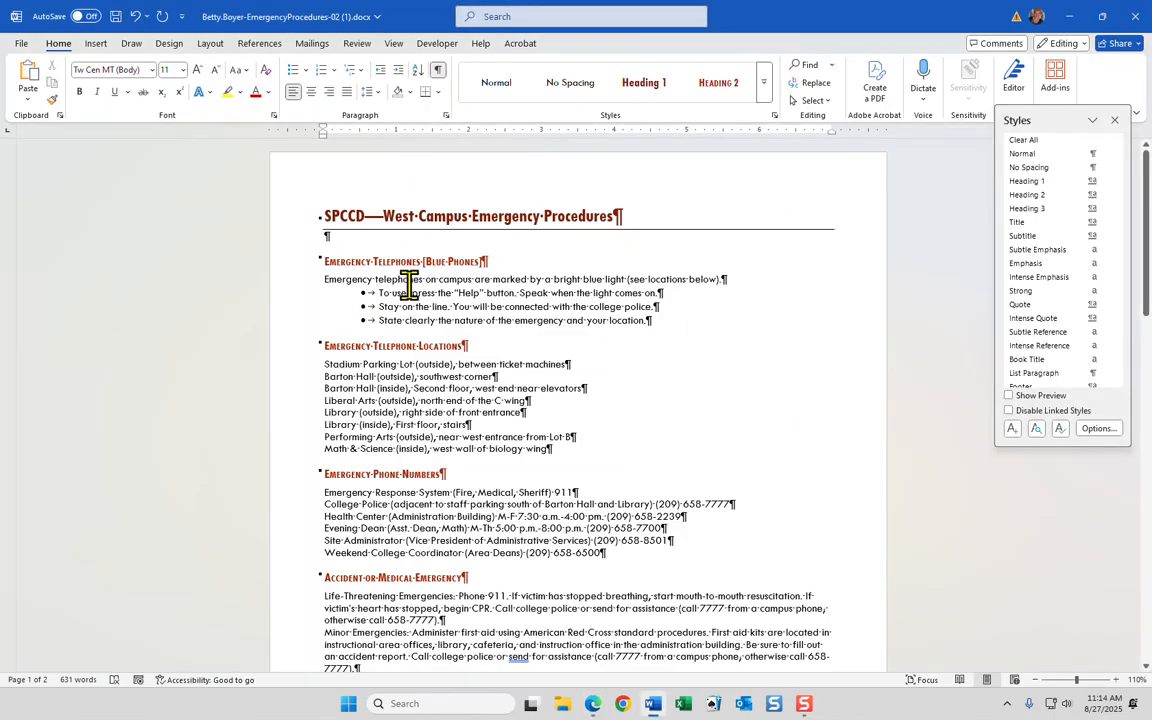
click(439, 73)
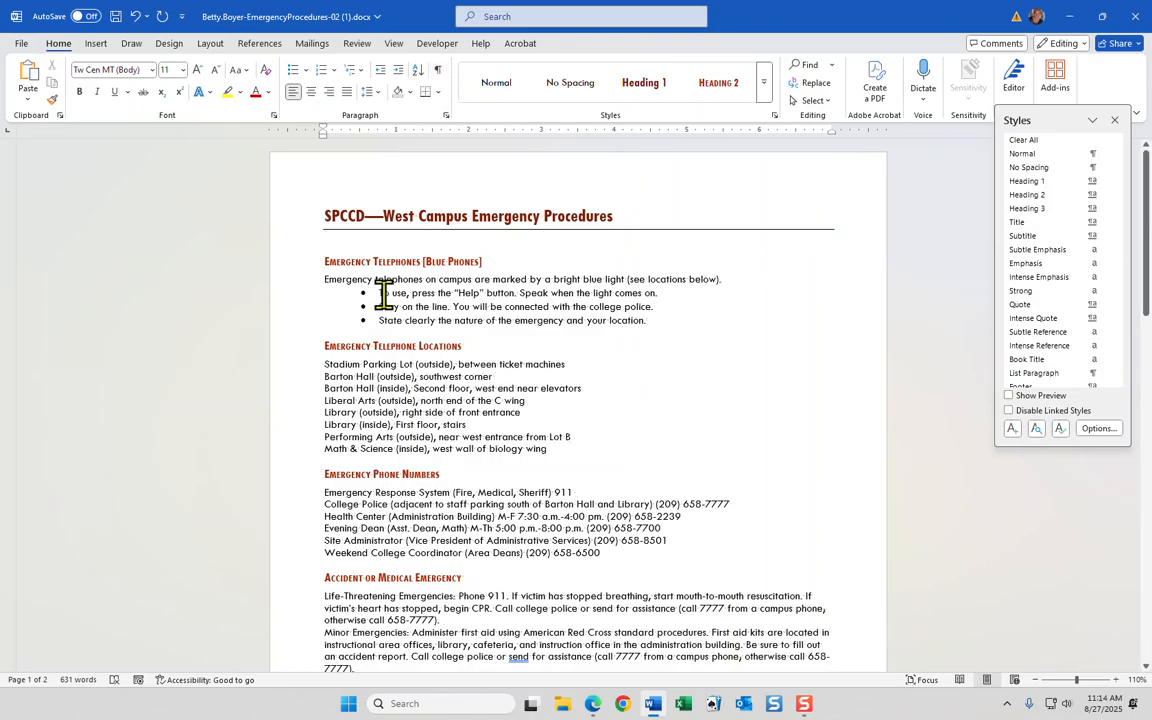
- Convert the three bulleted items under "Emergency Telephones [Blue Phones]" to a 1., 2., 3. numbered list
drag(380, 293, 661, 321)
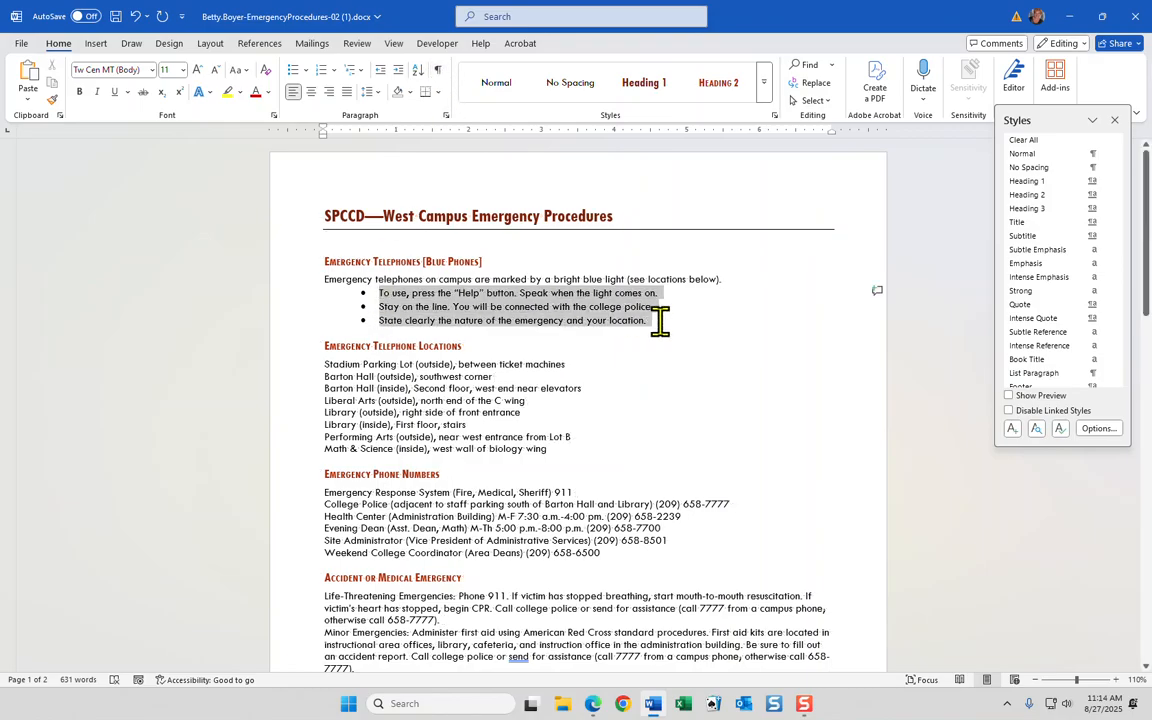
click(306, 71)
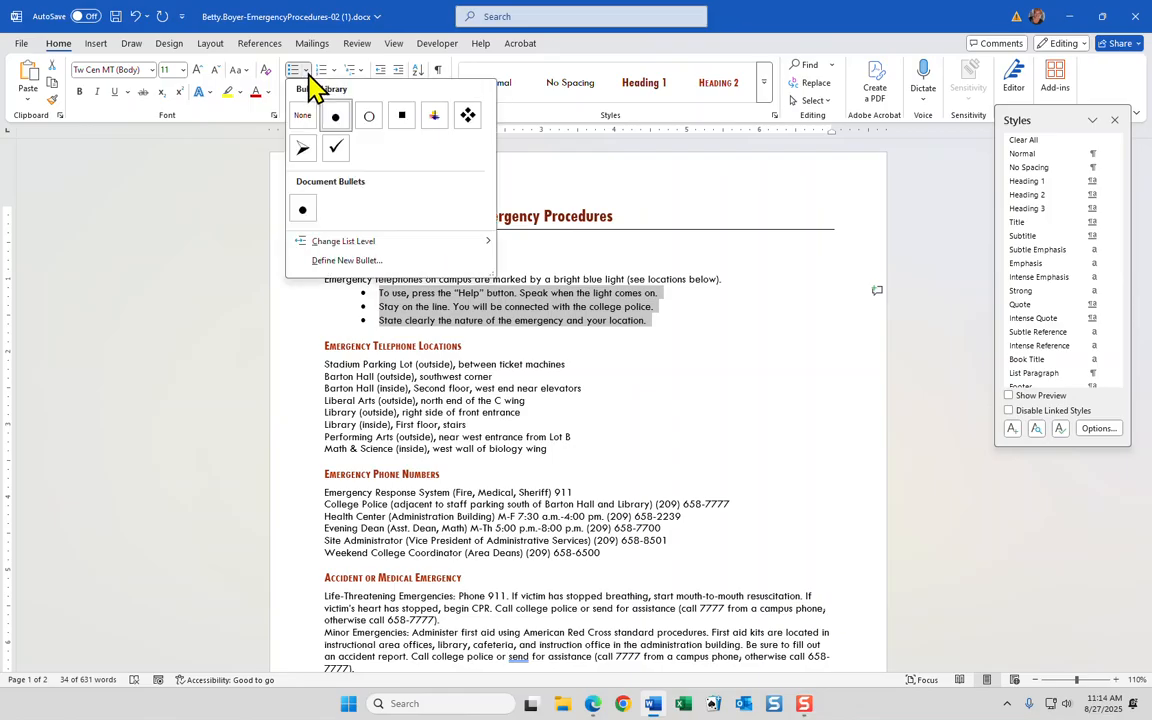
click(307, 72)
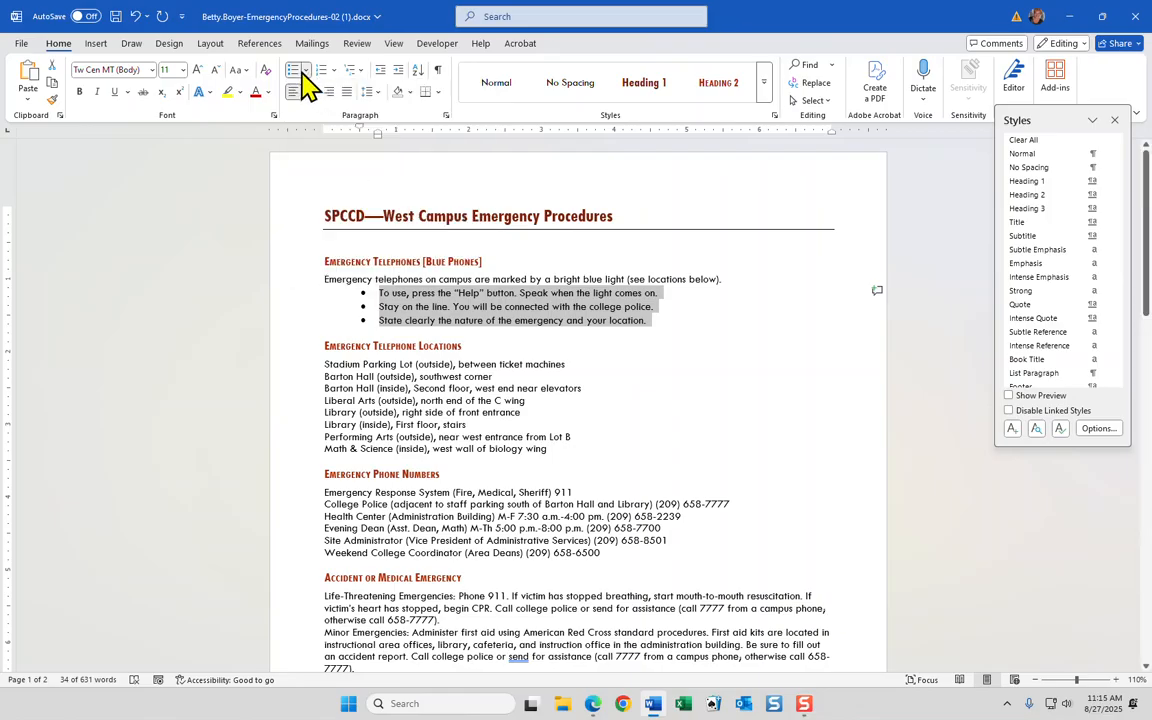
click(296, 70)
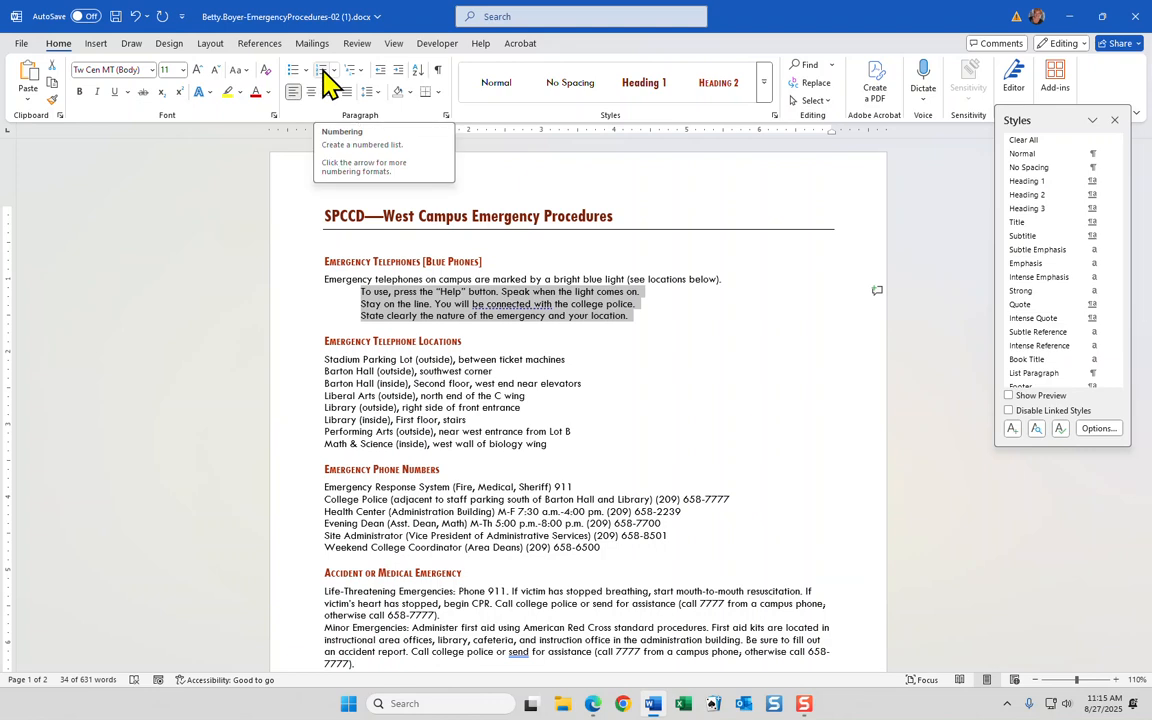
click(321, 71)
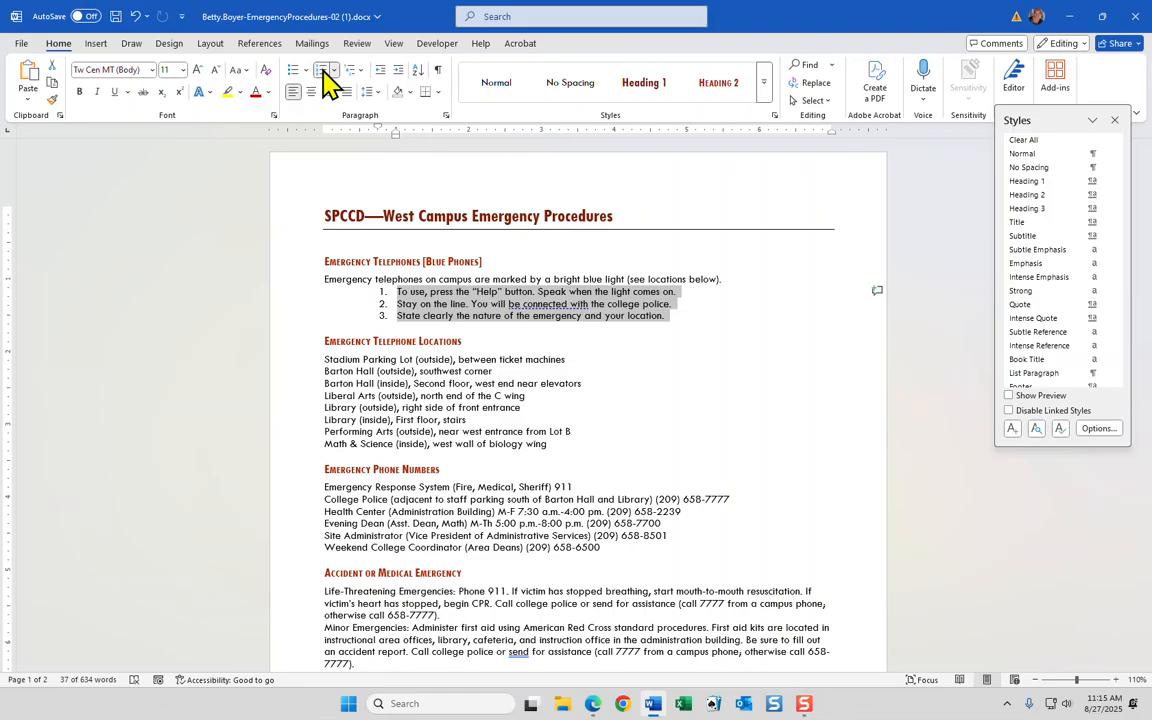
- Apply numbering to all the body paragraphs under the "Assaults, Fights, or Emotional Disturbances" heading
scroll(330, 85, down, 1)
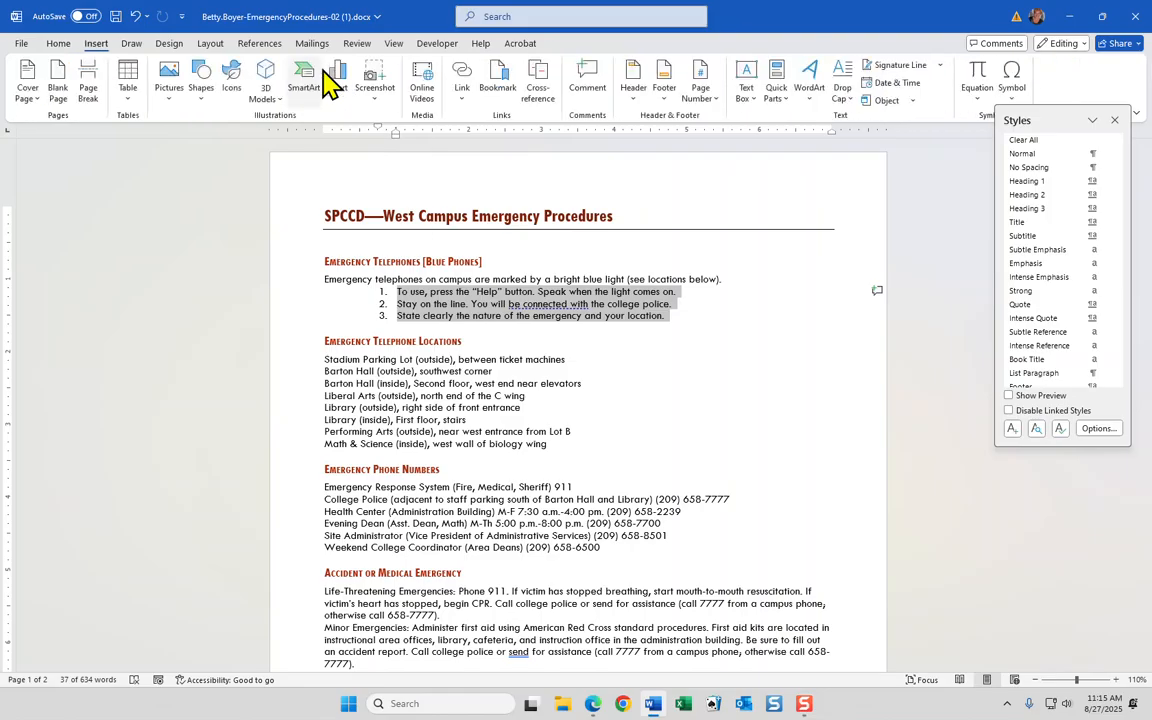
scroll(321, 77, down, 3)
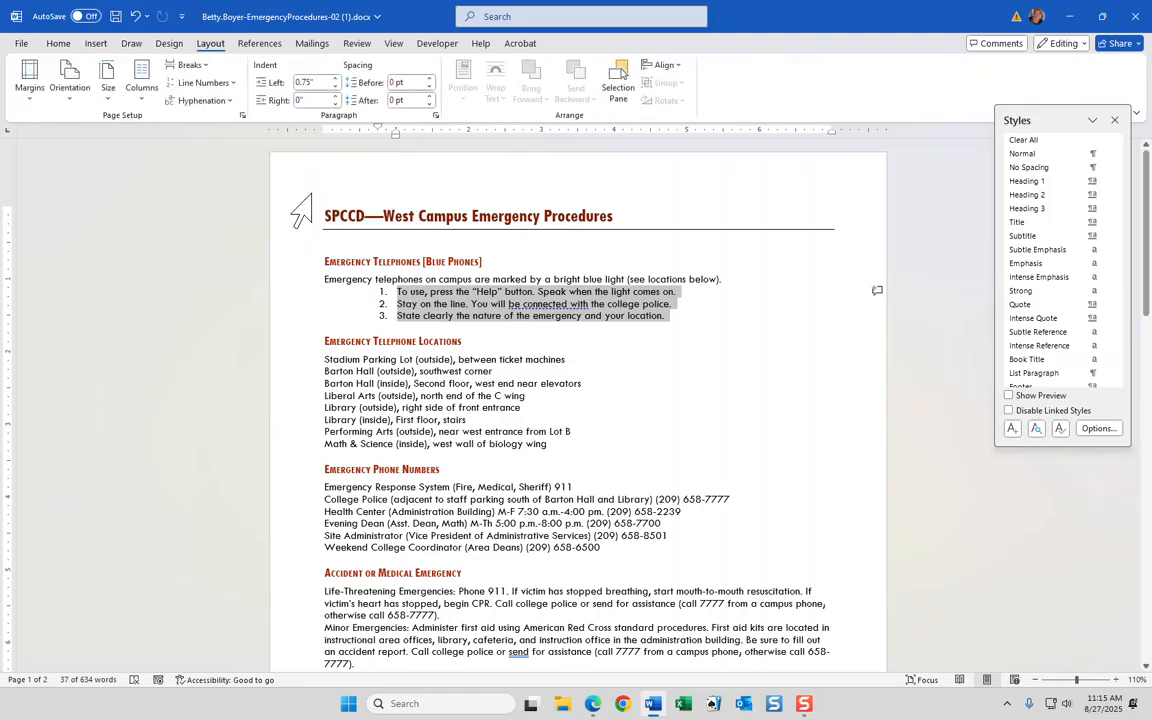
scroll(452, 347, down, 6)
scroll(456, 483, down, 10)
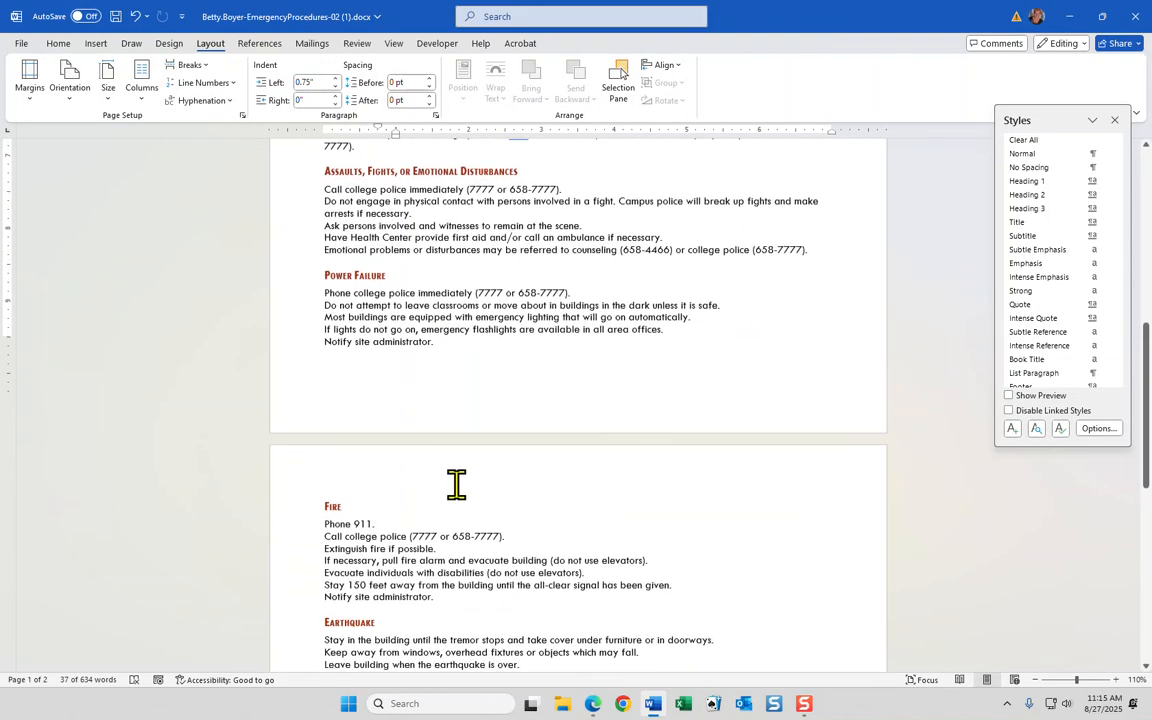
scroll(454, 485, down, 5)
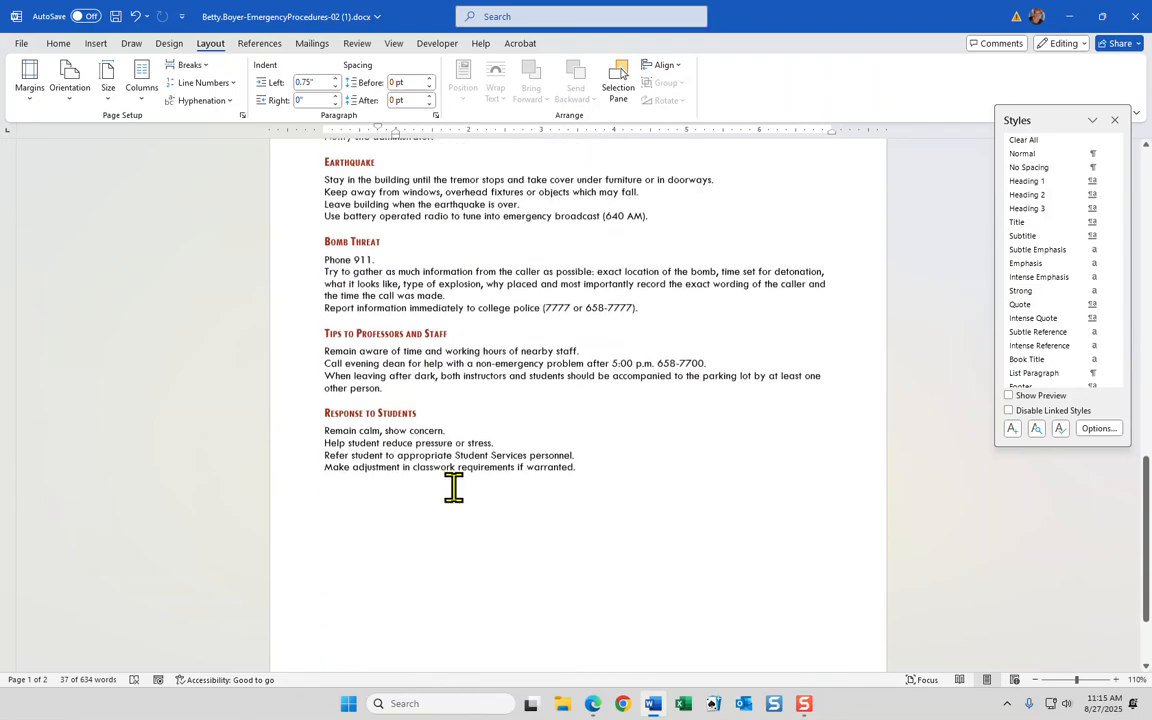
scroll(454, 487, up, 6)
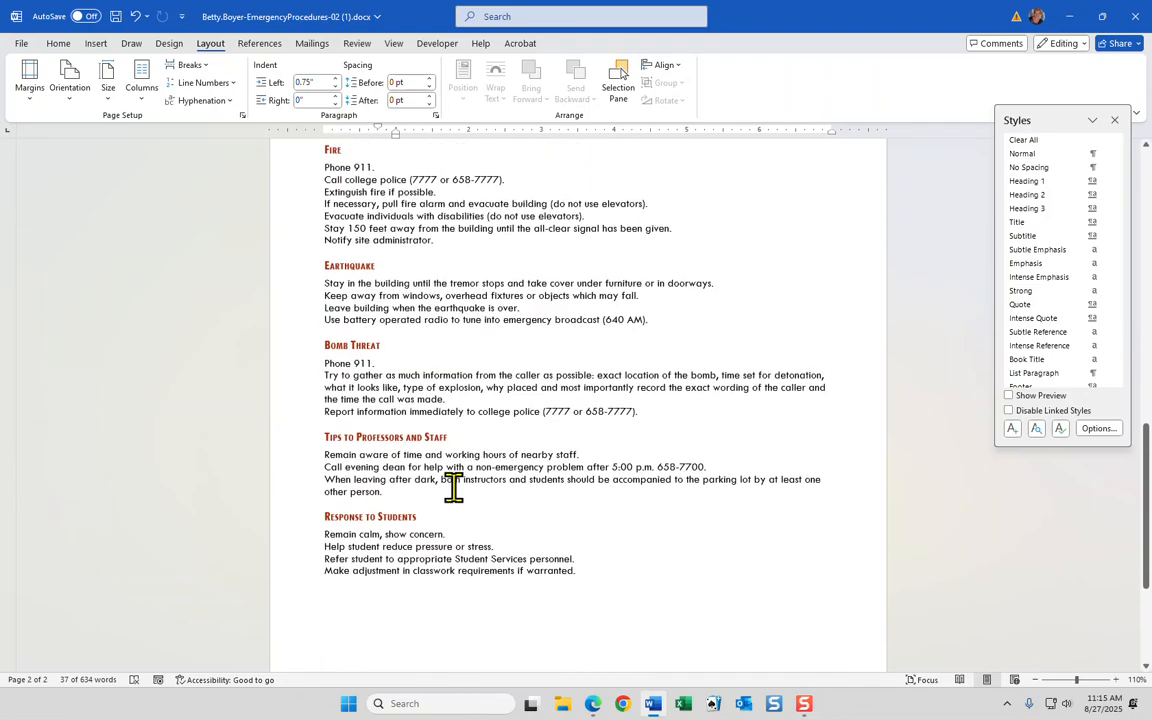
scroll(454, 487, up, 8)
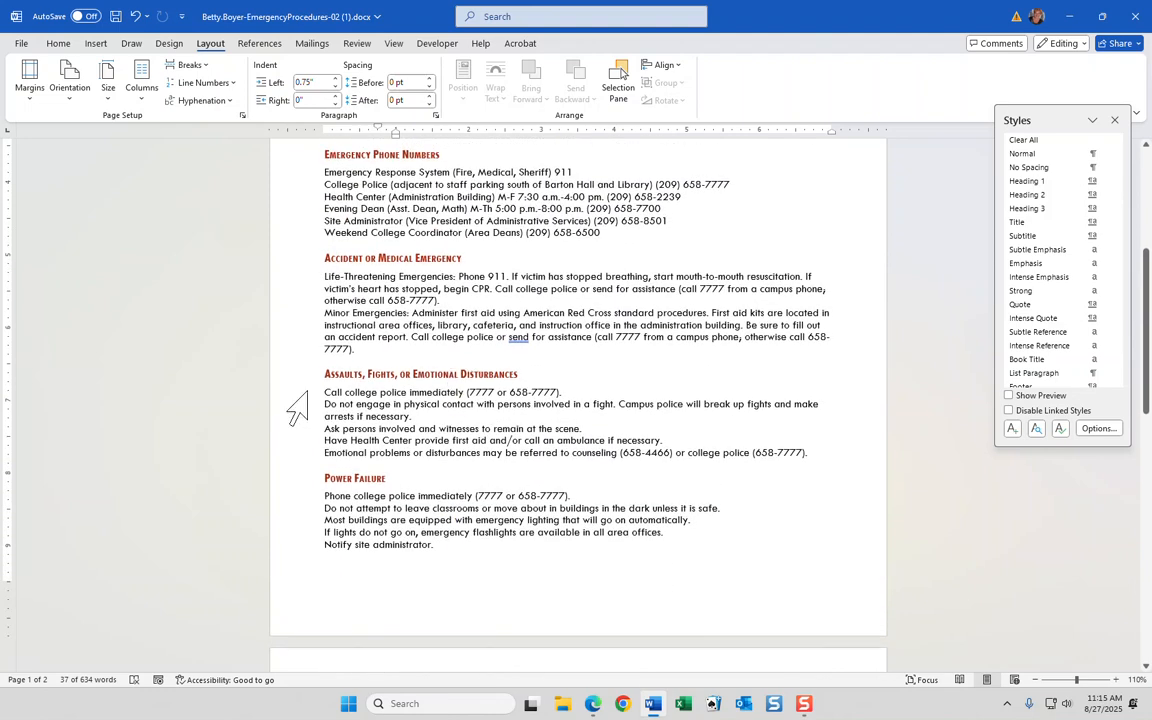
drag(324, 392, 838, 448)
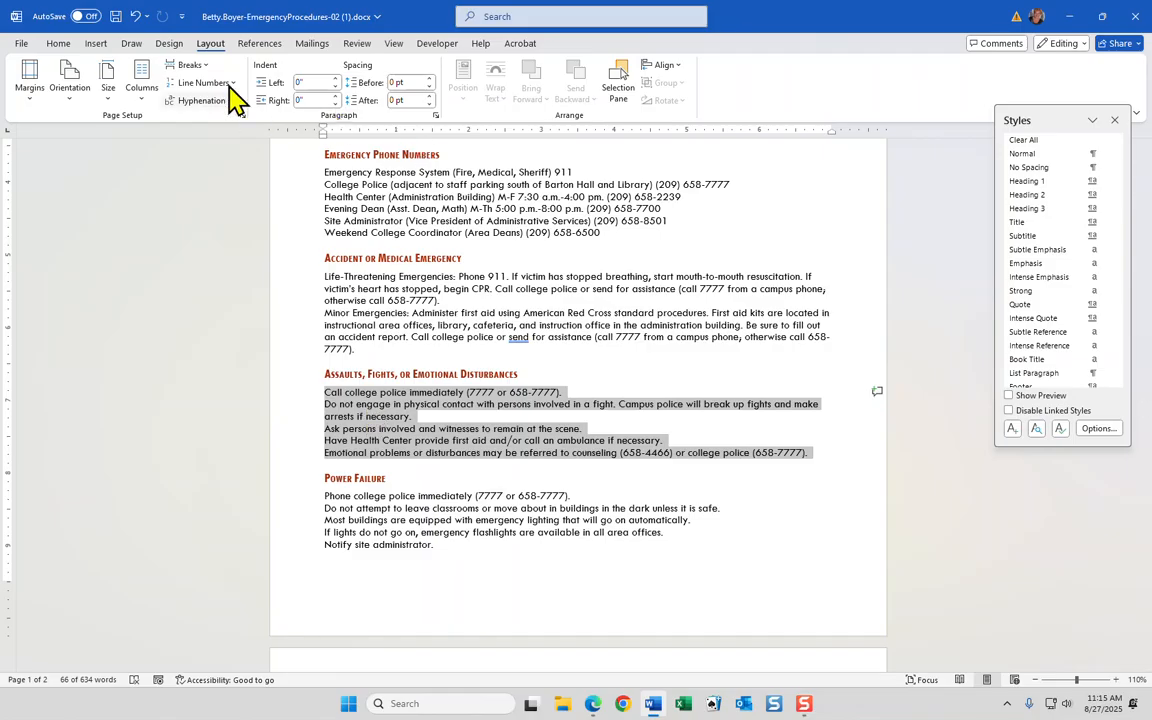
click(58, 43)
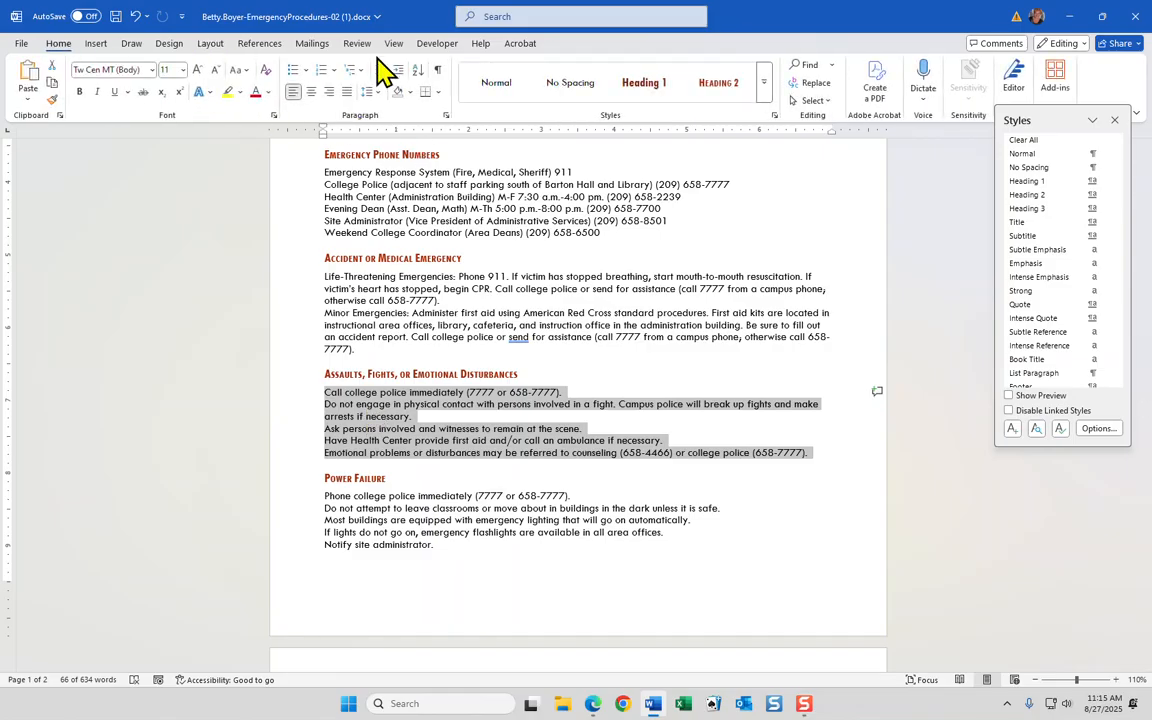
click(320, 69)
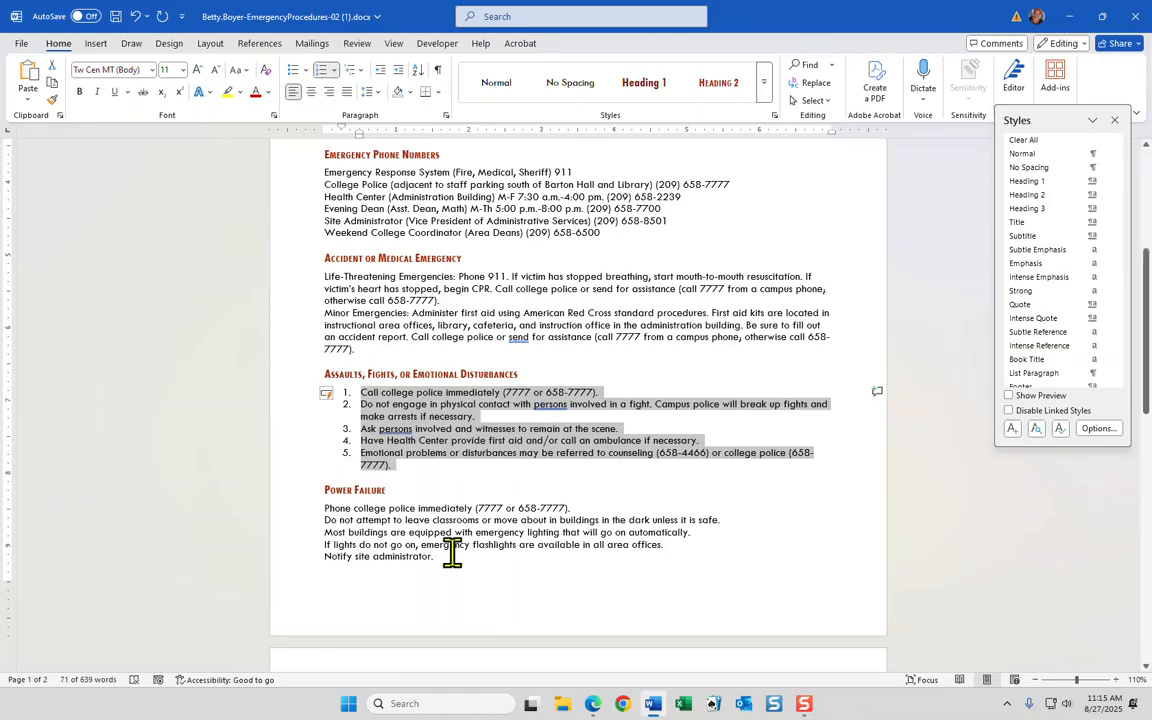
- Apply numbering to the paragraphs under the "Power Failure" heading
scroll(452, 553, down, 1)
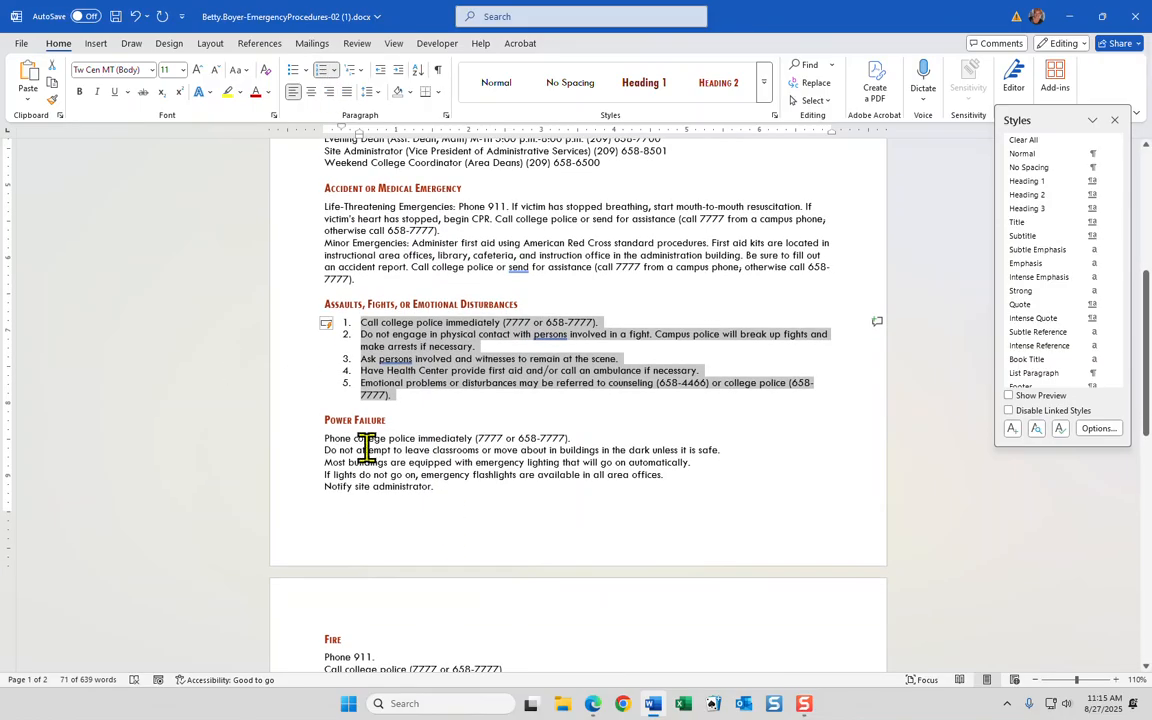
click(311, 436)
drag(485, 487, 470, 495)
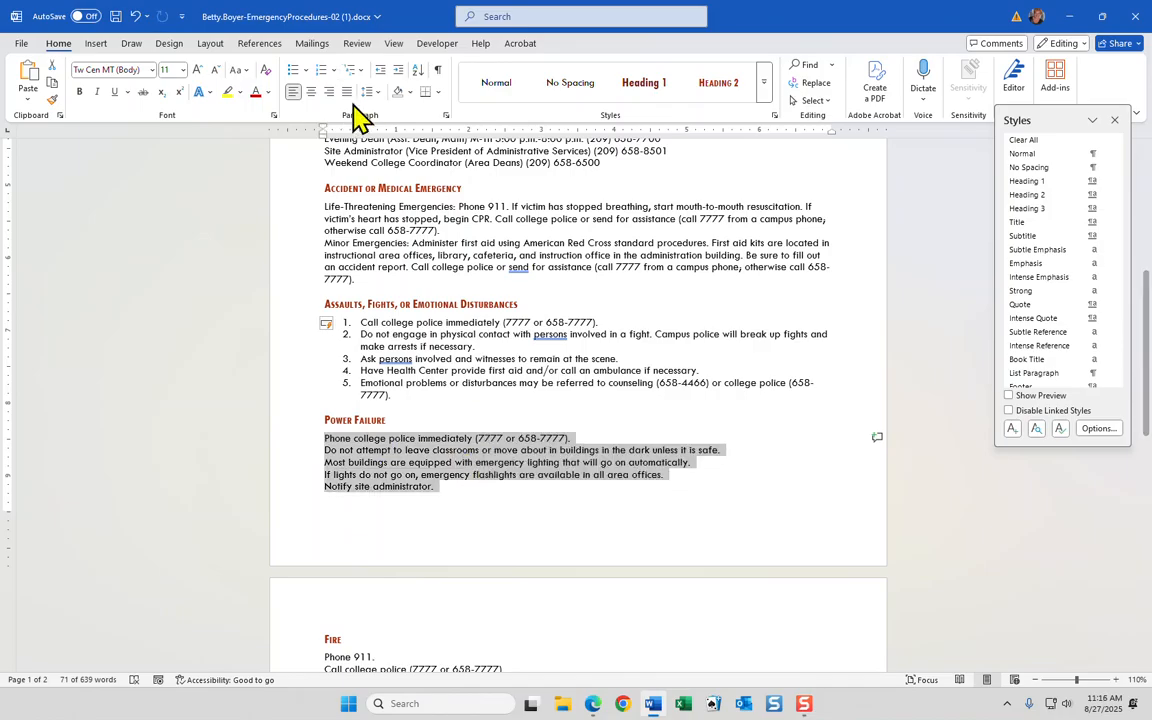
click(321, 72)
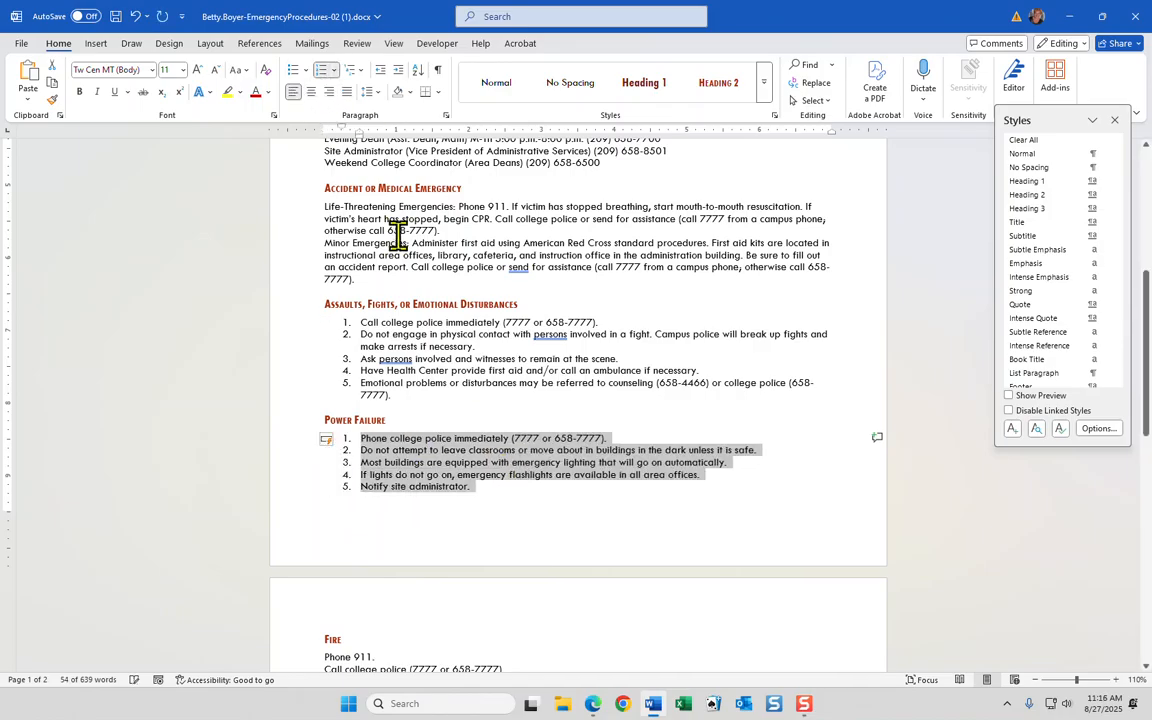
- Apply numbering to the paragraphs under the "Fire" and "Earthquake" headings as separate lists
scroll(452, 522, down, 3)
drag(326, 516, 434, 591)
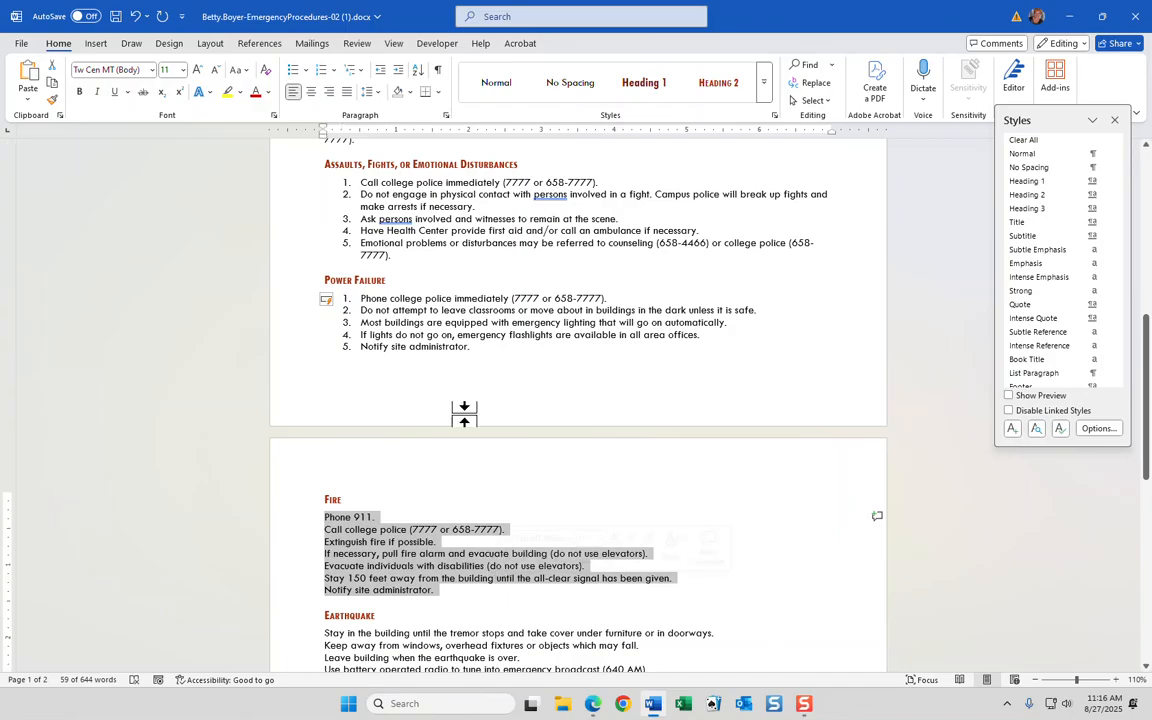
click(321, 72)
scroll(540, 437, down, 3)
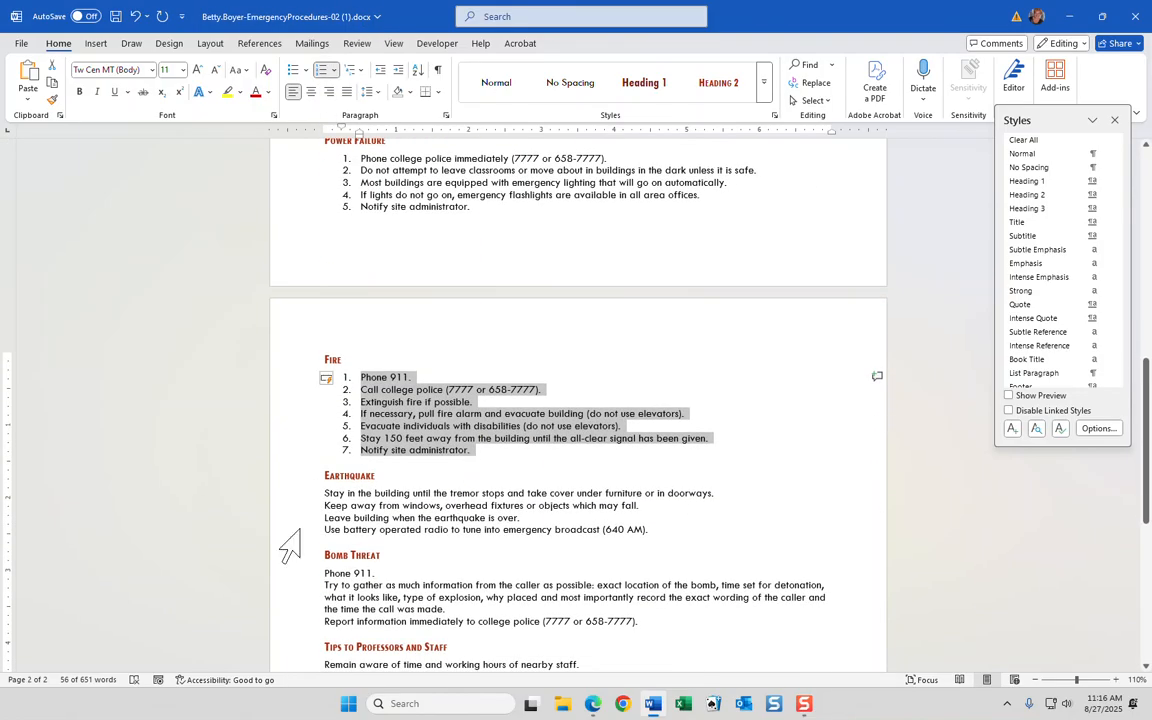
drag(326, 492, 697, 535)
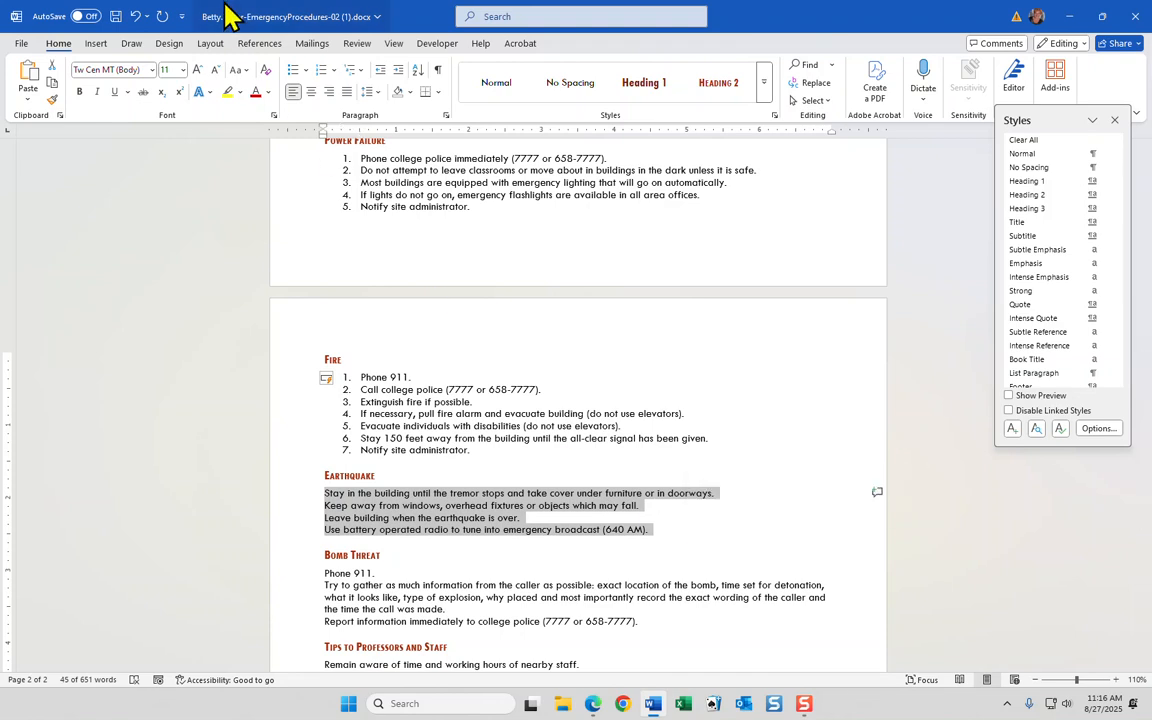
click(321, 69)
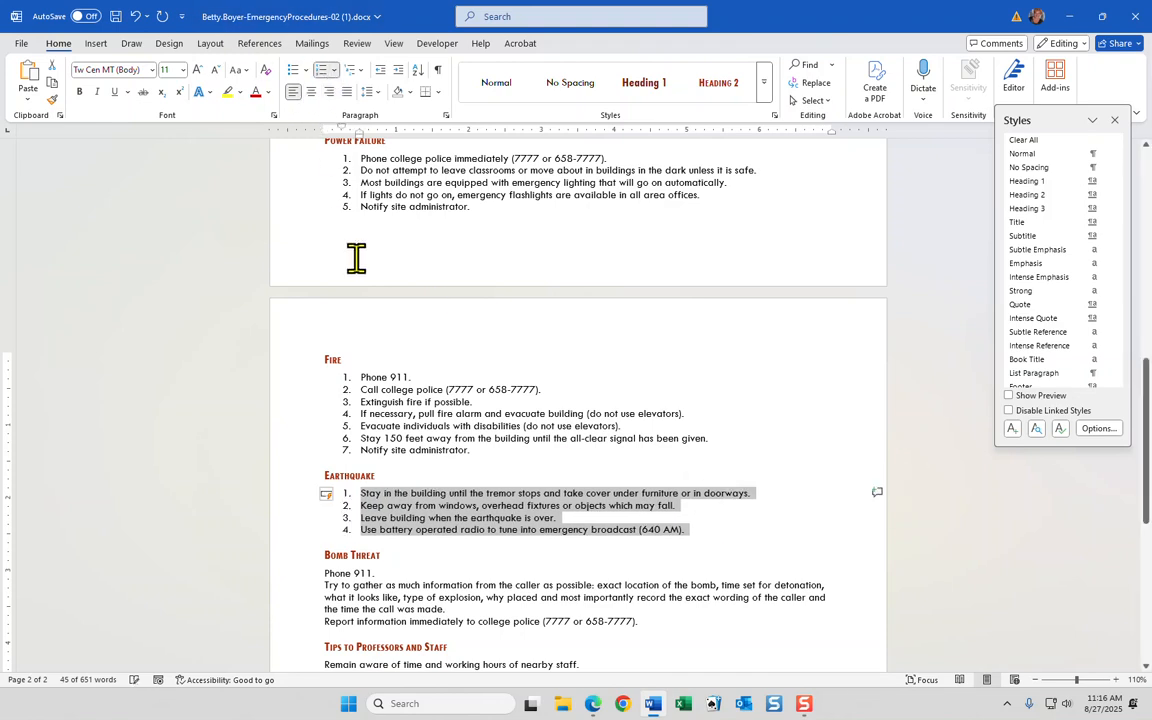
- Apply numbering to the paragraphs under the "Bomb Threat" heading
scroll(350, 442, down, 2)
drag(324, 465, 689, 535)
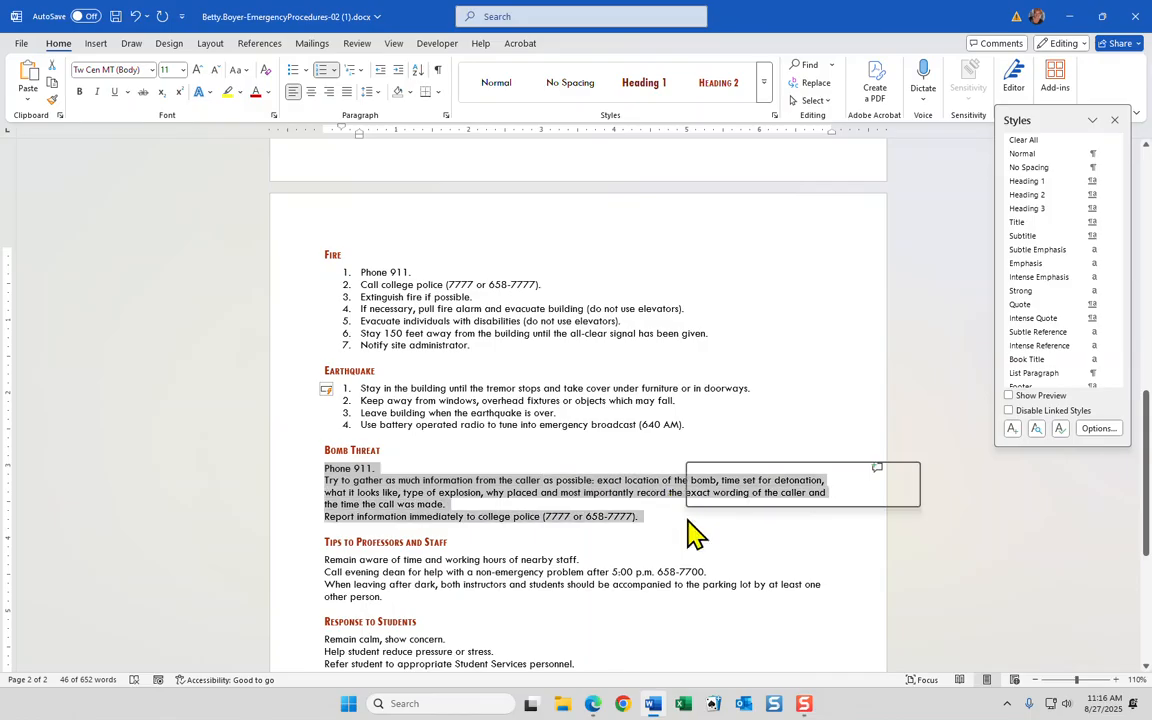
click(321, 69)
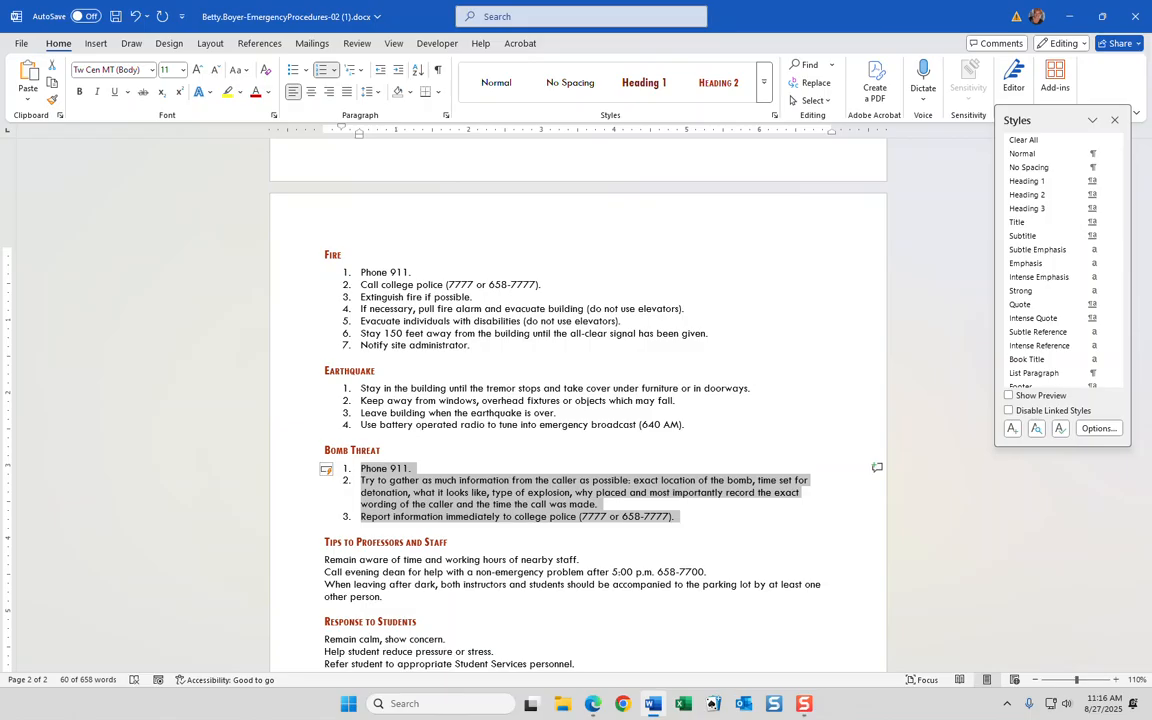
- Set the paragraph spacing before to 2 pt for the numbered list under "Bomb Threat"
key(alt+Tab)
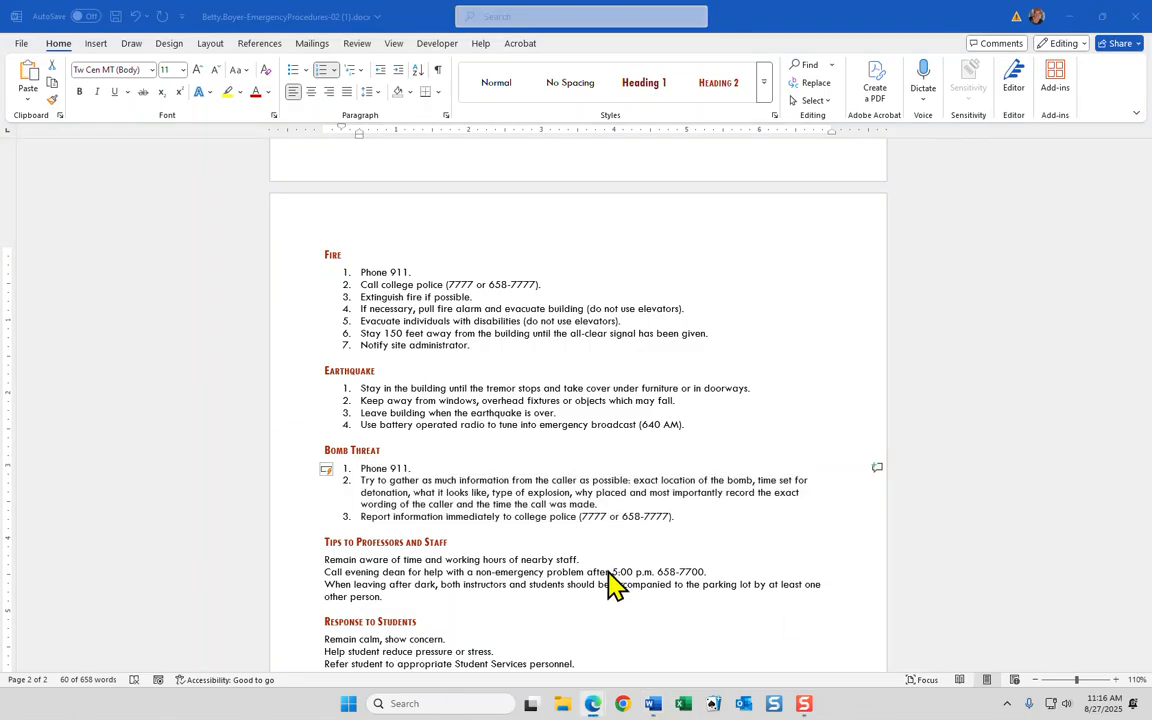
key(alt+Tab)
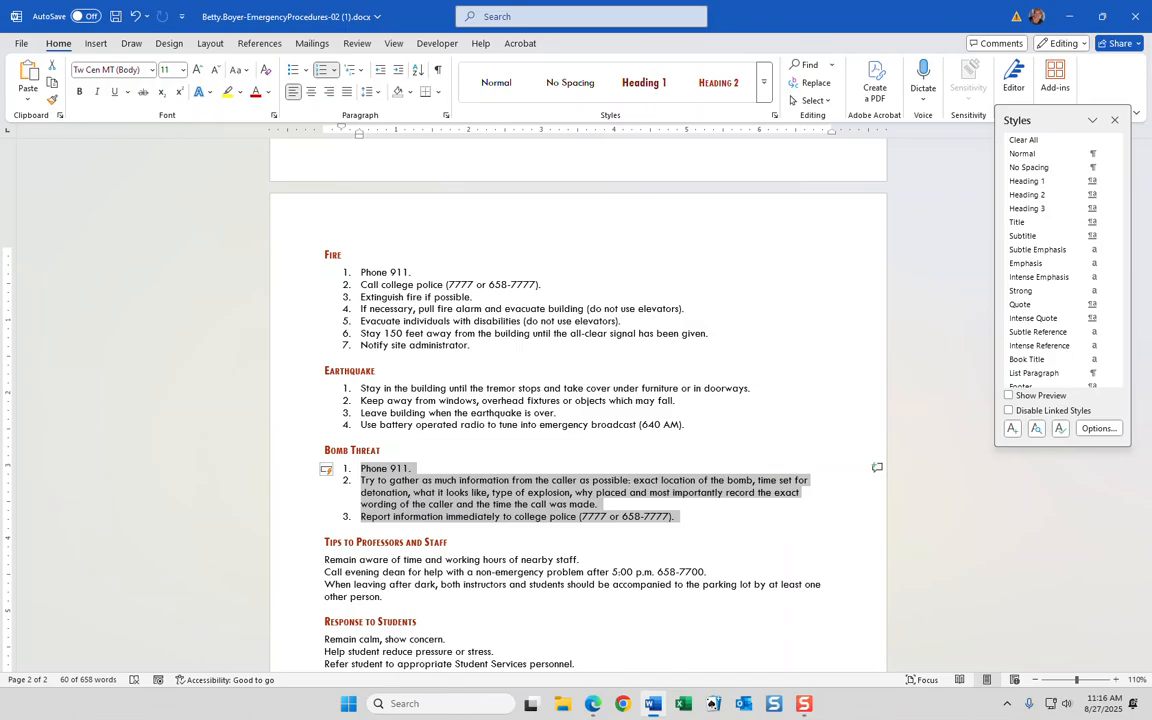
click(446, 116)
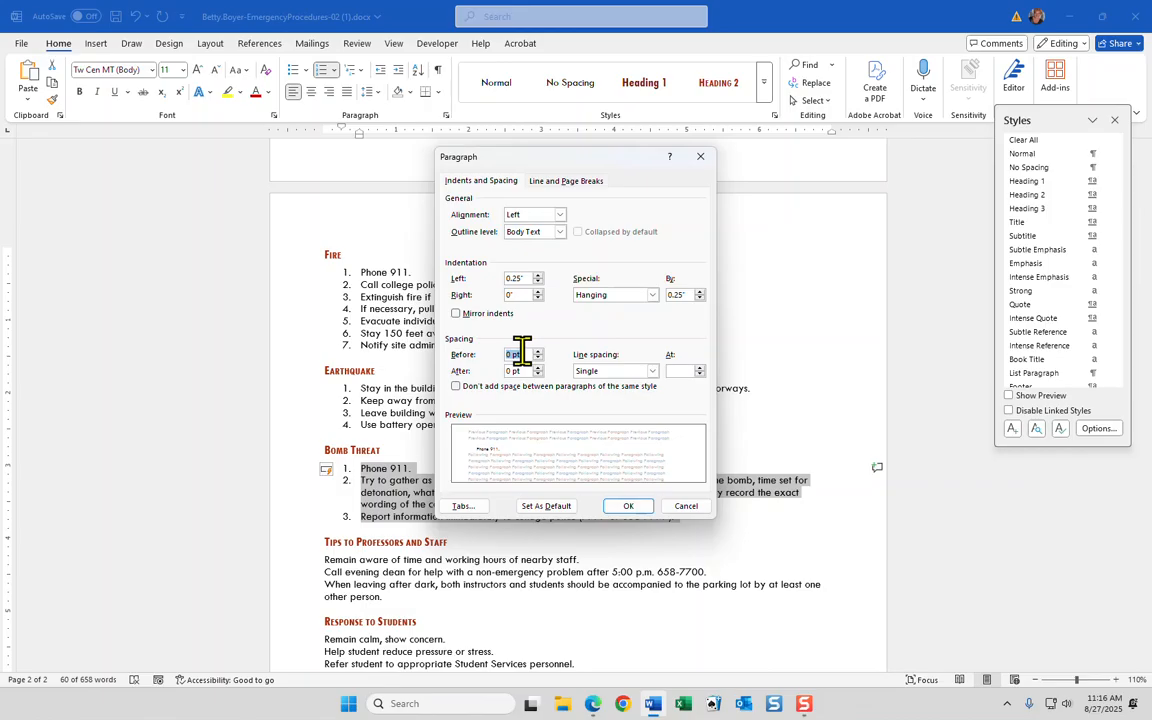
text(2)
click(628, 507)
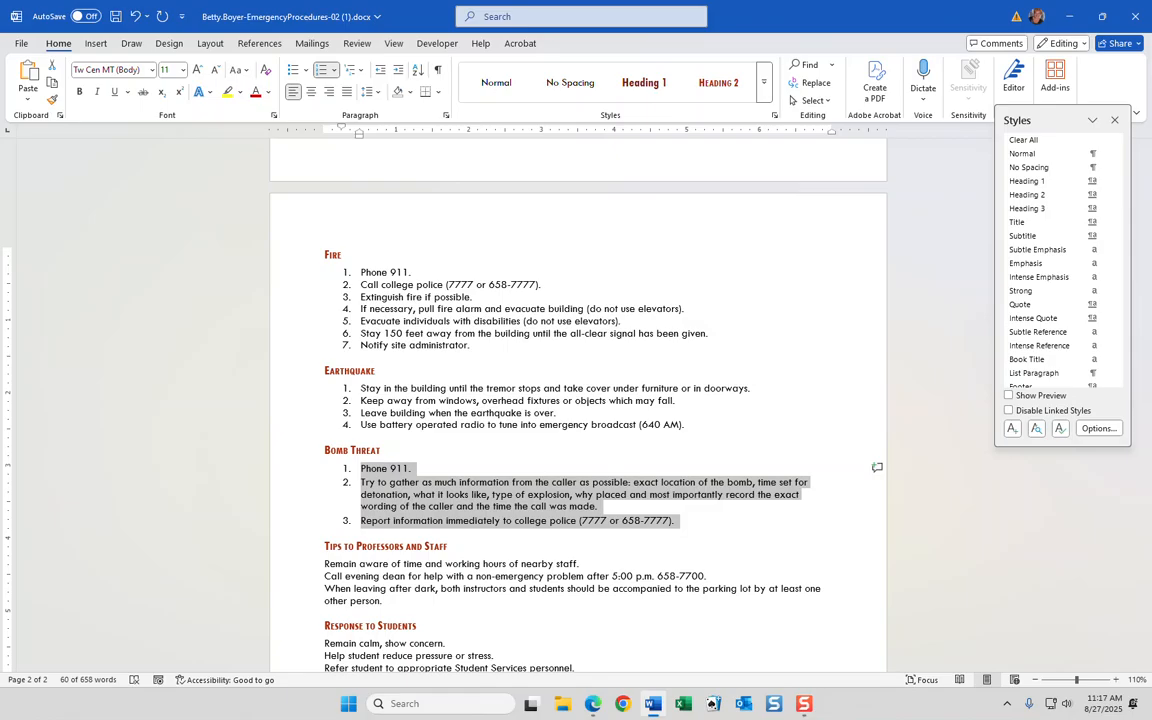
- Copy the list formatting from "Bomb Threat" with Format Painter onto the numbered lists under "Earthquake" and "Fire"
click(54, 101)
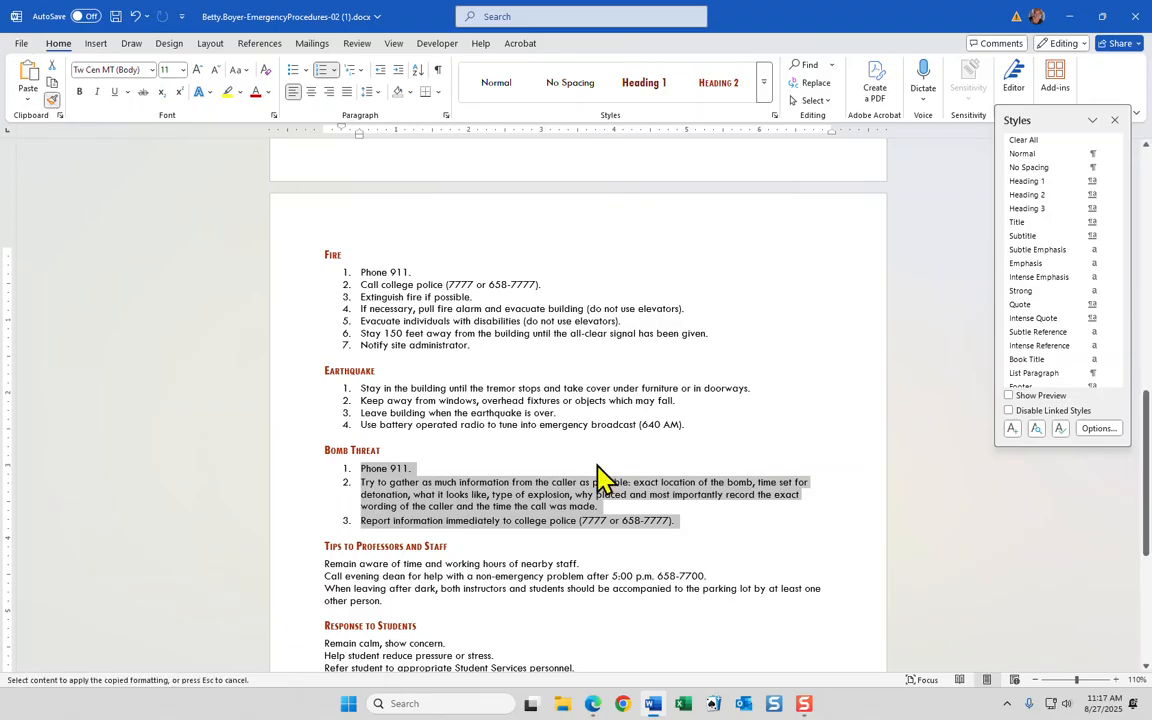
scroll(600, 420, down, 2)
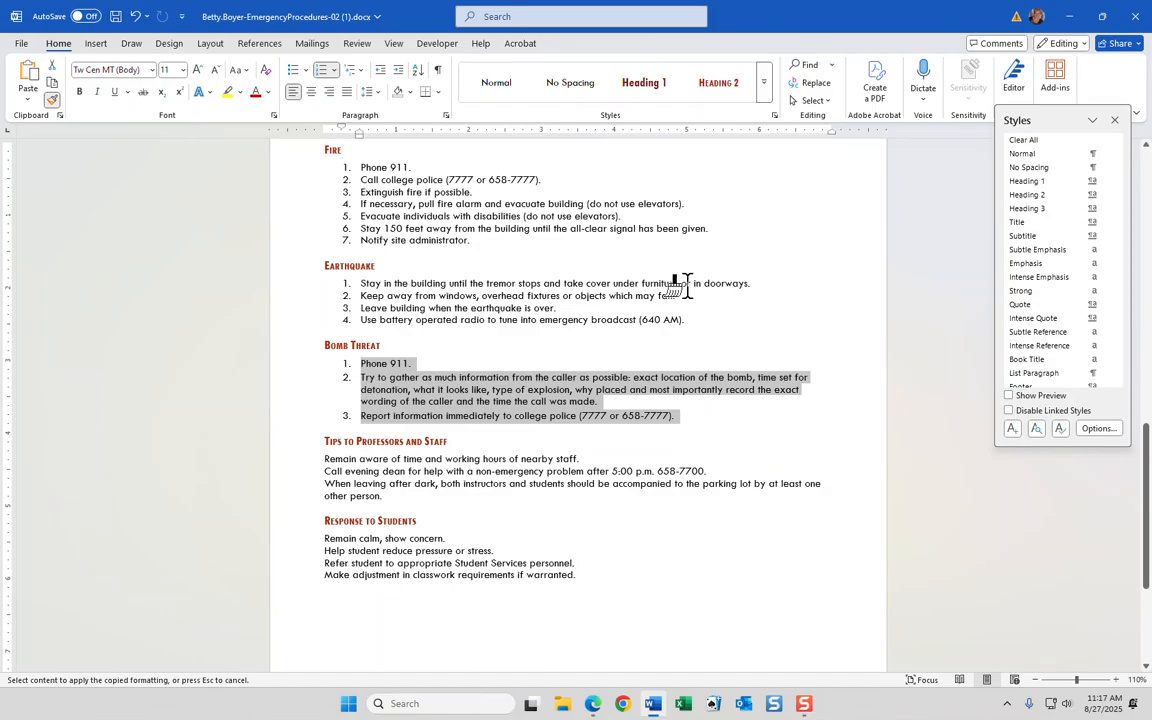
mouse_move(690, 320)
mouse_down()
mouse_move(352, 295)
mouse_move(345, 283)
mouse_up()
mouse_move(447, 232)
mouse_down()
mouse_move(305, 155)
mouse_move(350, 170)
mouse_up()
scroll(458, 200, up, 3)
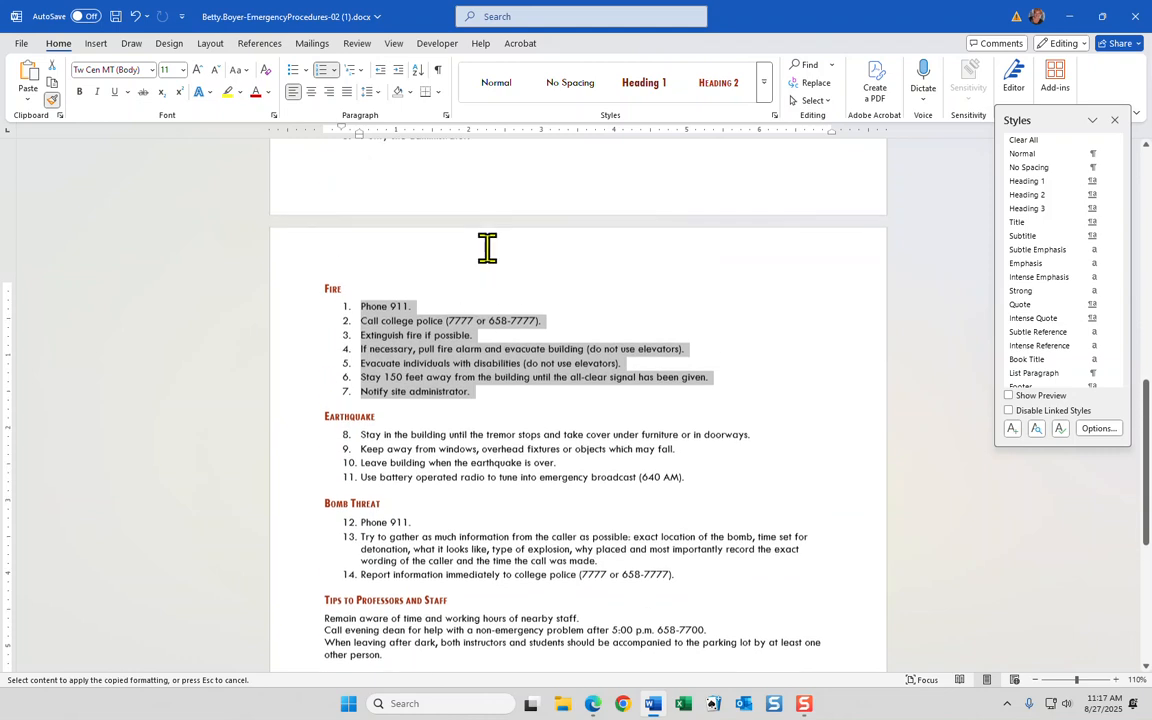
- Paint the copied list formatting onto the numbered lists under "Power Failure" and "Assaults, Fights, or Emotional Disturbances"
scroll(487, 248, up, 4)
mouse_move(478, 315)
mouse_down()
mouse_move(395, 295)
mouse_move(335, 240)
mouse_move(358, 262)
mouse_up()
scroll(506, 295, up, 4)
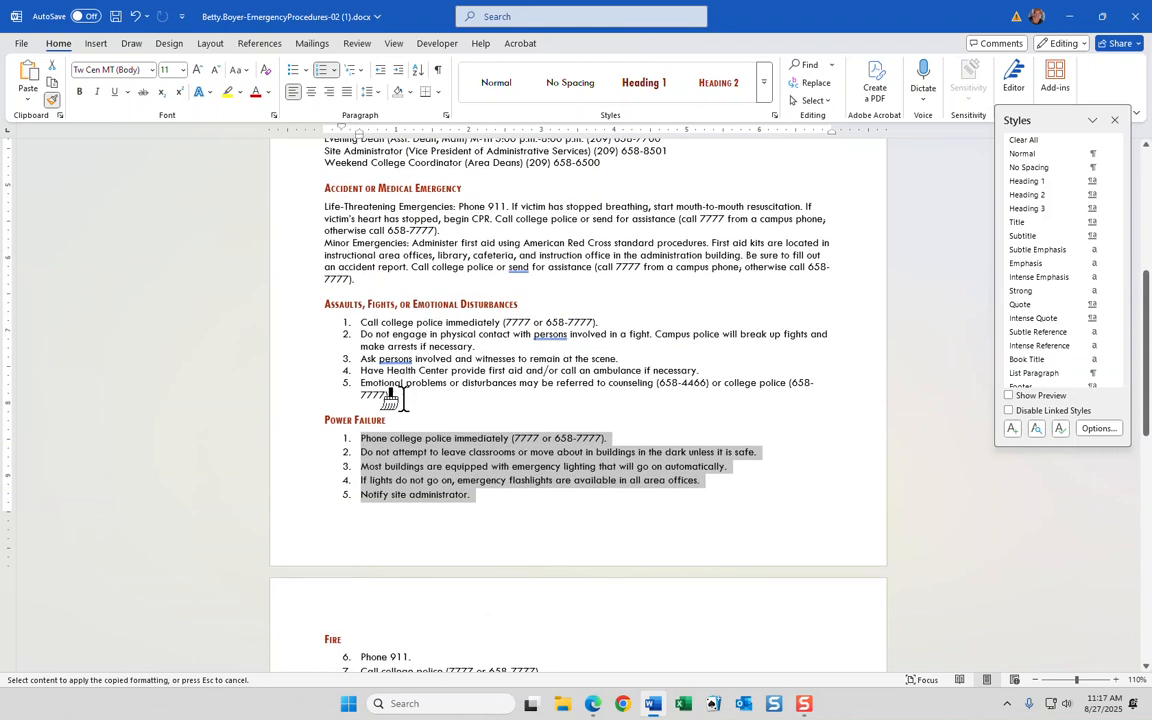
mouse_move(400, 391)
mouse_down()
mouse_move(356, 357)
mouse_move(362, 322)
mouse_up()
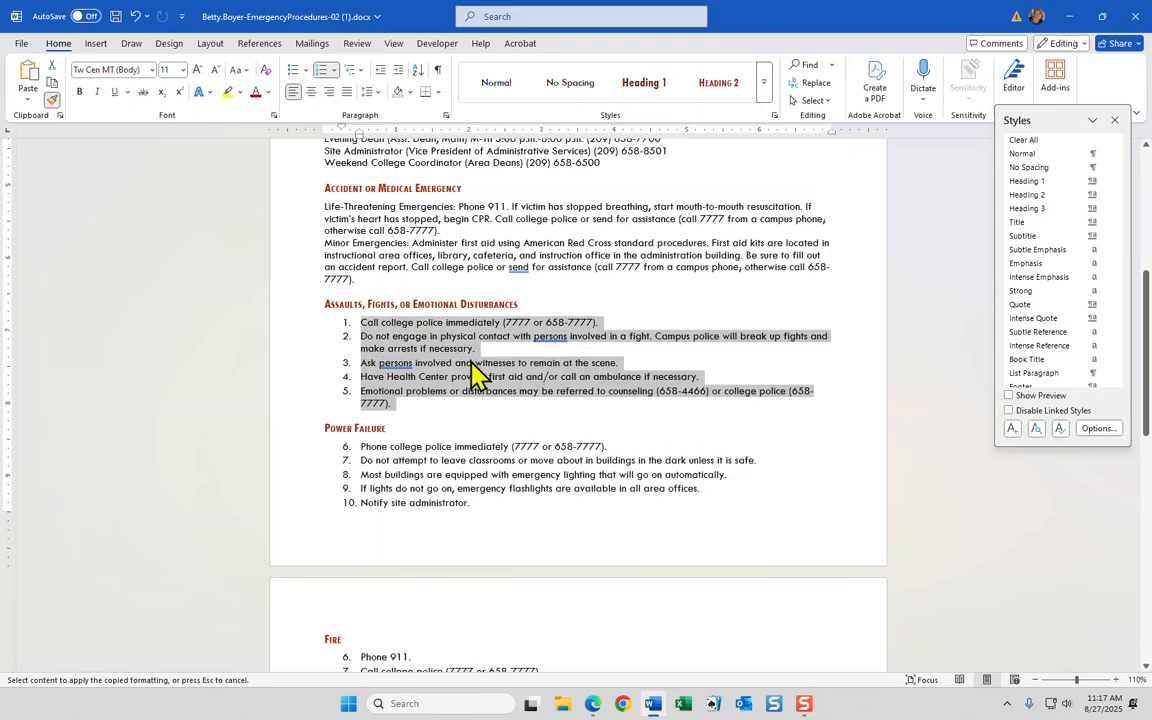
- Paint the copied list formatting onto the three numbered steps under "Emergency Telephones [Blue Phones]"
scroll(525, 380, up, 8)
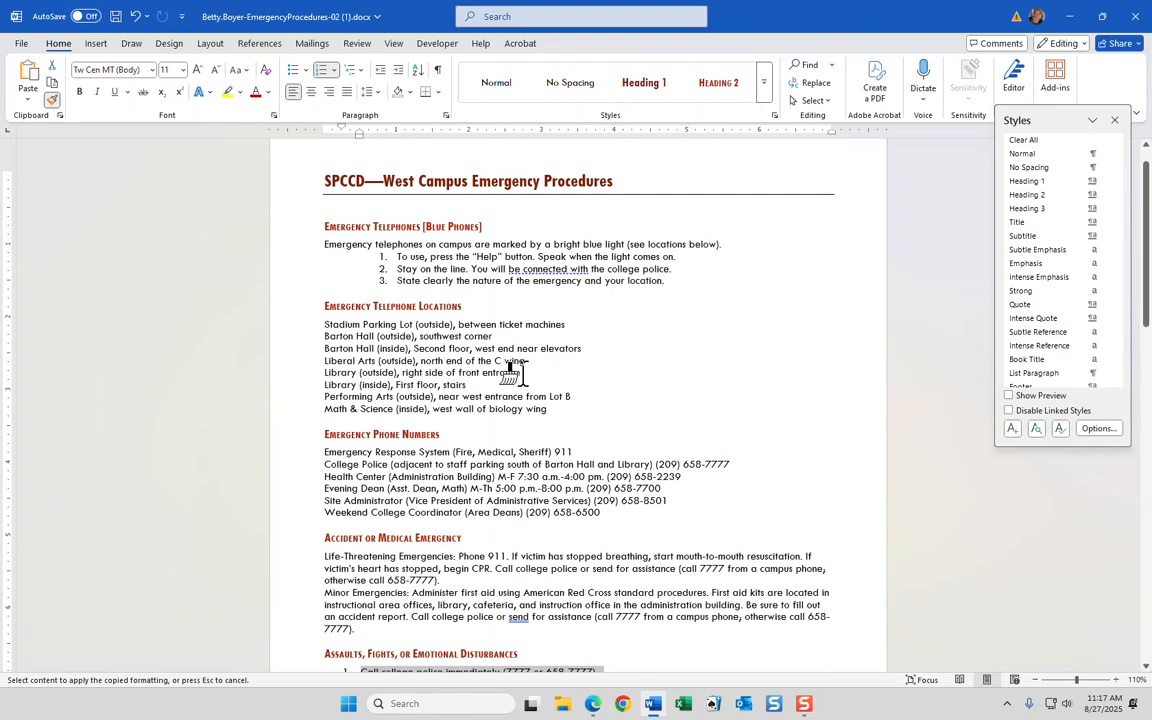
scroll(513, 370, up, 1)
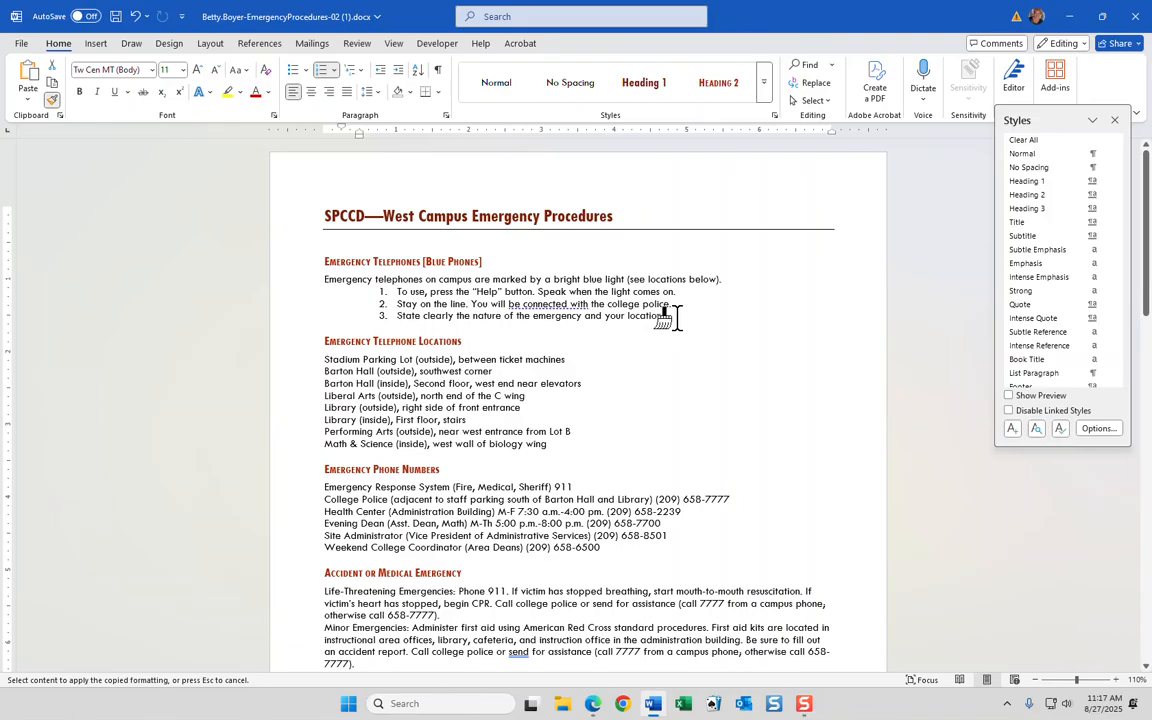
drag(670, 318, 345, 290)
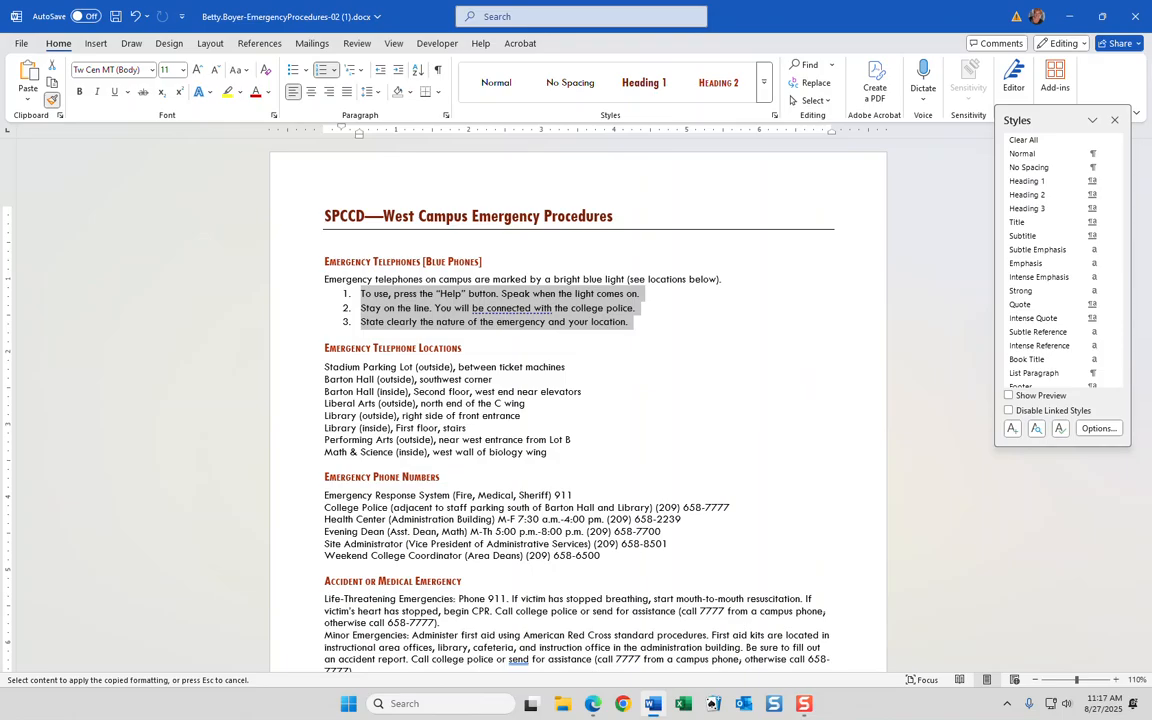
- Check the list numbering through the "Assaults, Fights, or Emotional Disturbances" and "Power Failure" sections and turn off Format Painter
key(alt+Tab)
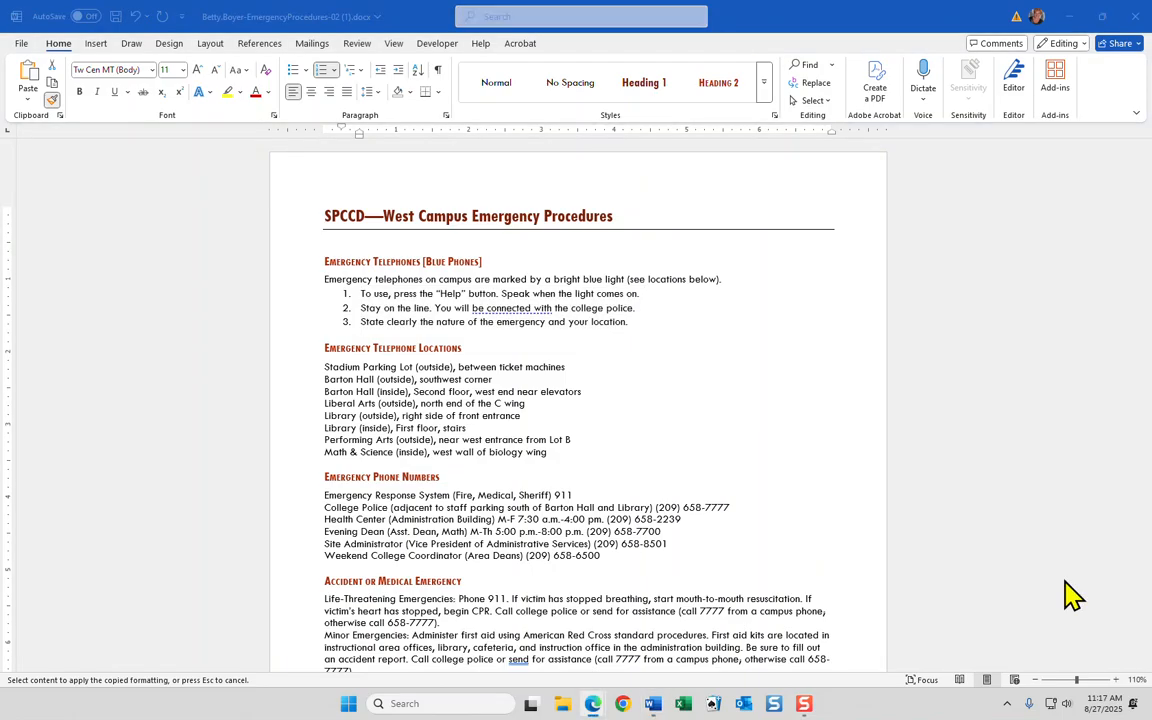
scroll(830, 560, down, 3)
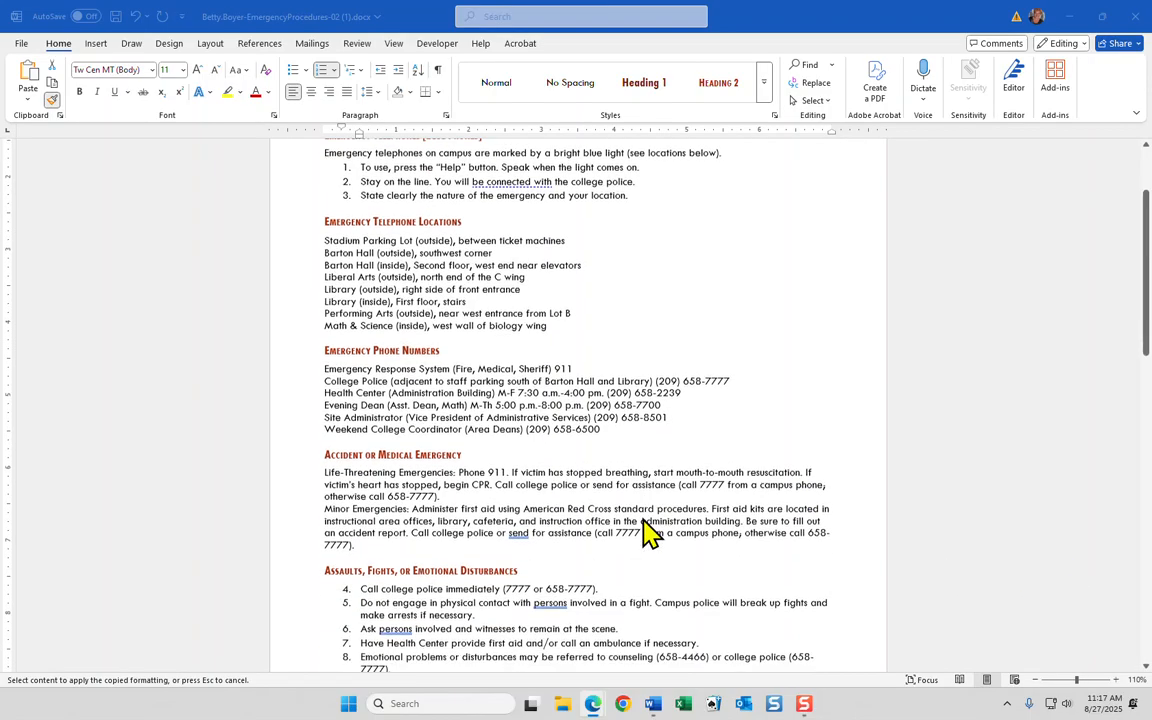
scroll(650, 533, down, 5)
scroll(650, 533, up, 8)
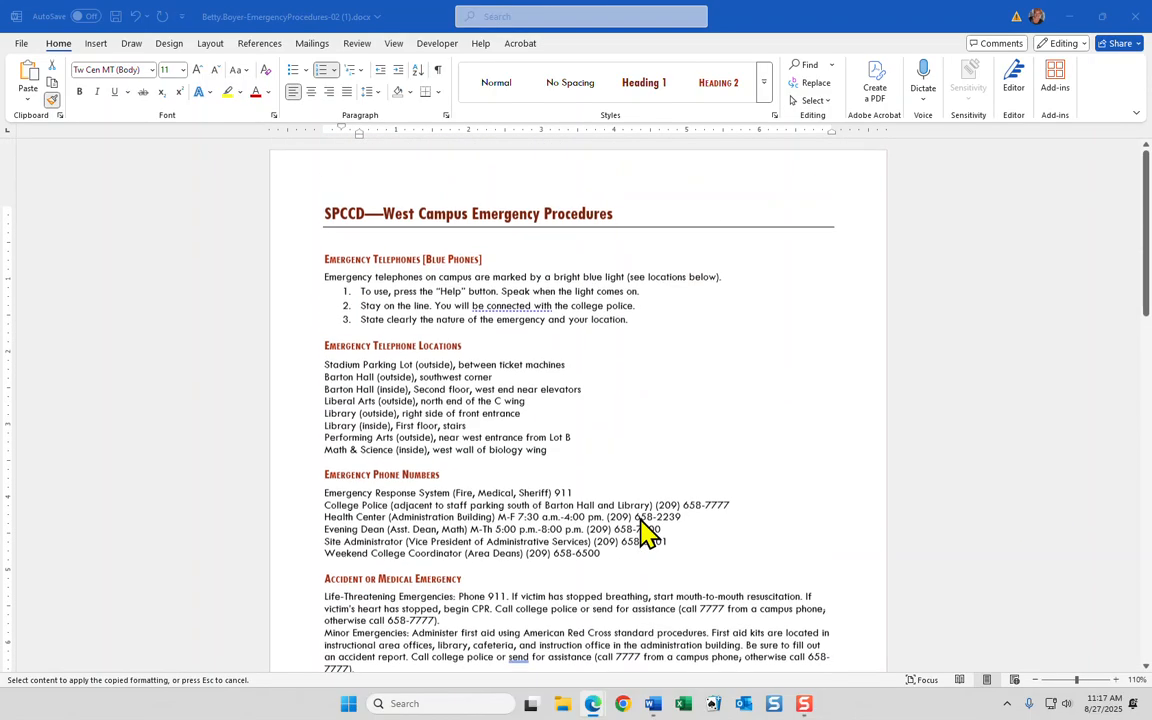
scroll(640, 533, down, 6)
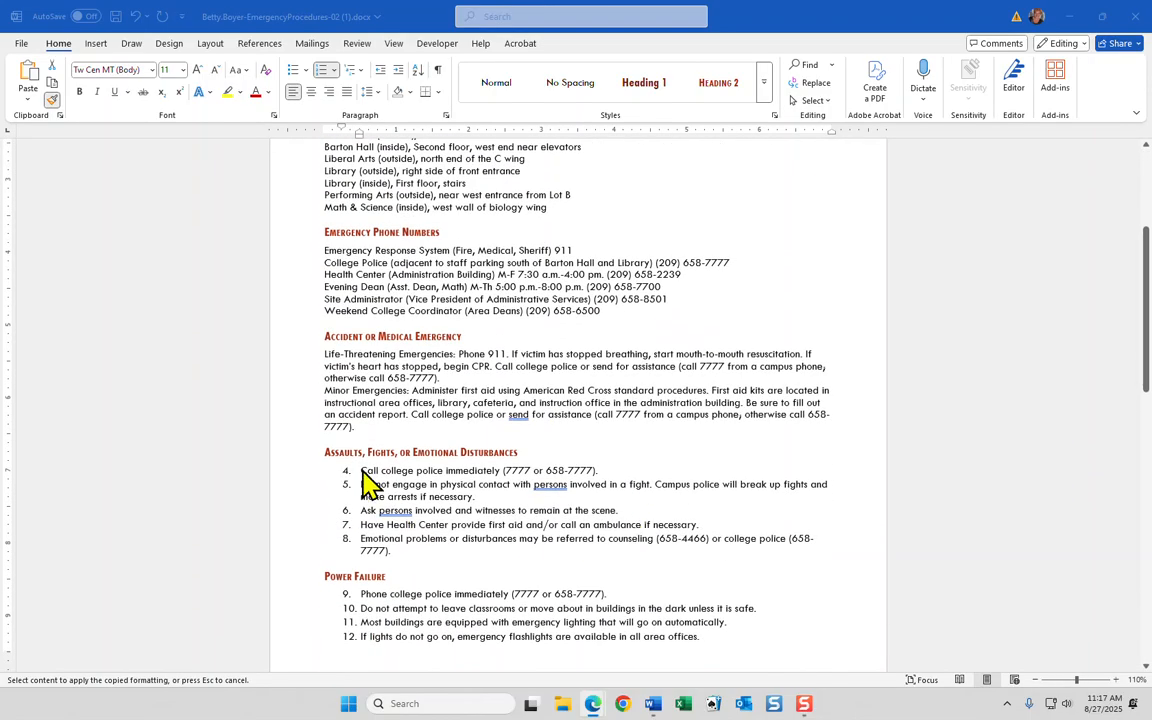
click(362, 472)
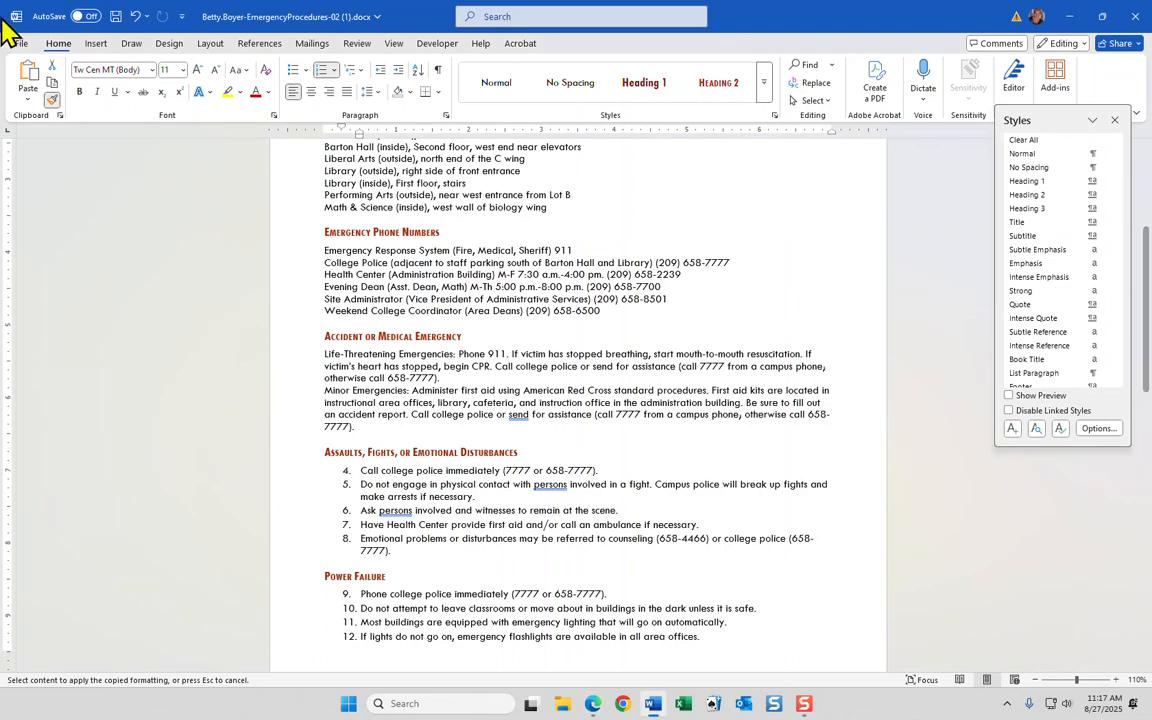
click(52, 100)
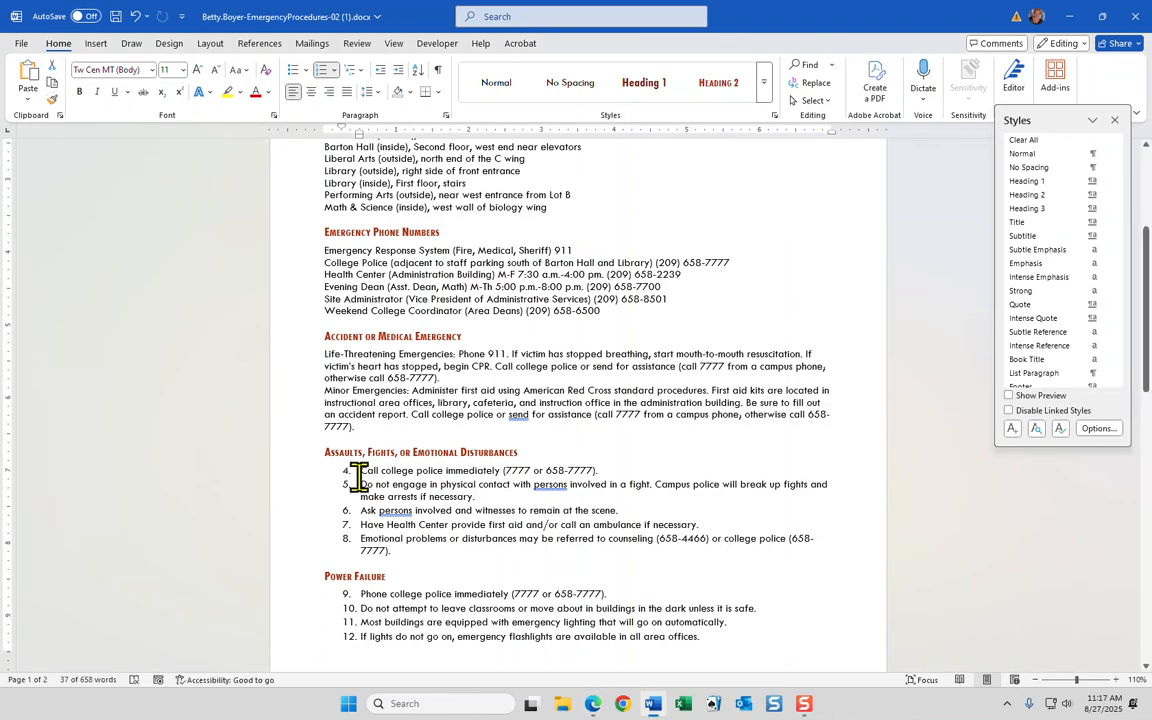
- Start a new list at 1 from the "Do not engage in physical contact" item under "Assaults, Fights, or Emotional Disturbances"
drag(361, 484, 446, 556)
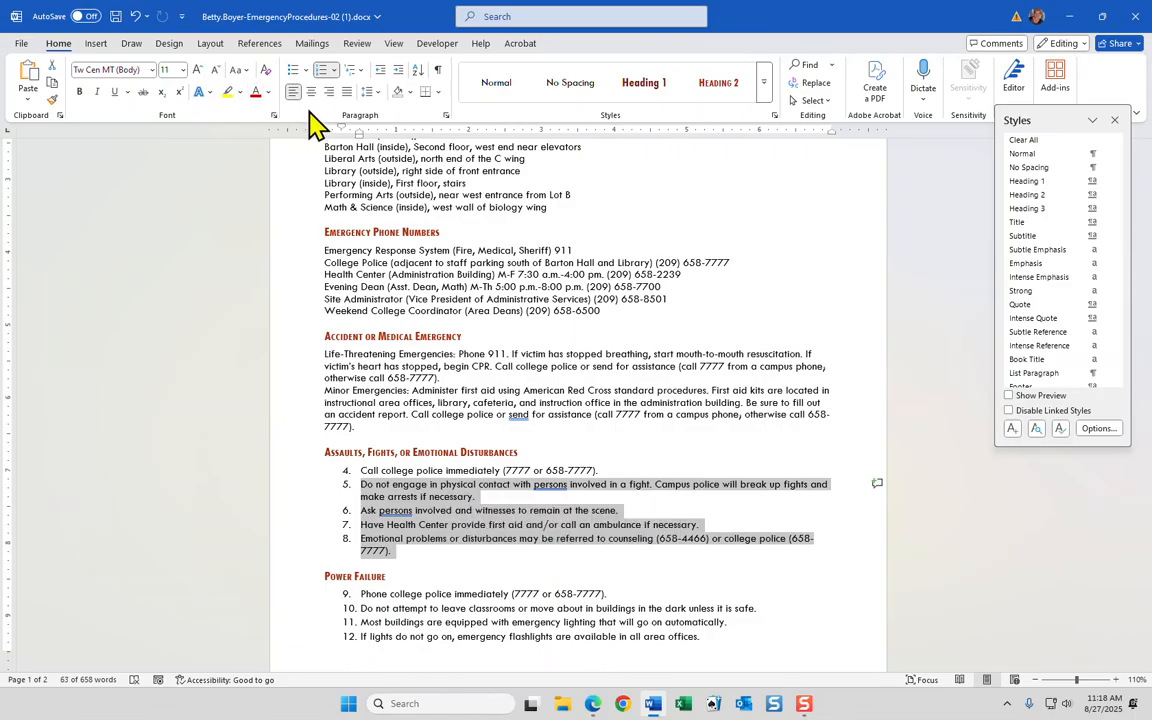
click(333, 70)
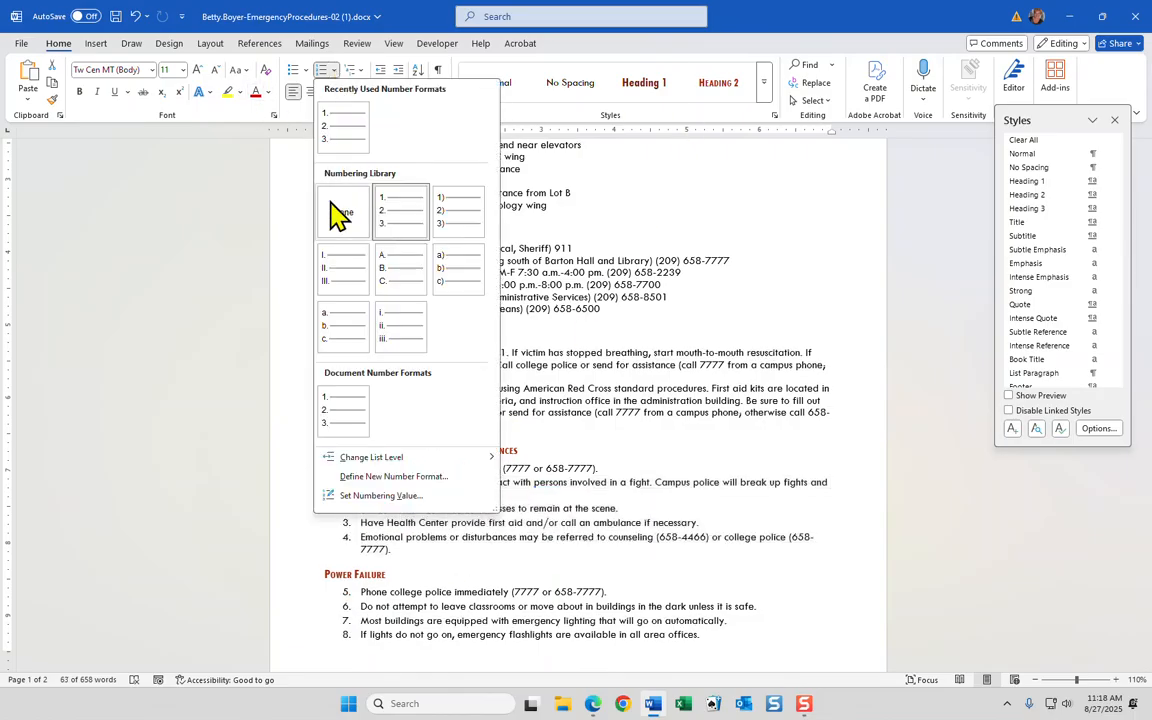
click(390, 496)
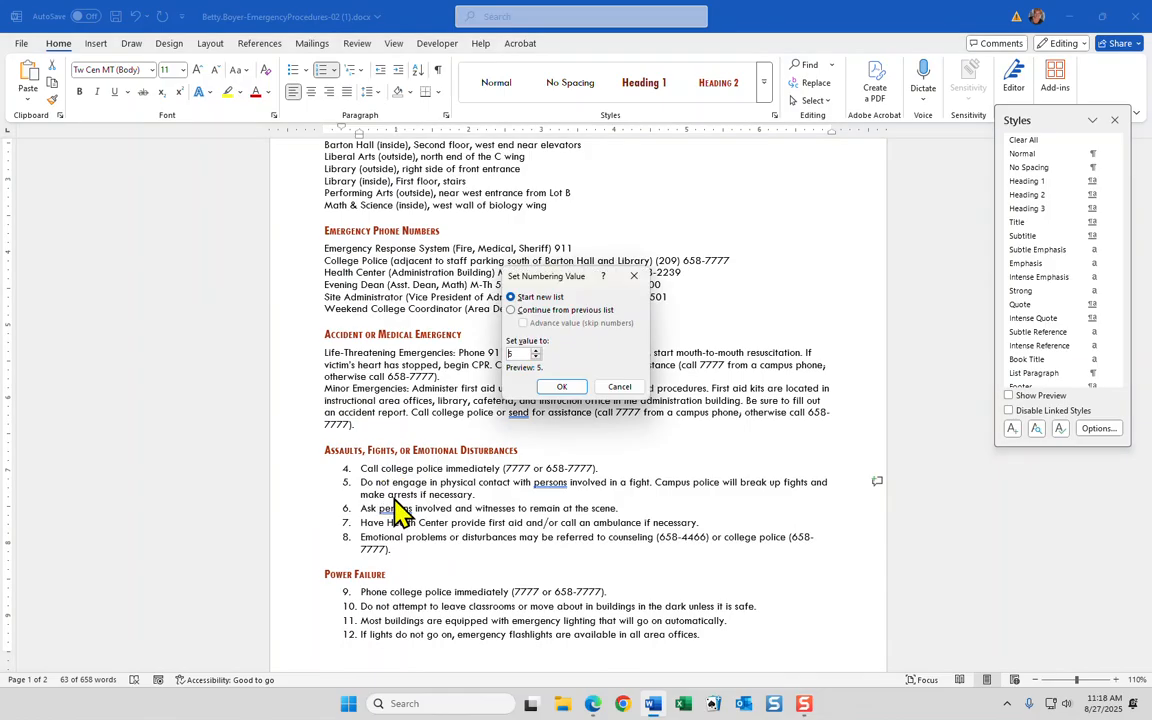
click(536, 357)
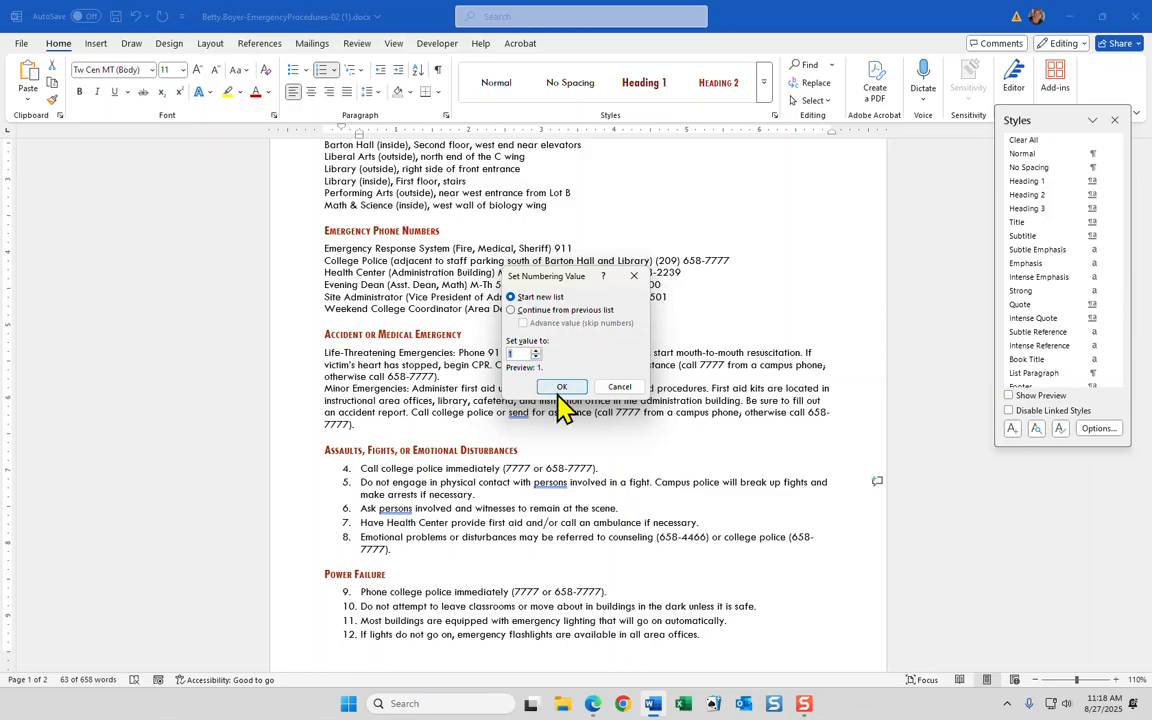
click(561, 386)
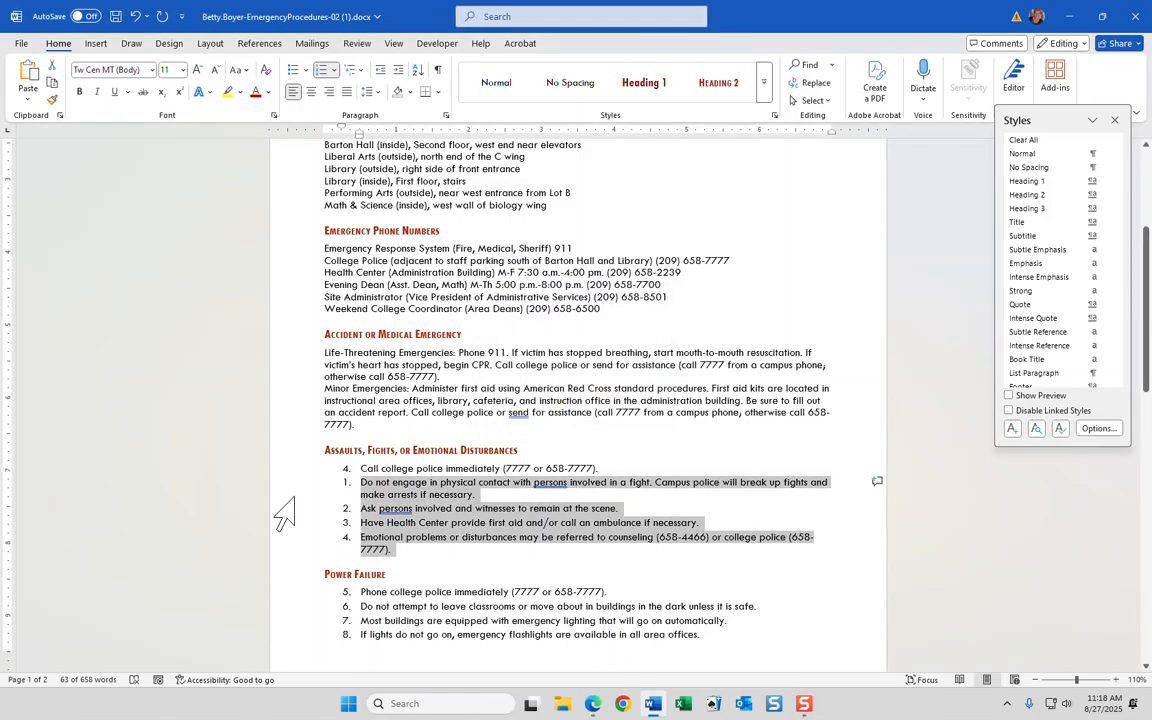
- Start a new list at 1 from the "Call college police immediately" item under "Assaults, Fights, or Emotional Disturbances"
click(378, 466)
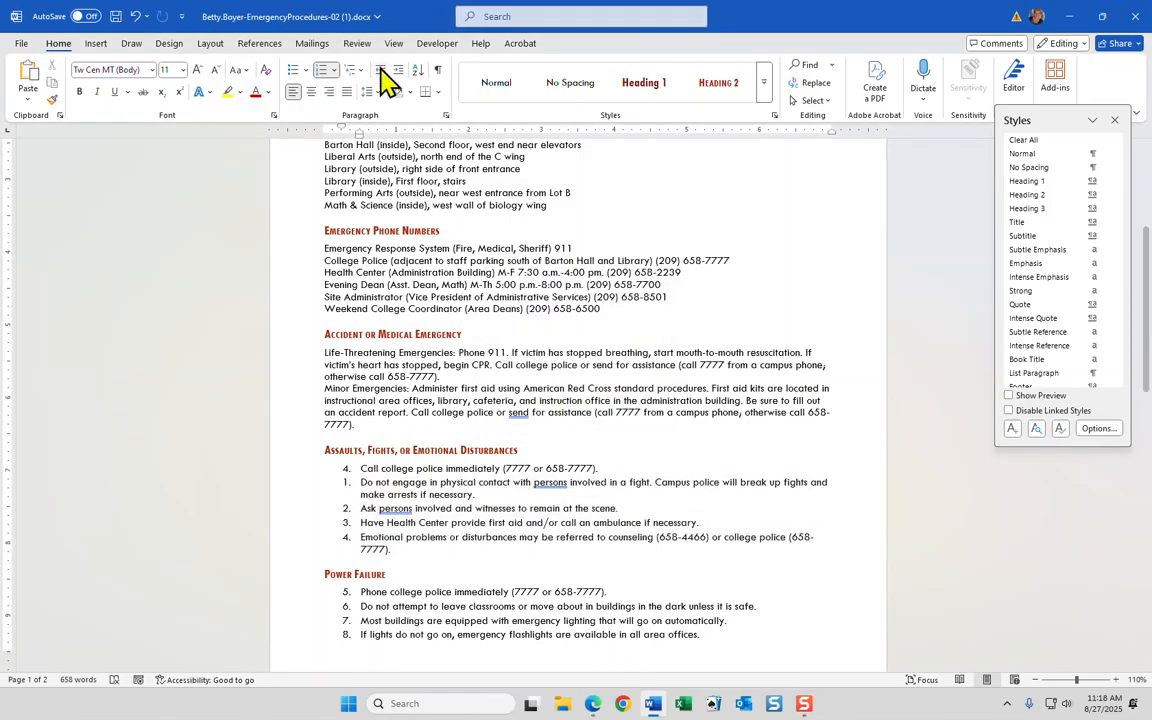
click(333, 70)
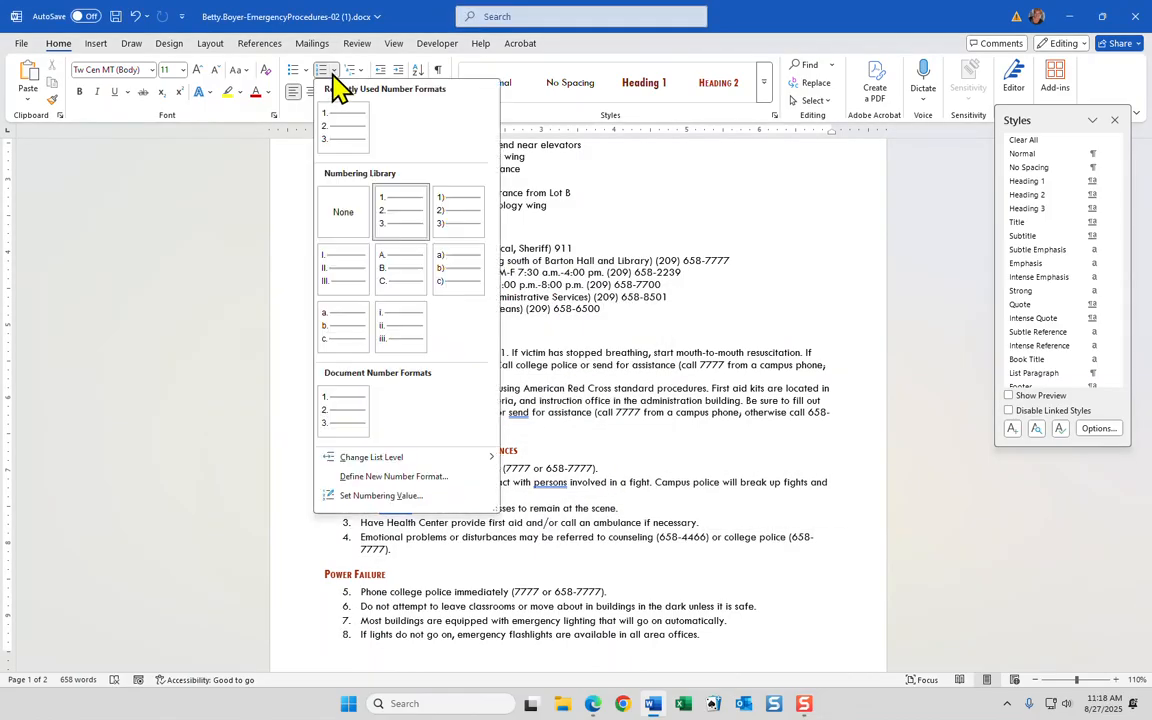
click(383, 496)
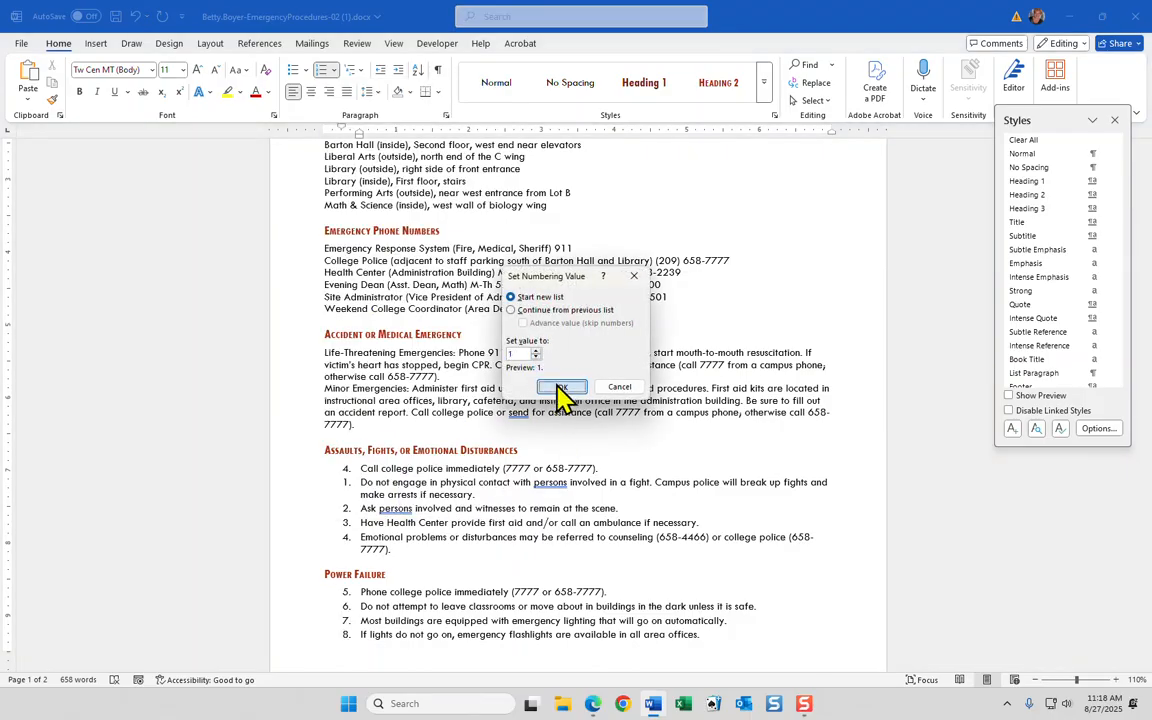
click(561, 388)
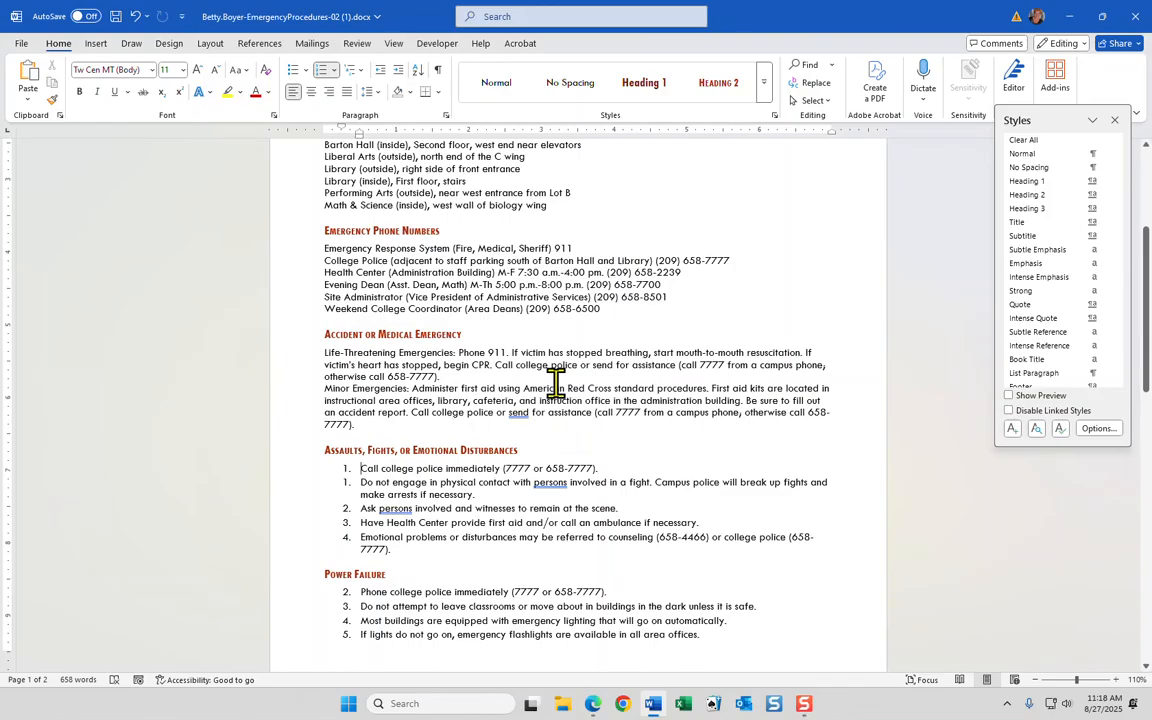
drag(361, 470, 537, 546)
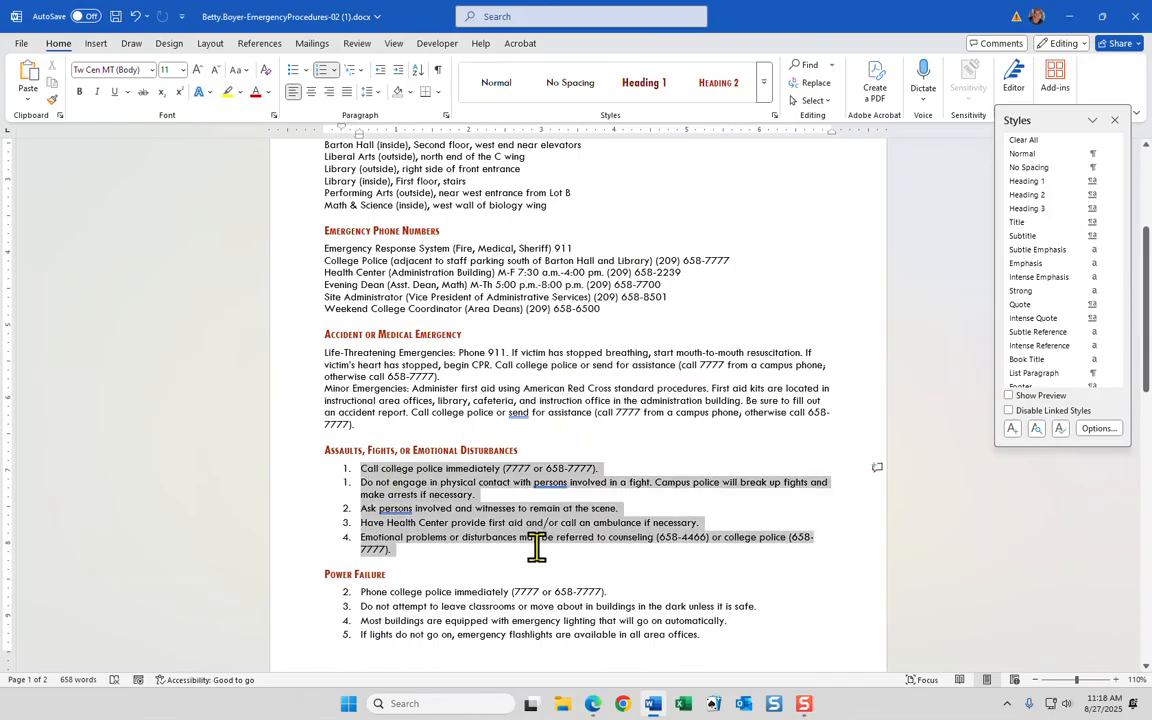
click(333, 70)
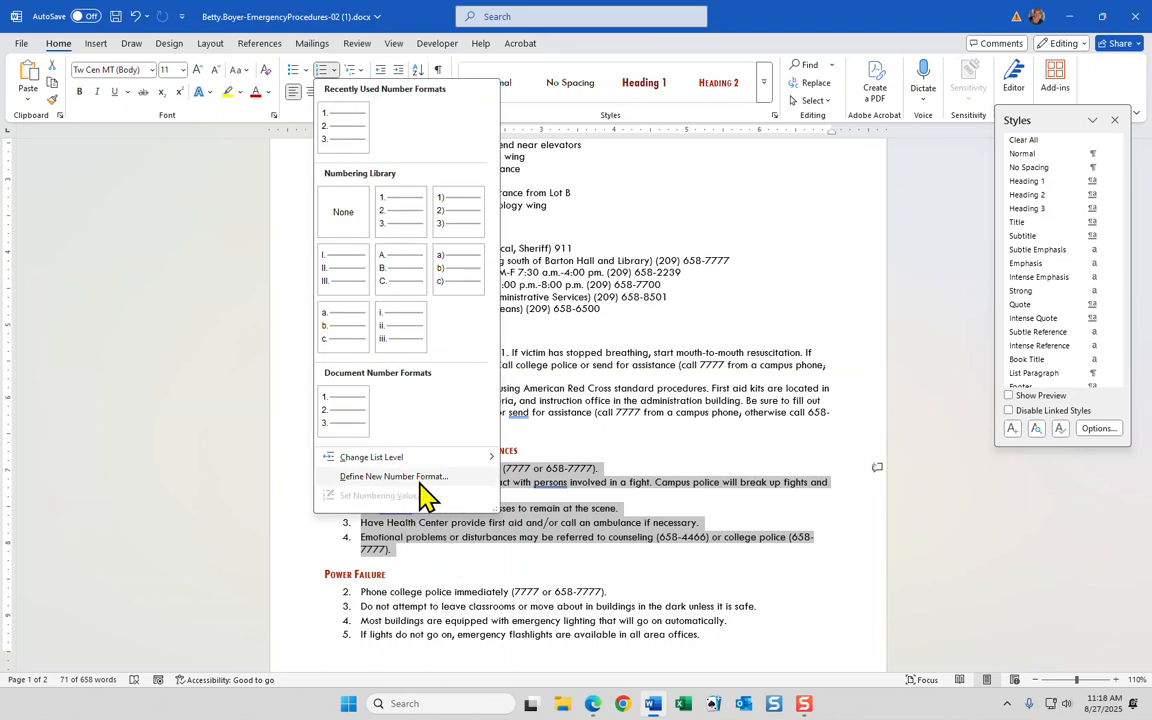
key(Escape)
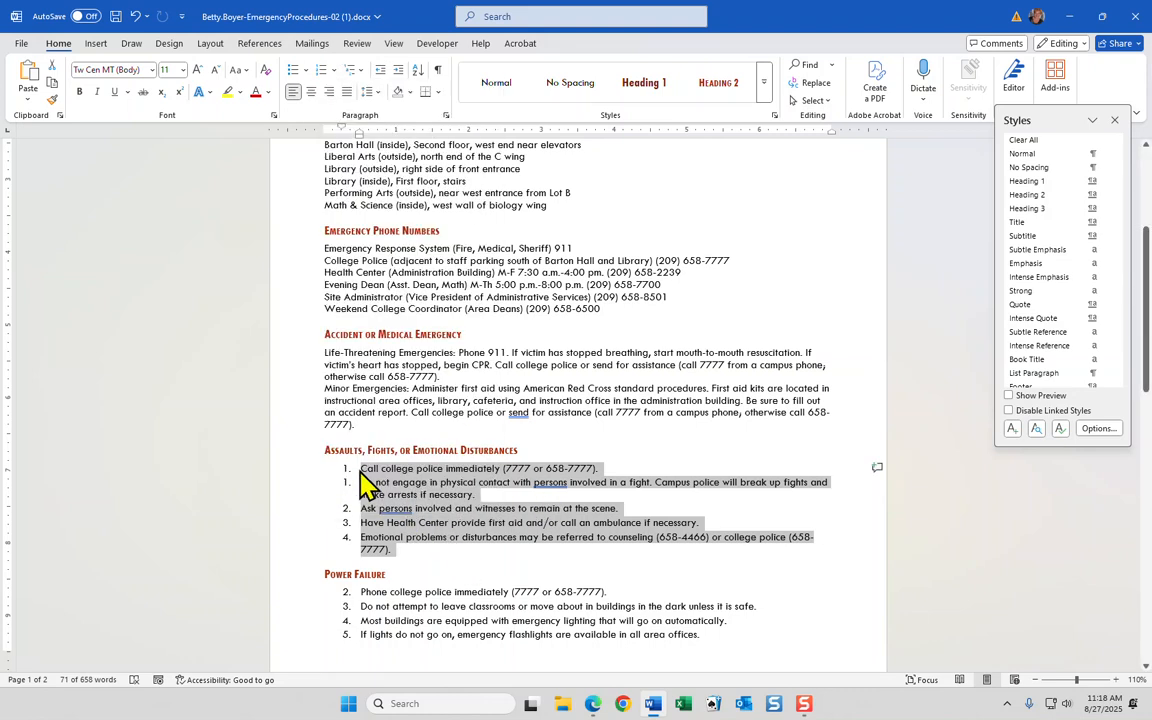
- Reapply numbering to all five items under "Assaults, Fights, or Emotional Disturbances" as one list and increase its indent one level
click(376, 470)
drag(404, 548, 360, 470)
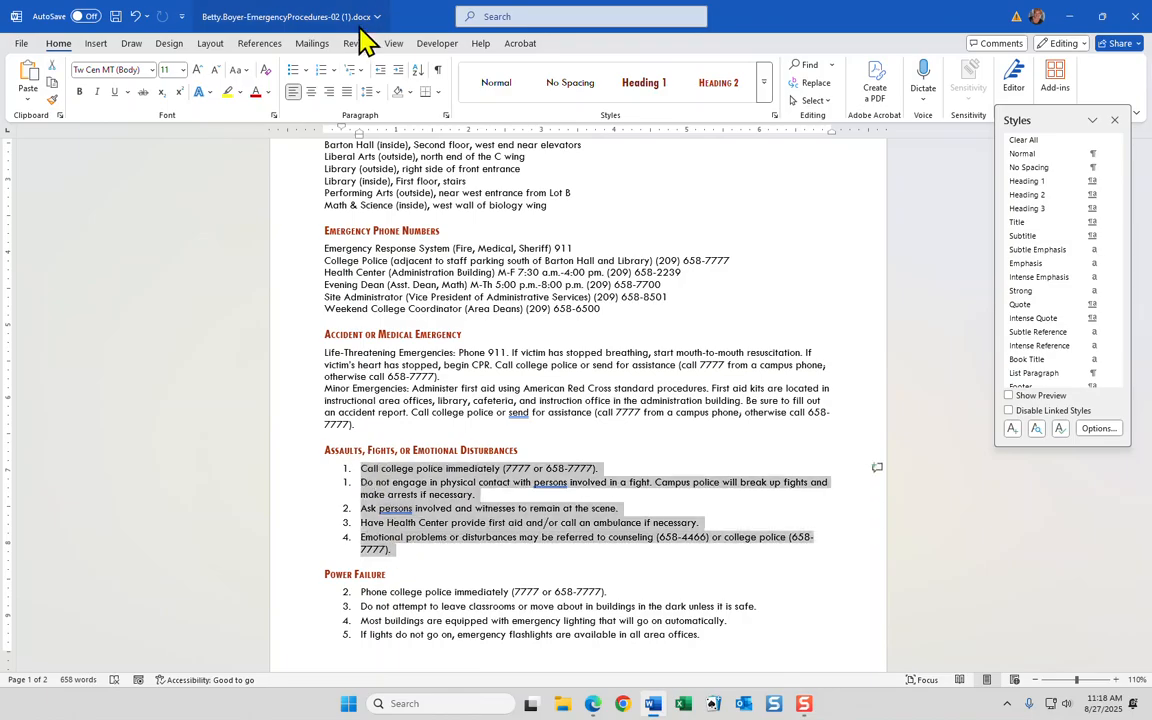
click(320, 74)
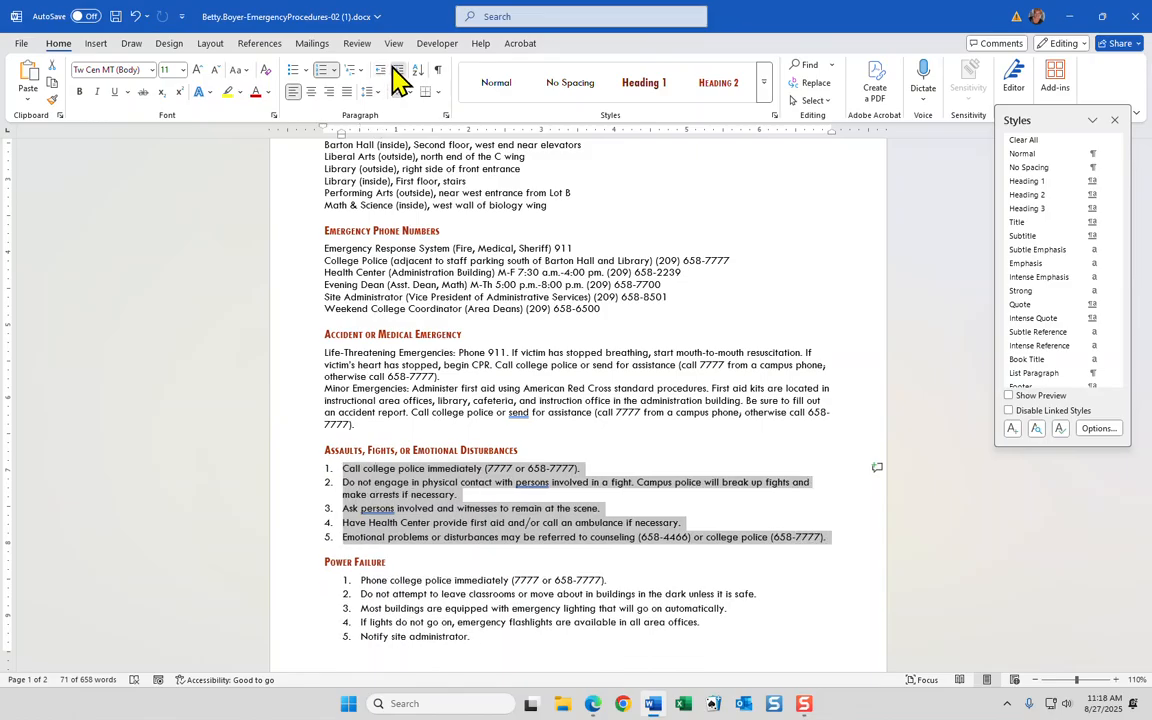
click(386, 72)
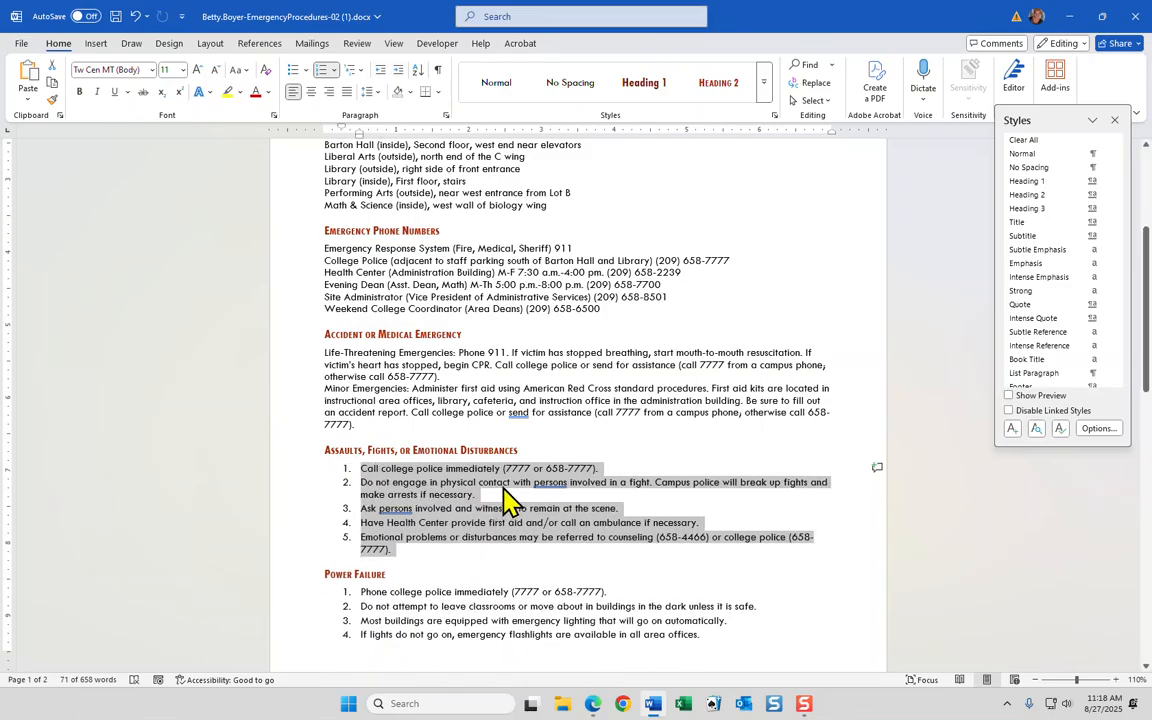
- Restart the numbered list under "Fire" as a new list with its numbering value set to 1
scroll(400, 515, down, 2)
scroll(403, 527, down, 6)
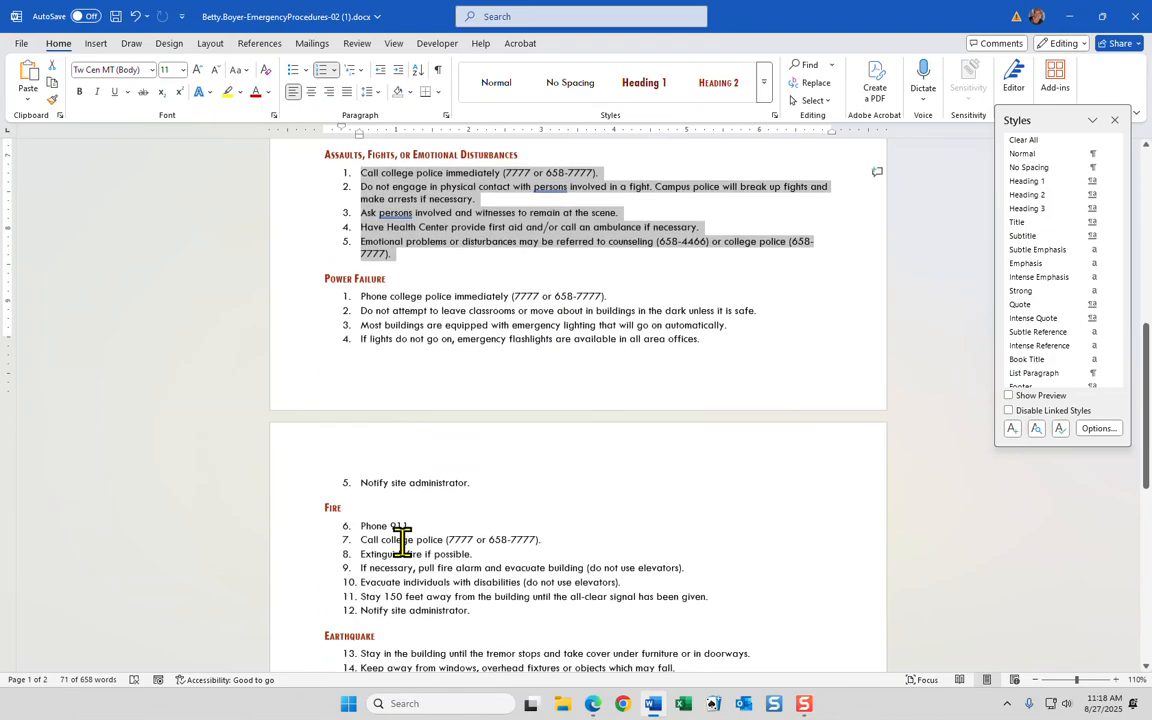
drag(362, 437, 520, 515)
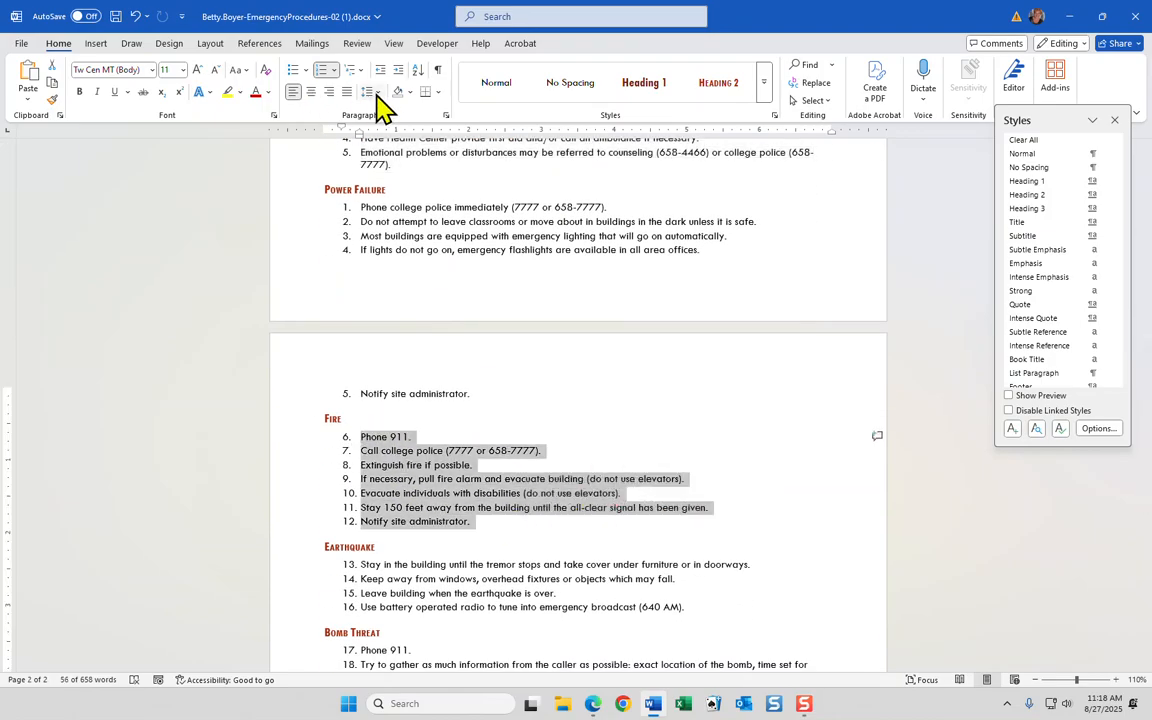
click(336, 70)
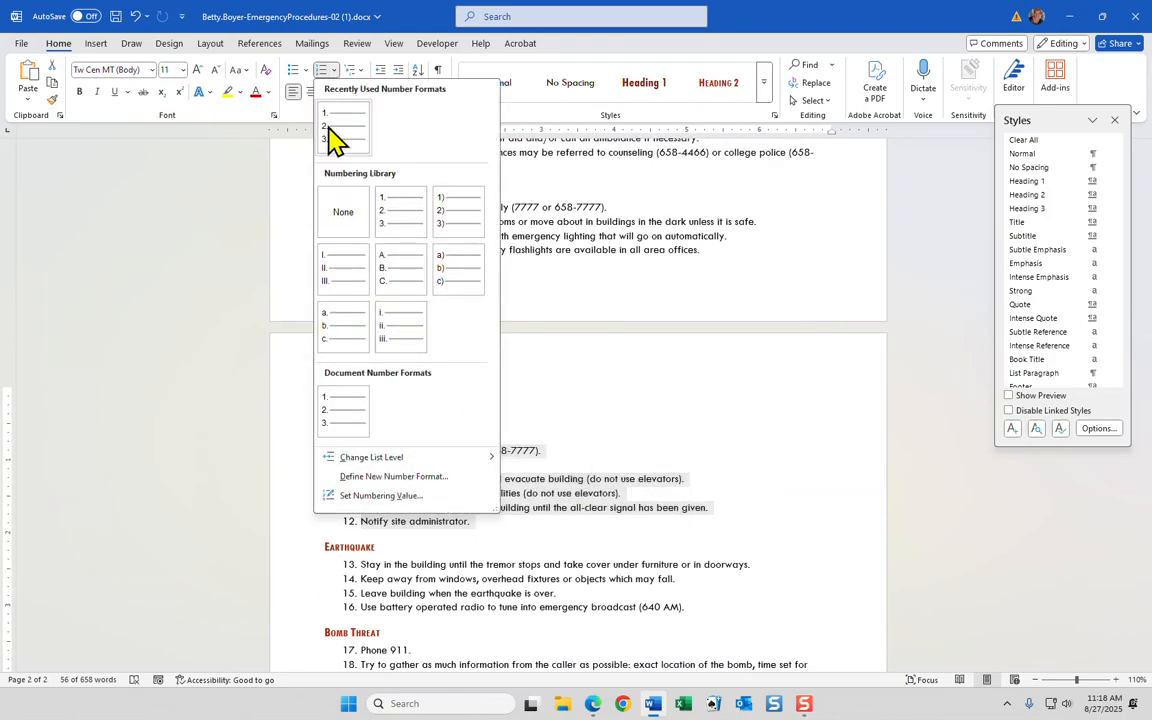
click(370, 505)
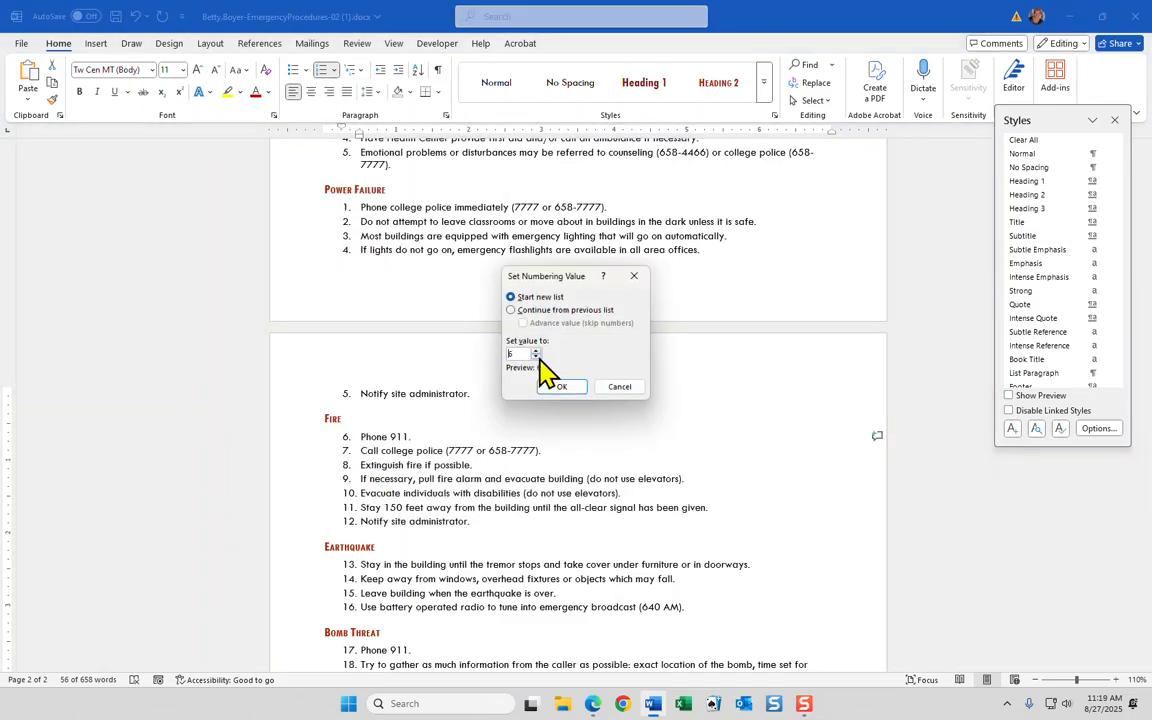
click(536, 357)
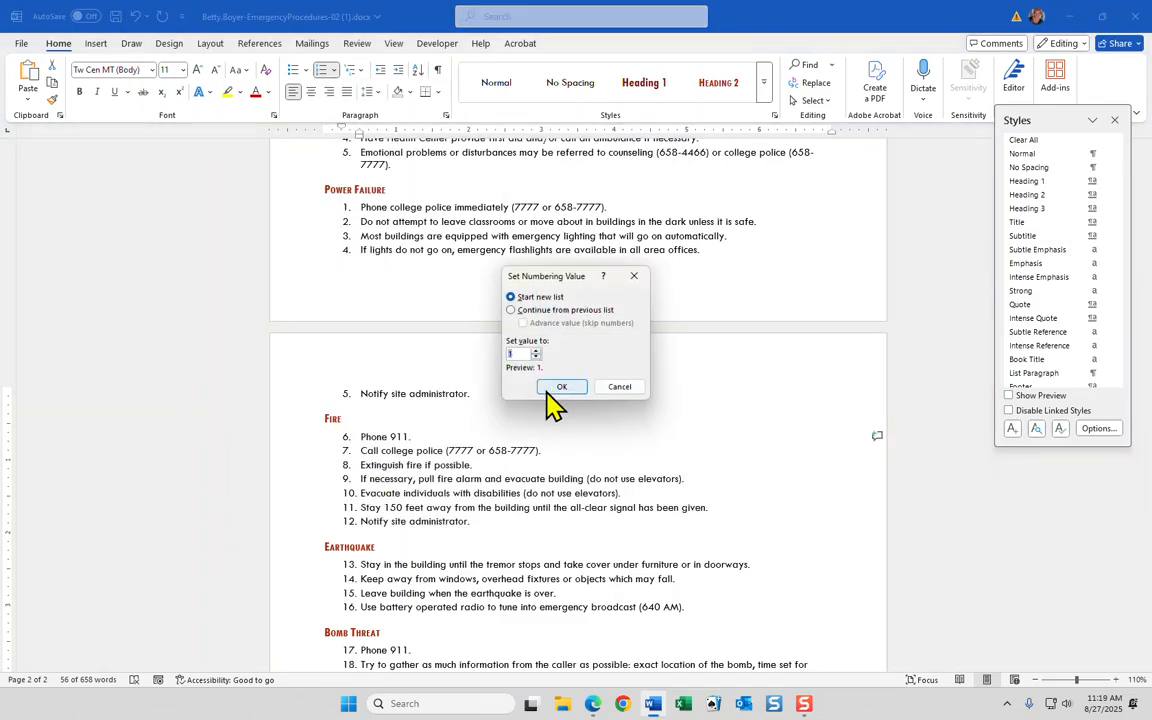
click(561, 387)
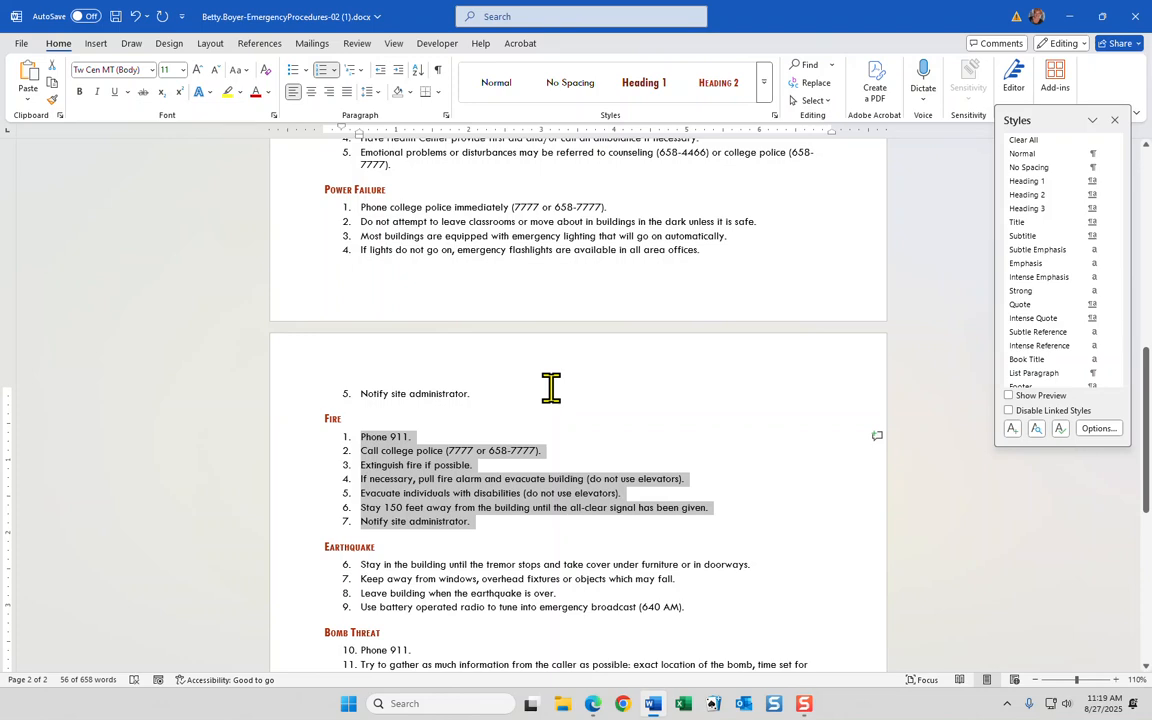
- Restart the four-item numbered list under "Earthquake" as a new list with its numbering value set to 1
scroll(551, 388, down, 3)
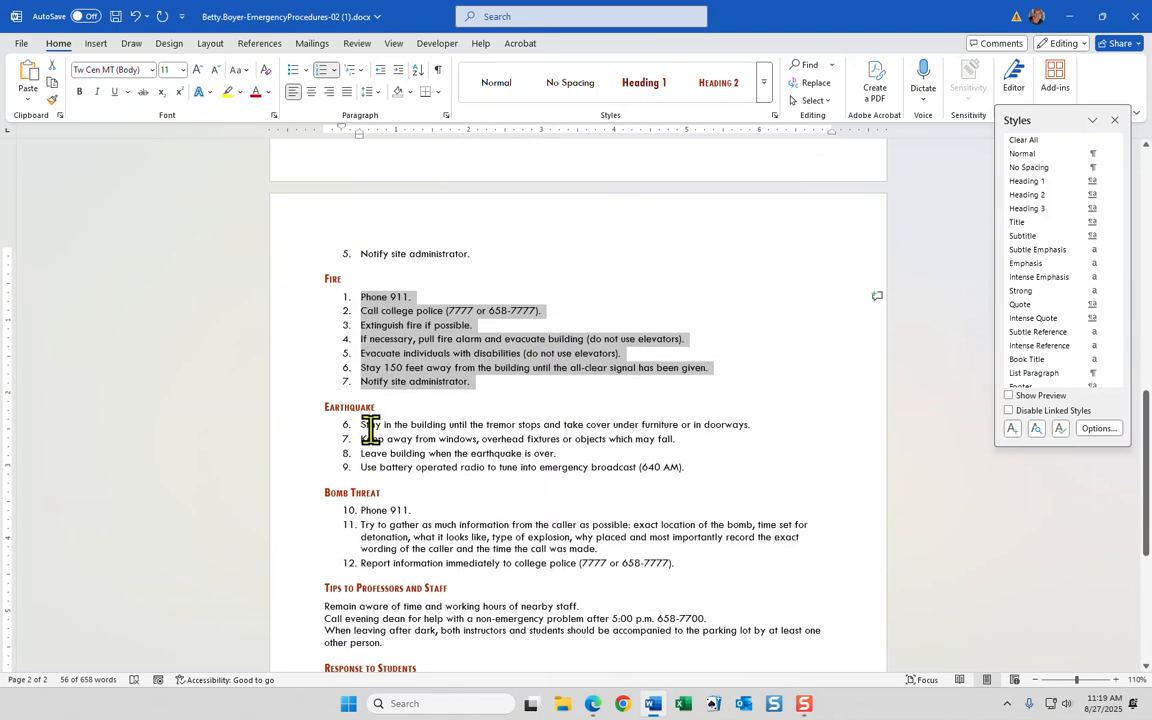
drag(360, 424, 728, 468)
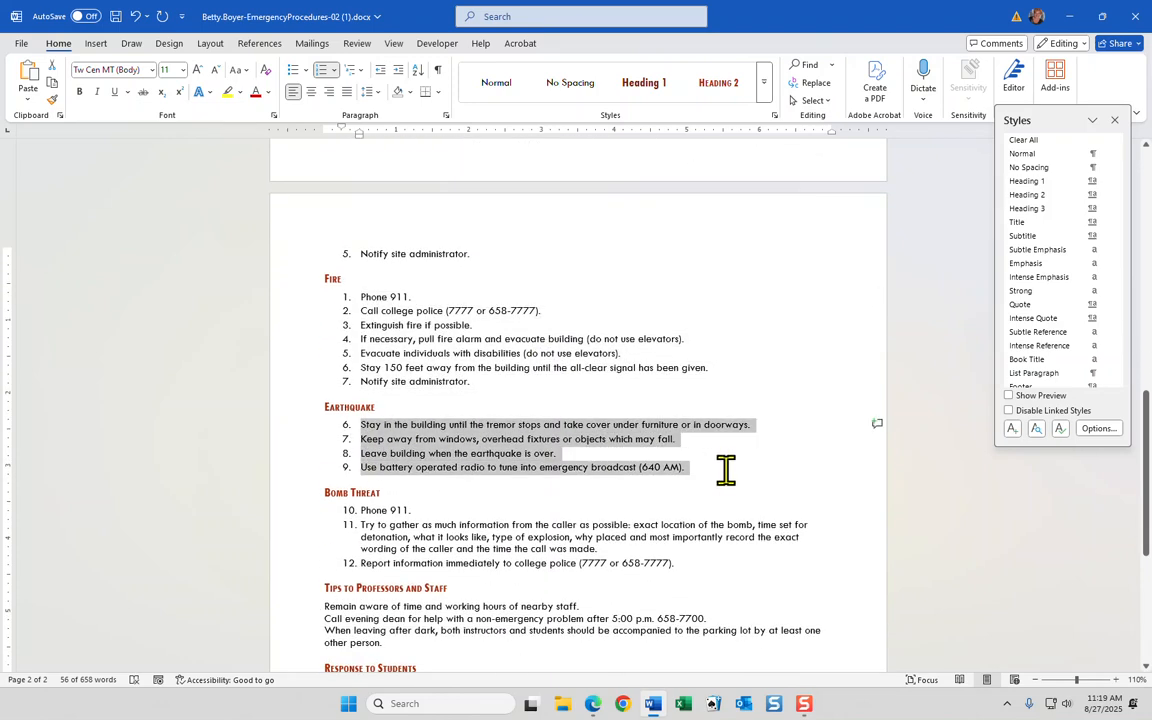
click(333, 70)
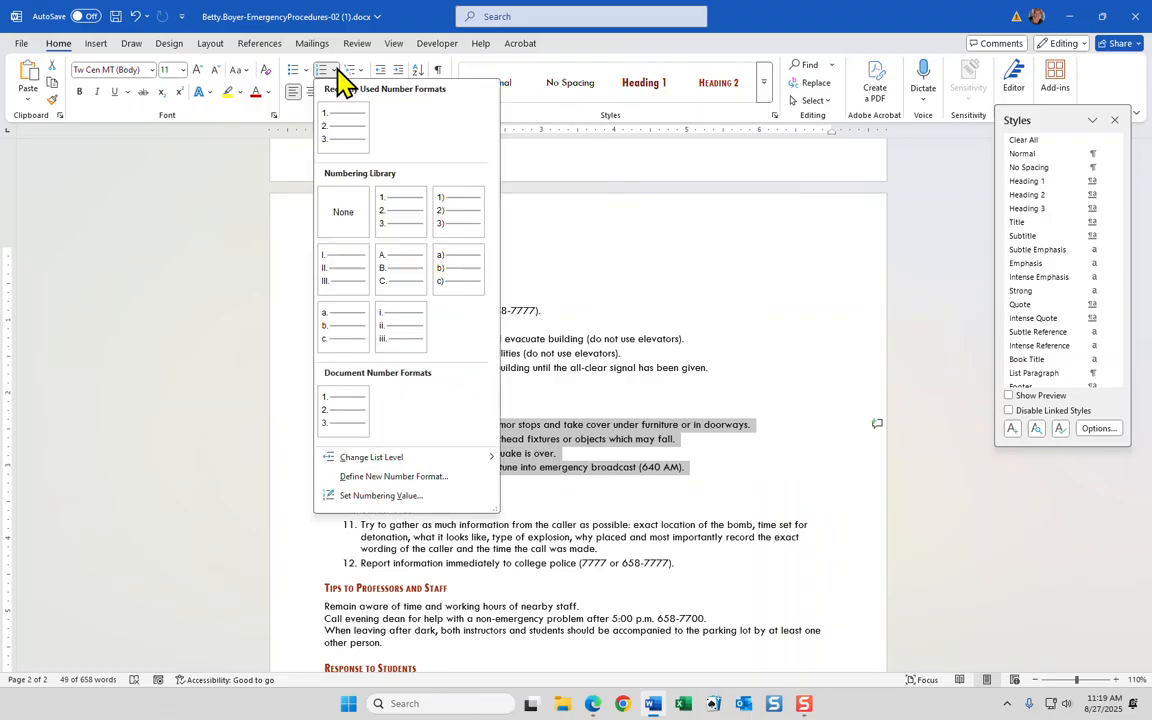
click(384, 496)
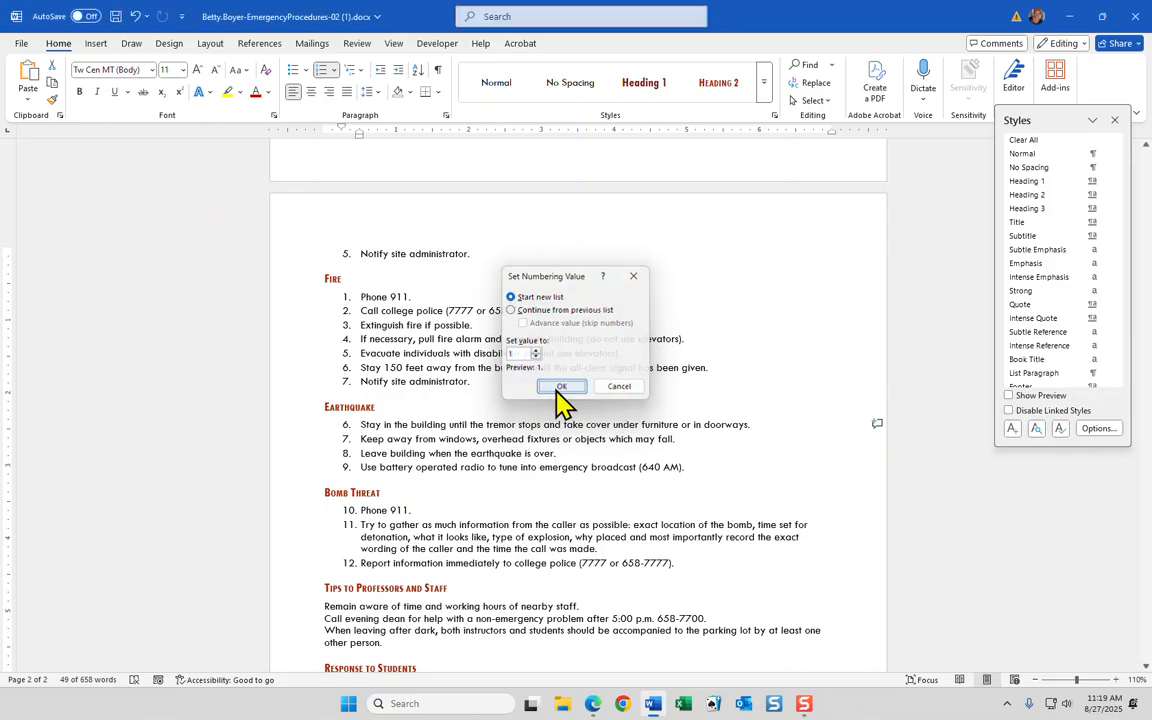
click(558, 387)
- Restart the three-item numbered list under "Bomb Threat" as a new list with its numbering value set to 1
drag(362, 511, 664, 549)
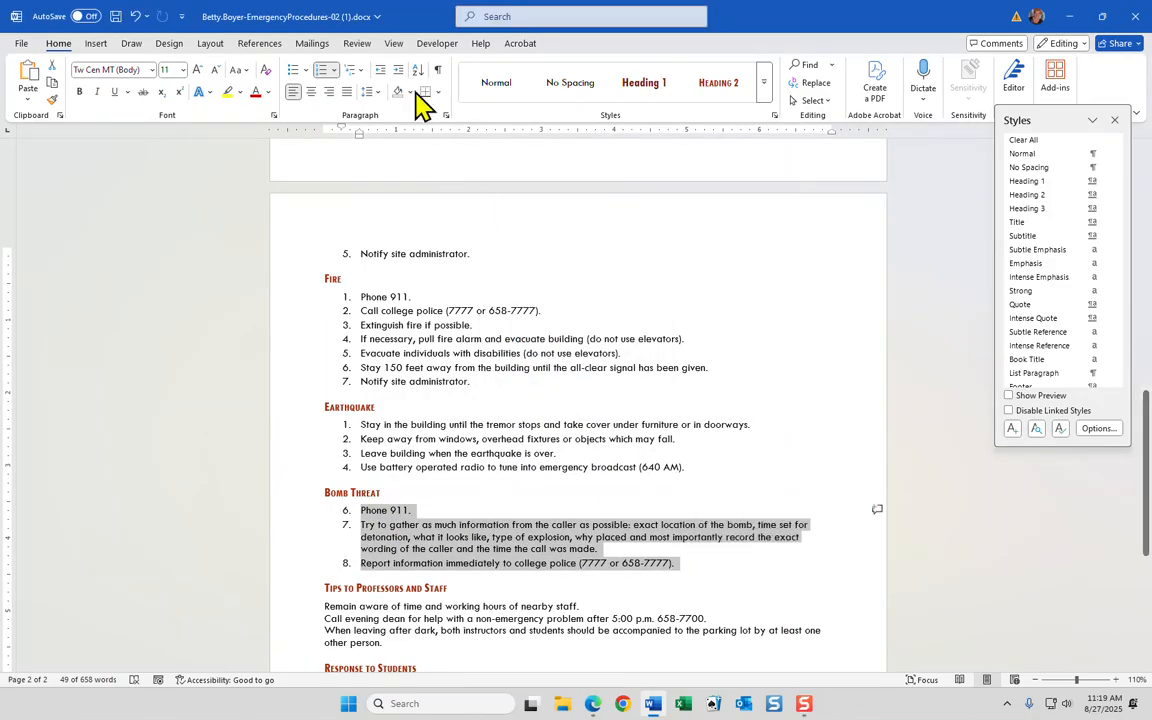
click(334, 71)
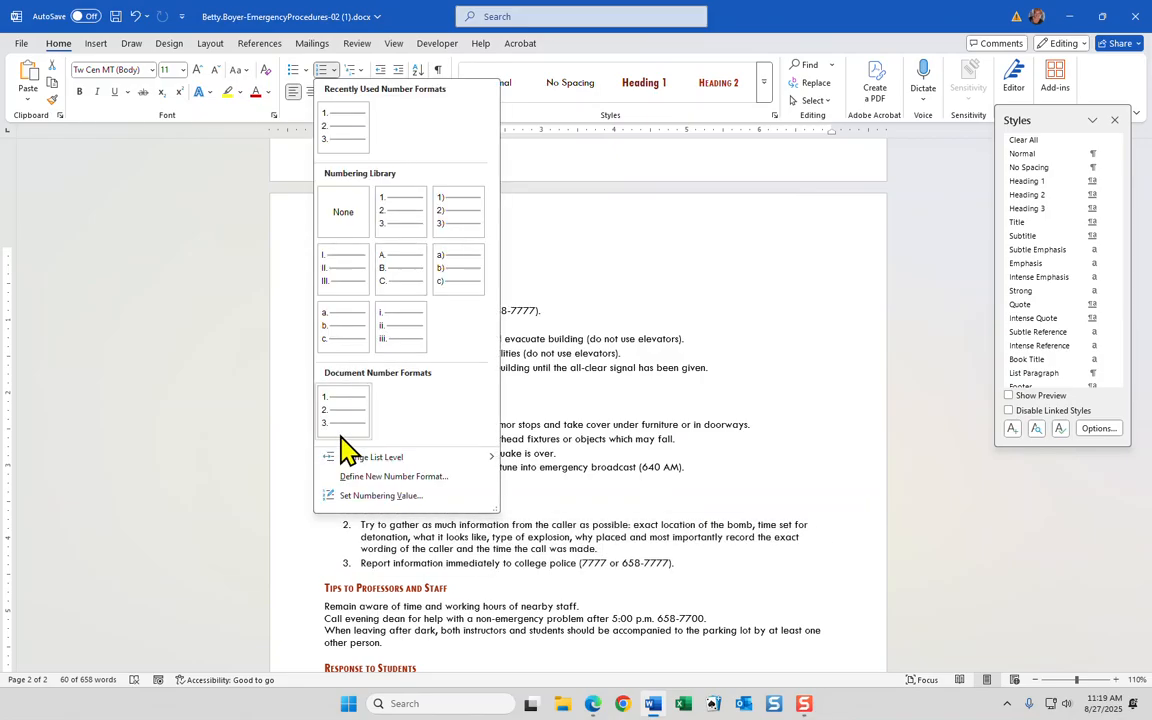
click(370, 495)
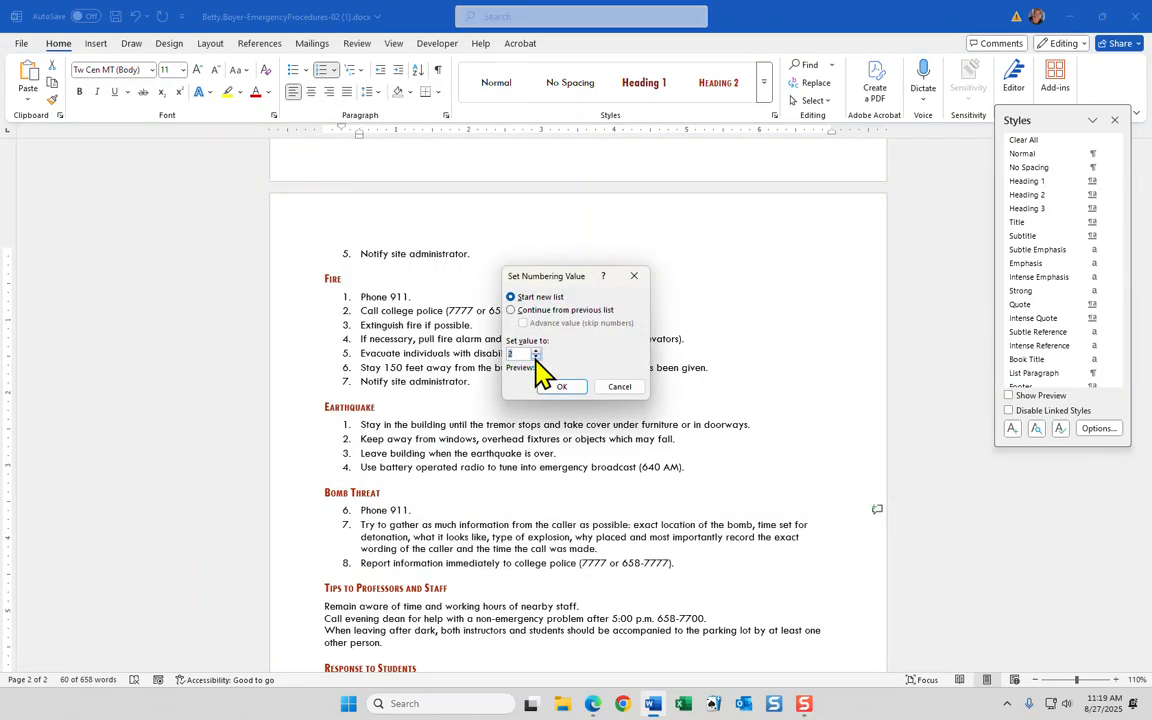
click(561, 386)
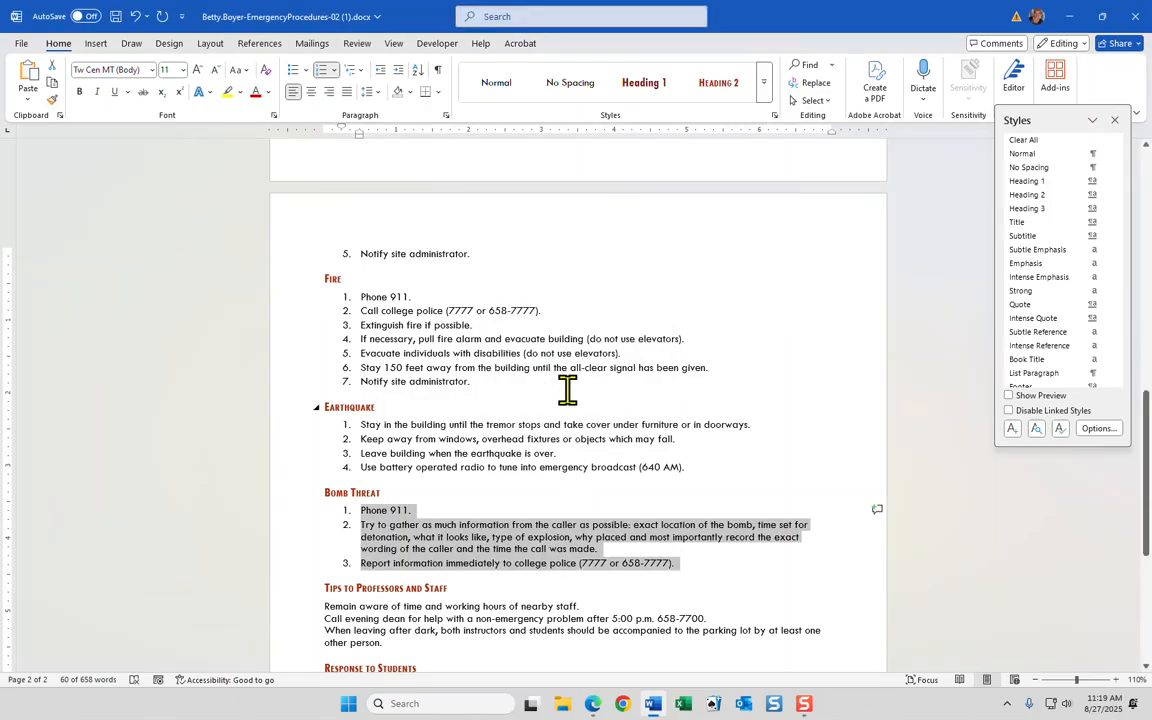
- Examine the numbering of the procedure lists and the sections that are still plain paragraphs throughout the document
scroll(540, 460, down, 2)
scroll(548, 481, up, 3)
scroll(551, 481, up, 5)
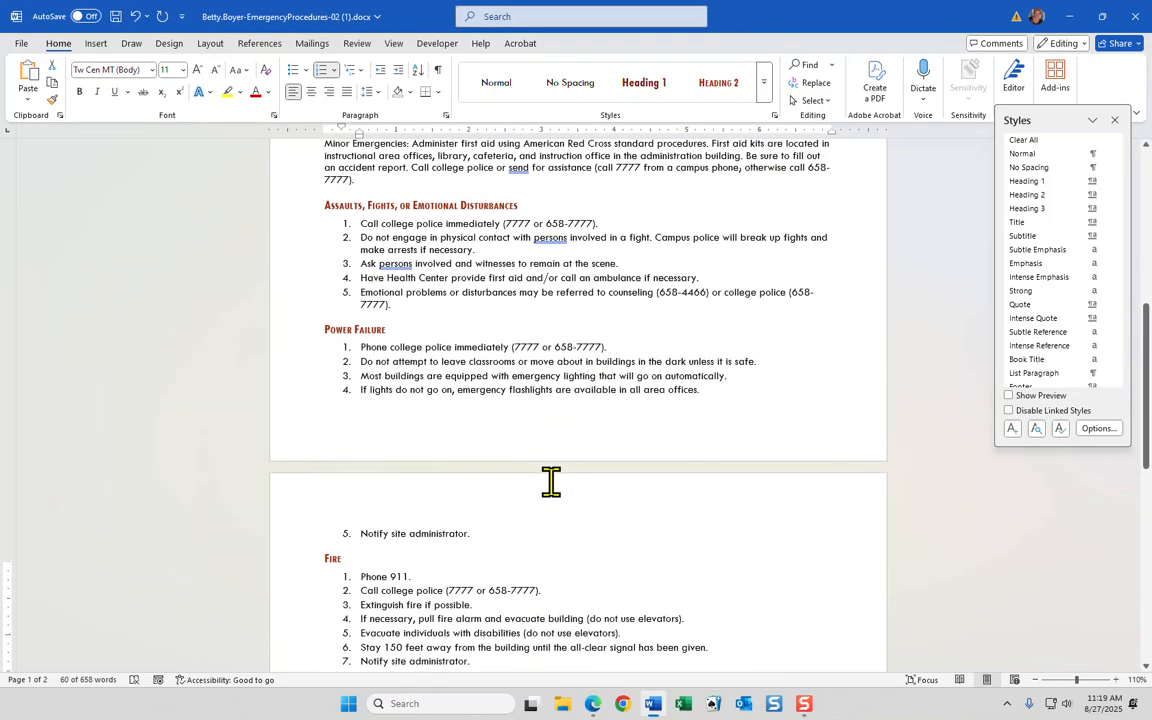
scroll(551, 481, up, 10)
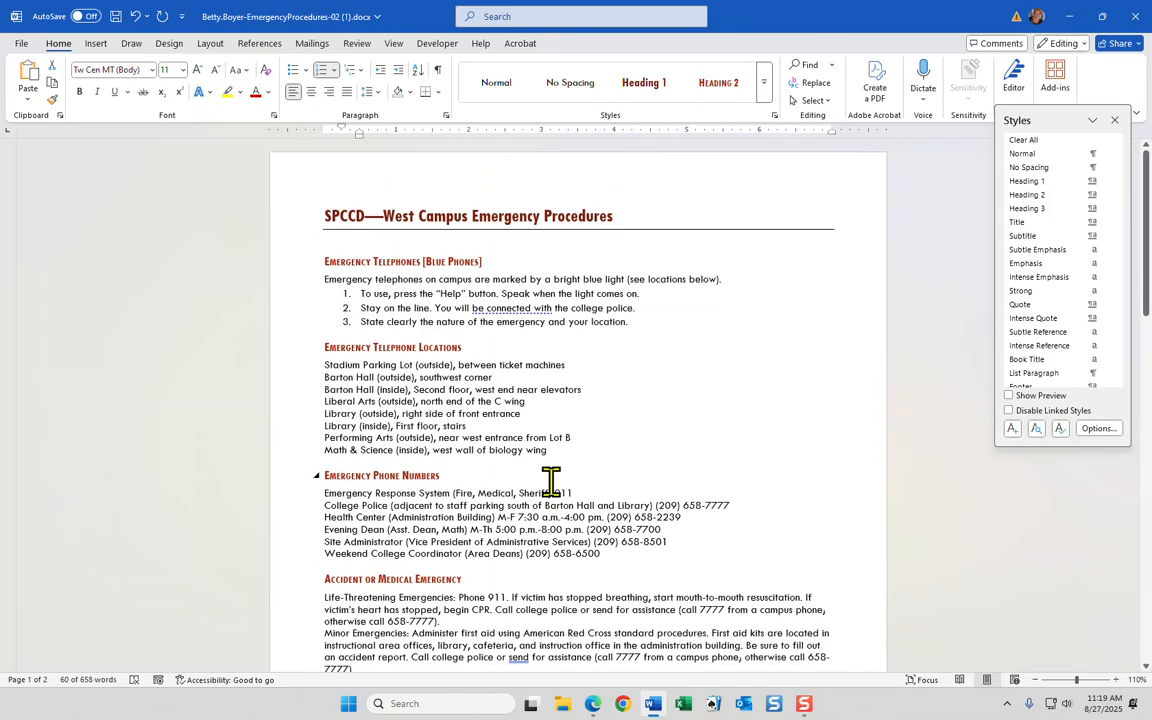
scroll(627, 432, down, 4)
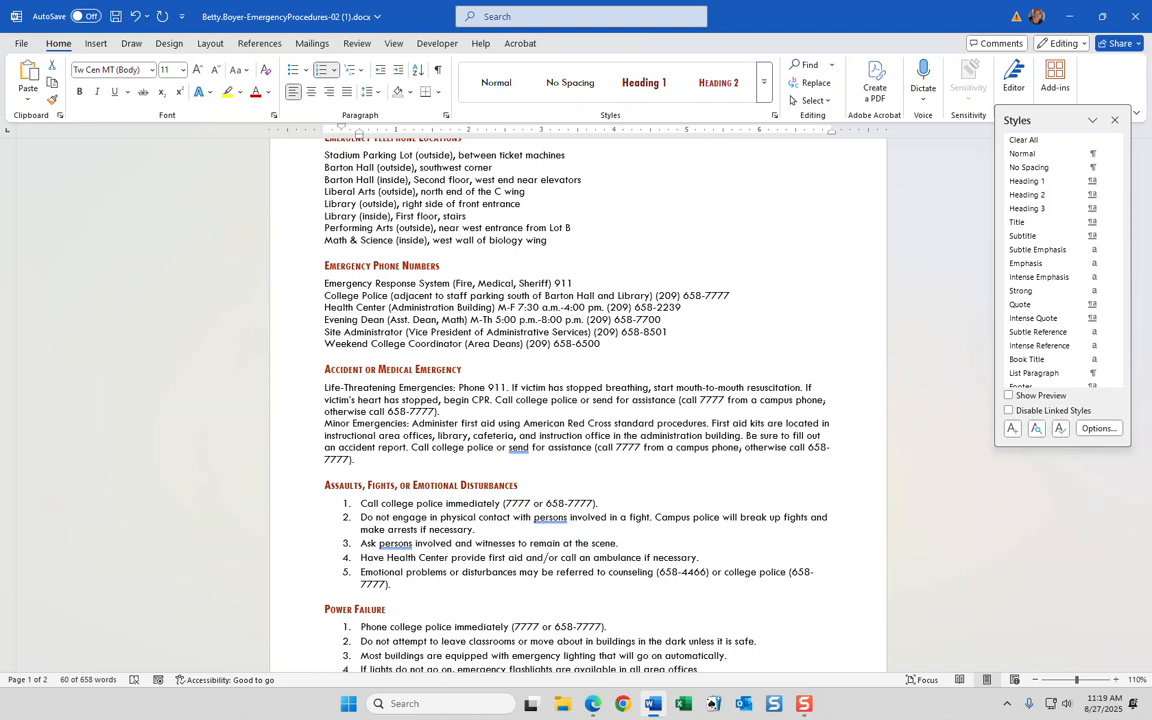
key(alt+Tab)
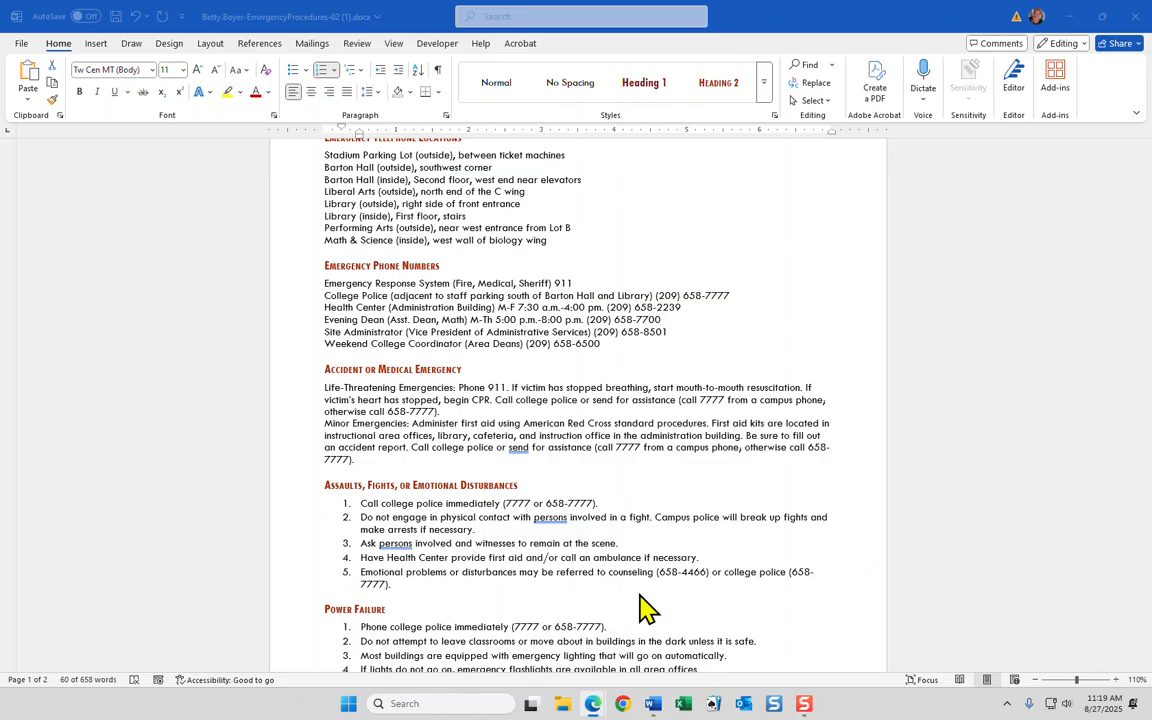
scroll(645, 605, up, 2)
key(ctrl+alt+shift+s)
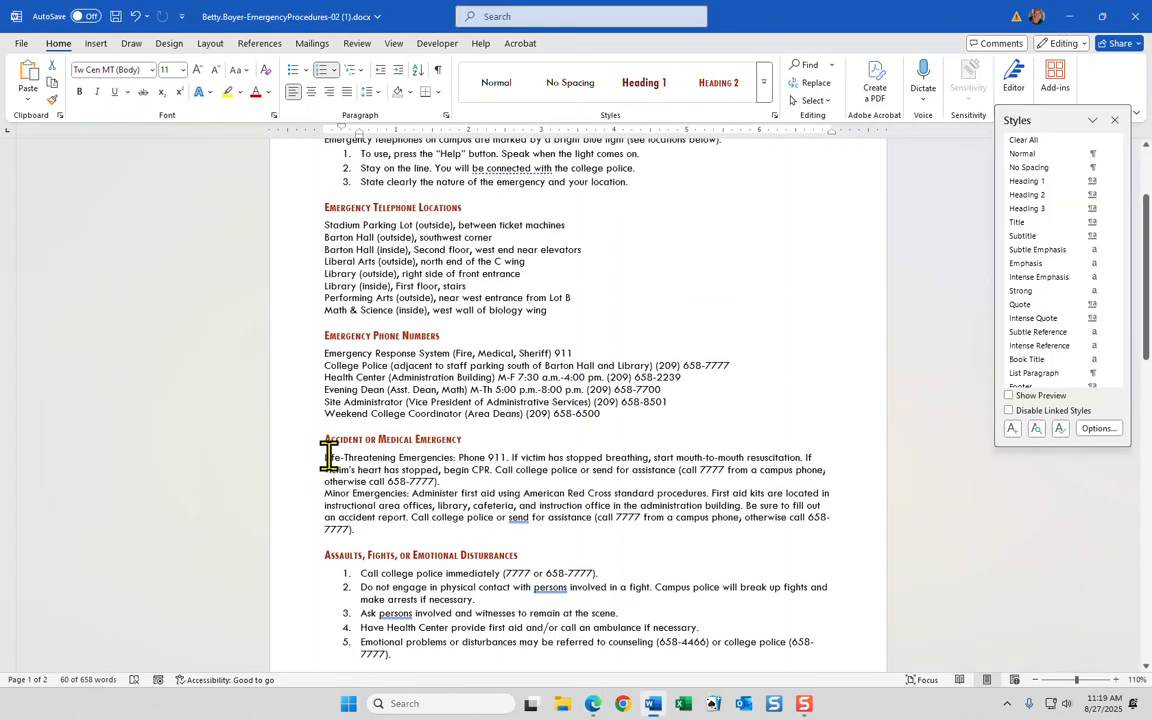
- Select both paragraphs under "Accident or Medical Emergency" and look through the available fonts for symbol fonts such as Webdings
drag(331, 457, 405, 540)
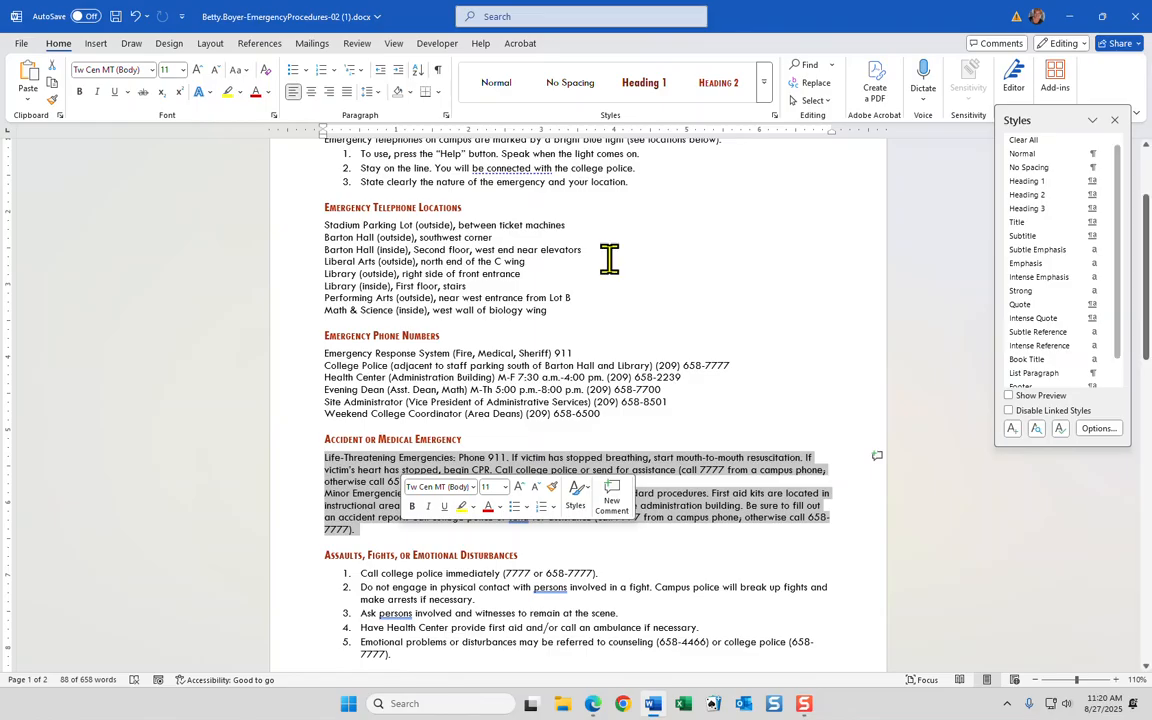
click(153, 72)
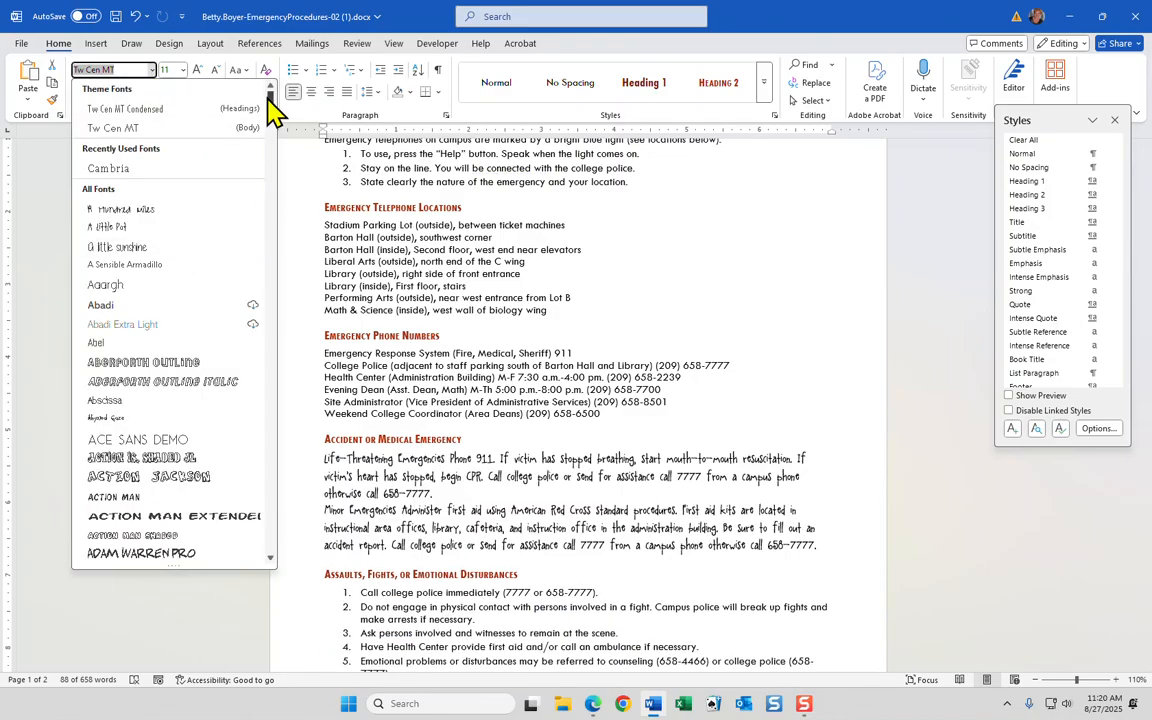
drag(269, 100, 270, 590)
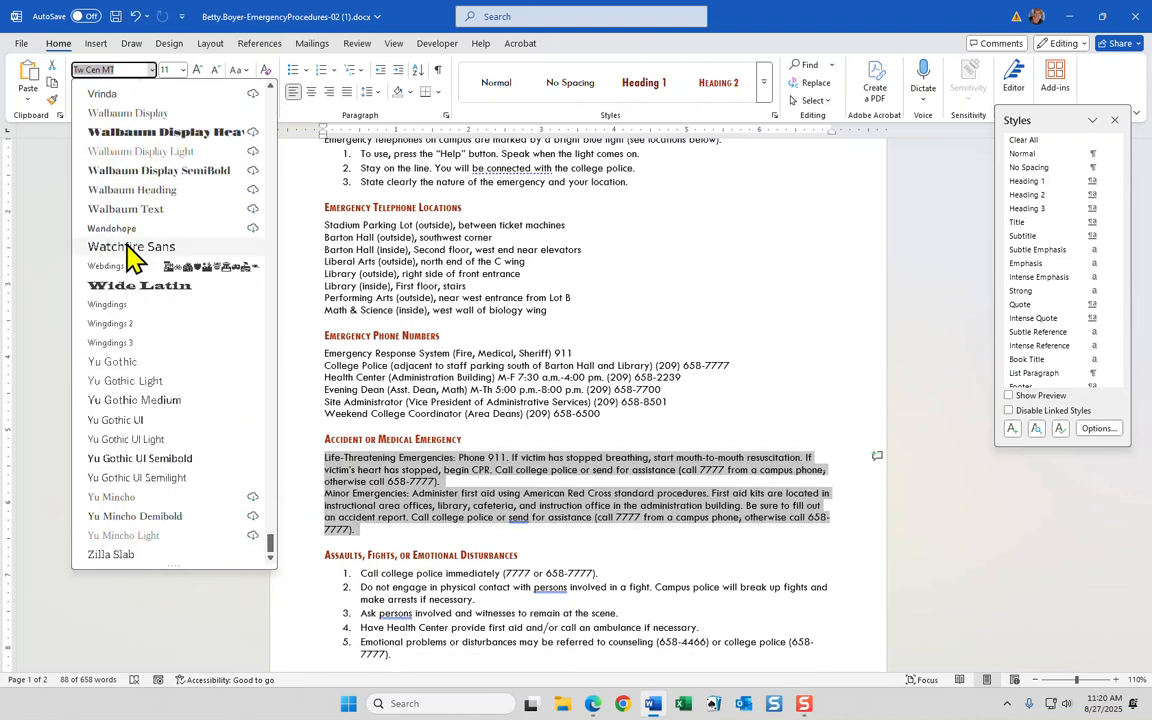
scroll(160, 220, up, 2)
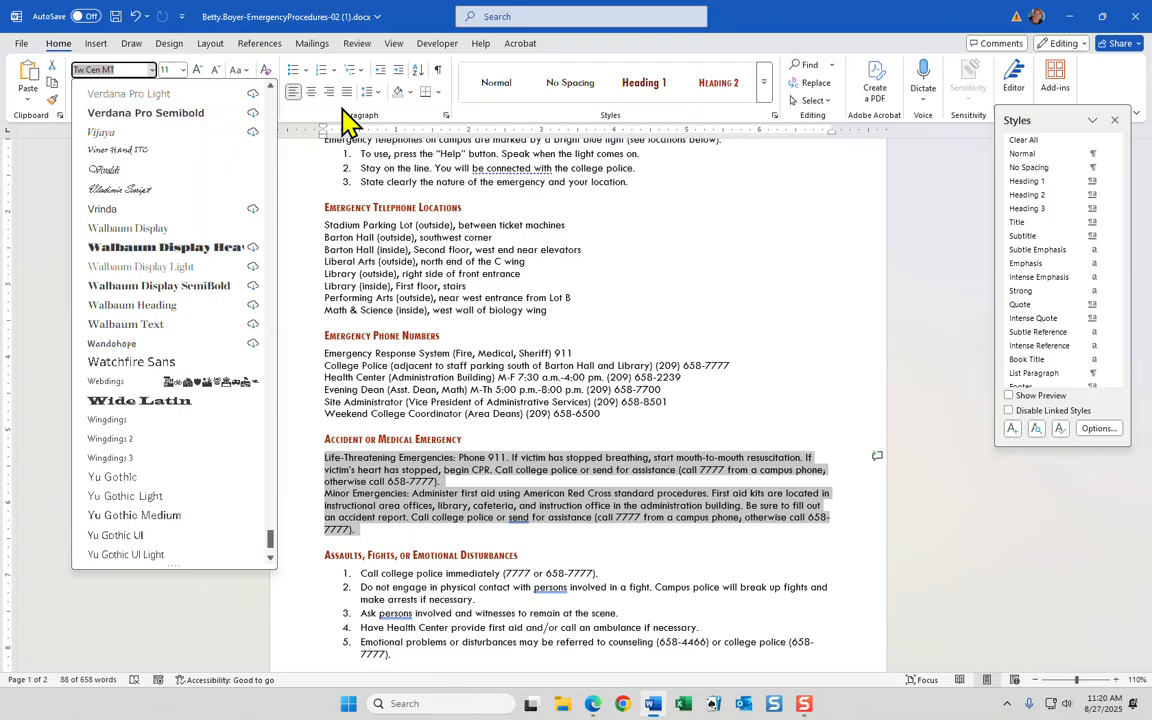
- Start defining a new symbol bullet for the selected "Accident or Medical Emergency" paragraphs and choose Webdings as the symbol font
click(305, 71)
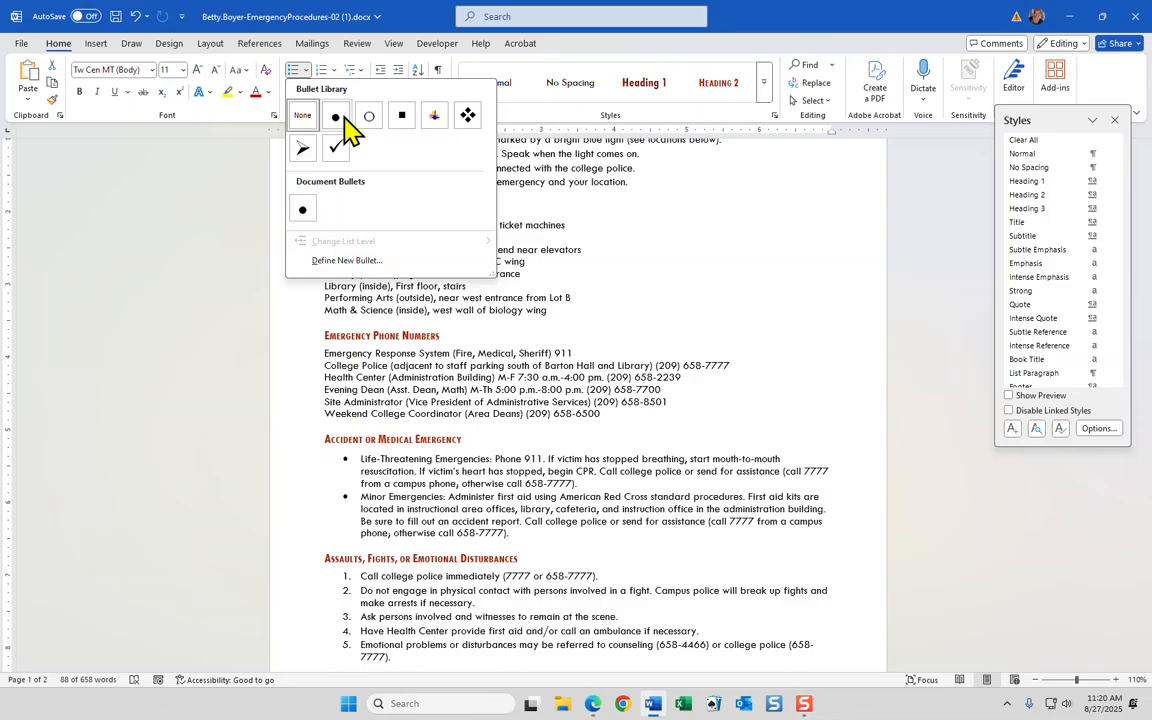
click(340, 260)
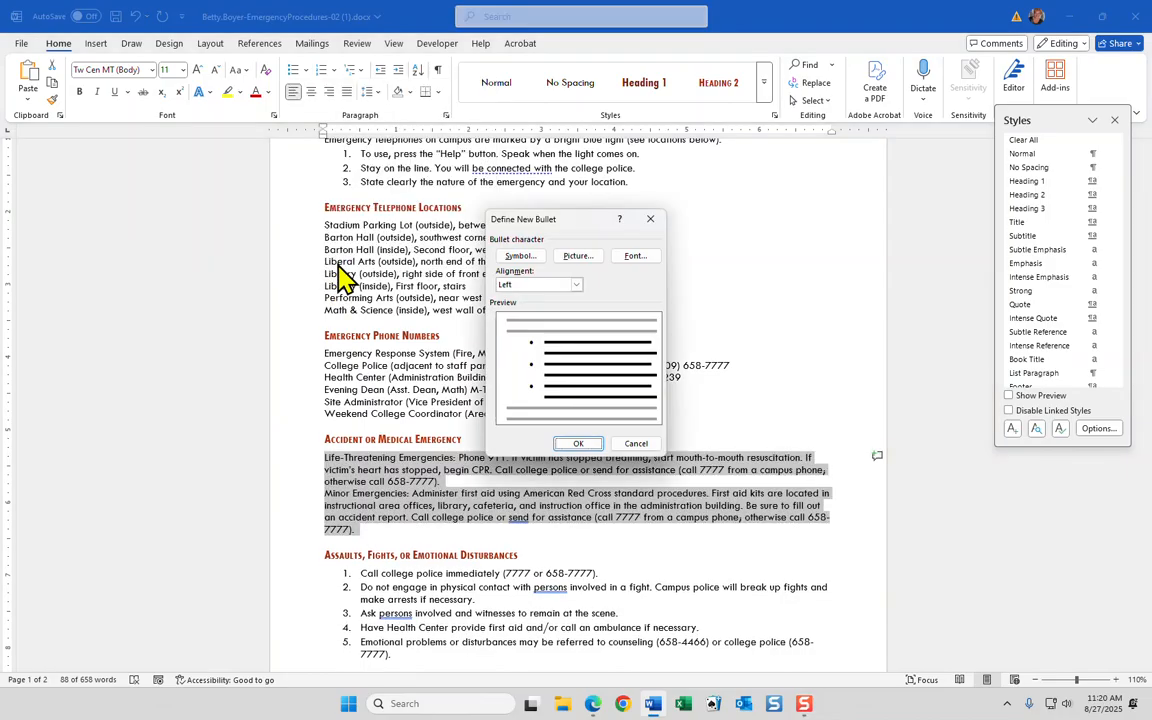
click(522, 256)
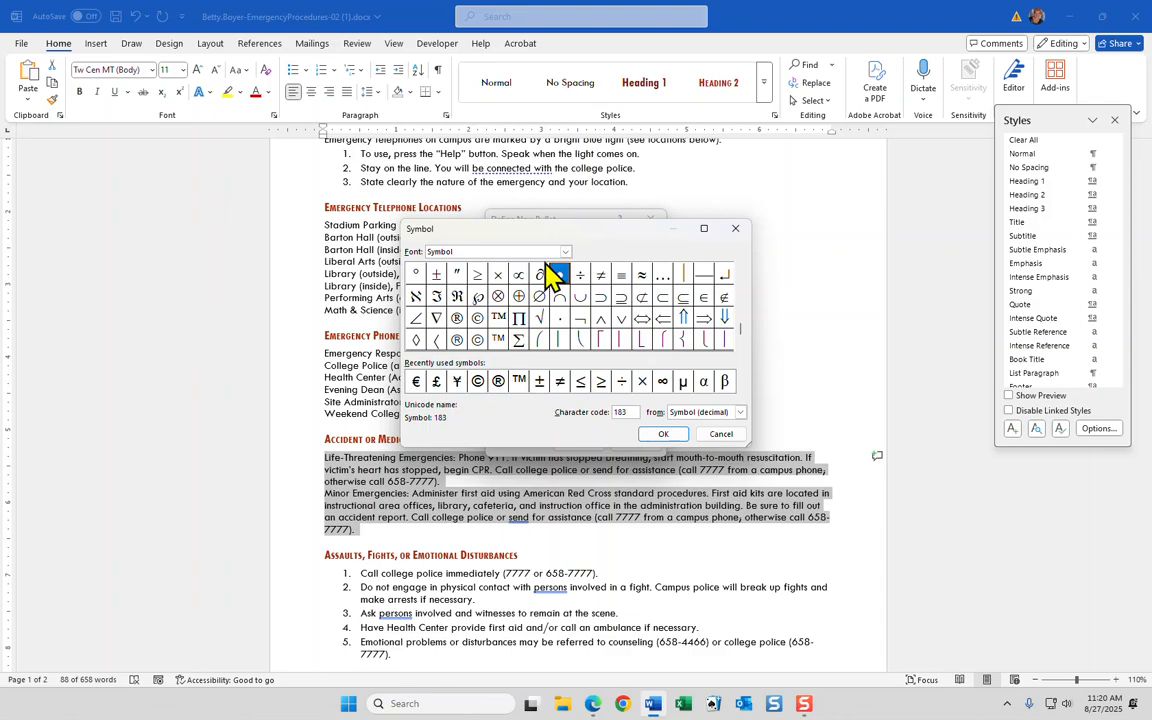
click(565, 252)
scroll(540, 288, down, 8)
scroll(540, 288, down, 8)
scroll(538, 277, down, 8)
scroll(538, 277, down, 5)
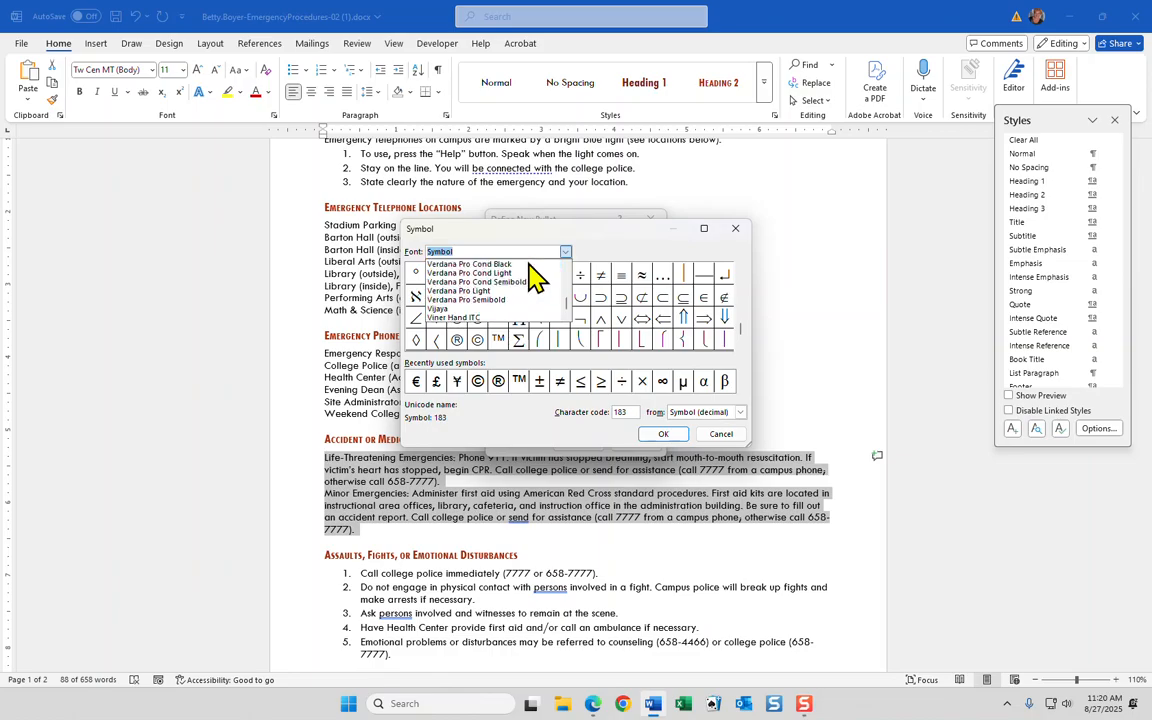
scroll(538, 277, down, 3)
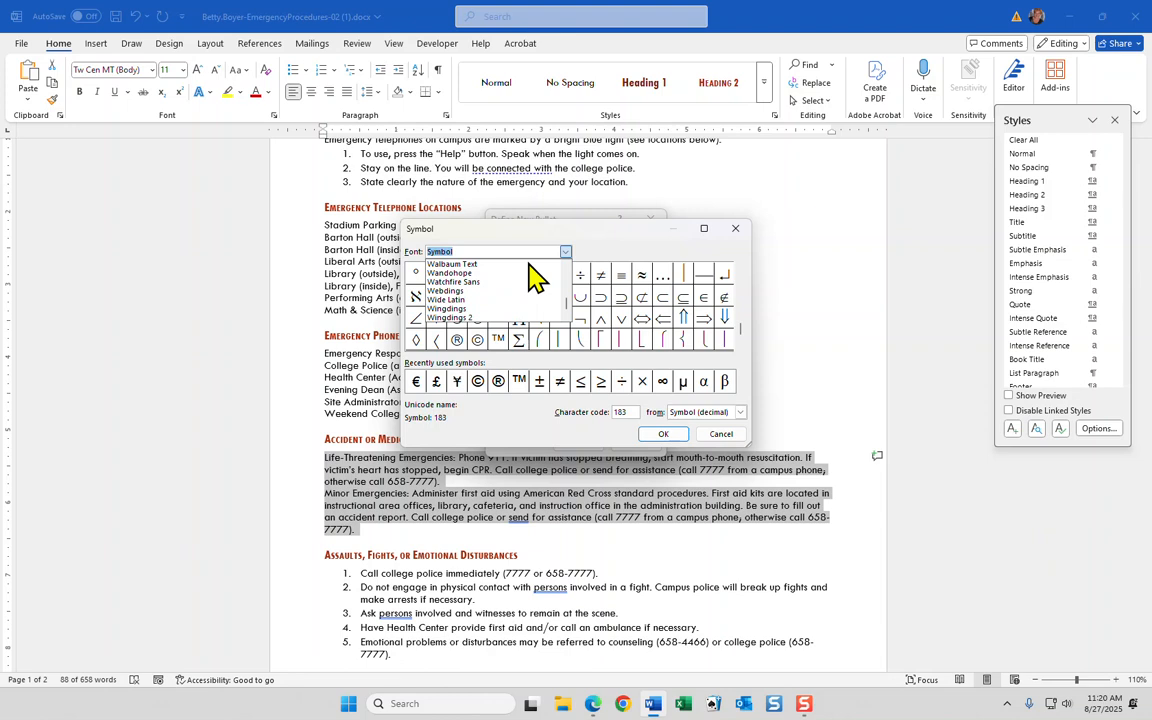
click(434, 292)
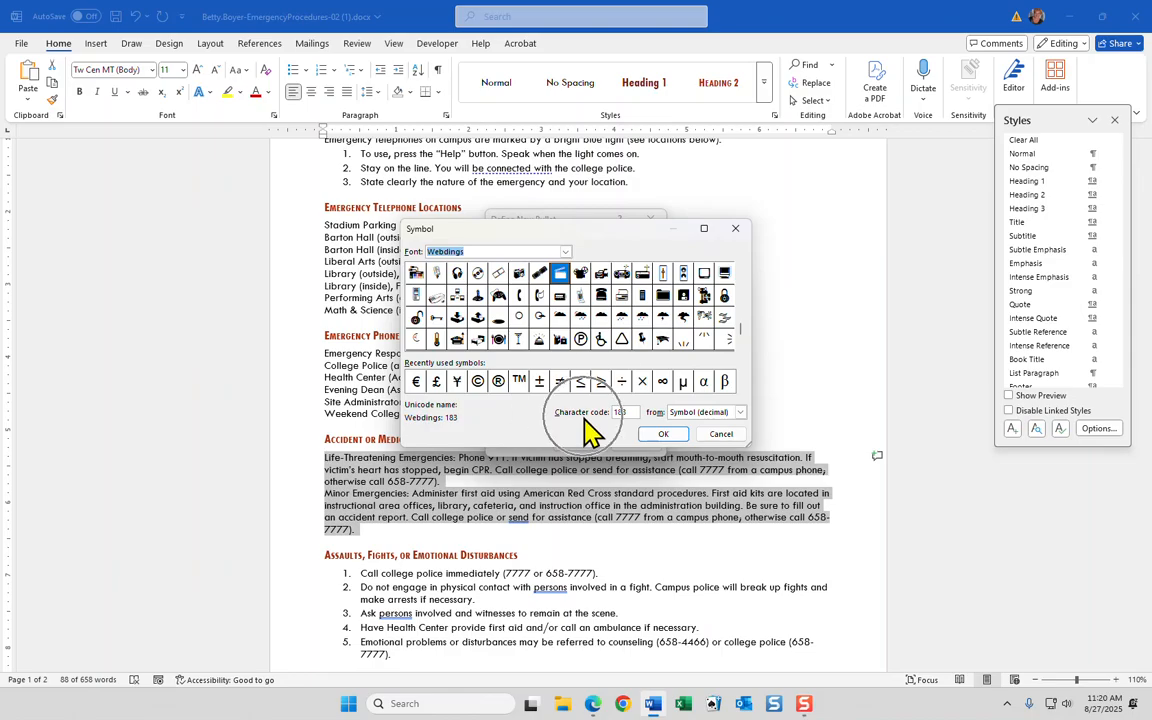
- Set the bullet symbol to Webdings character code 56 and apply the new bullet to the selected paragraphs
drag(638, 415, 566, 418)
text(56)
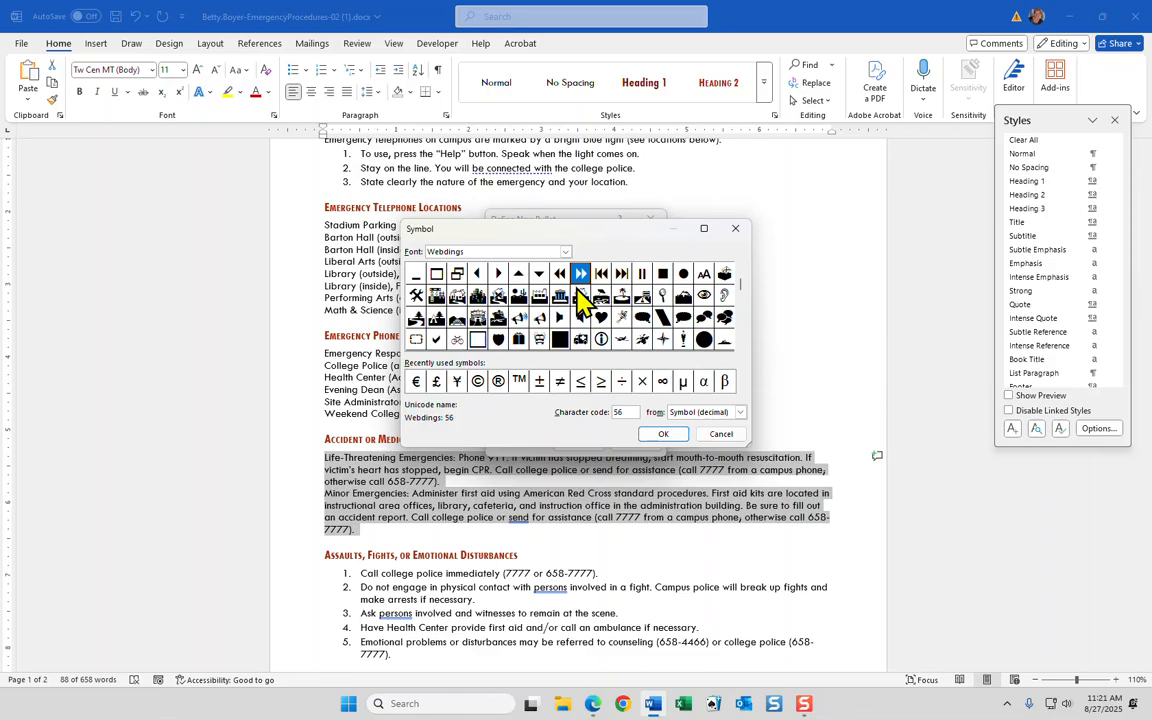
click(662, 436)
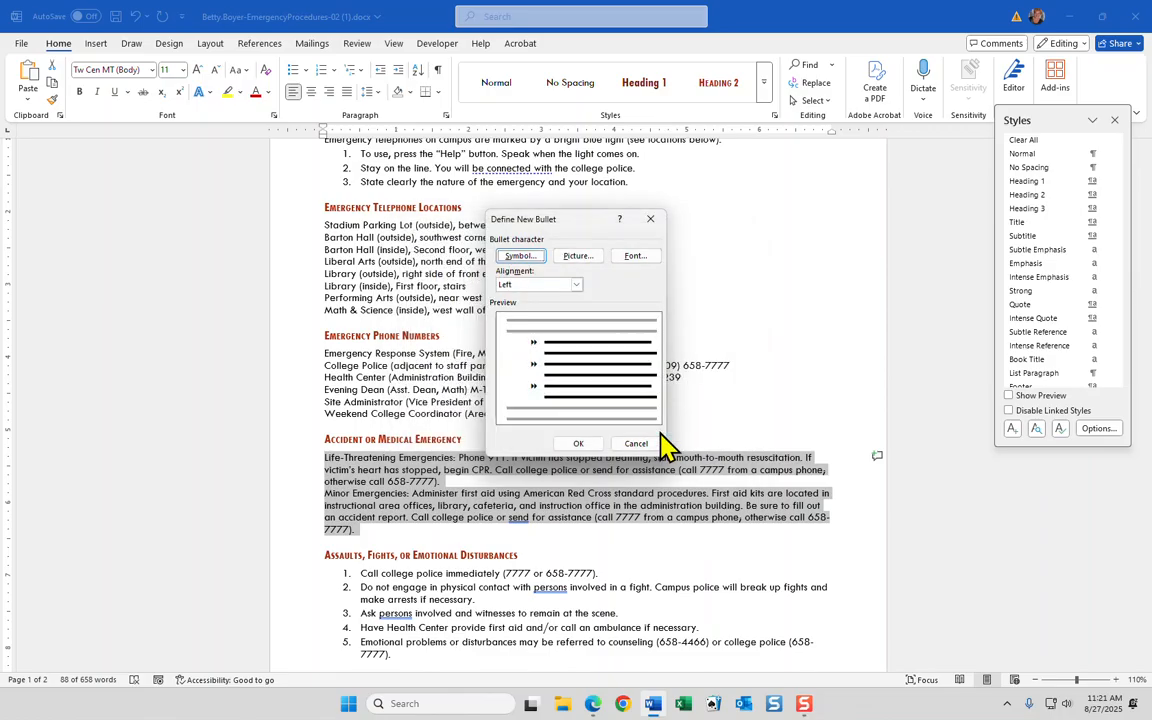
click(580, 446)
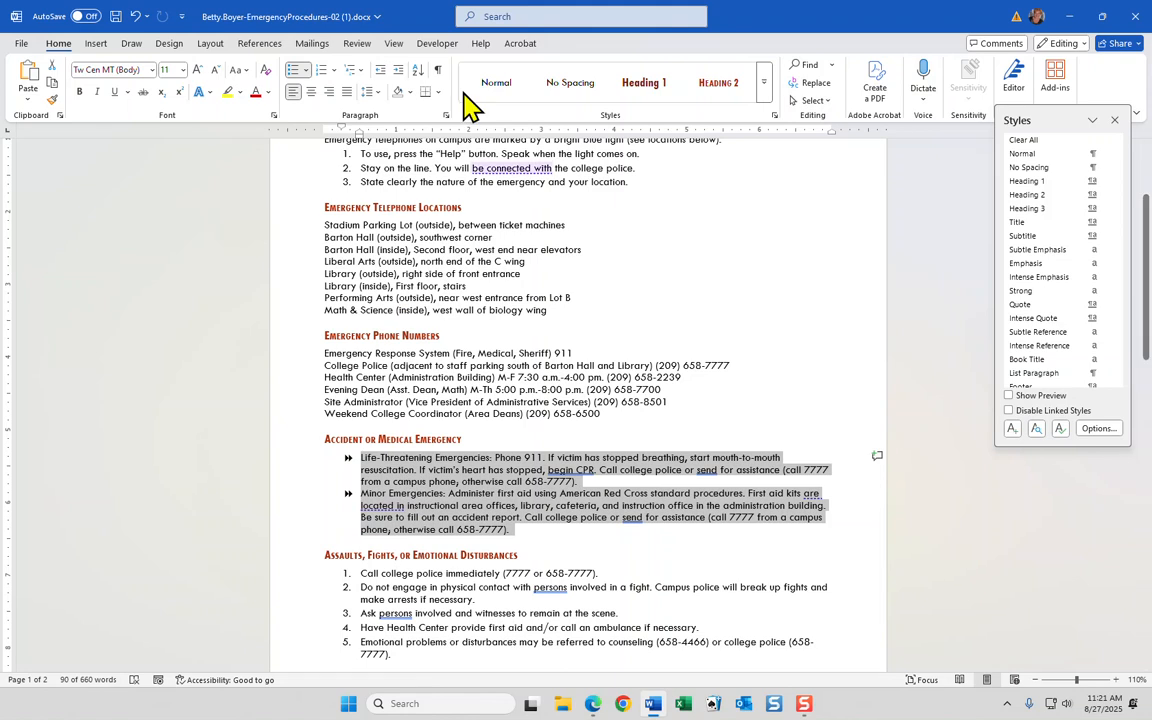
- Set the paragraph spacing of the two bulleted items under "Accident or Medical Emergency" to 2 pt before and 2 pt after
click(446, 115)
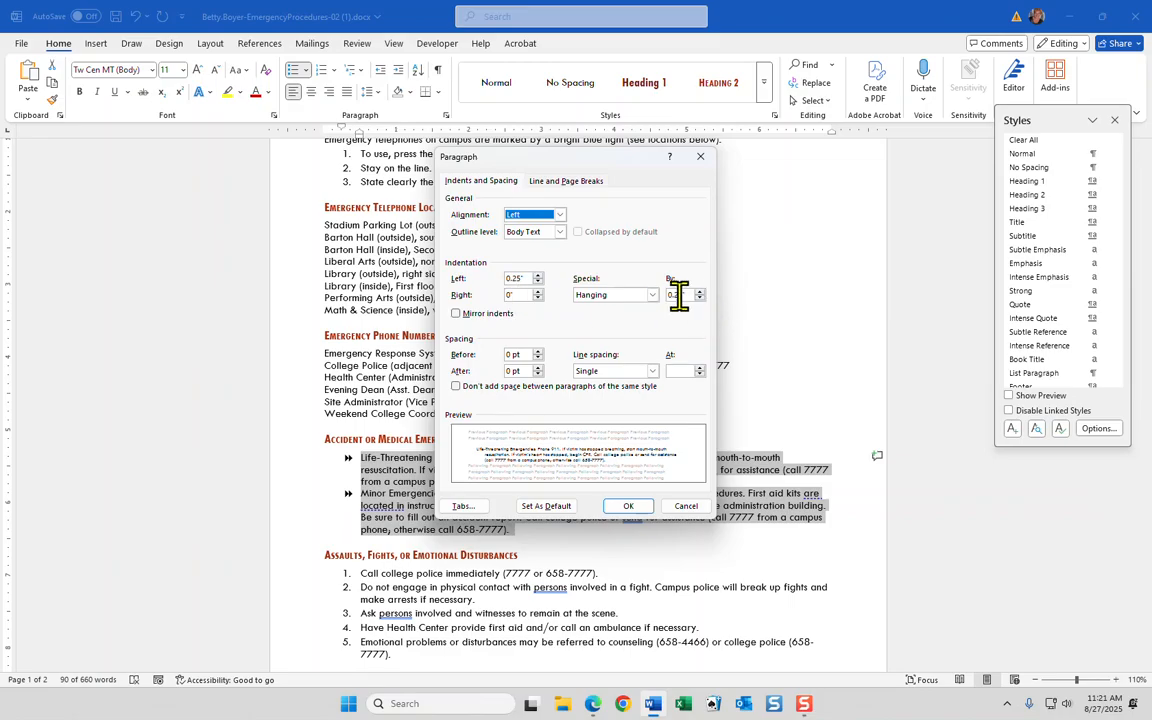
click(529, 355)
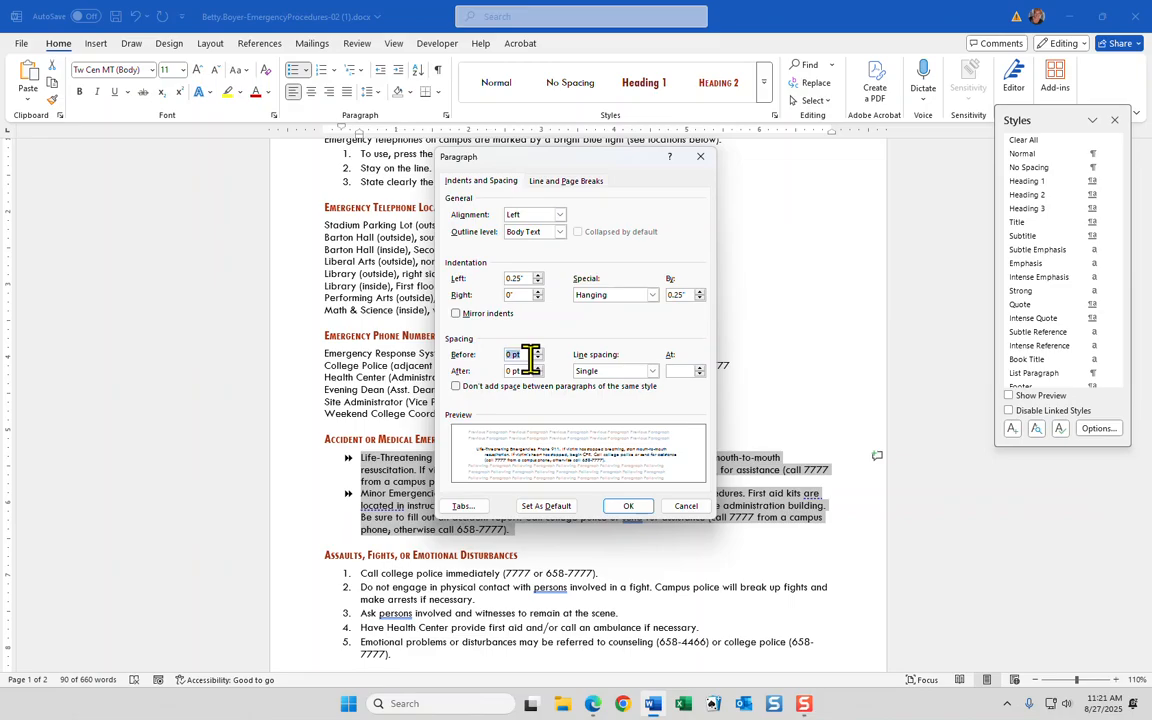
text(2)
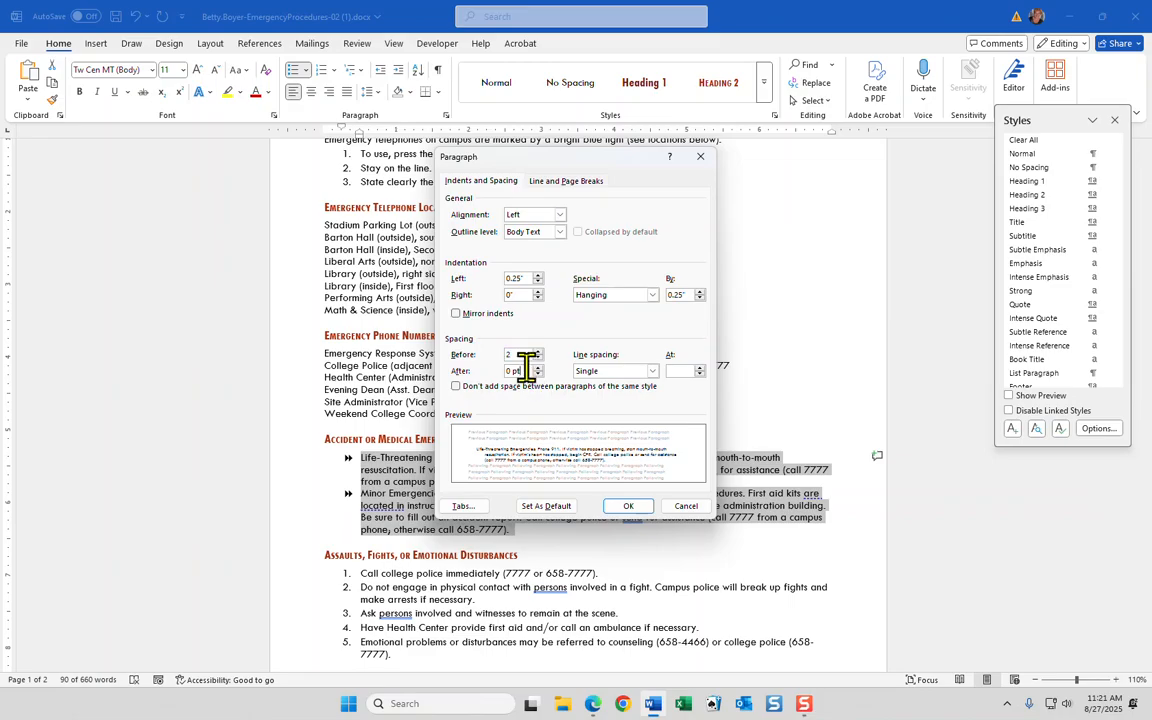
text(2)
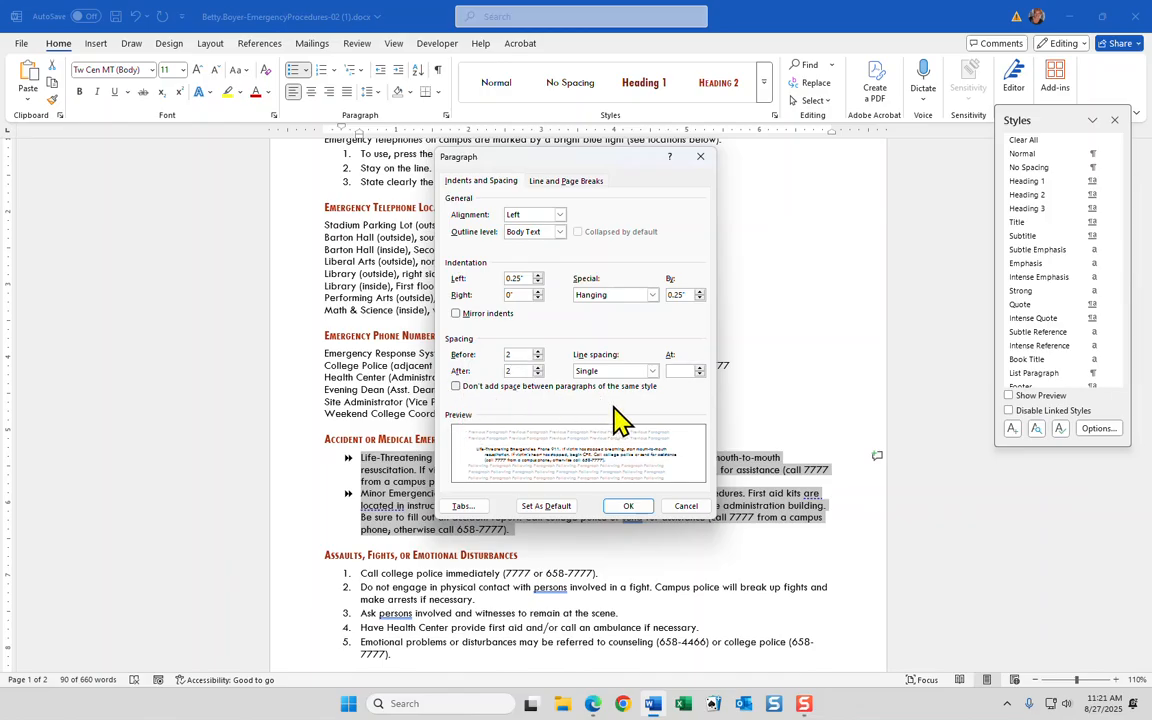
click(628, 506)
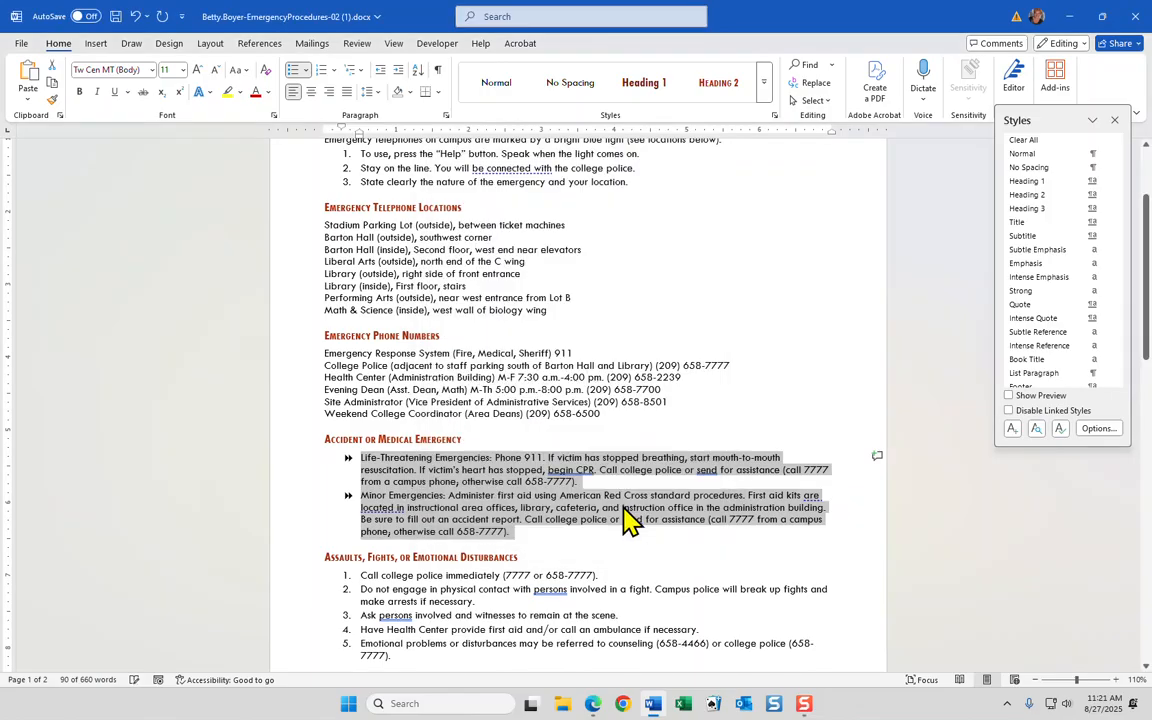
- Copy the bullet formatting from the "Accident or Medical Emergency" paragraphs to all paragraphs under "Tips to Professors and Staff" and "Response to Students"
click(53, 104)
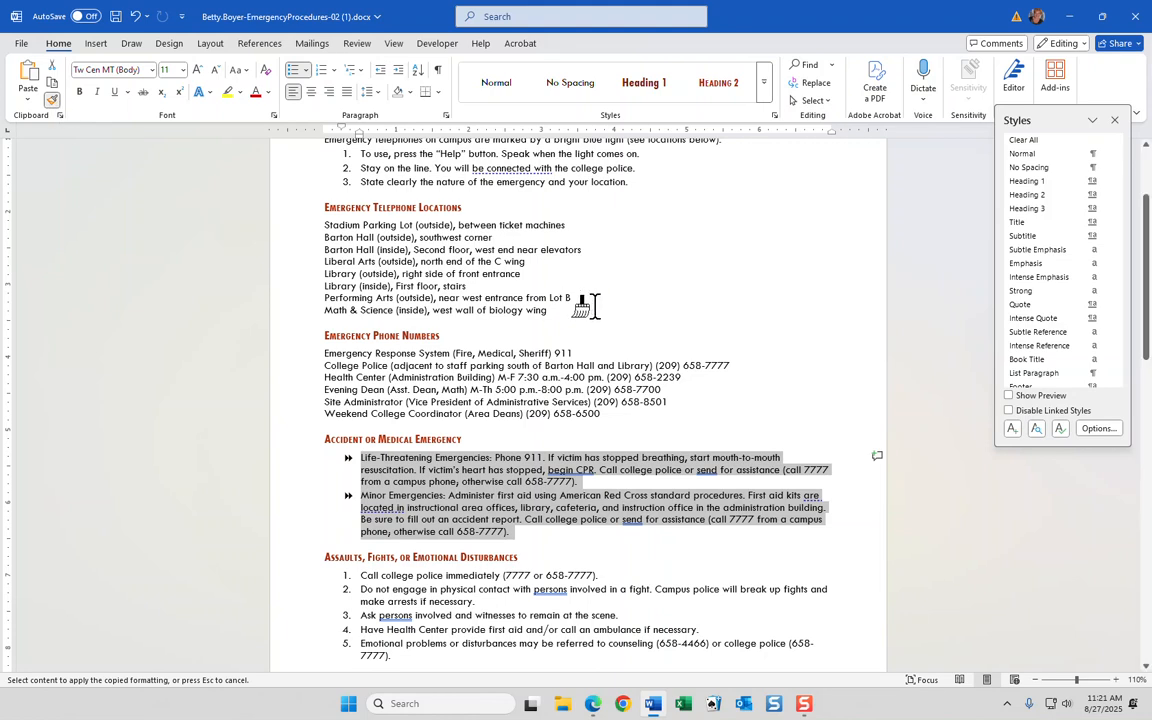
scroll(588, 305, down, 5)
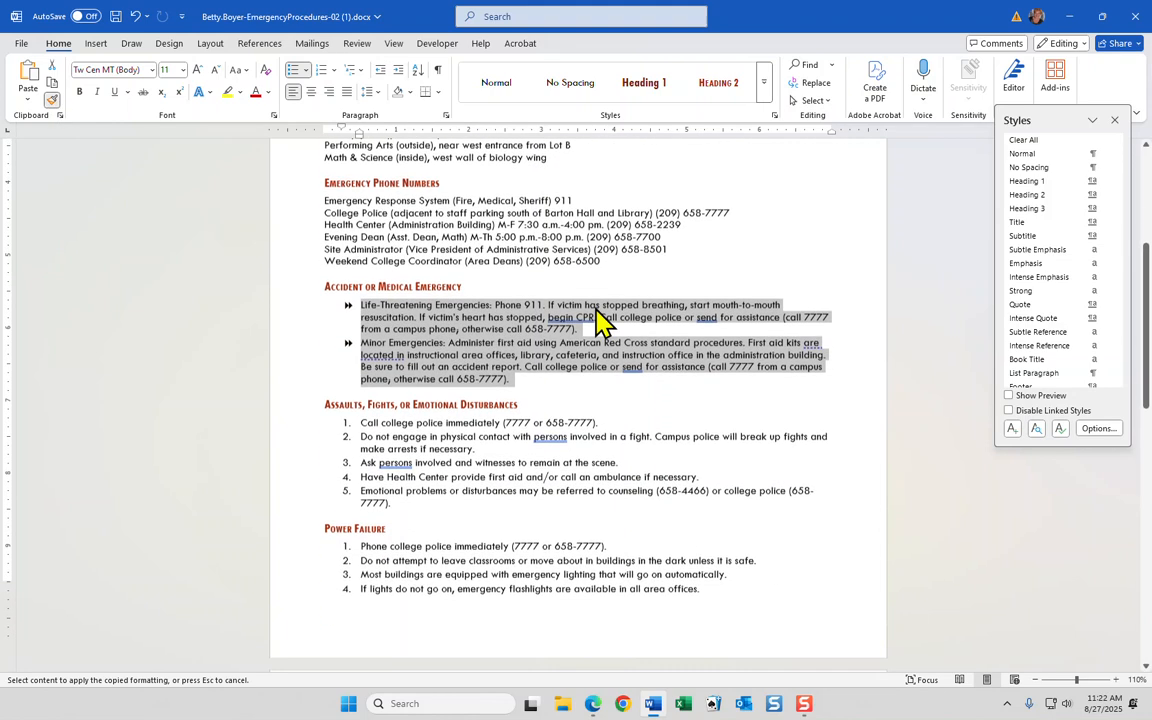
scroll(572, 327, up, 5)
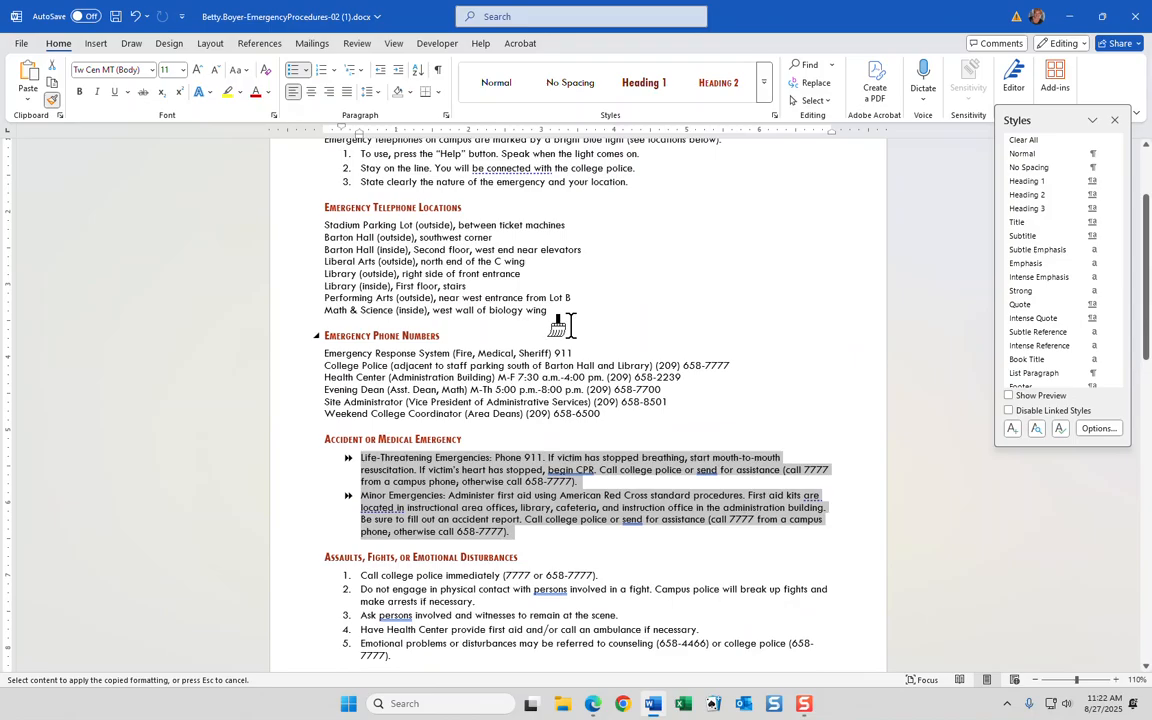
scroll(378, 375, up, 2)
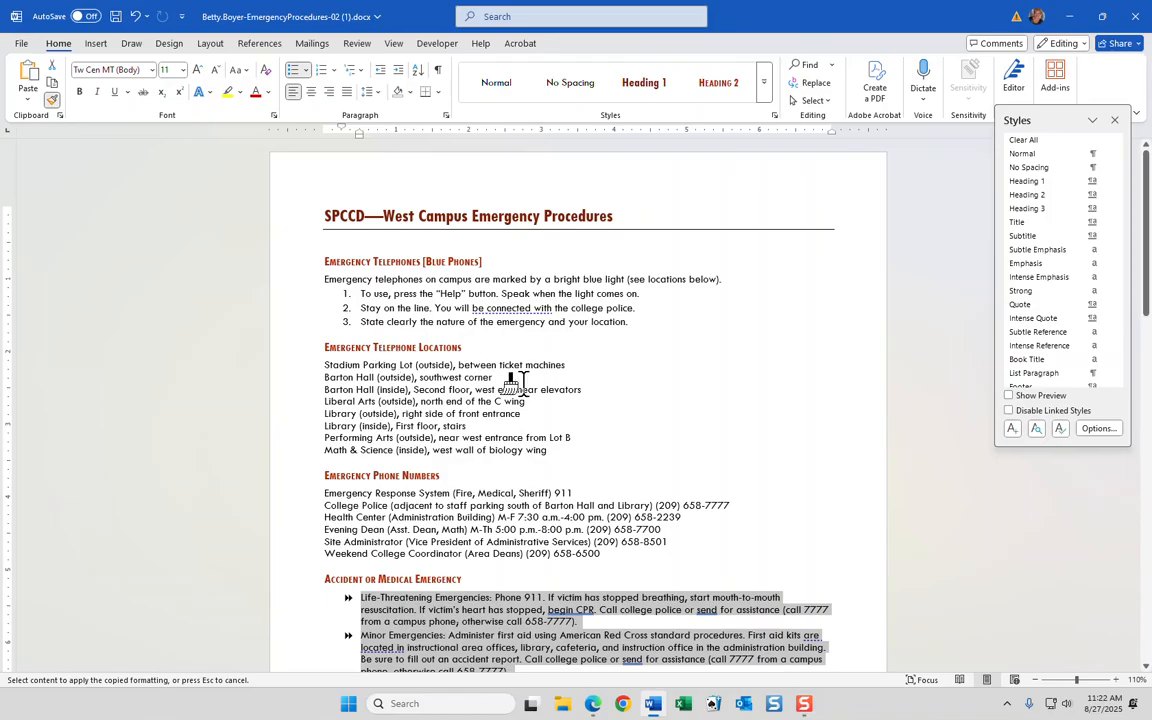
scroll(580, 402, down, 3)
scroll(587, 401, down, 12)
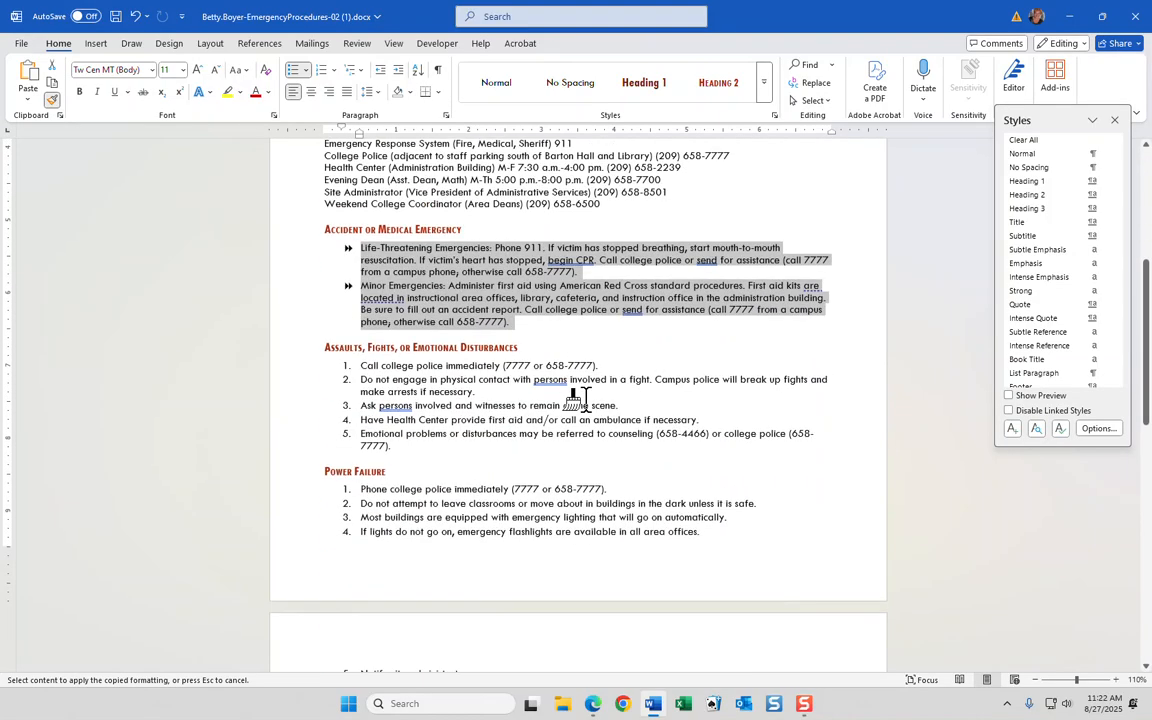
scroll(581, 398, down, 3)
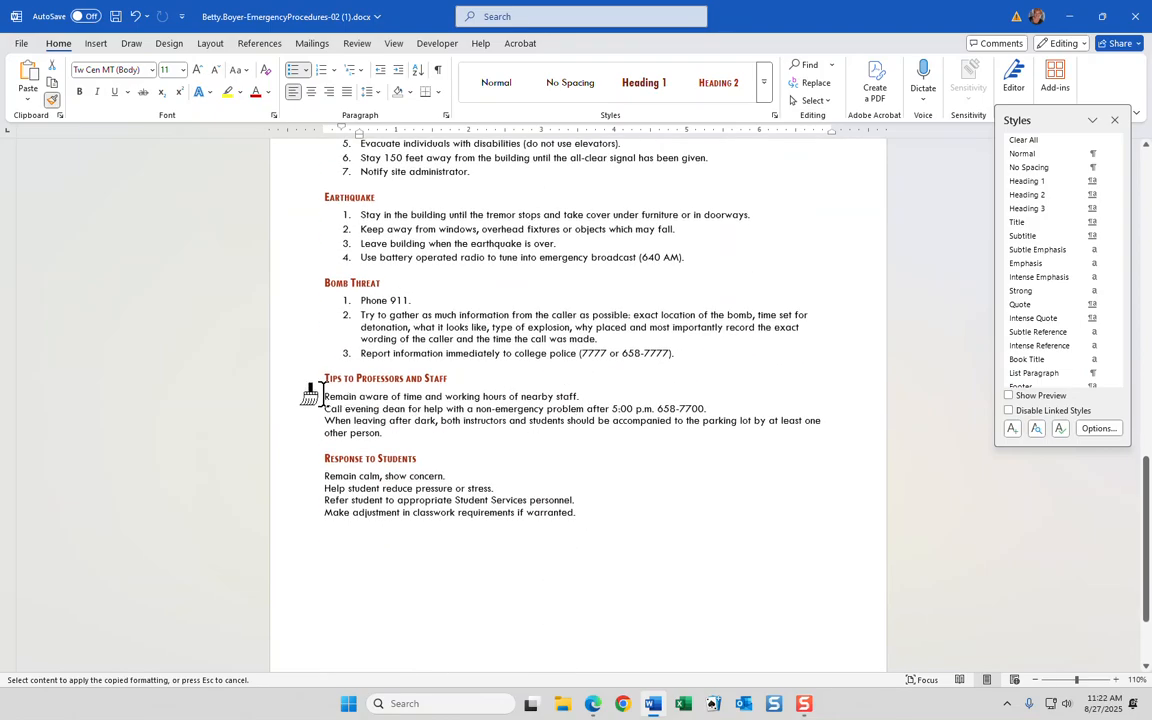
drag(323, 394, 407, 432)
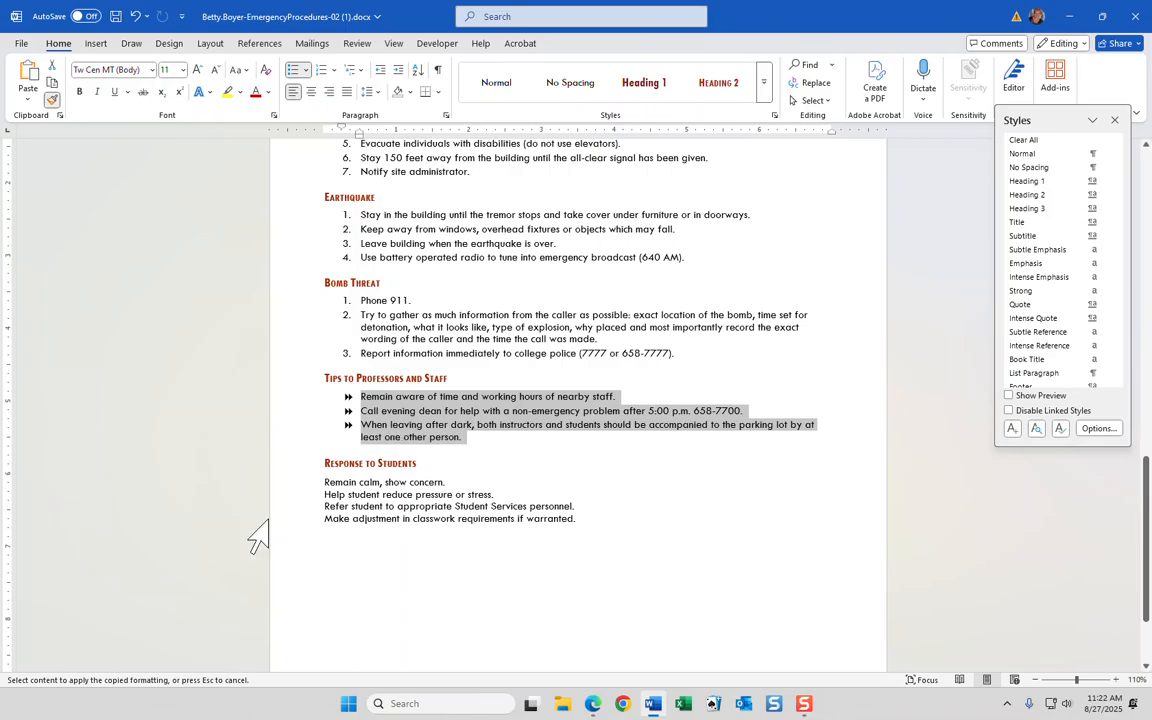
mouse_move(318, 481)
mouse_down()
mouse_move(527, 501)
mouse_move(590, 527)
mouse_up()
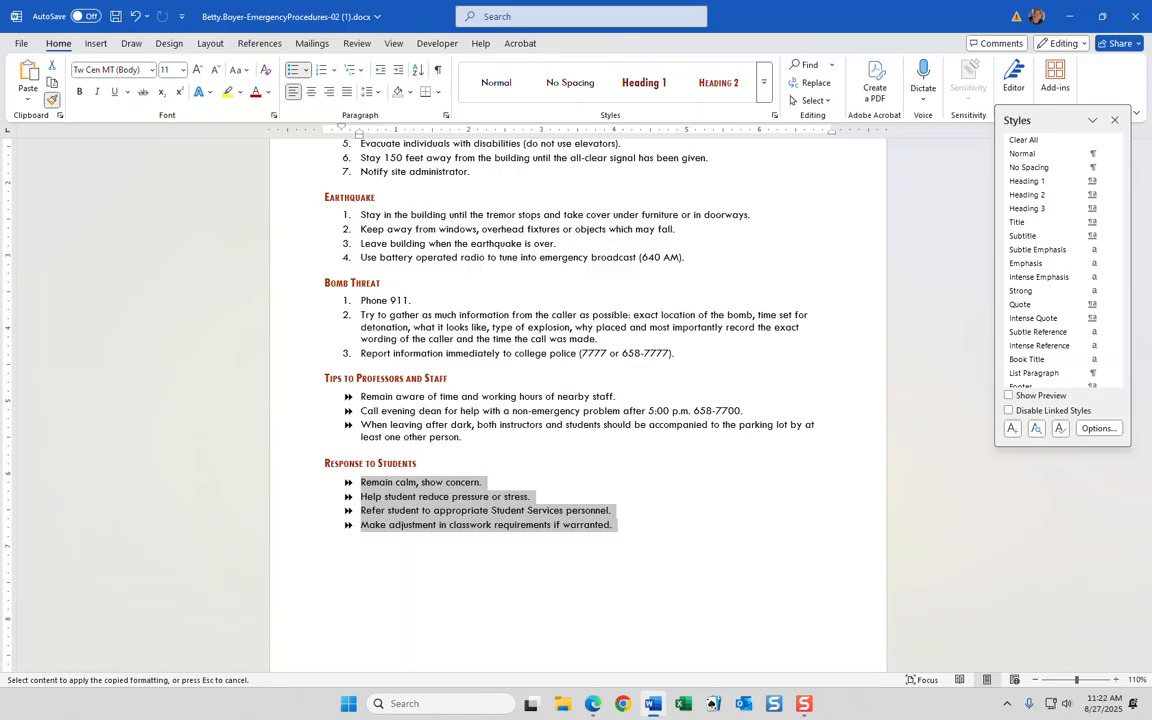
- Switch briefly to Microsoft Edge, then return to the Word document and review the emergency telephone and phone number sections
click(593, 704)
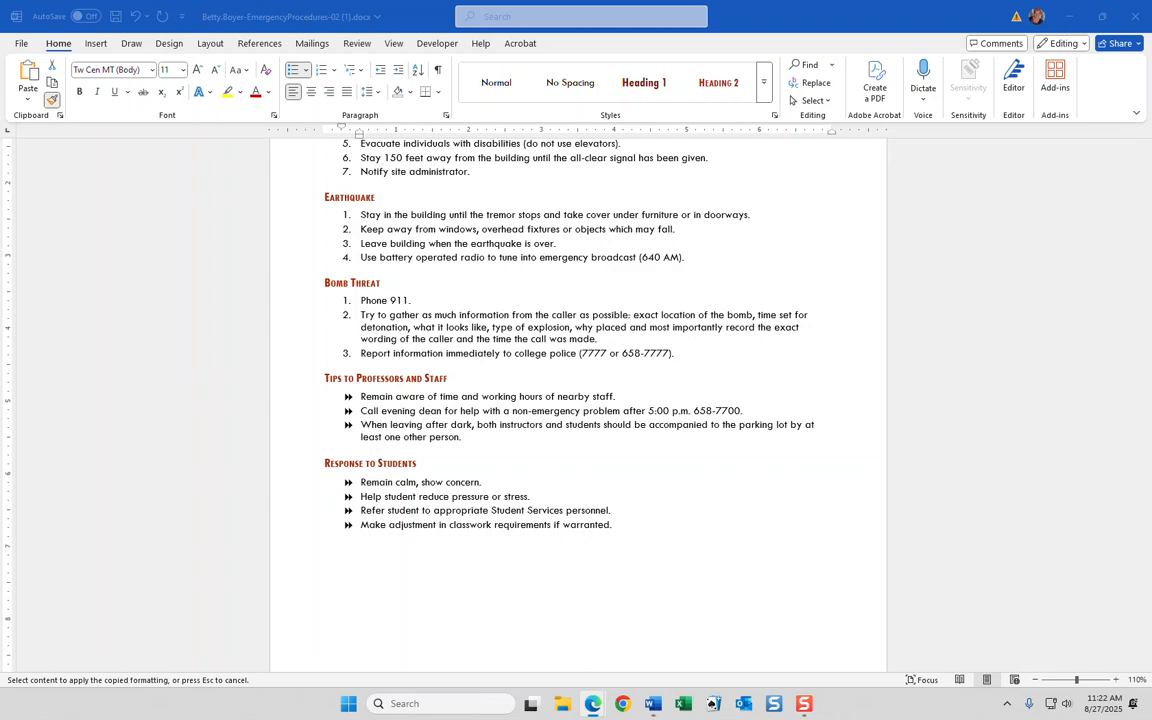
click(663, 560)
scroll(663, 550, up, 5)
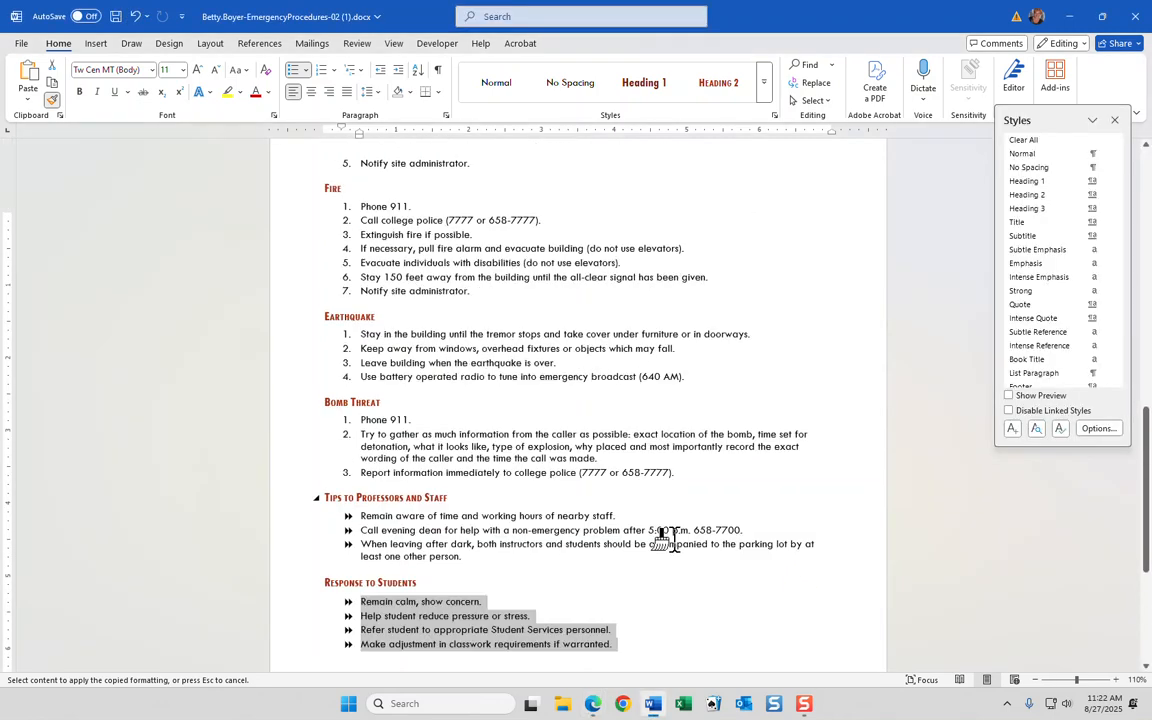
scroll(668, 538, up, 15)
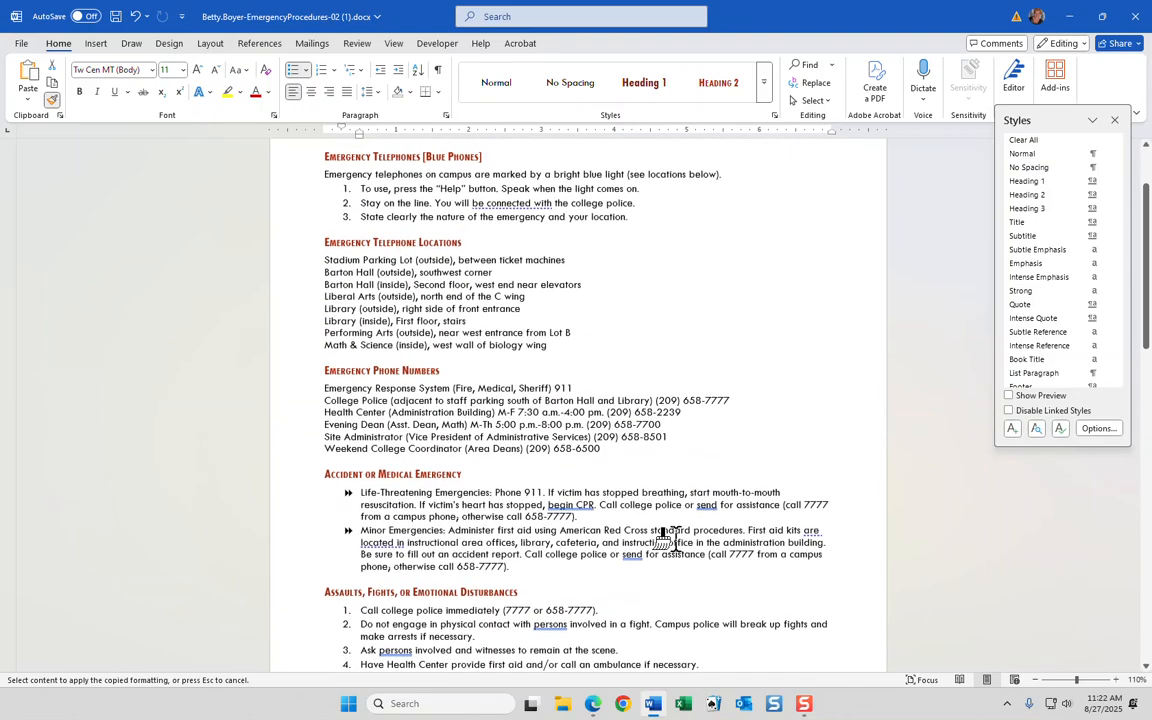
- Turn off the active Format Painter
scroll(668, 538, up, 1)
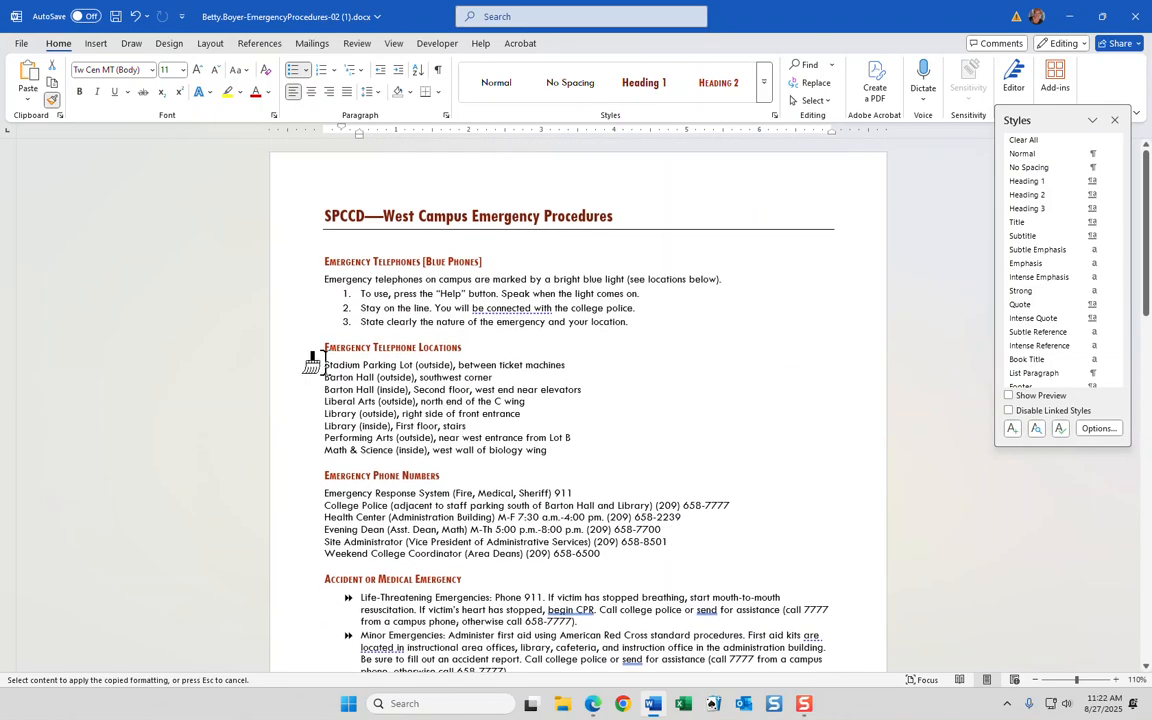
click(52, 100)
- Set the lines under Emergency Telephone Locations to a 0.25" left indent with 2 pt spacing before and after
drag(321, 368, 571, 446)
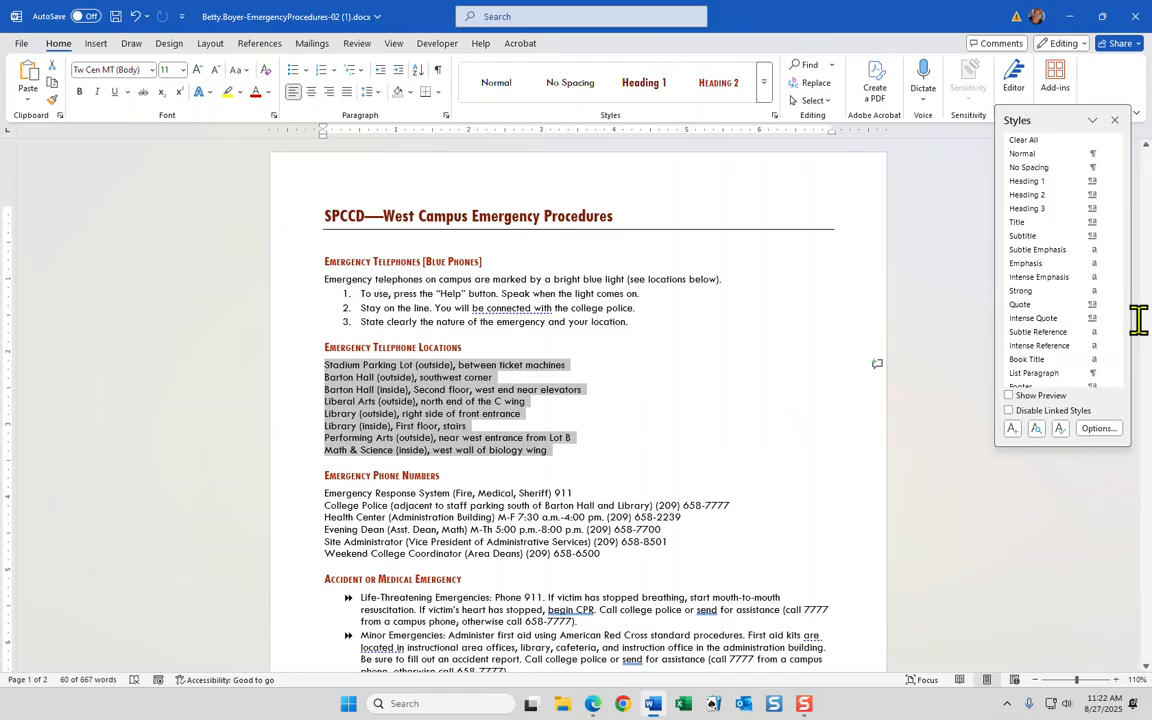
click(446, 117)
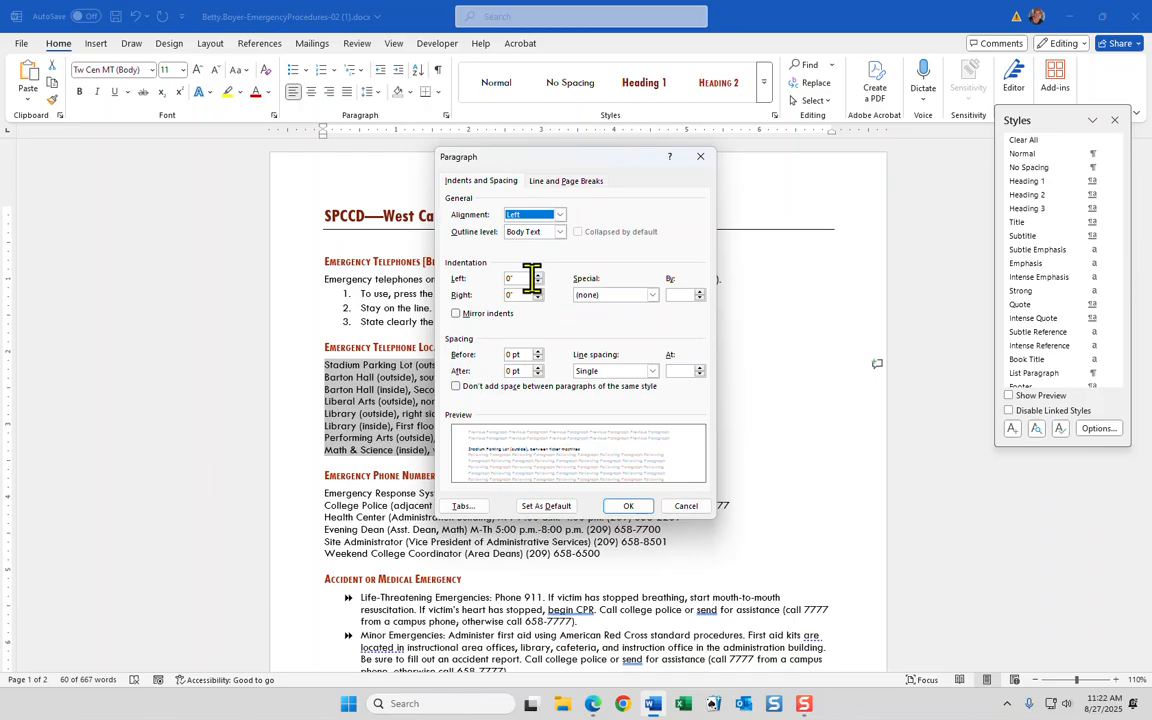
click(528, 278)
double_click(528, 278)
text(.25)
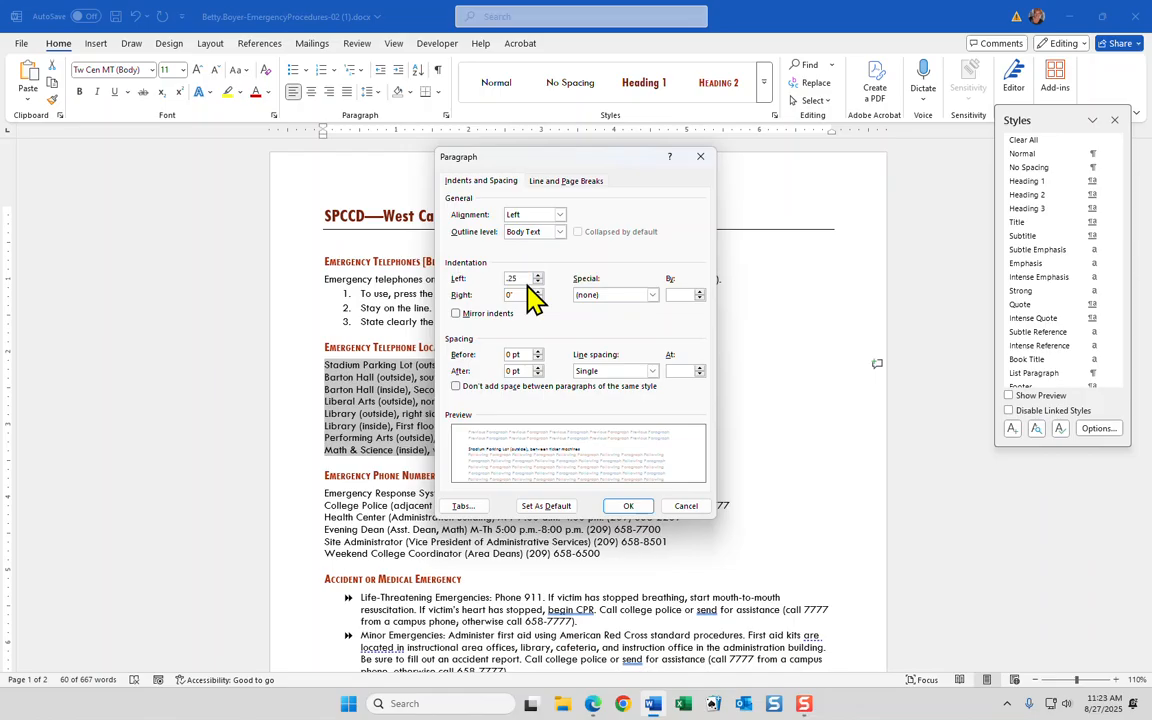
click(527, 354)
double_click(527, 354)
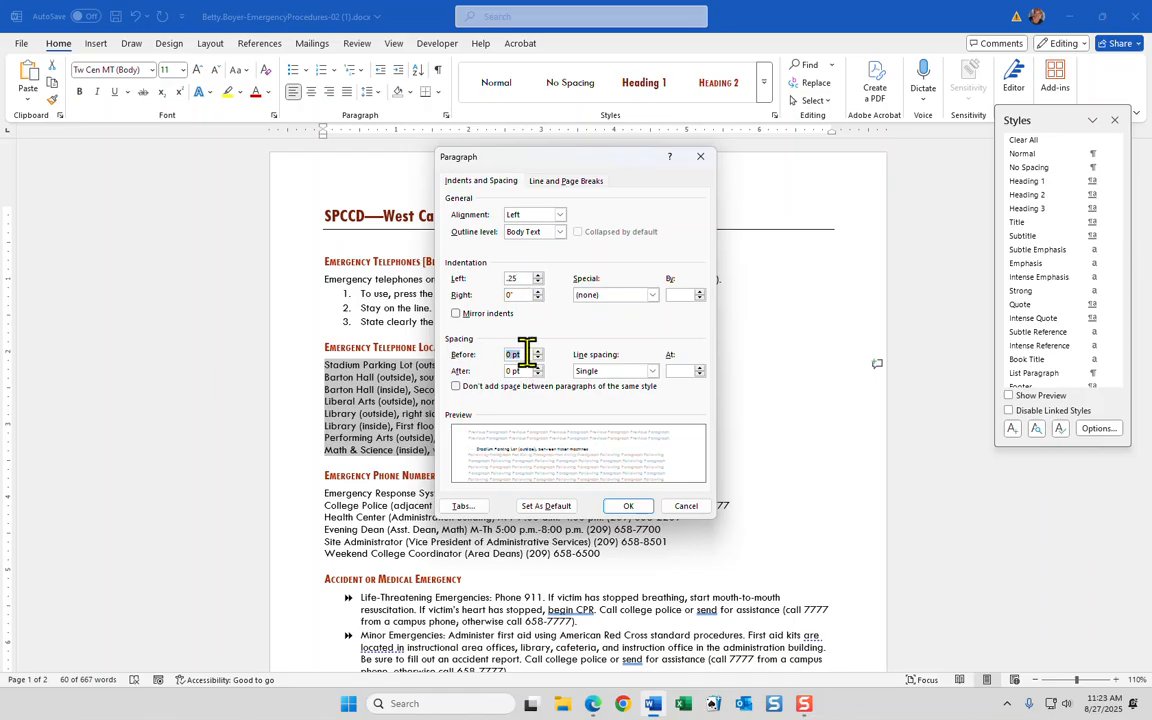
text(2)
double_click(521, 370)
text(2)
- Add a 7" right-aligned tab stop with dotted leader 2 to the telephone location lines, and undo the formatting just applied
click(465, 507)
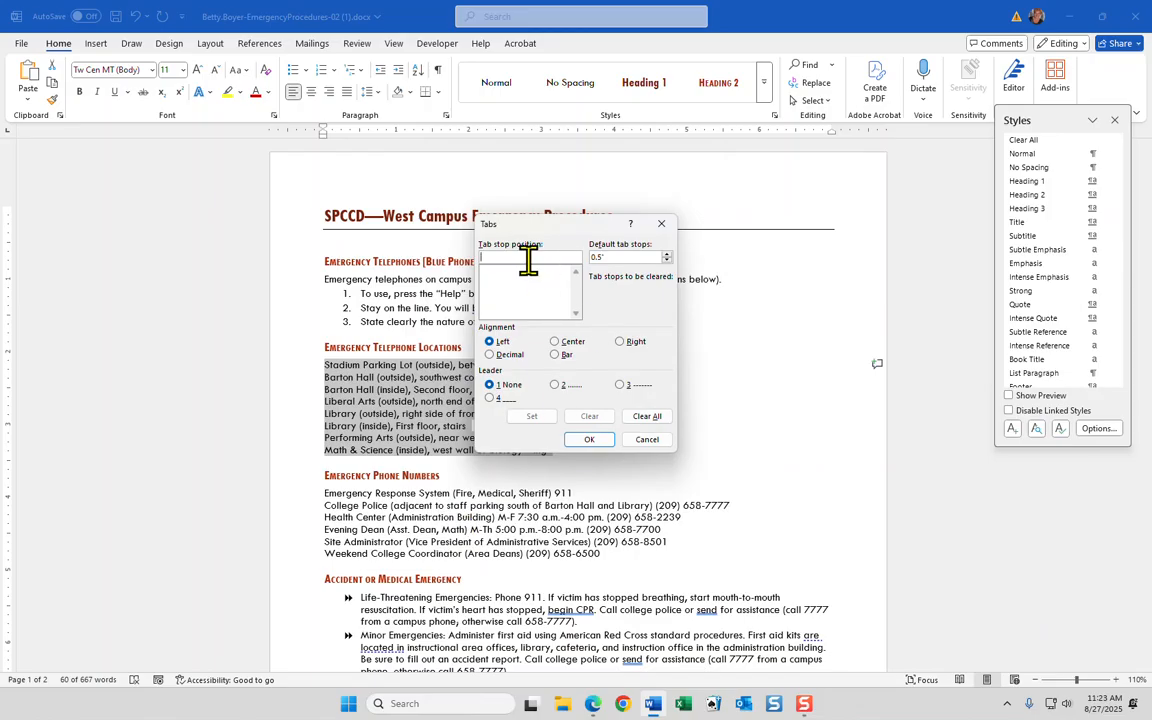
text(7)
click(620, 341)
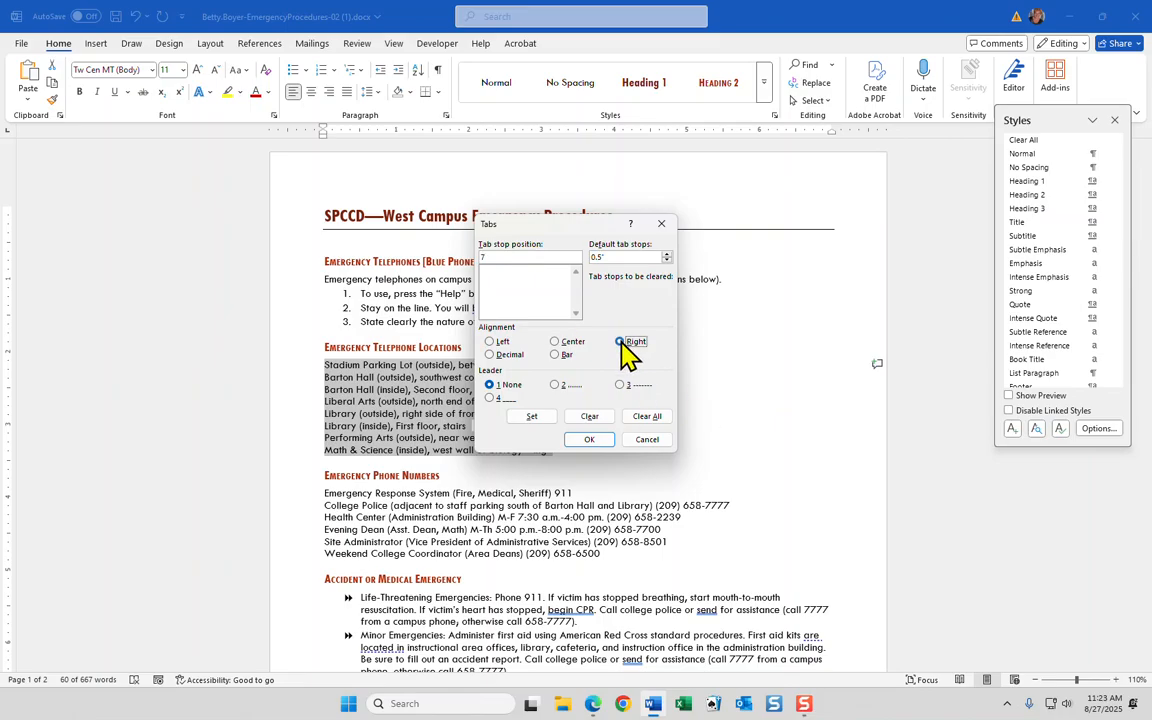
click(557, 387)
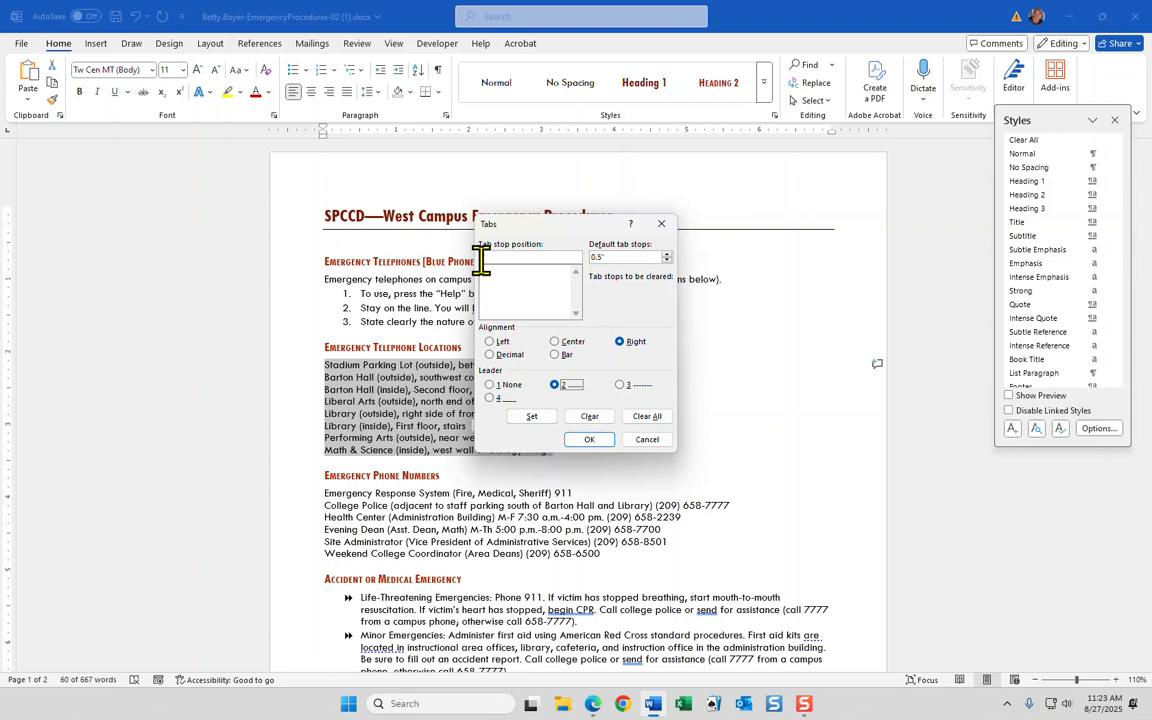
click(481, 260)
text(7)
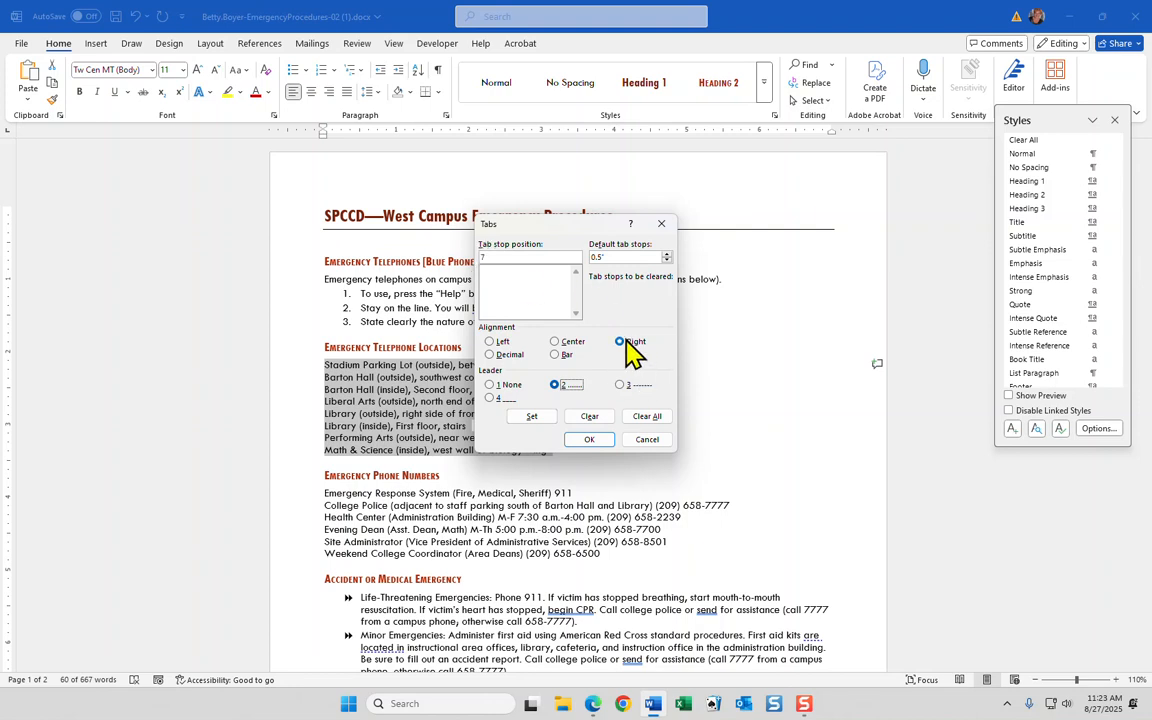
click(588, 441)
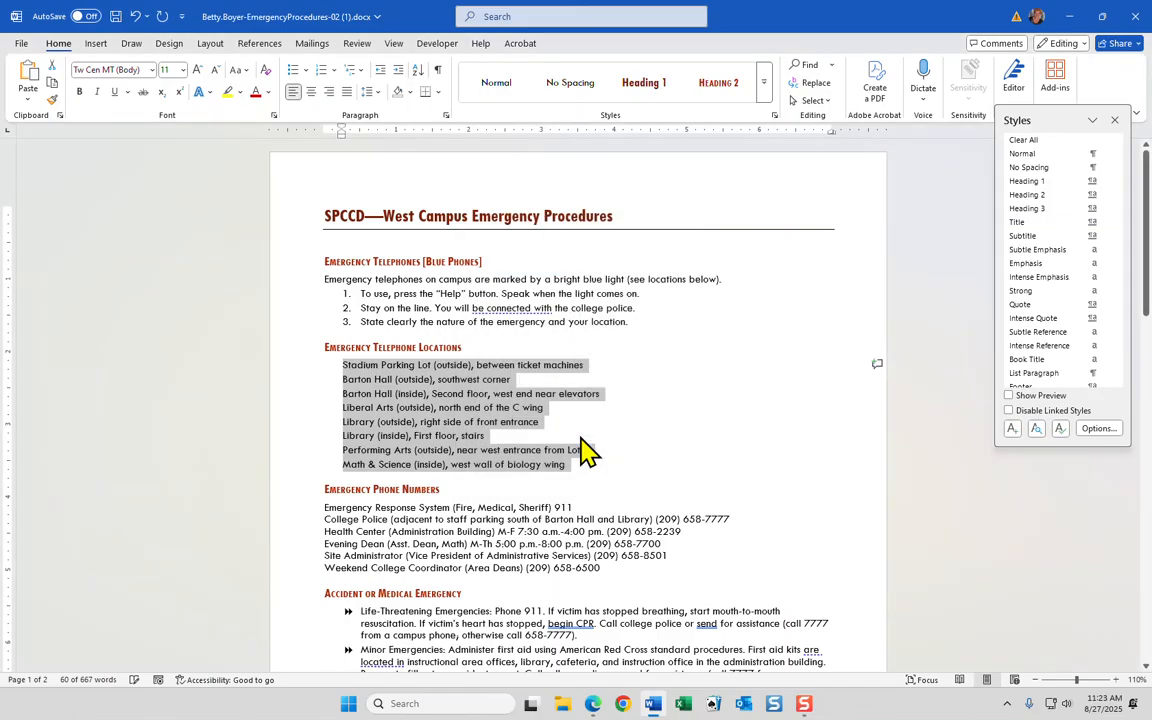
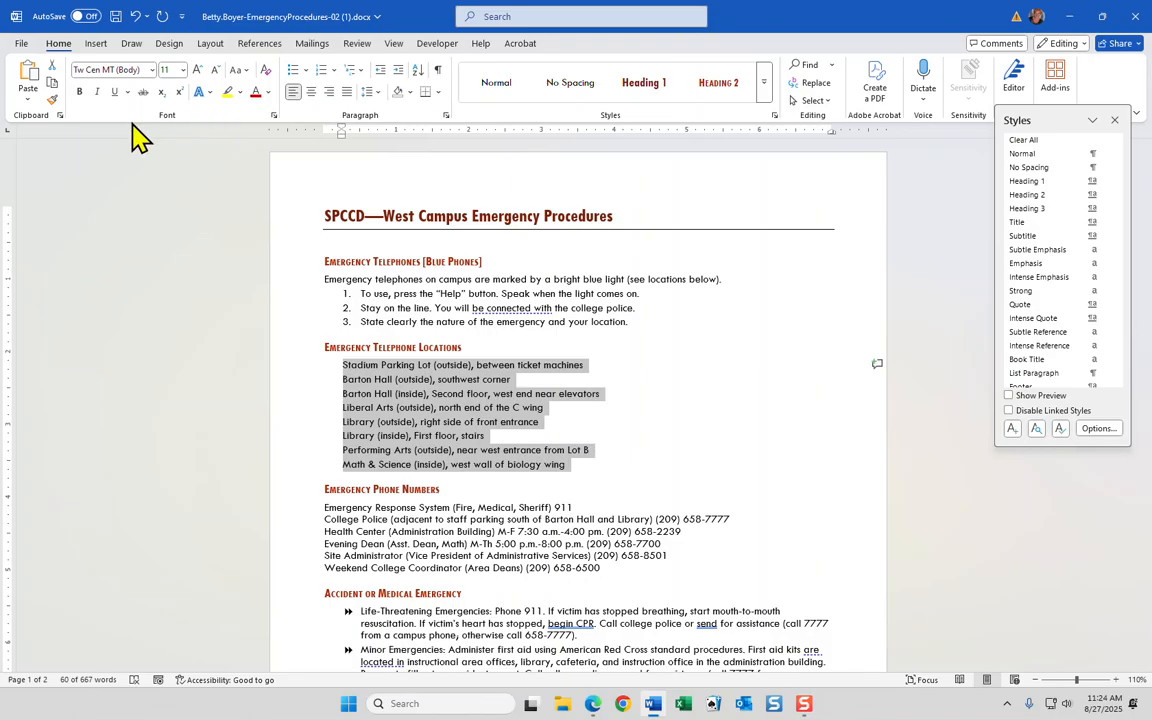
click(134, 16)
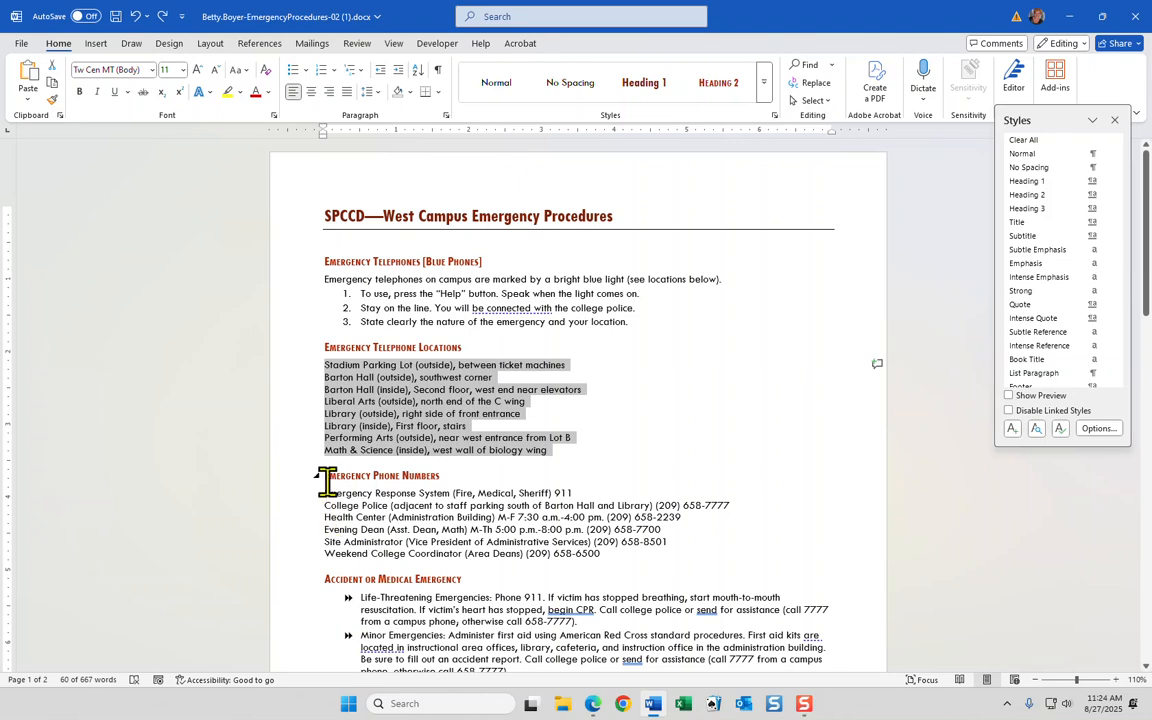
- Give the six lines under Emergency Phone Numbers a 0.25" left indent and 2 pt spacing before and after
drag(322, 490, 632, 548)
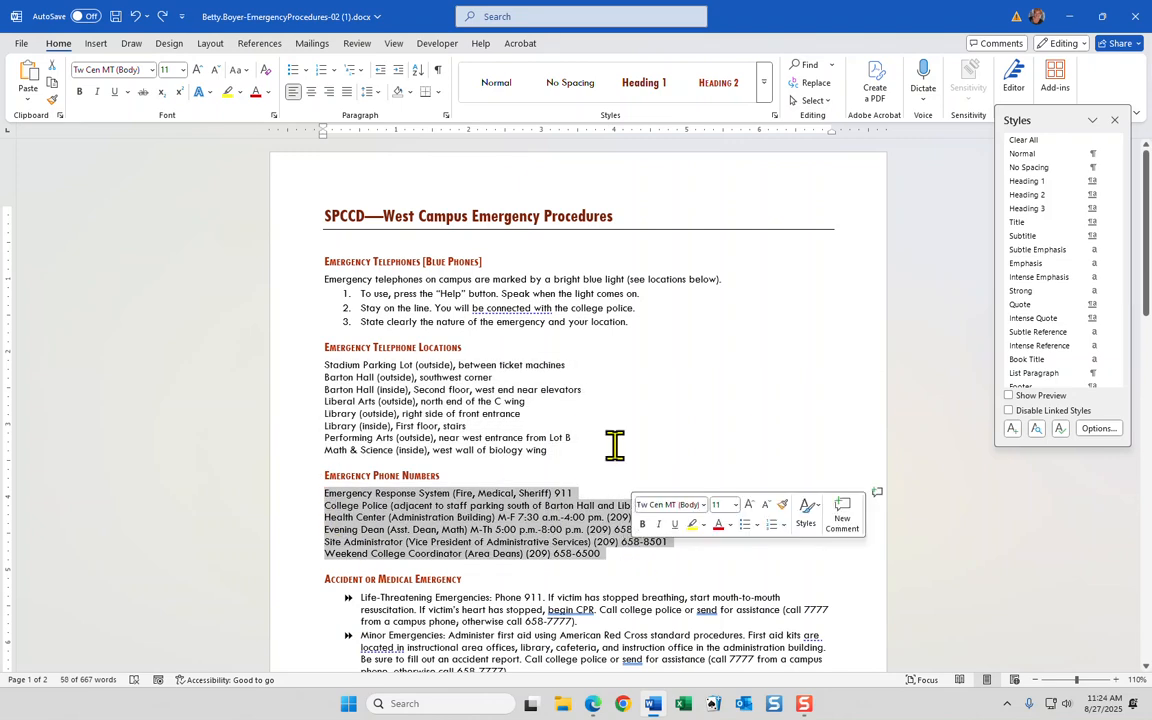
click(447, 117)
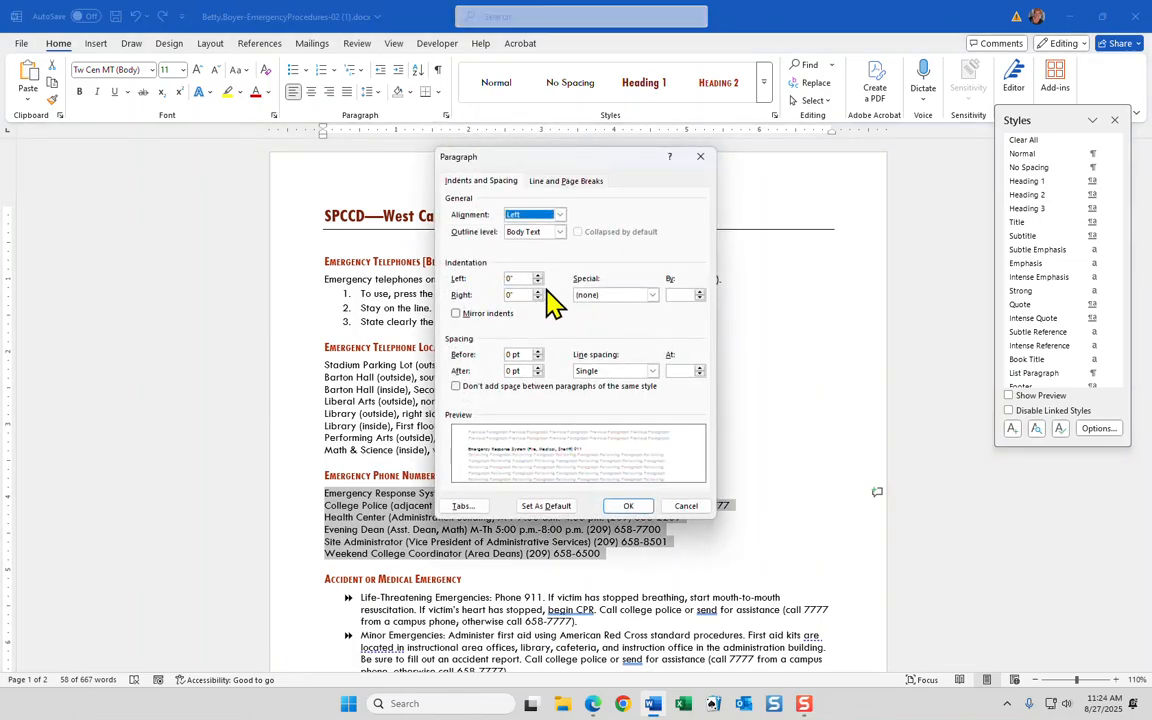
double_click(524, 276)
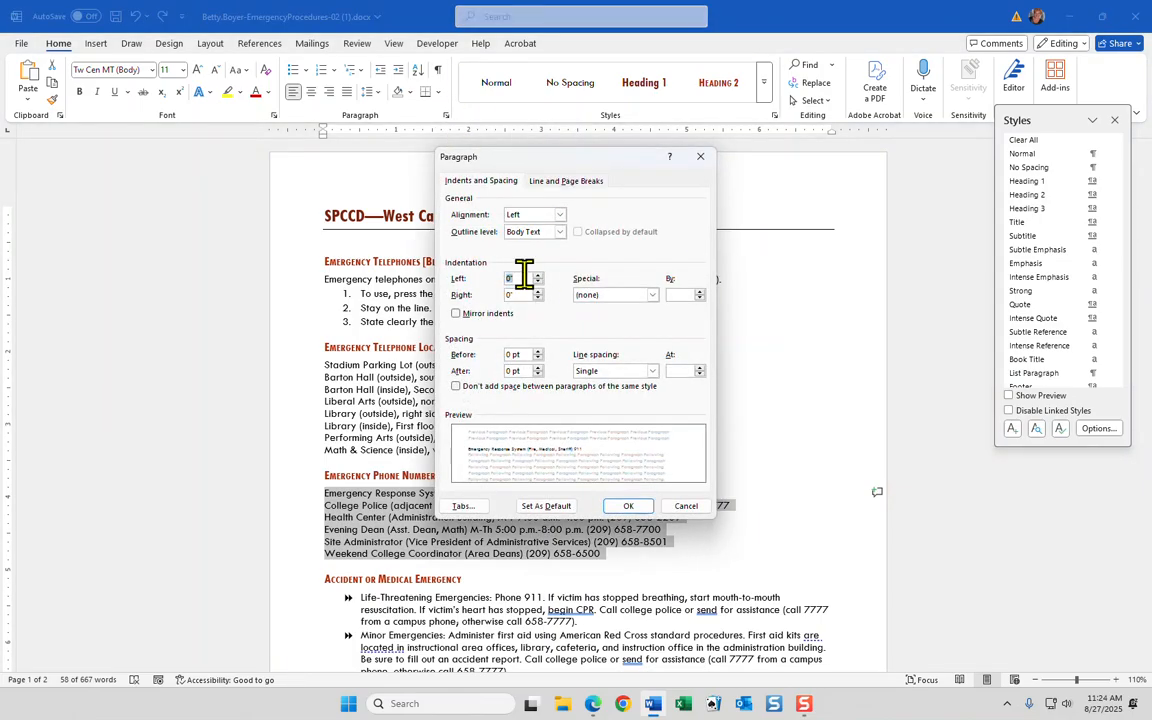
text(.25)
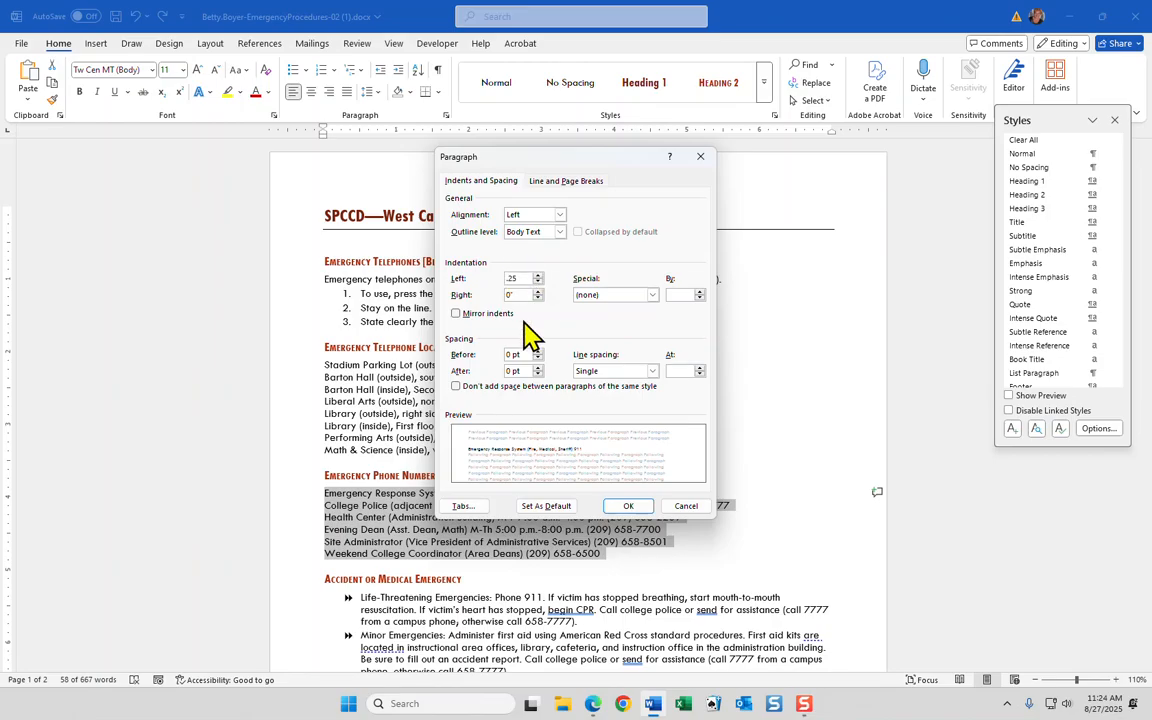
double_click(518, 355)
text(2)
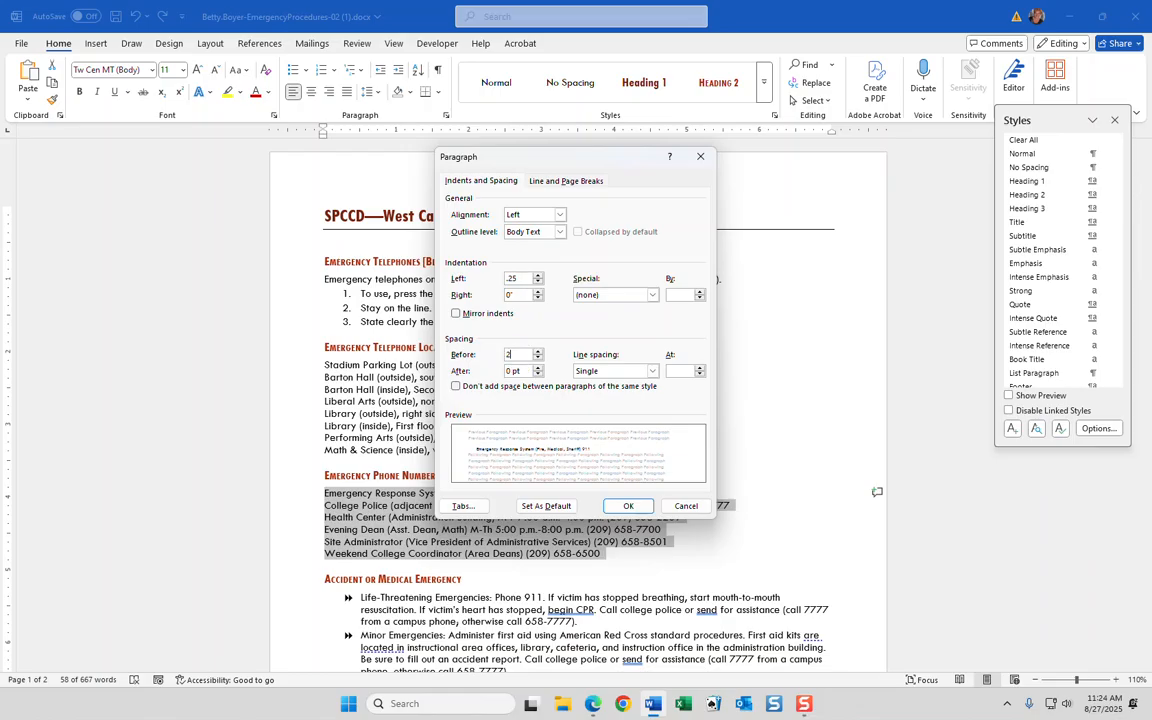
double_click(515, 371)
text(2)
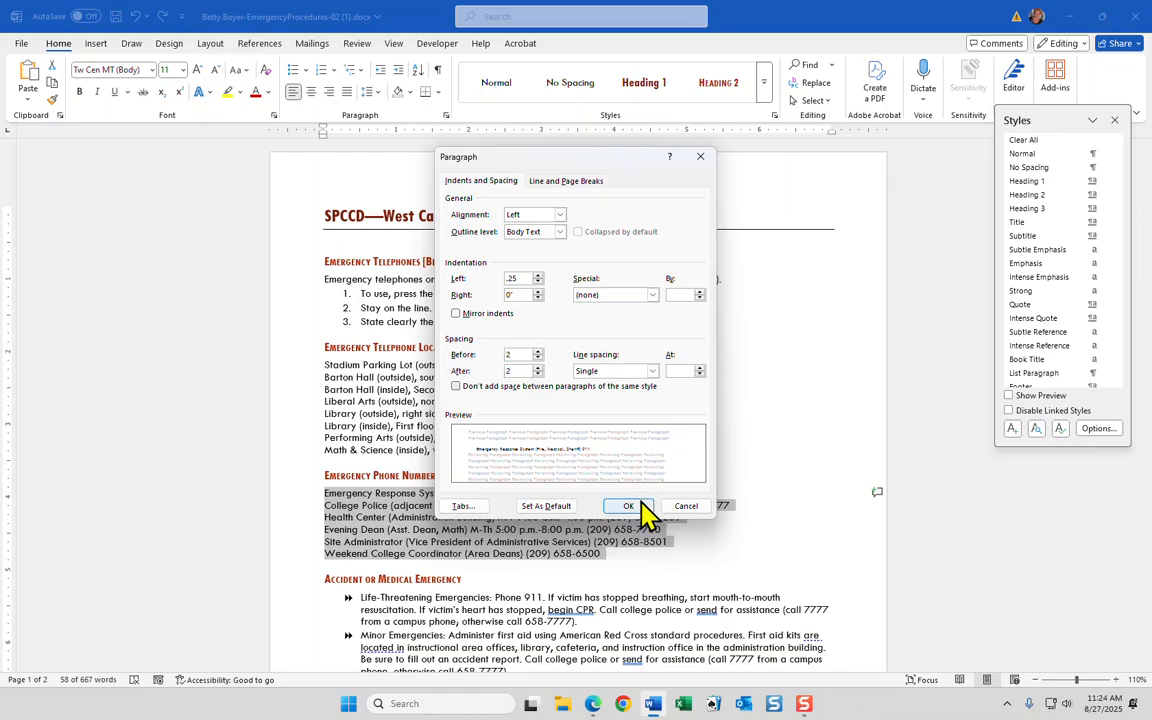
- Add a right-aligned tab stop at 7" with dotted leader 2 to the emergency phone number lines
click(459, 506)
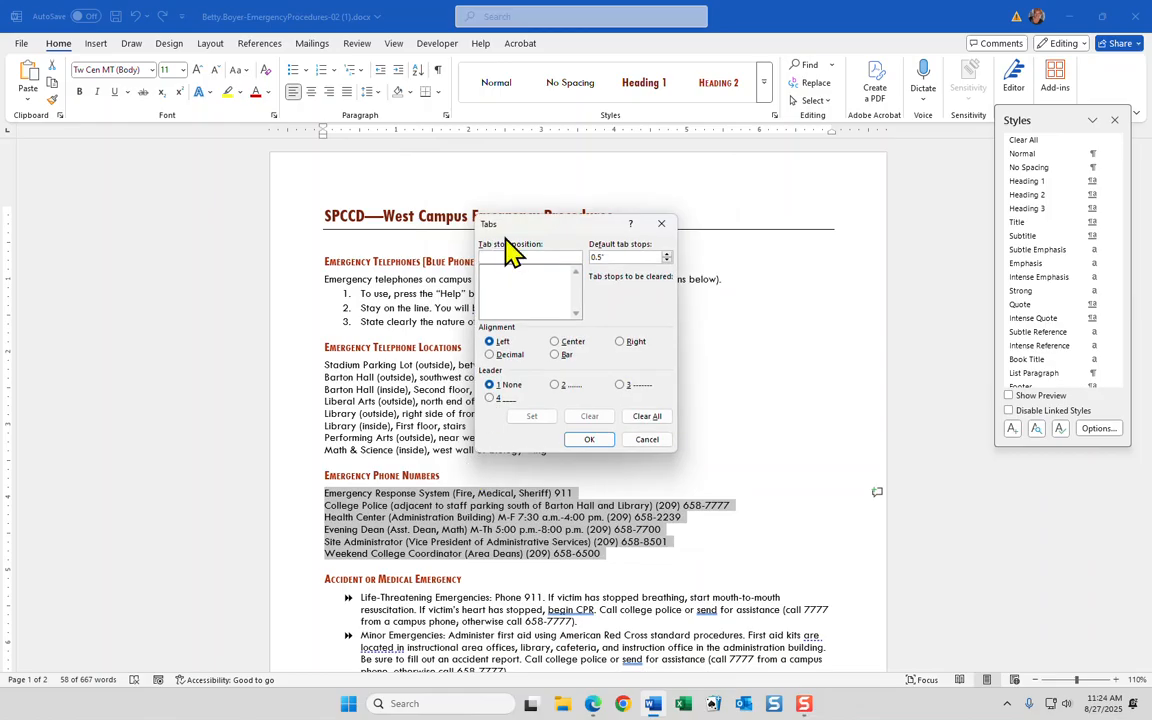
text(7)
click(620, 342)
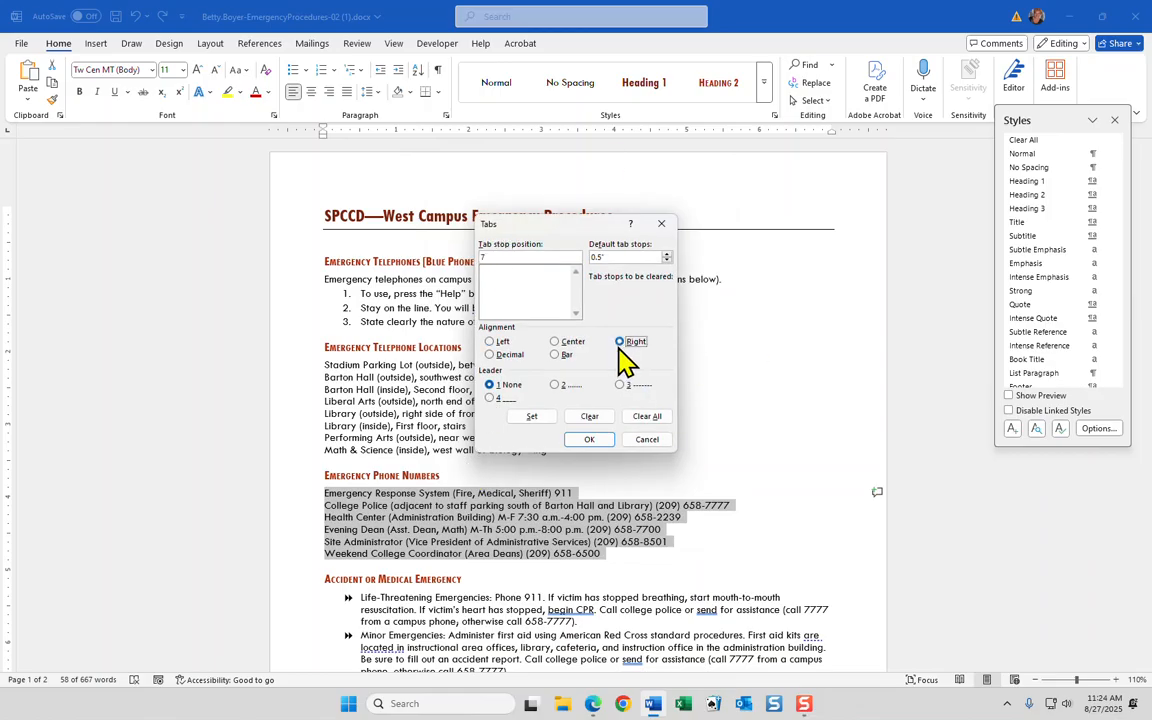
click(555, 385)
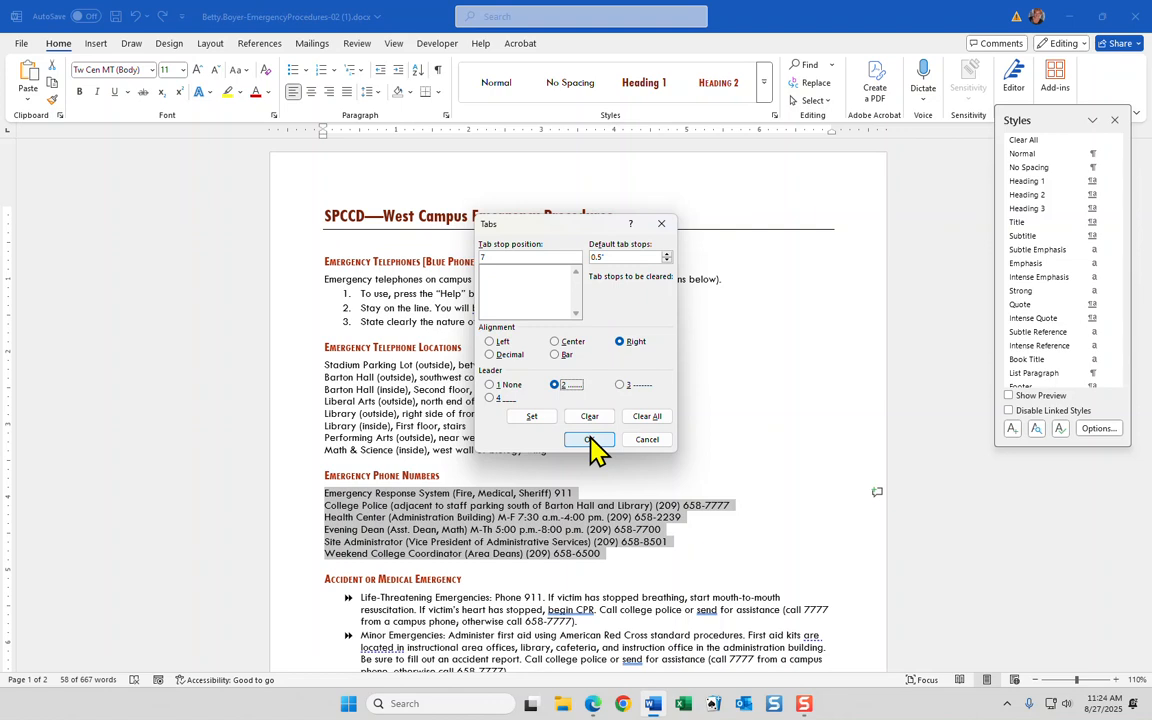
click(590, 441)
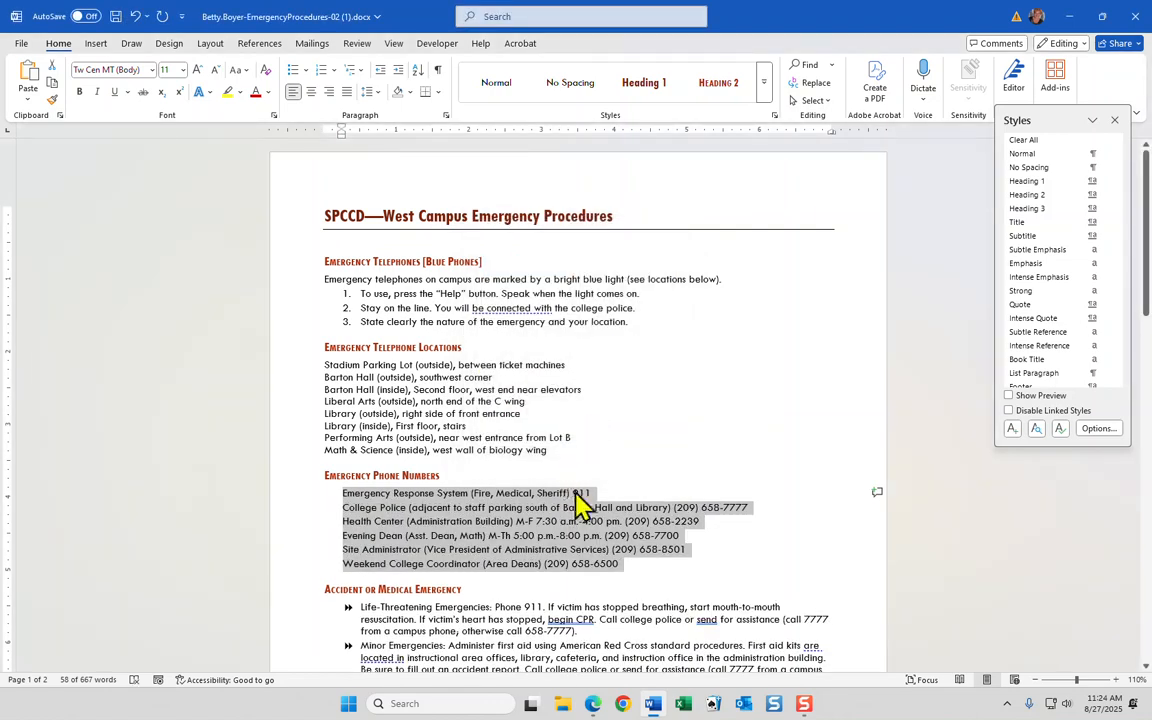
- Insert a tab before the phone number in each line from Emergency Response System through Site Administrator
click(573, 492)
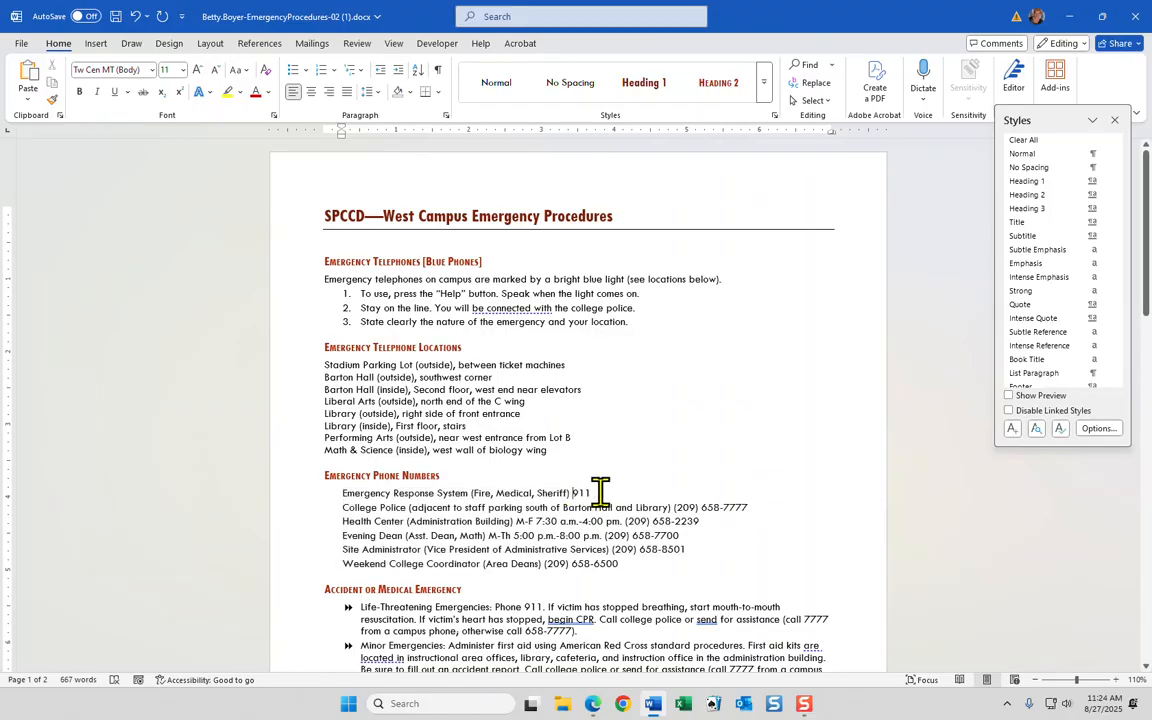
key(Tab)
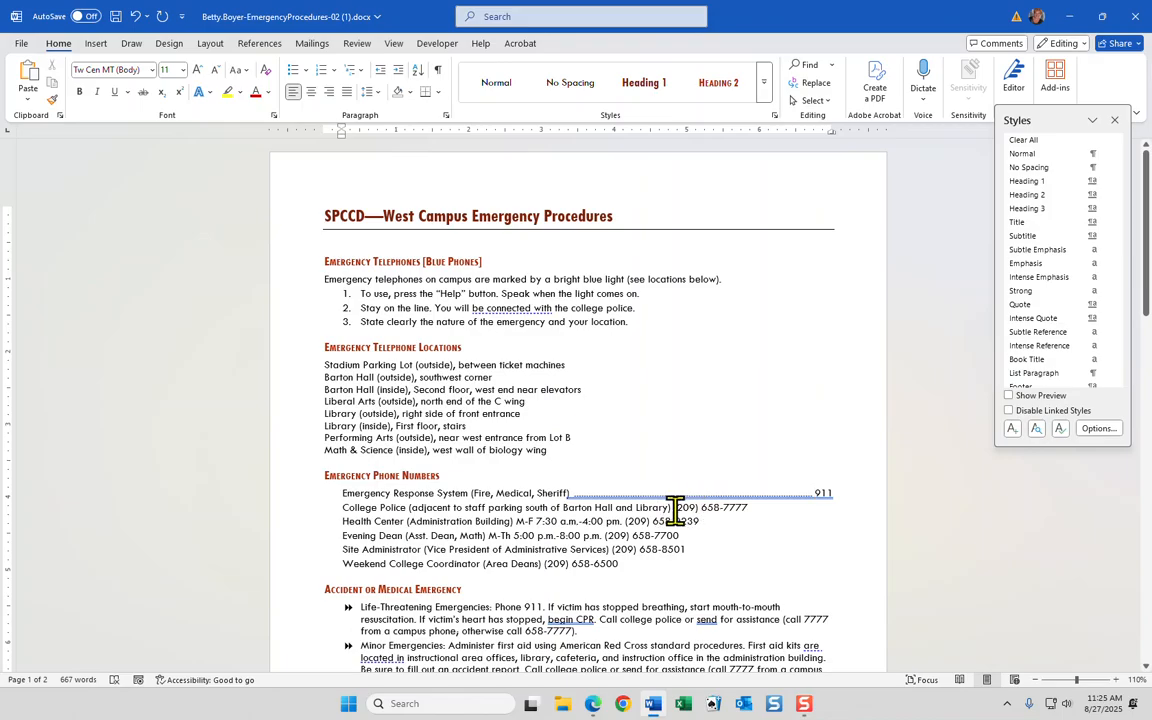
click(674, 507)
key(Tab)
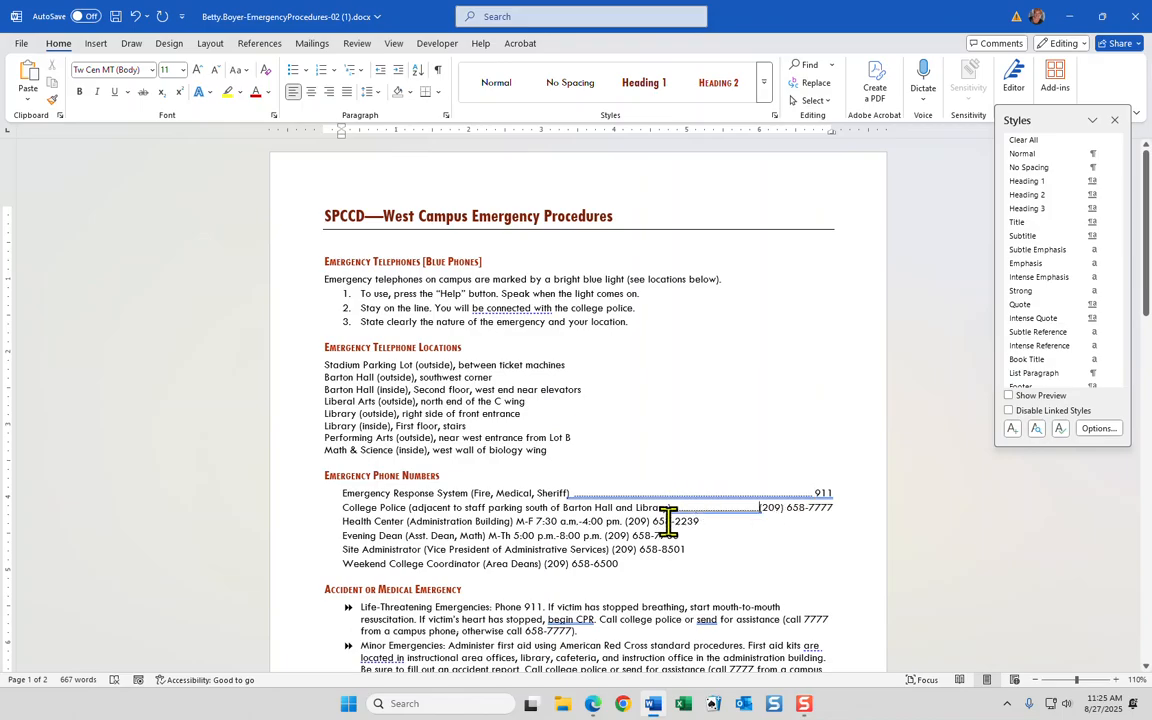
click(626, 521)
key(Tab)
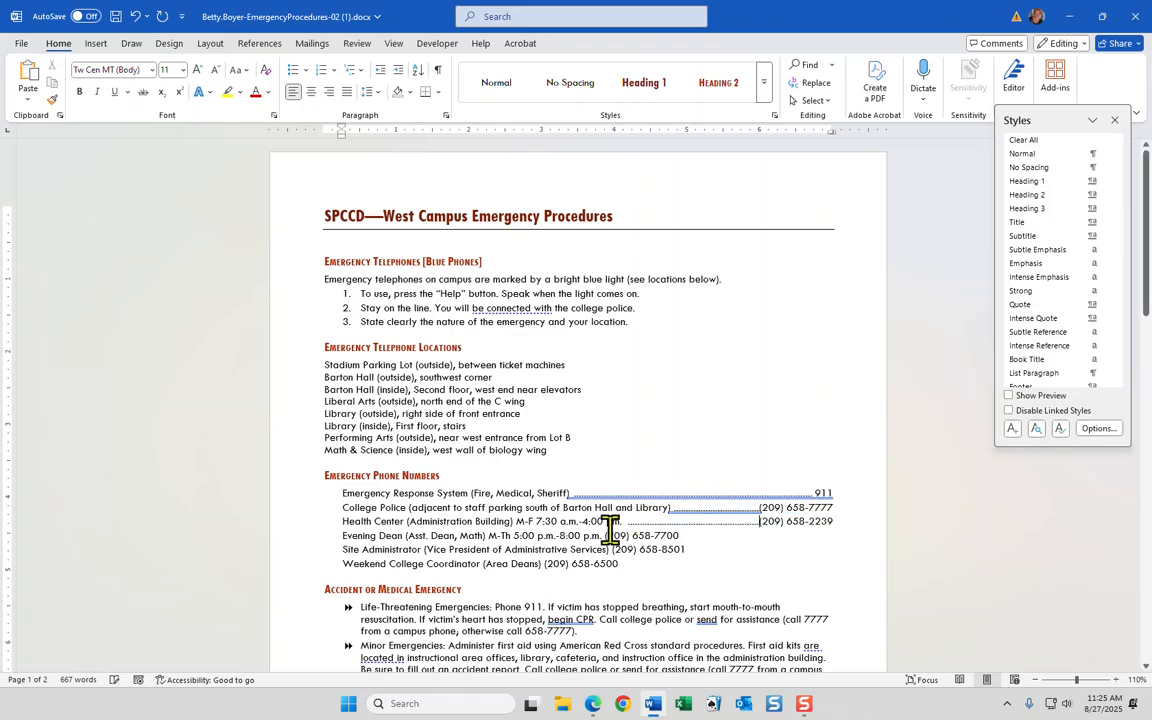
click(605, 535)
key(Tab)
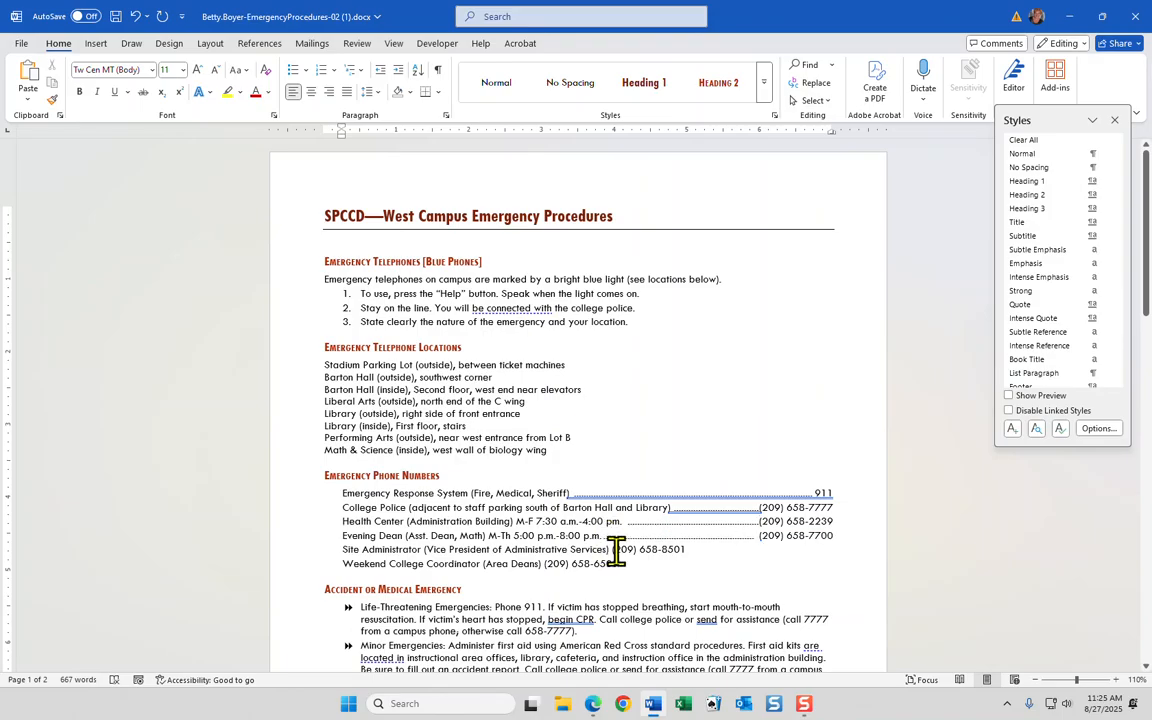
click(610, 552)
key(Tab)
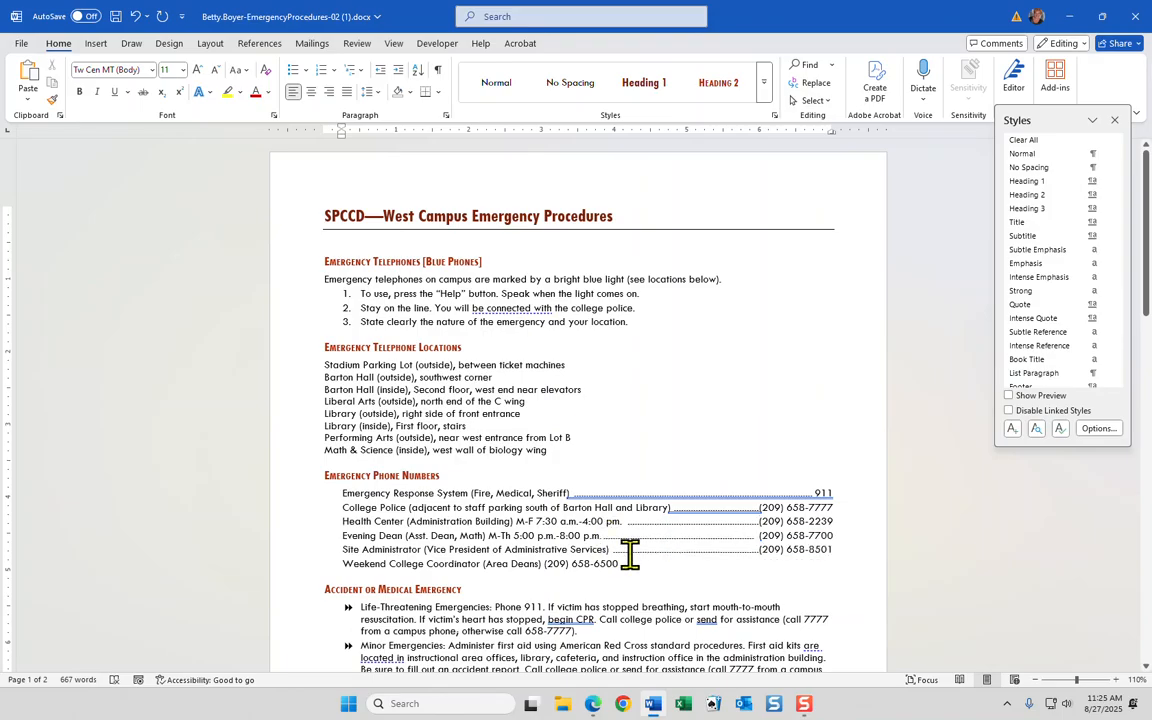
click(549, 564)
key(Tab)
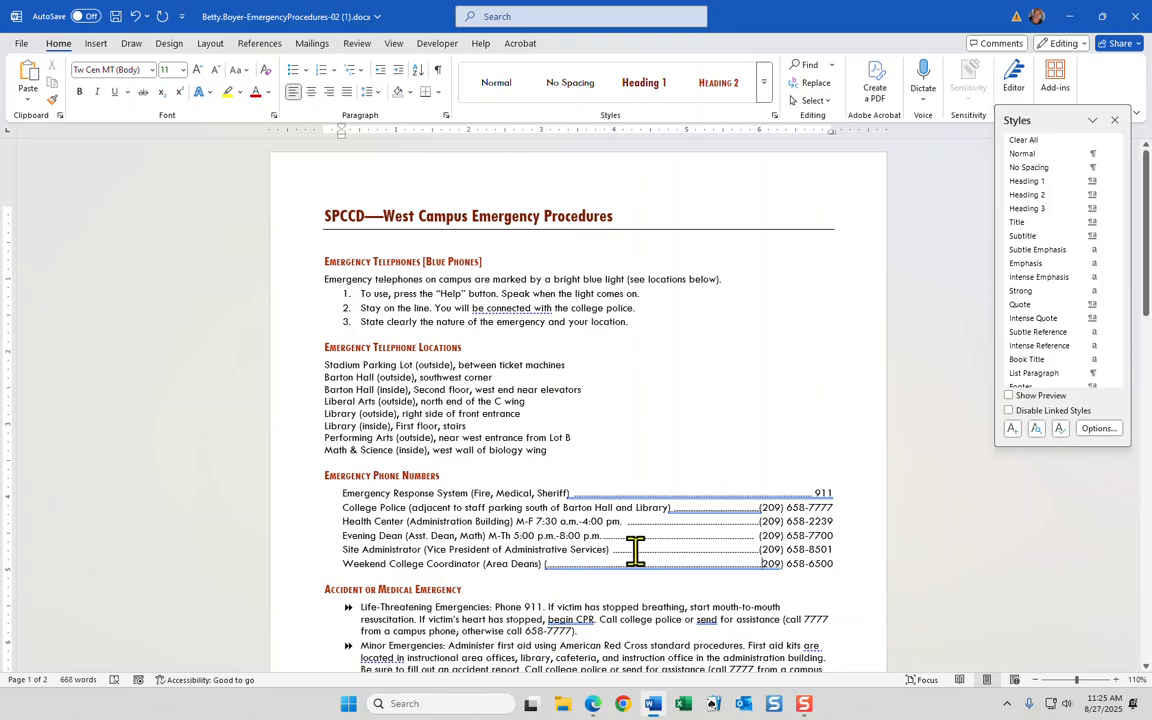
key(ctrl+z)
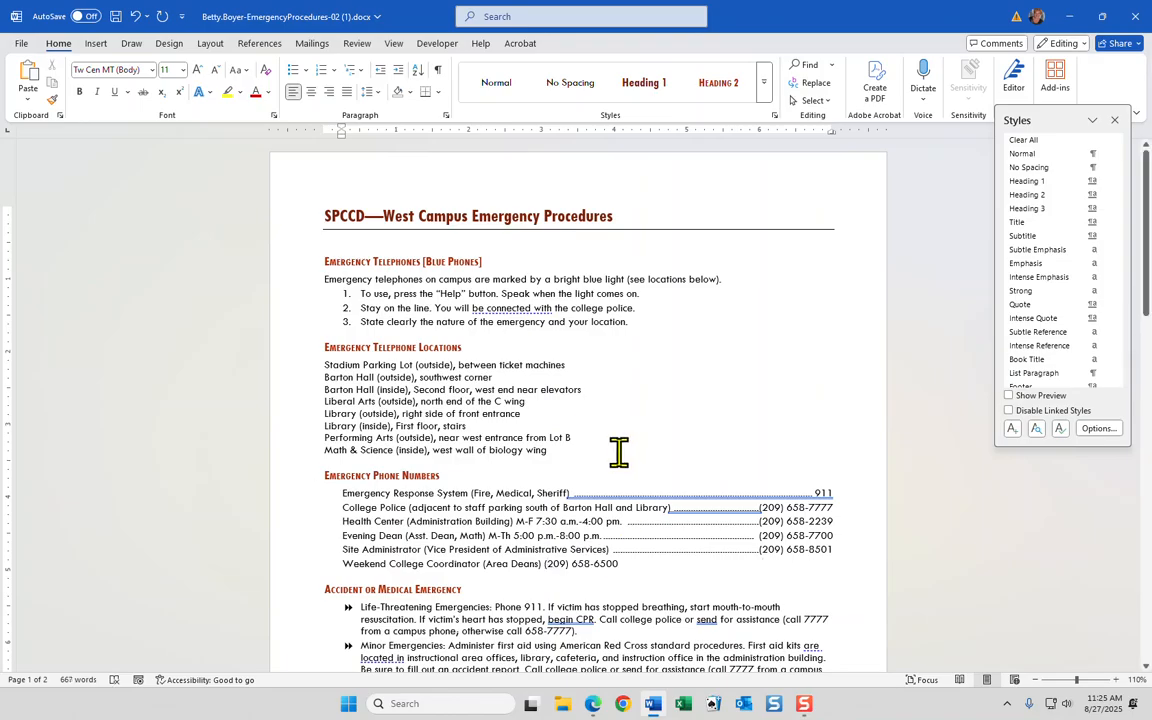
- Insert a tab before the full phone number, ahead of its opening parenthesis, in the Weekend College Coordinator line
click(541, 564)
key(Tab)
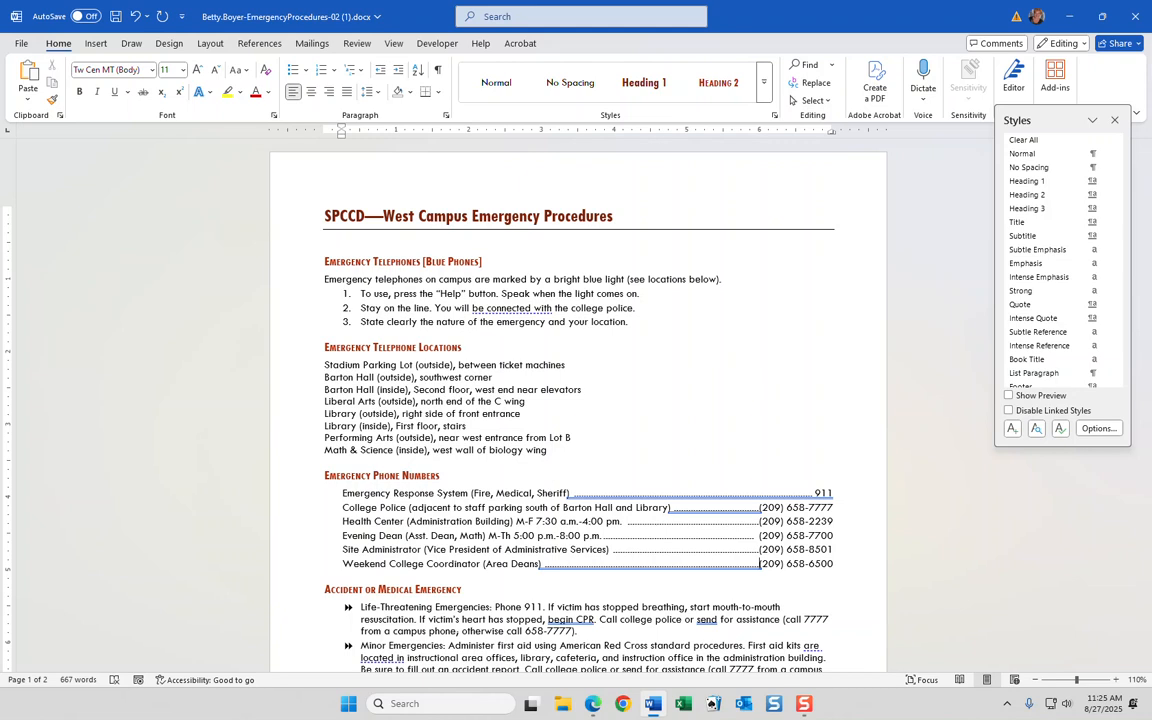
- Apply the Intense Reference style to "Life-Threatening Emergencies" in the first bullet under Accident or Medical Emergency
key(alt+Tab)
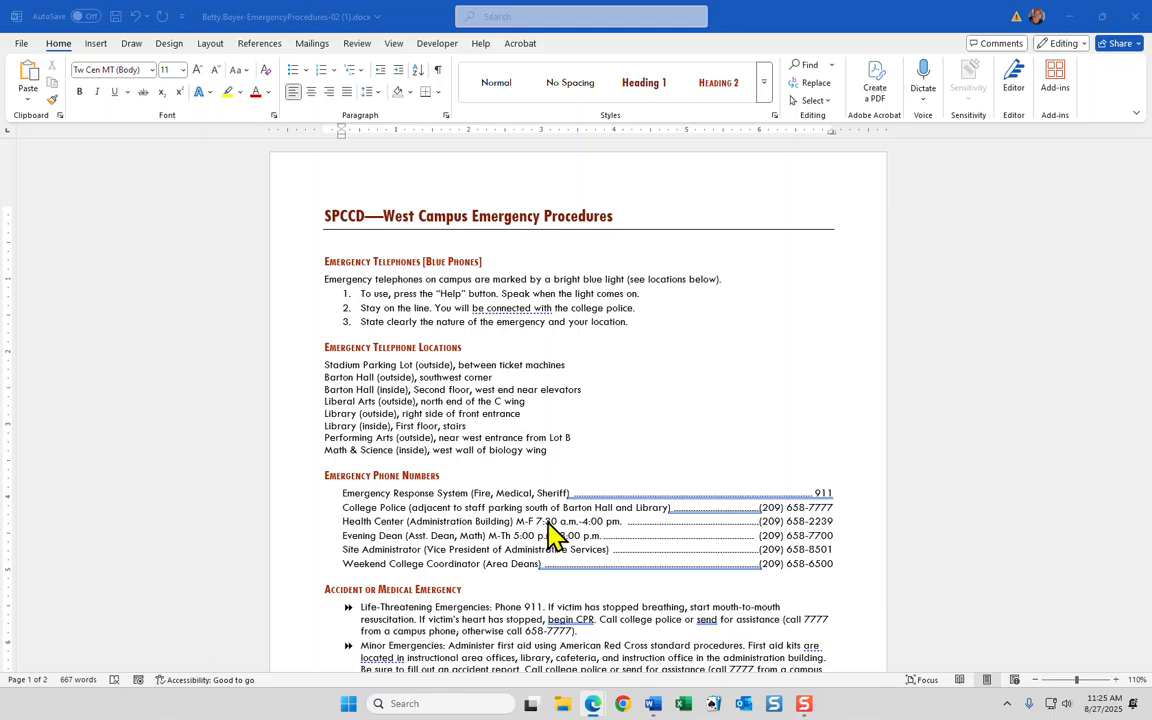
scroll(535, 489, down, 5)
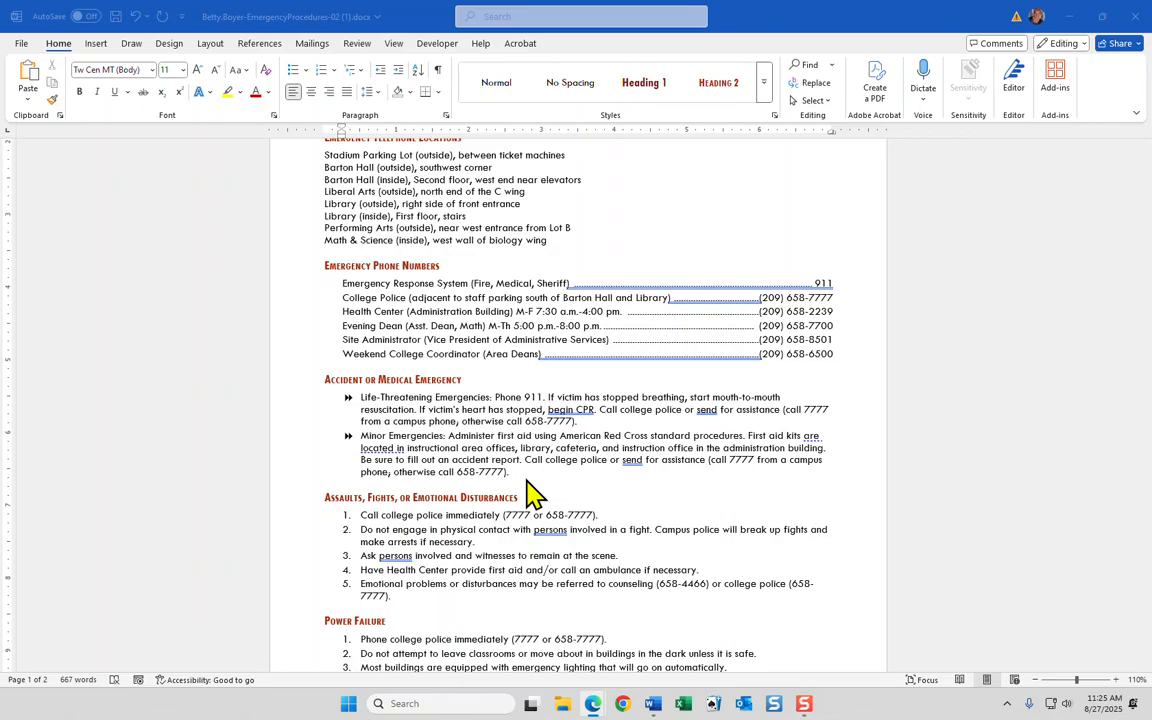
key(ctrl+alt+shift+s)
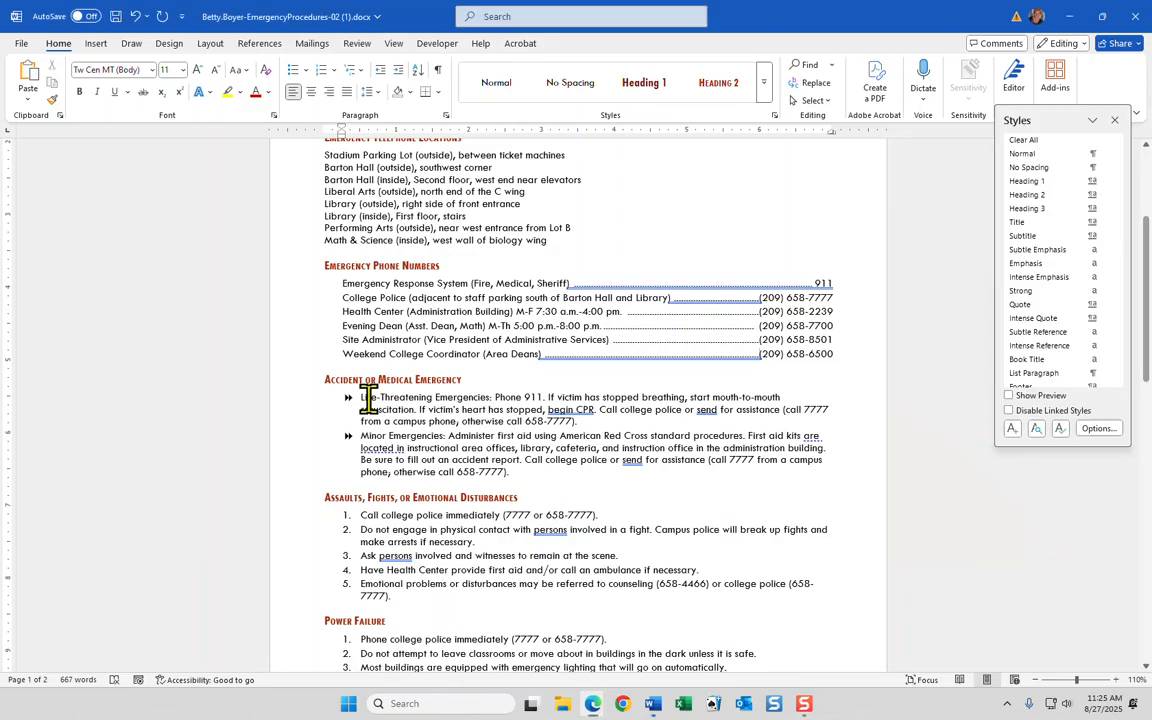
drag(360, 397, 490, 400)
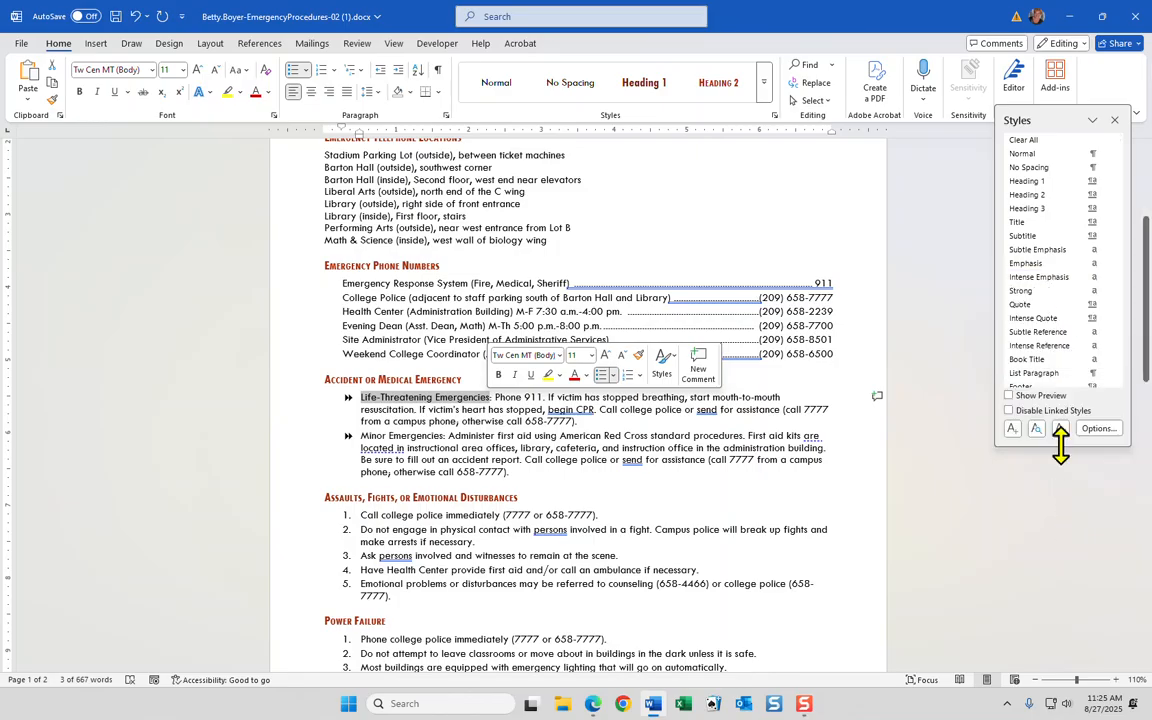
click(1068, 348)
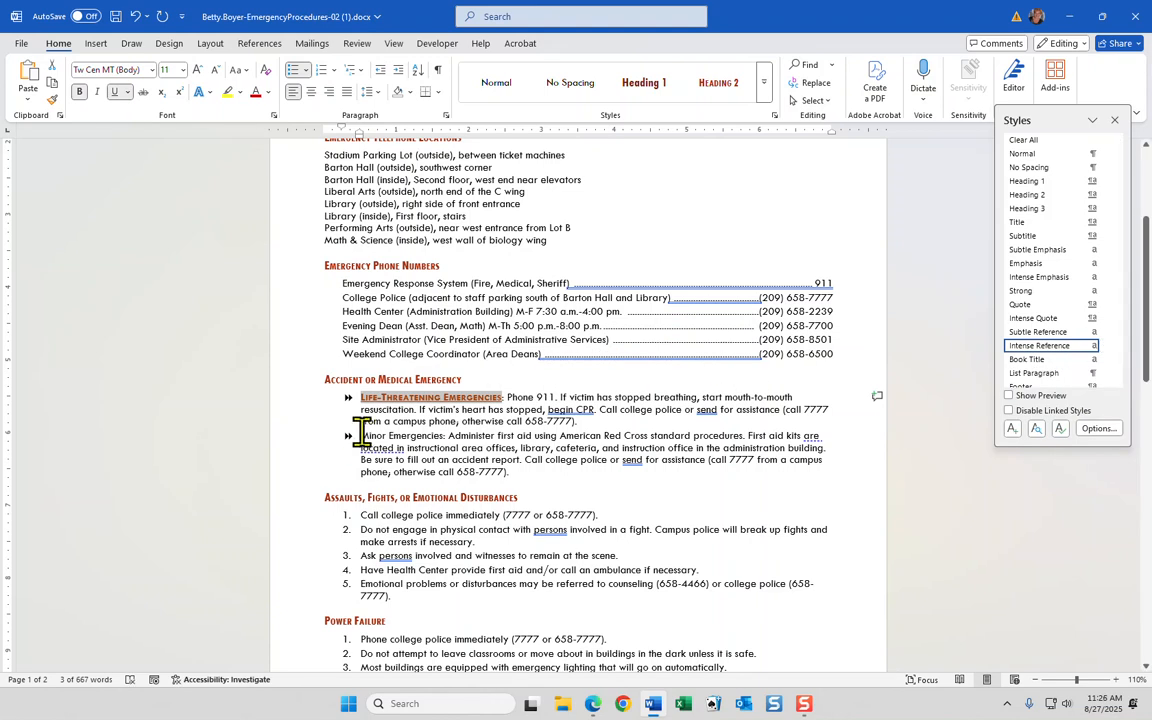
- Apply the Intense Reference style to "Minor Emergencies:", including the colon, in the second bullet
drag(360, 432, 432, 434)
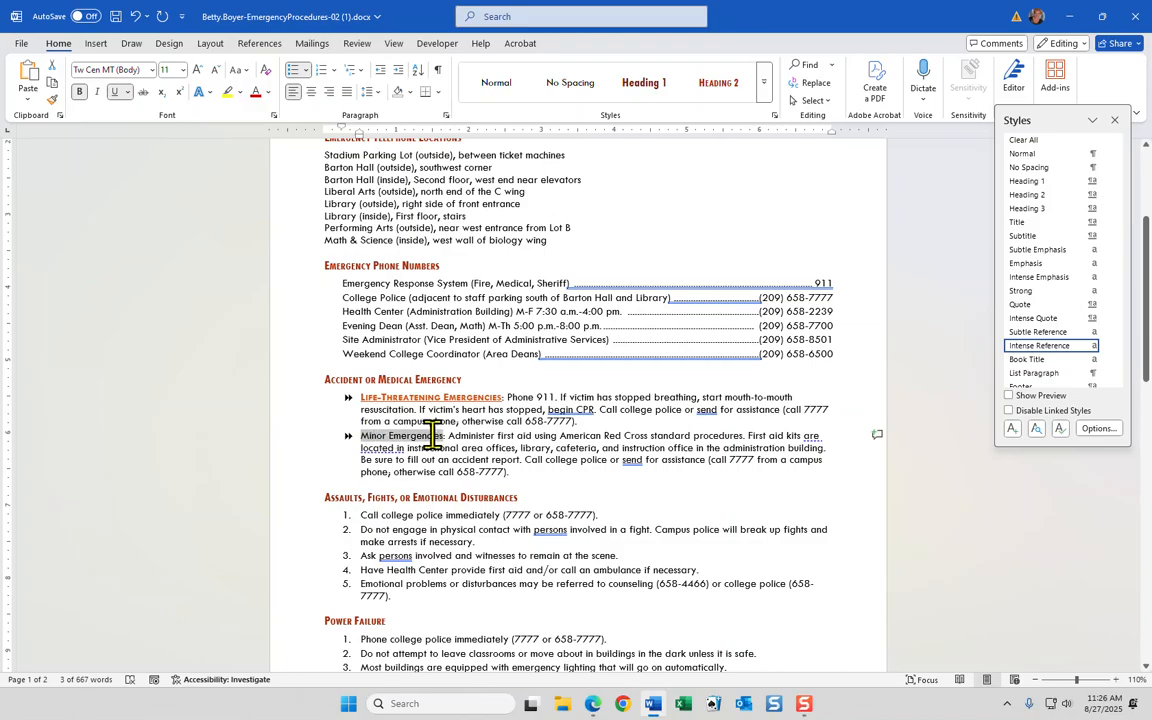
drag(432, 434, 449, 434)
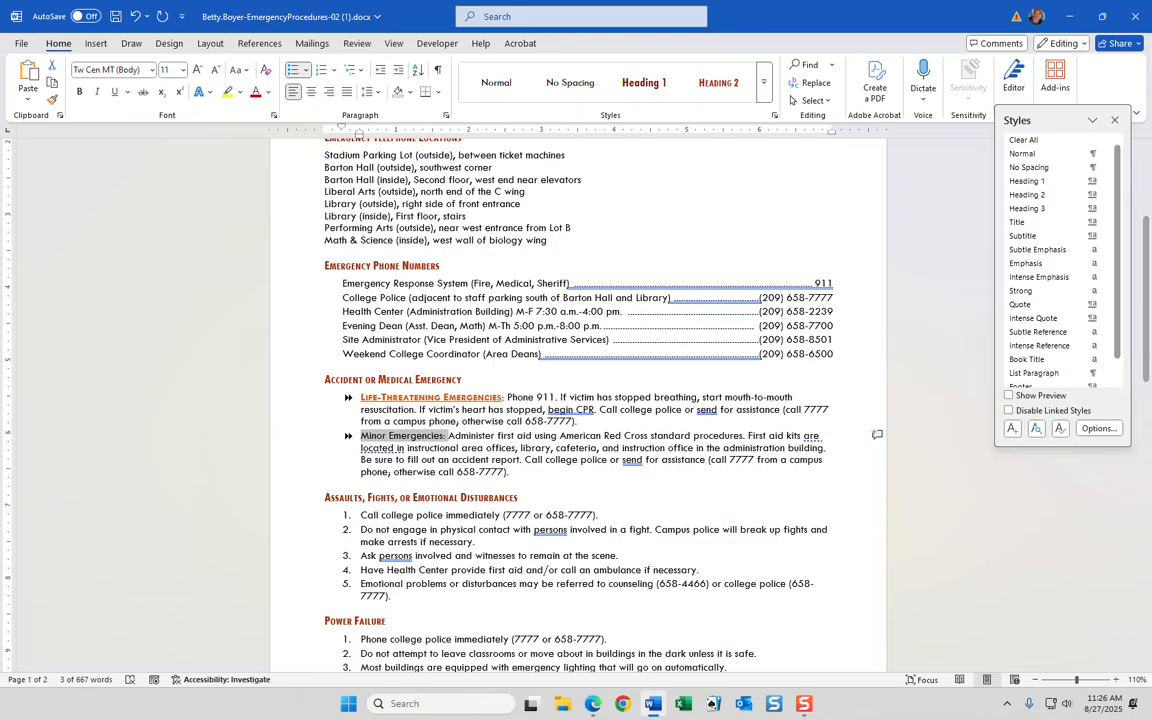
click(1062, 346)
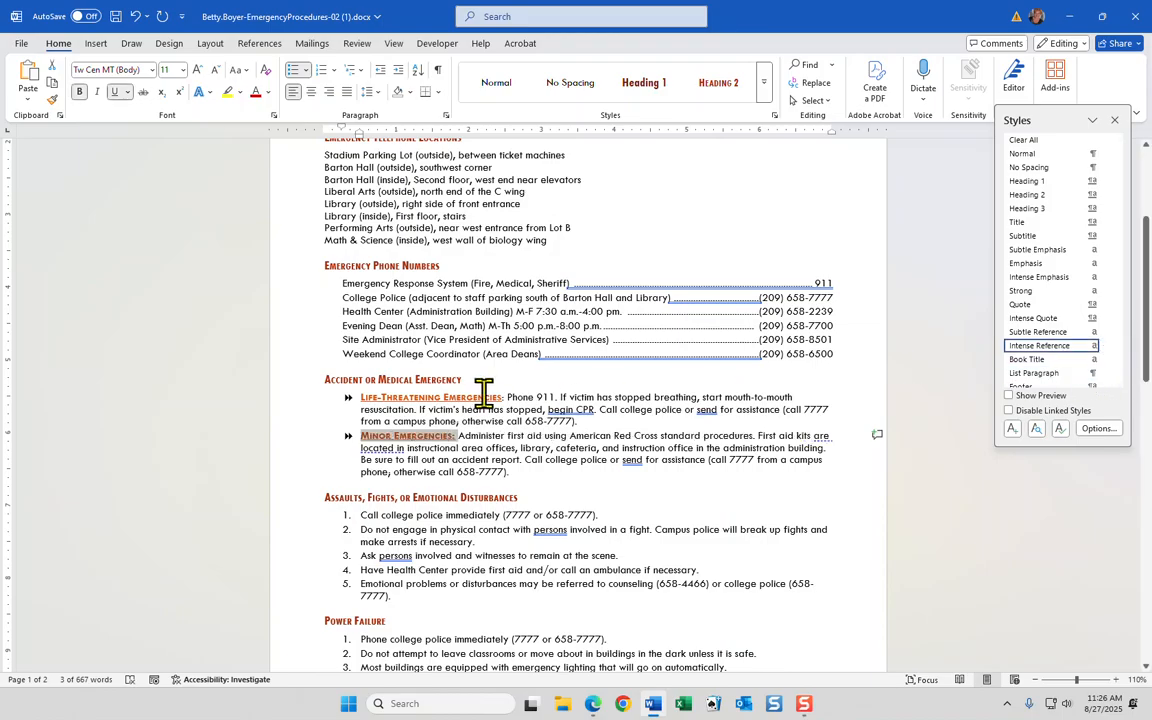
- Extend the Intense Reference style in the first bullet to include the colon after "Life-Threatening Emergencies"
drag(509, 397, 356, 397)
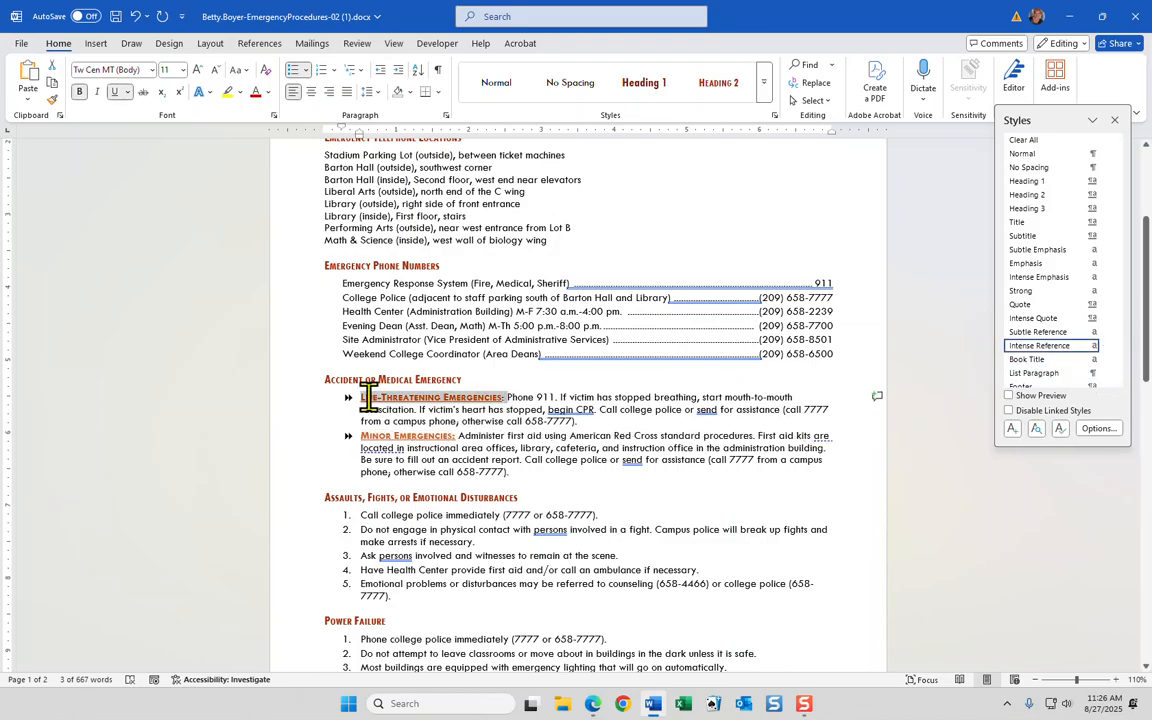
click(1055, 347)
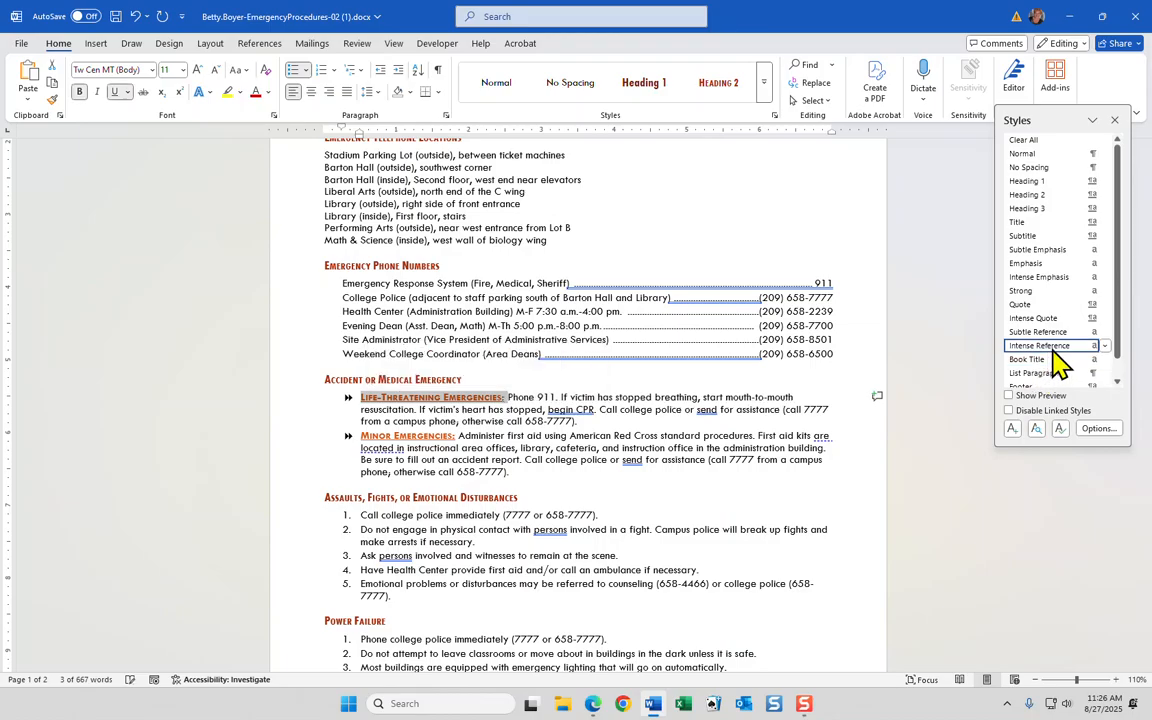
click(867, 512)
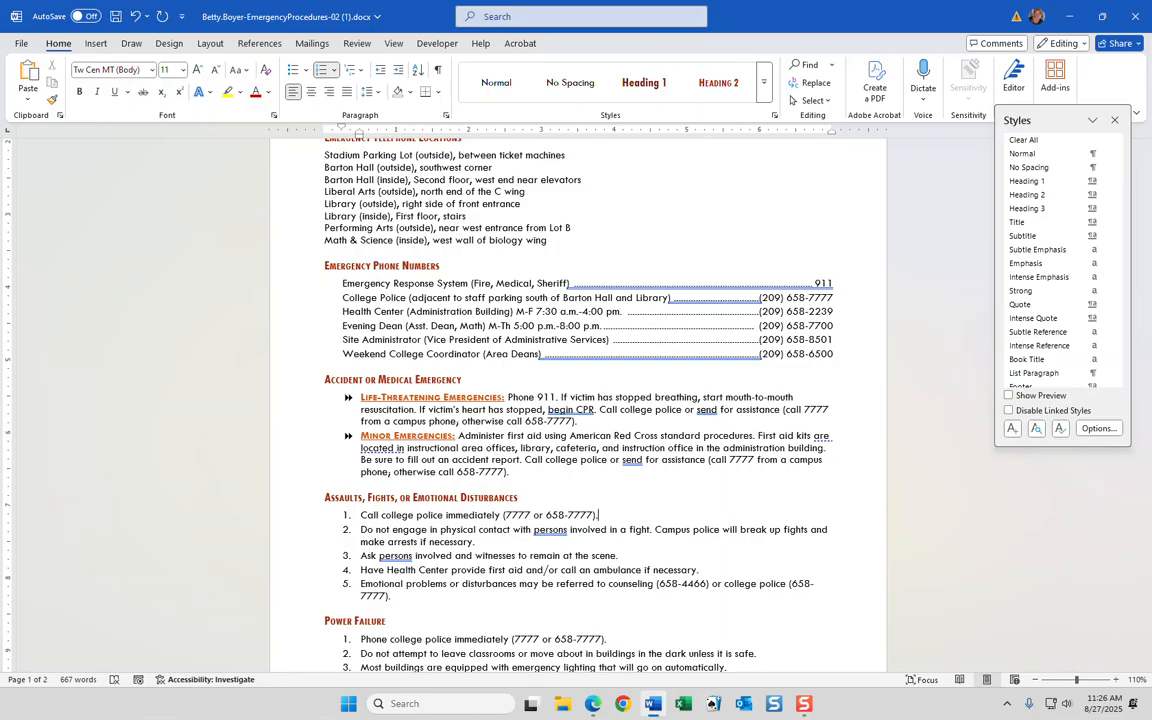
- Close the Styles pane and set up a find-and-replace of "Phone 911" with "CALL 911"
key(alt+Tab)
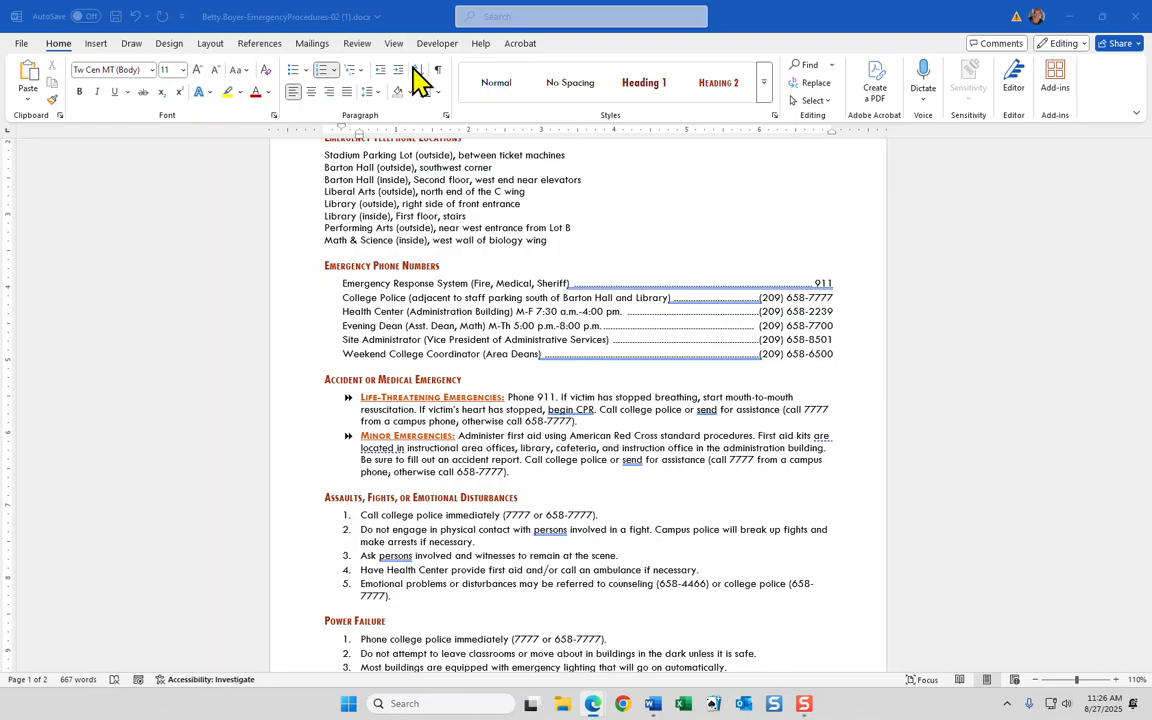
click(816, 84)
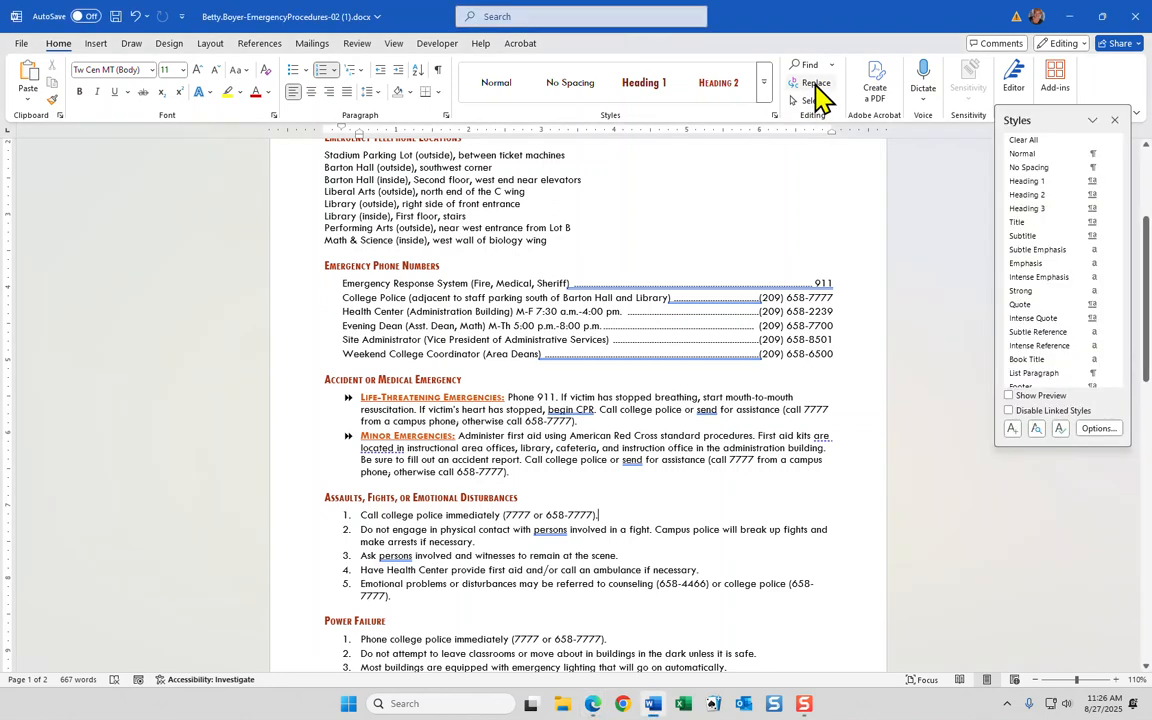
click(815, 84)
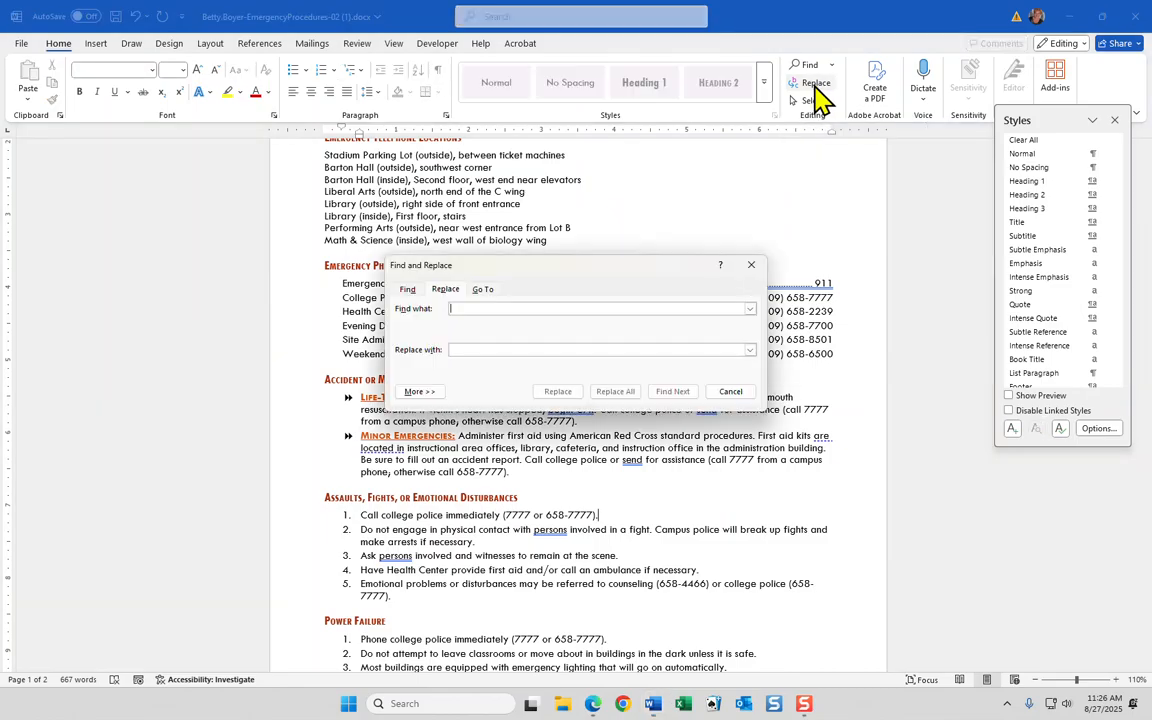
click(1114, 121)
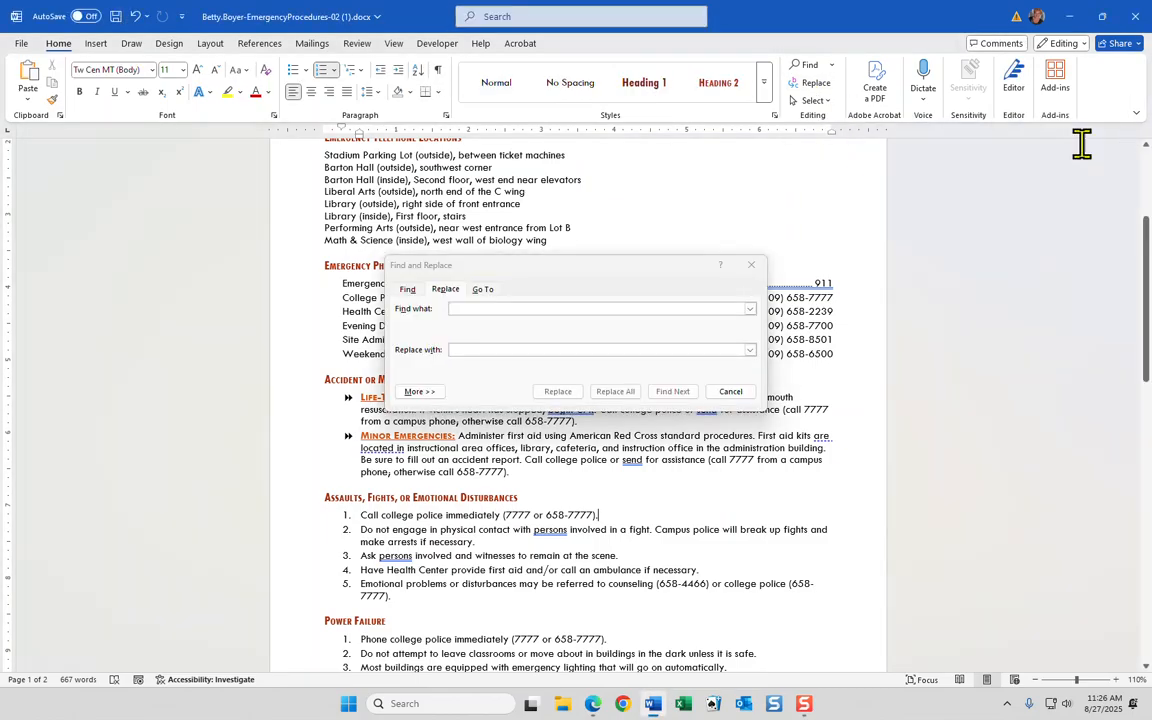
click(507, 308)
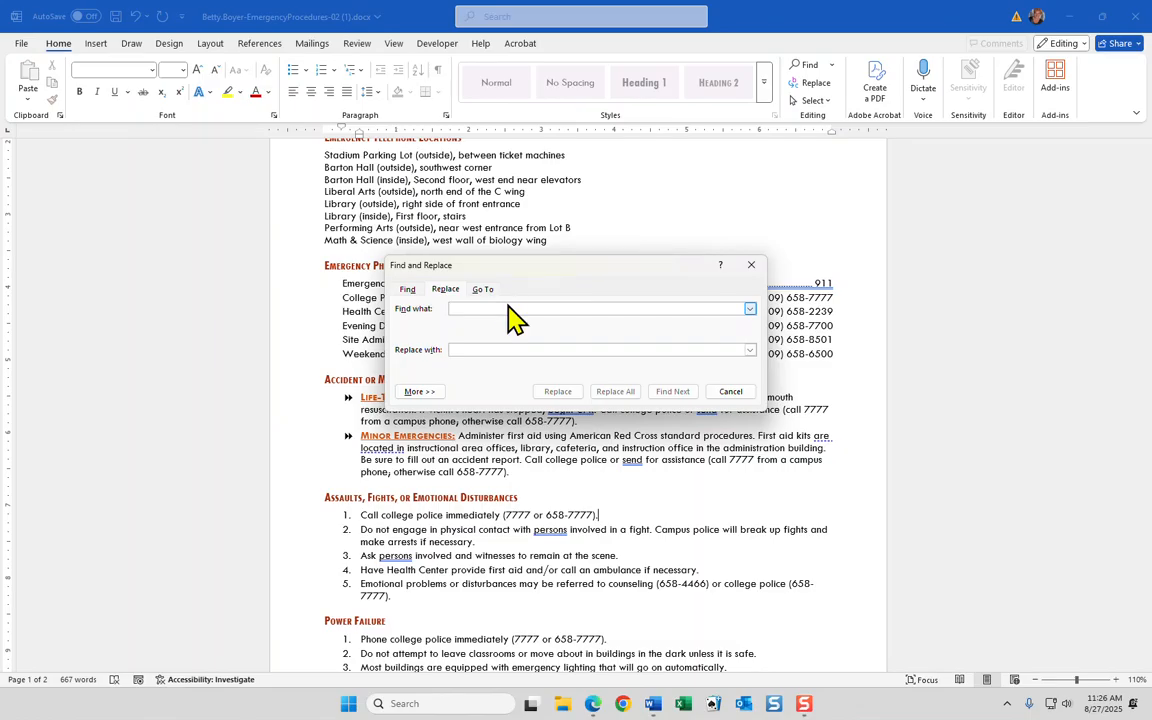
text(Ph)
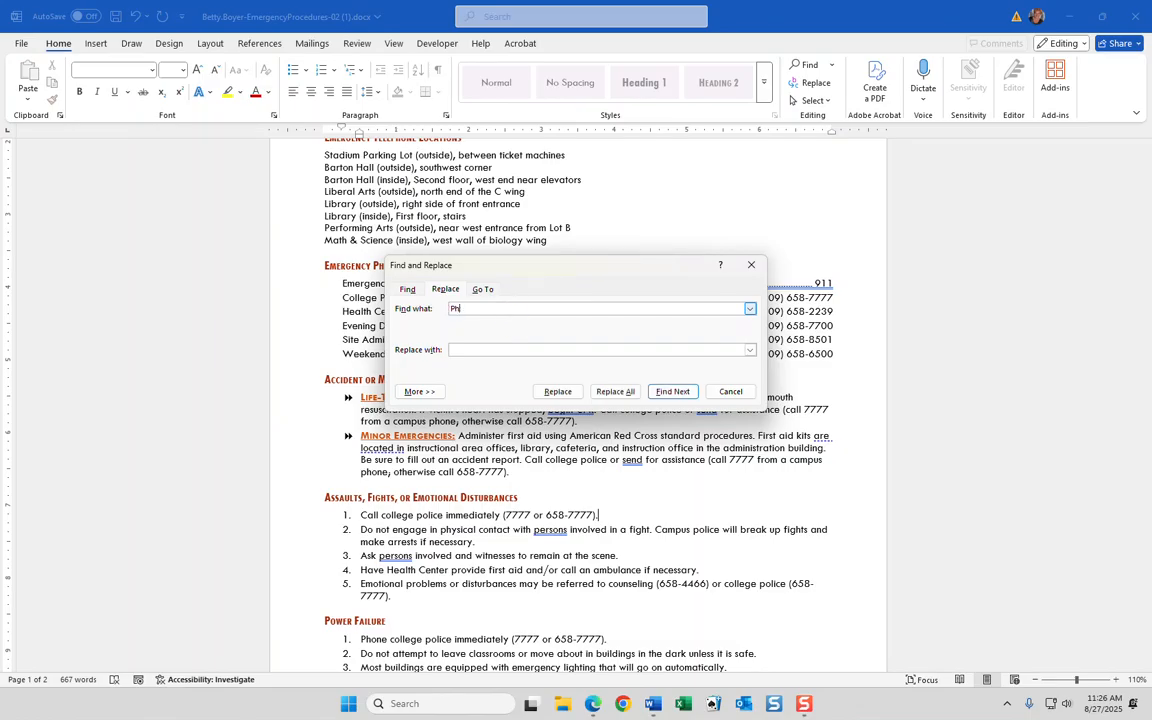
text(one 911)
click(472, 348)
text(CALL 911)
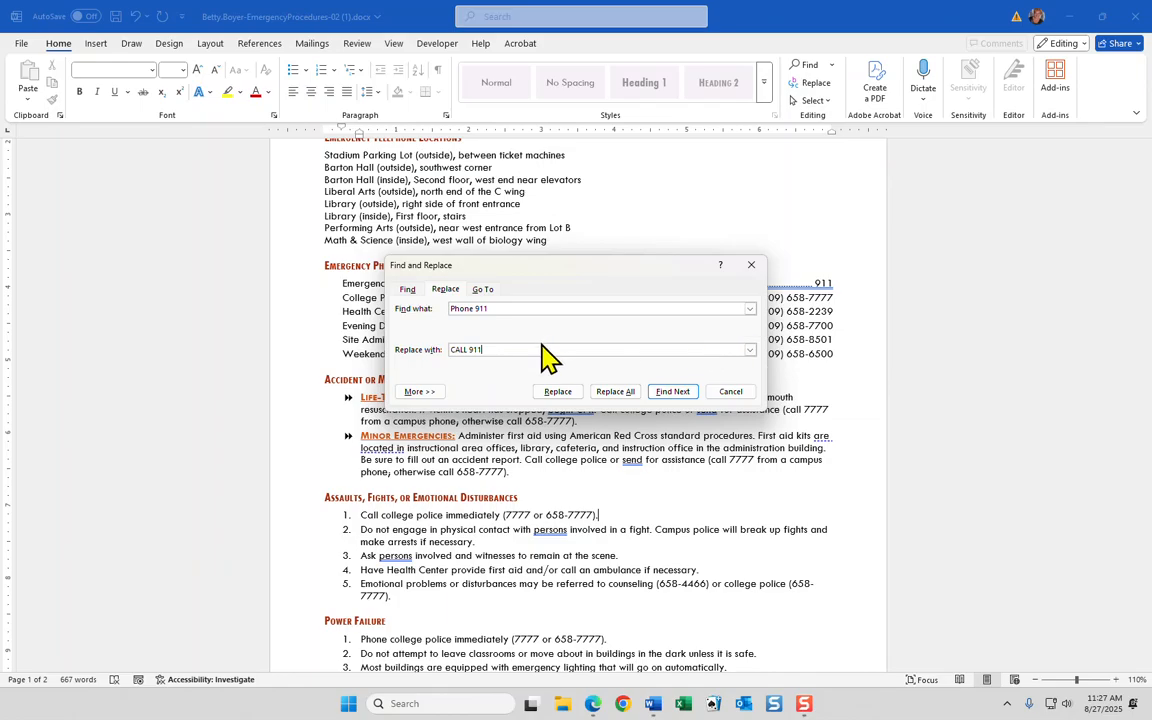
- Set bold formatting for the "CALL 911" replacement text
click(750, 352)
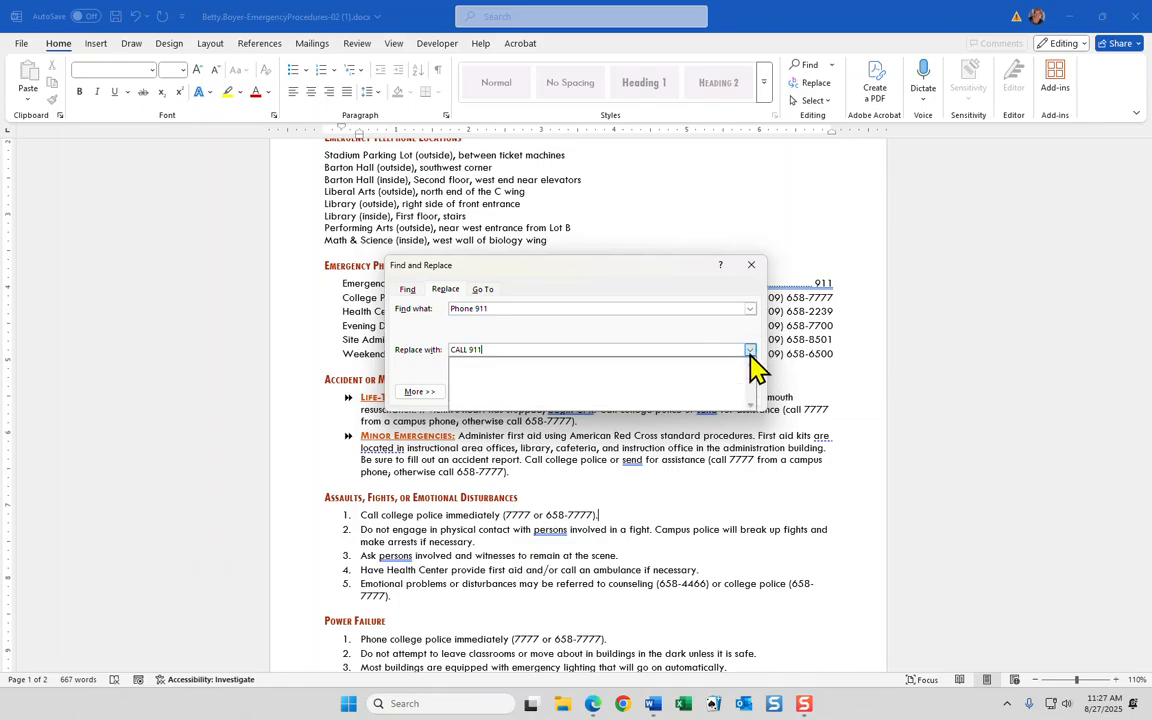
click(540, 355)
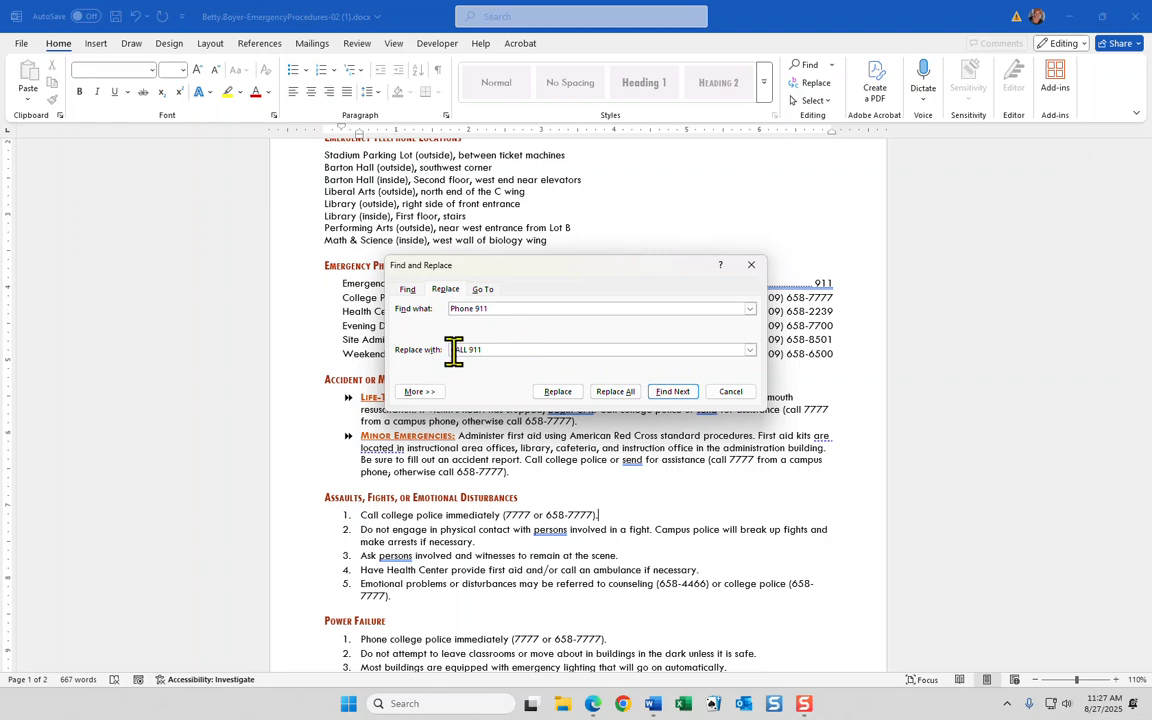
drag(506, 347, 445, 348)
key(ctrl+b)
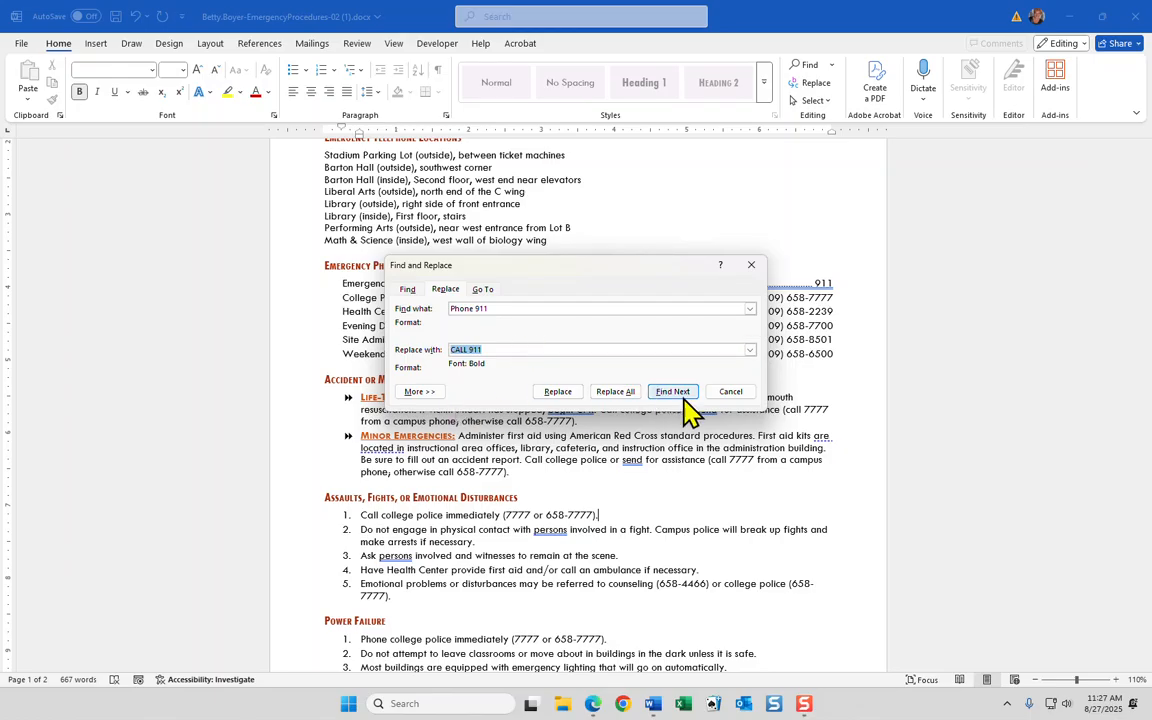
- Replace all occurrences of "Phone 911" with the bold "CALL 911" and close Find and Replace
click(612, 393)
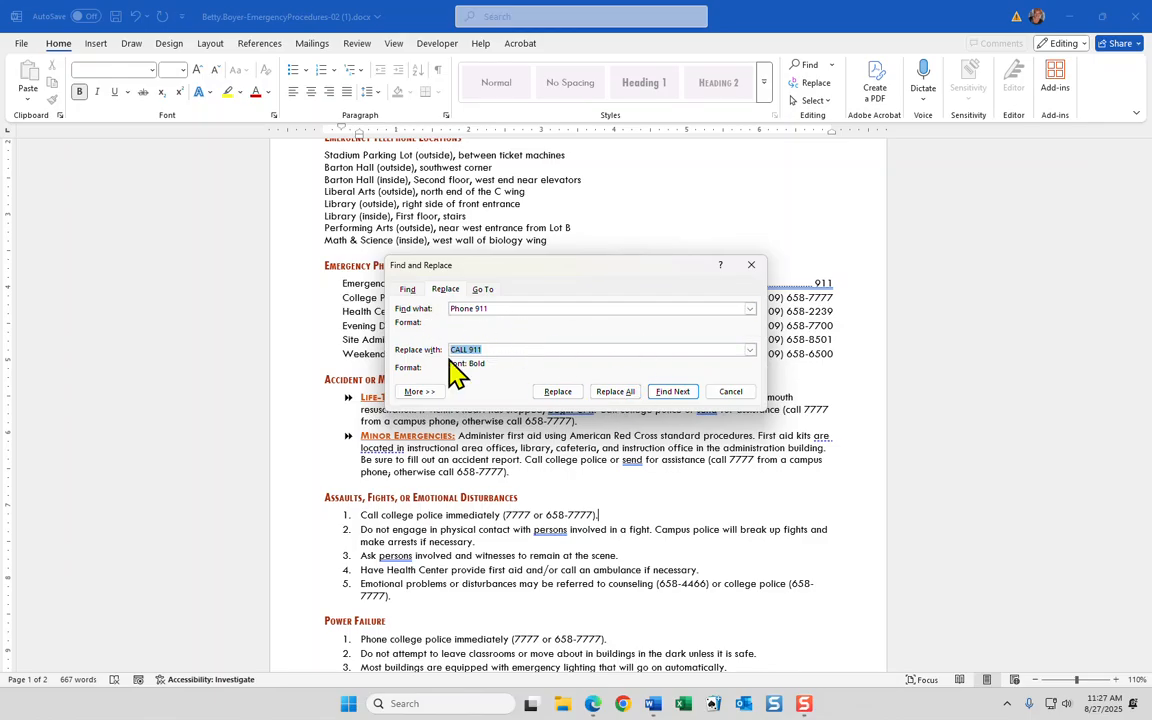
click(607, 394)
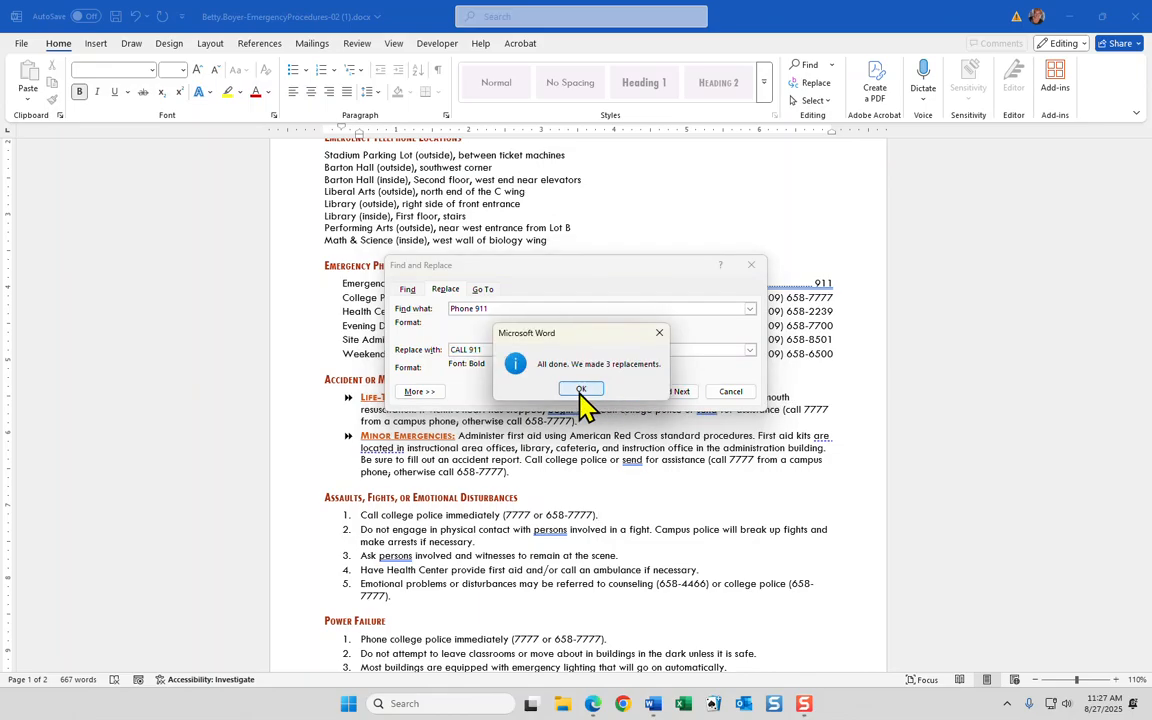
click(581, 390)
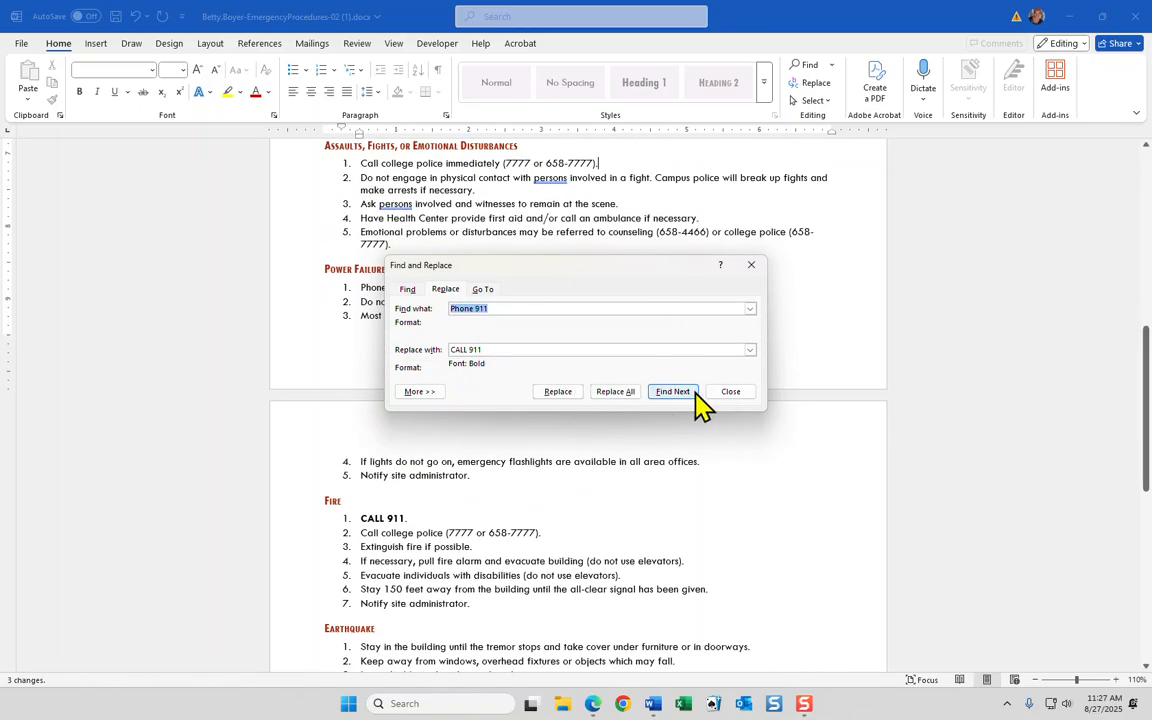
click(730, 391)
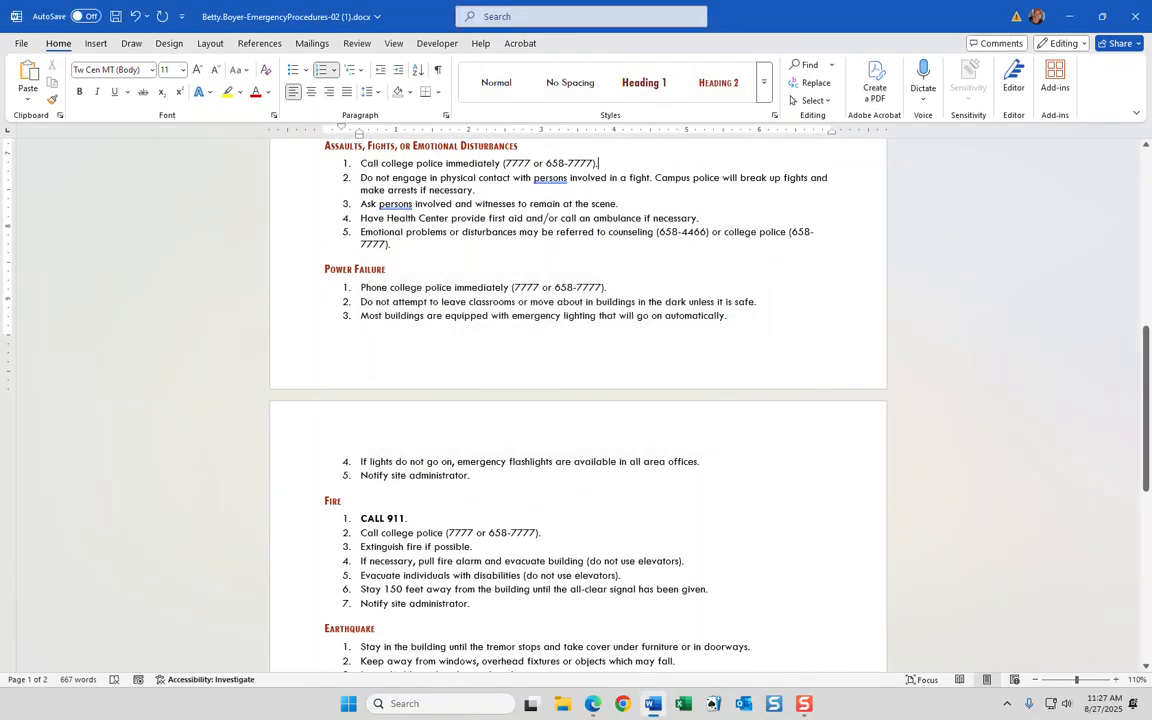
- Examine the built-in footer designs available for the document, from Blank through Whisp
key(alt+Tab)
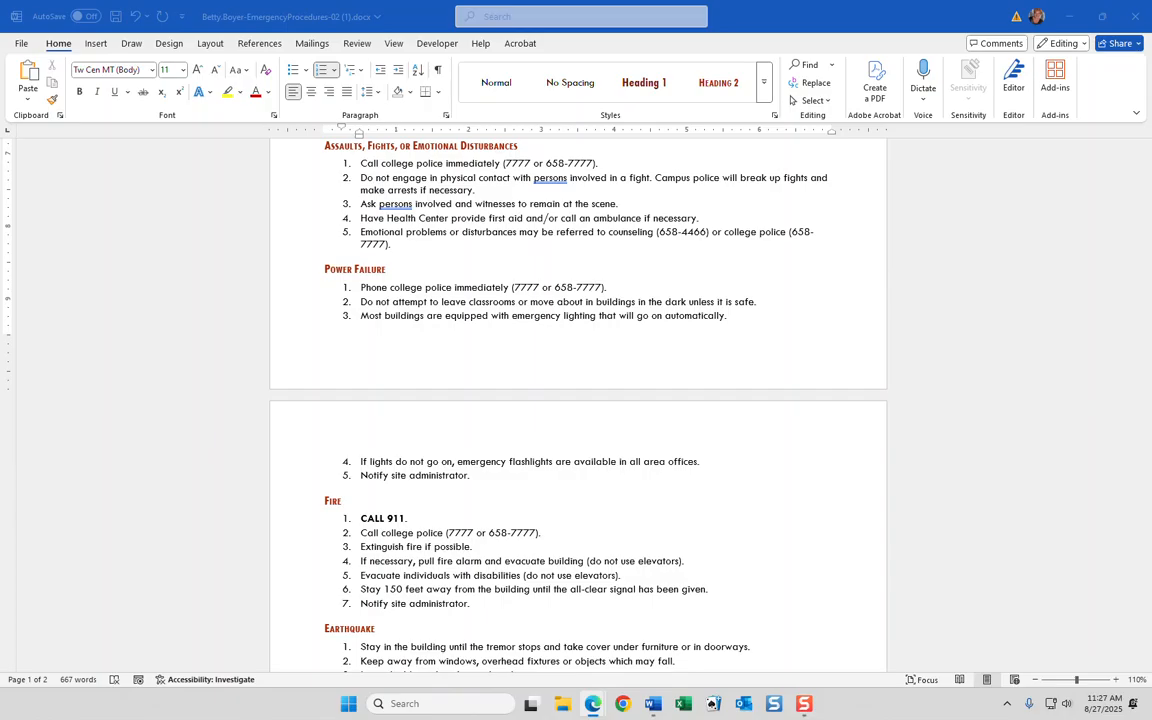
click(95, 45)
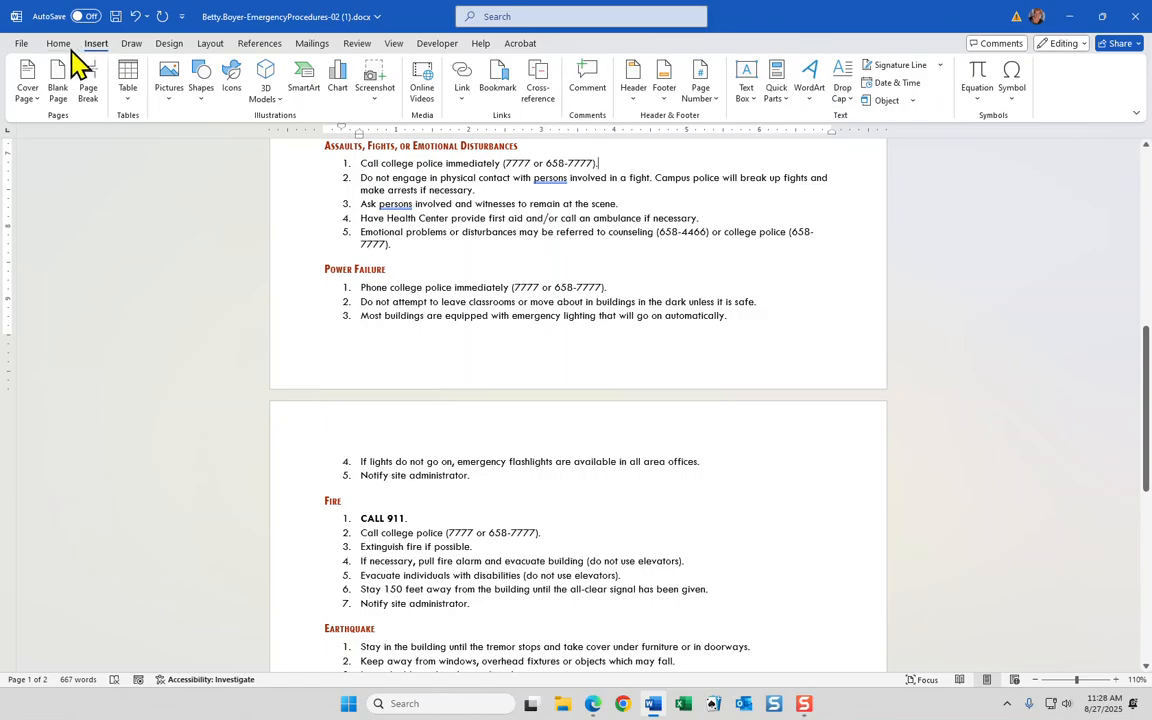
click(668, 102)
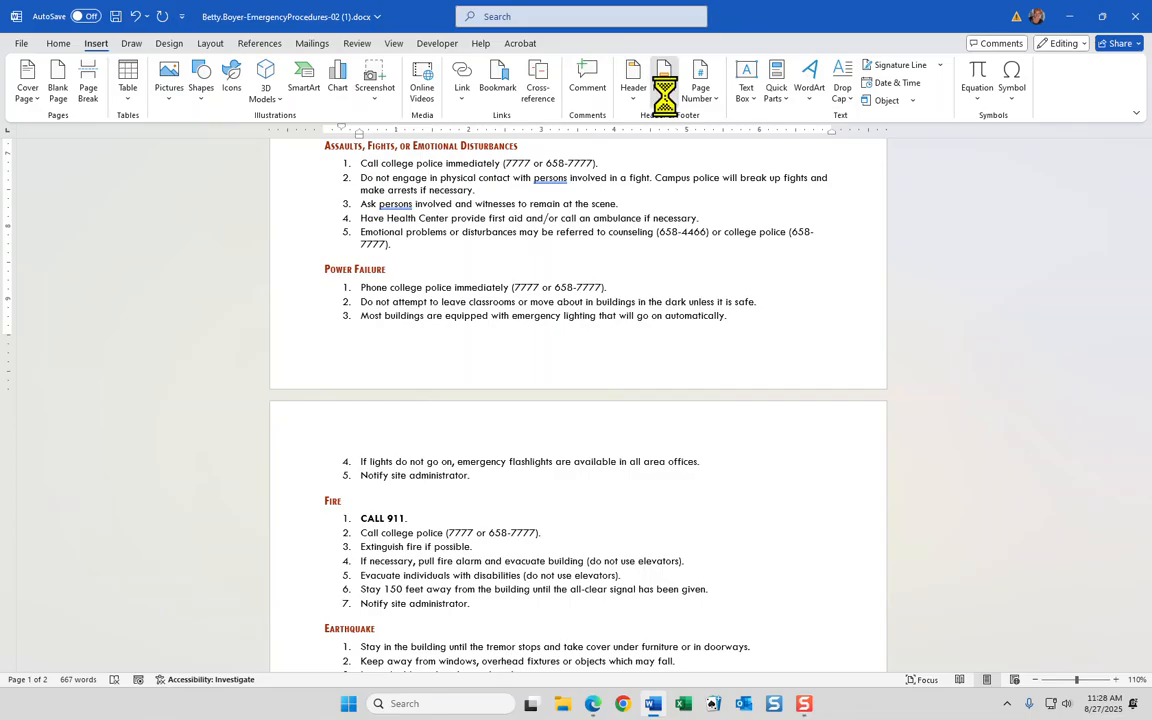
click(666, 95)
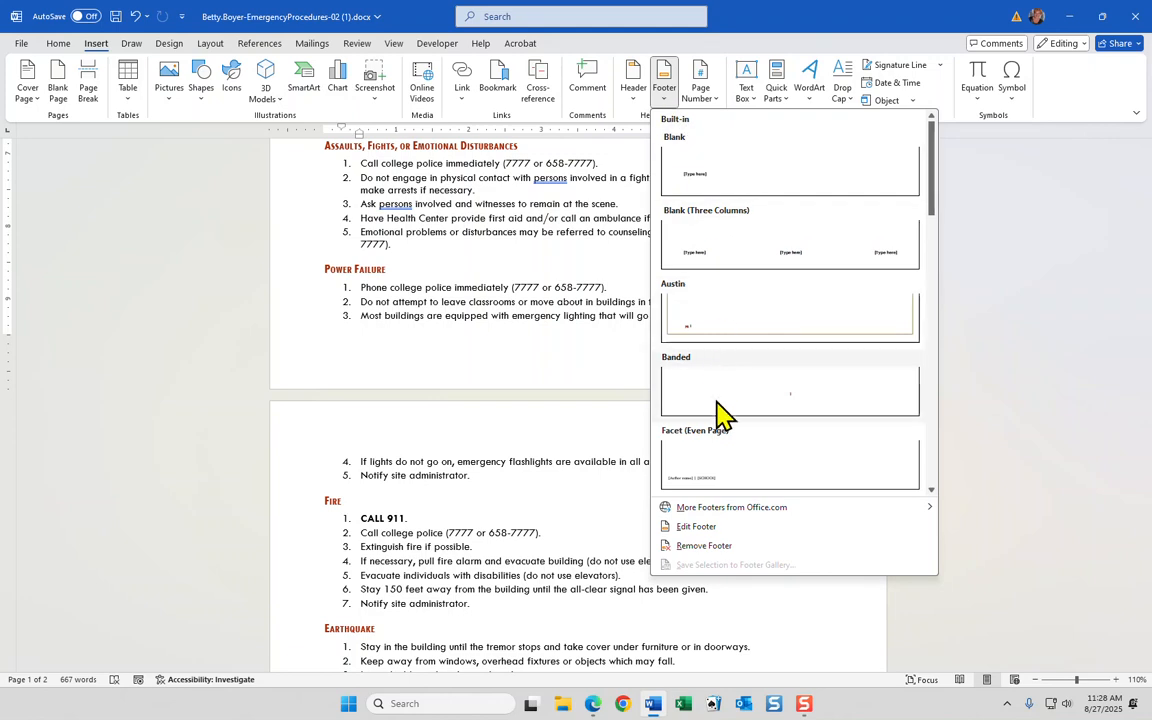
scroll(727, 470, down, 5)
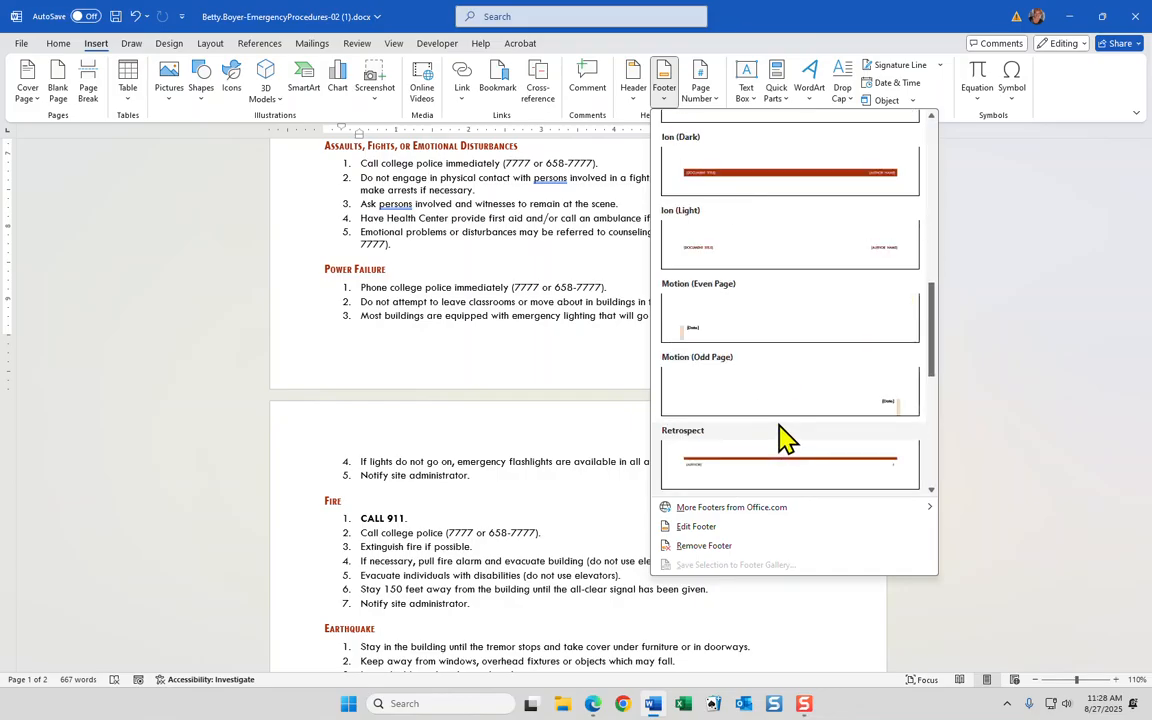
scroll(785, 437, down, 4)
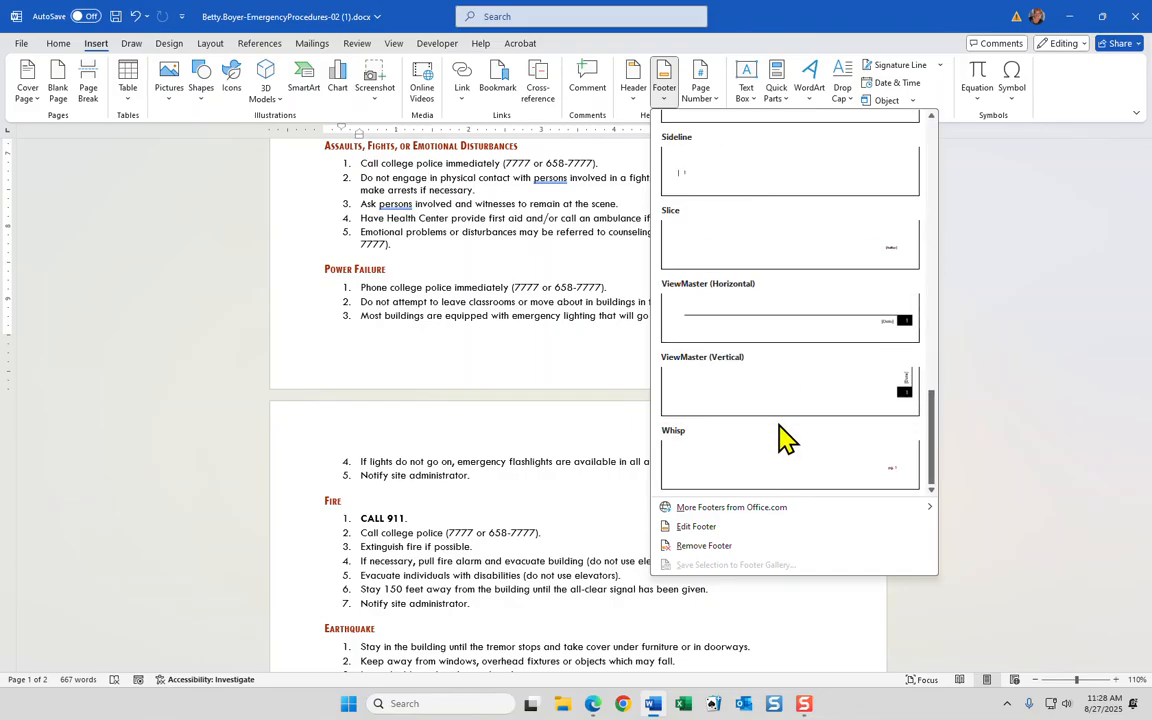
scroll(785, 437, up, 3)
scroll(785, 437, up, 3)
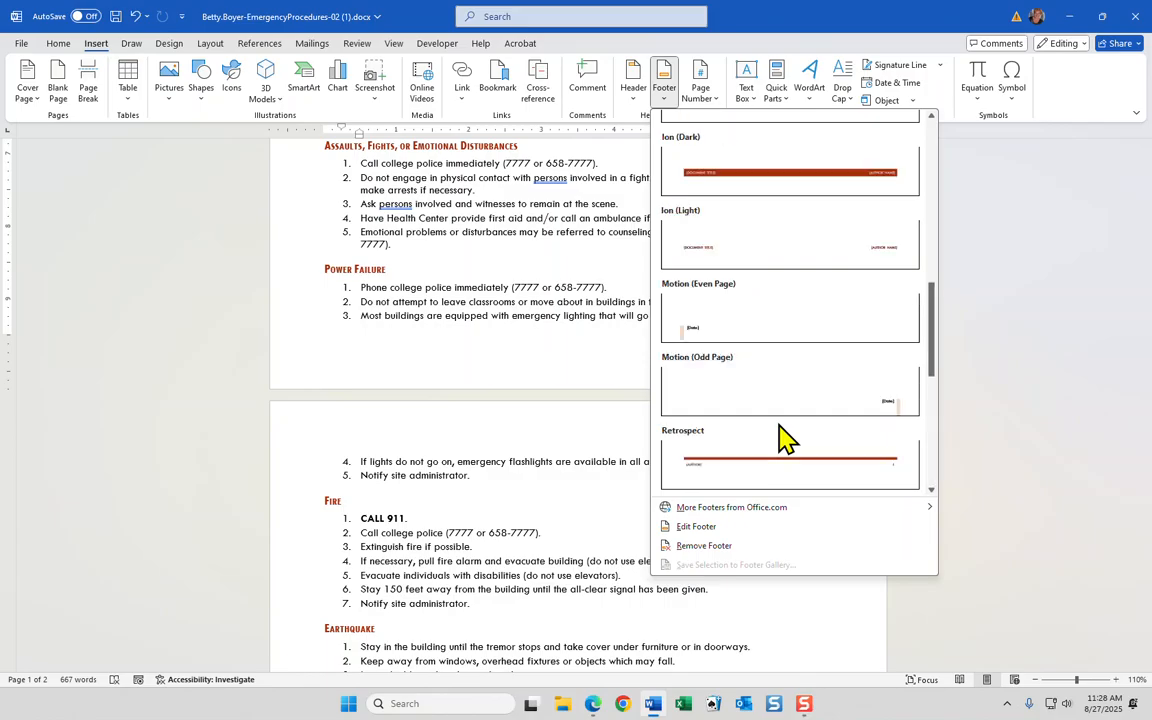
scroll(785, 437, up, 9)
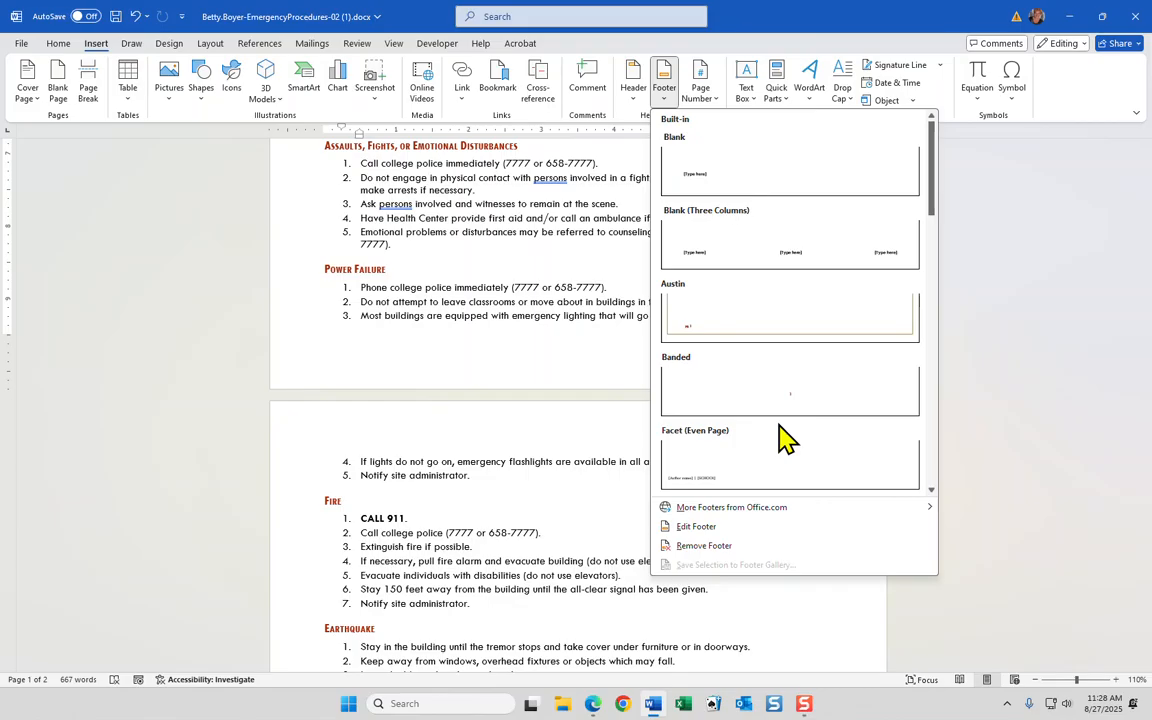
click(664, 100)
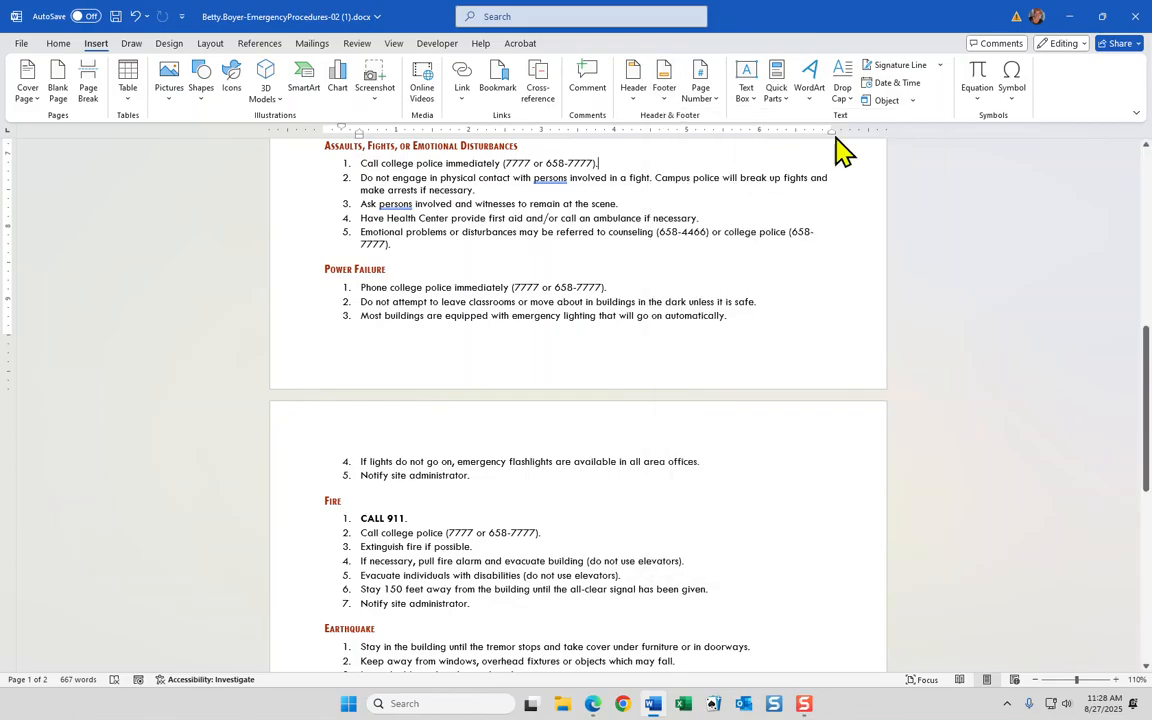
- Insert the built-in Blank footer into the document
click(667, 101)
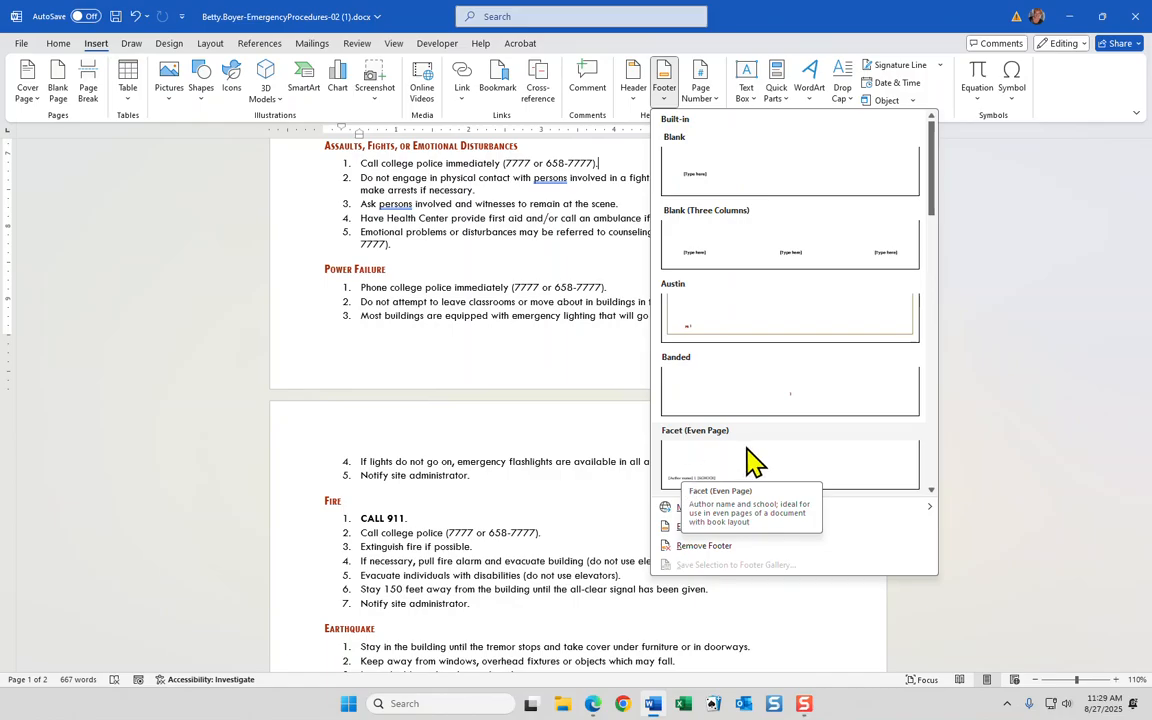
scroll(746, 463, down, 3)
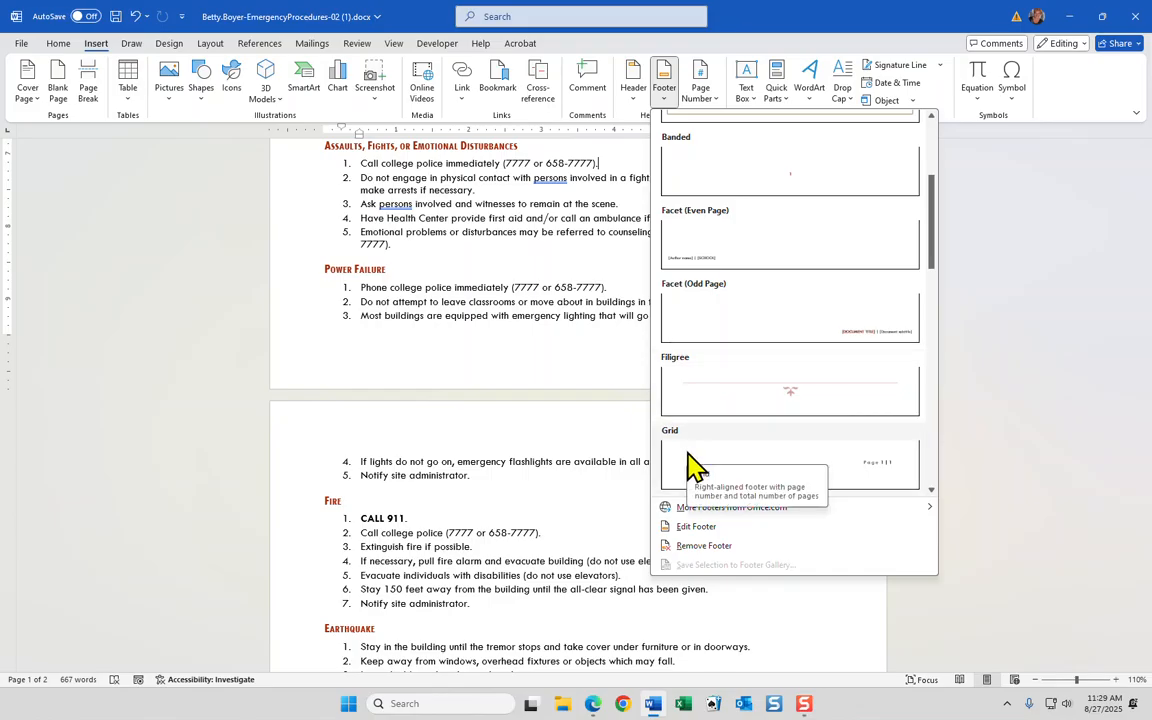
scroll(695, 465, down, 3)
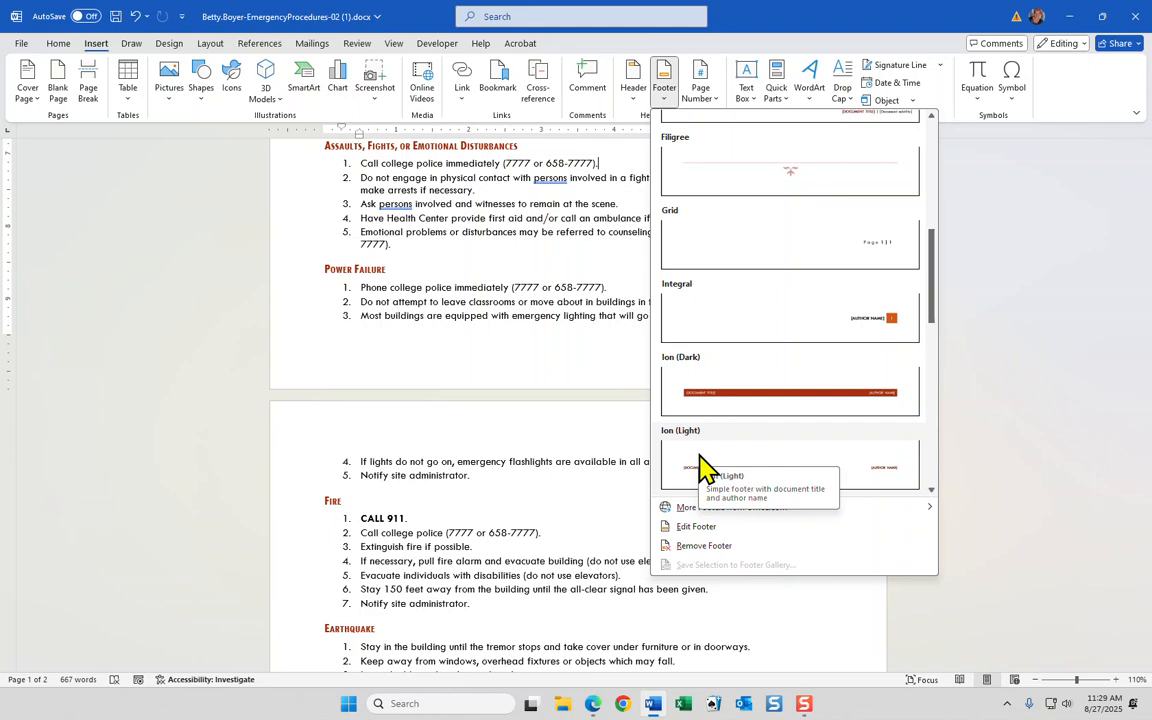
scroll(700, 465, down, 3)
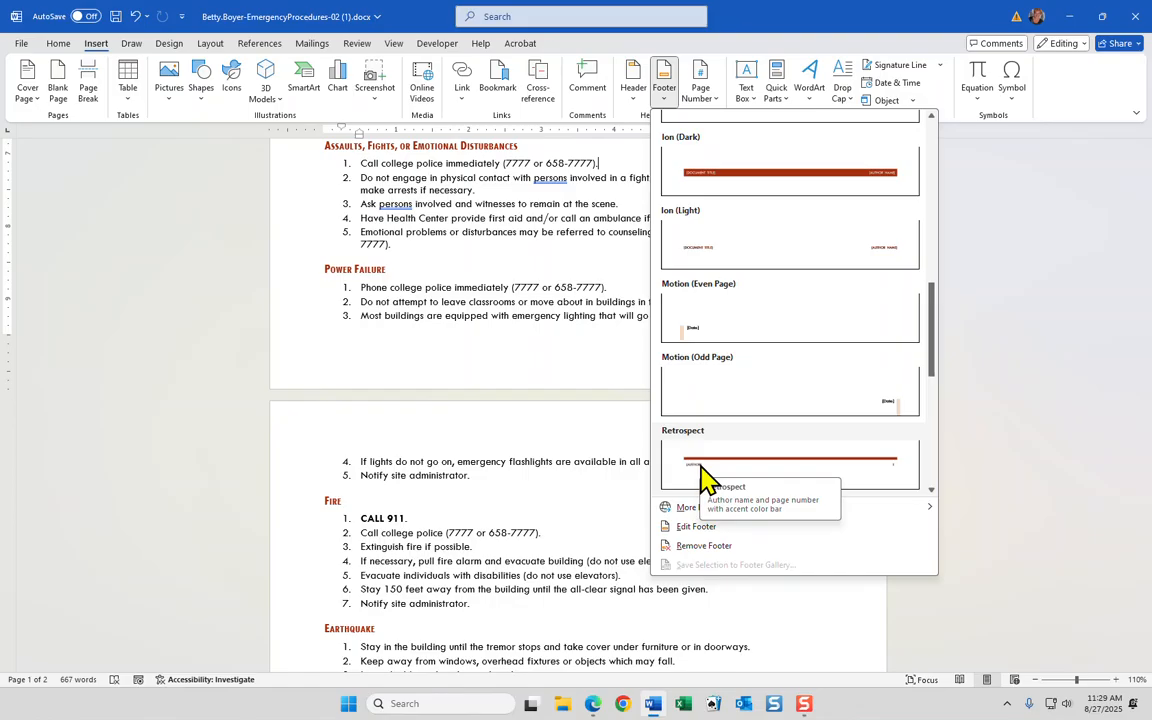
scroll(703, 478, down, 3)
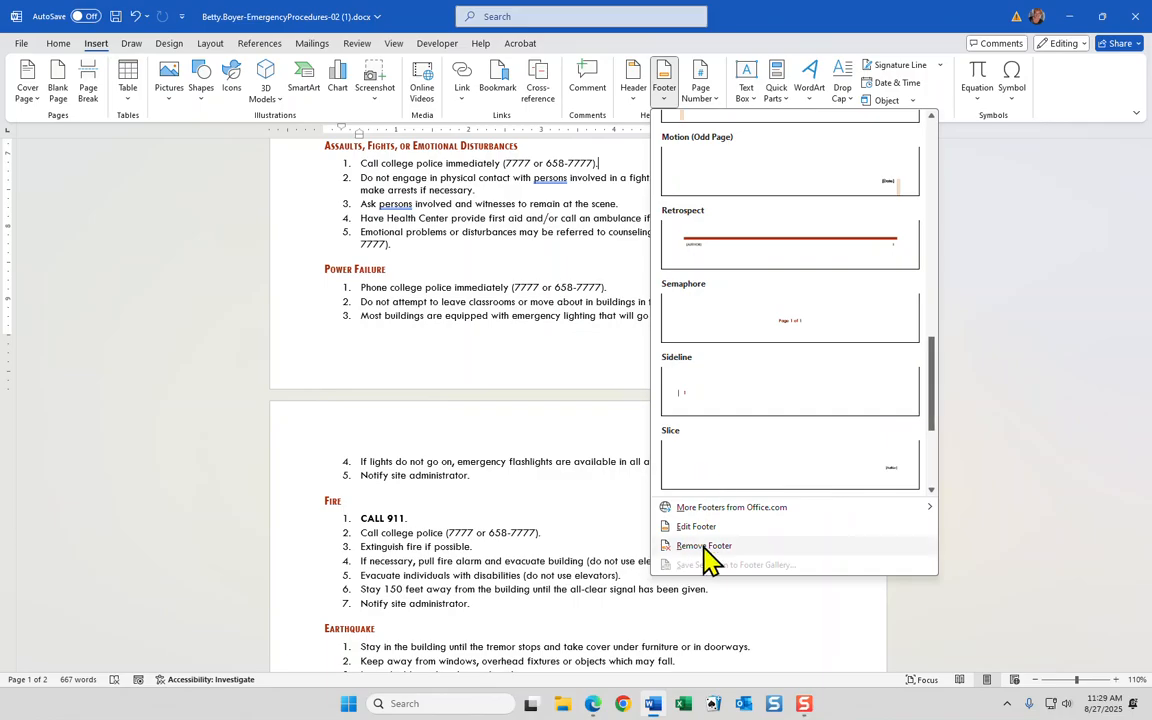
scroll(700, 470, down, 3)
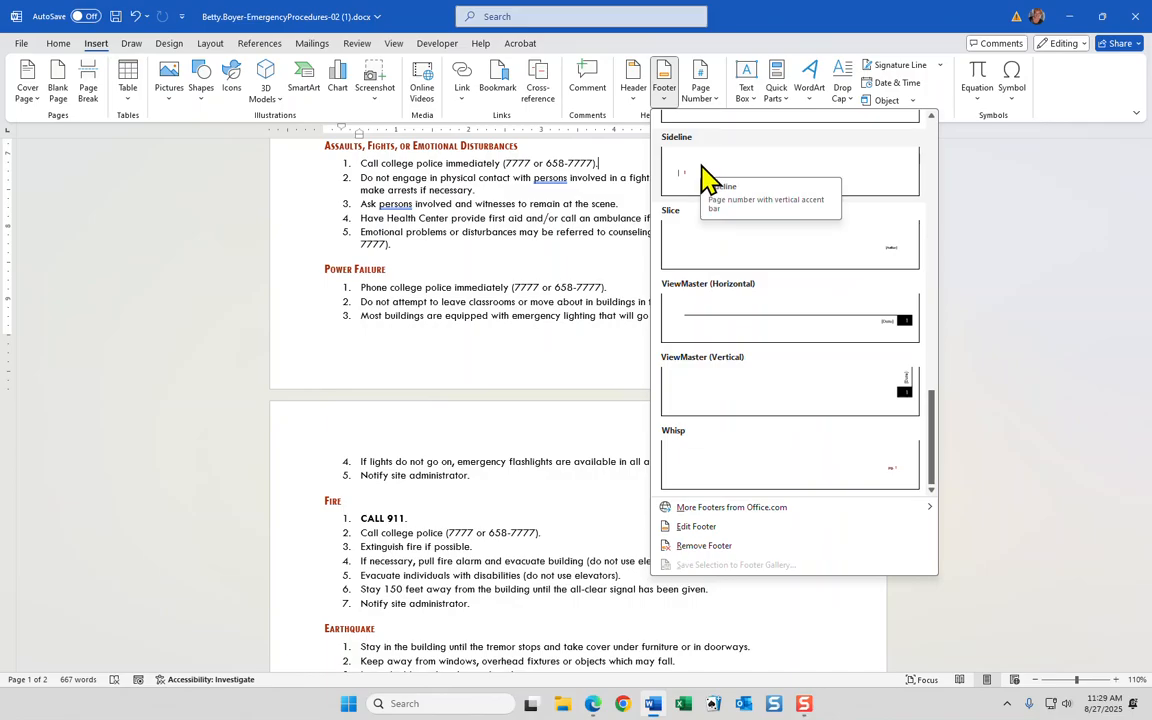
scroll(706, 178, up, 2)
scroll(706, 178, up, 2)
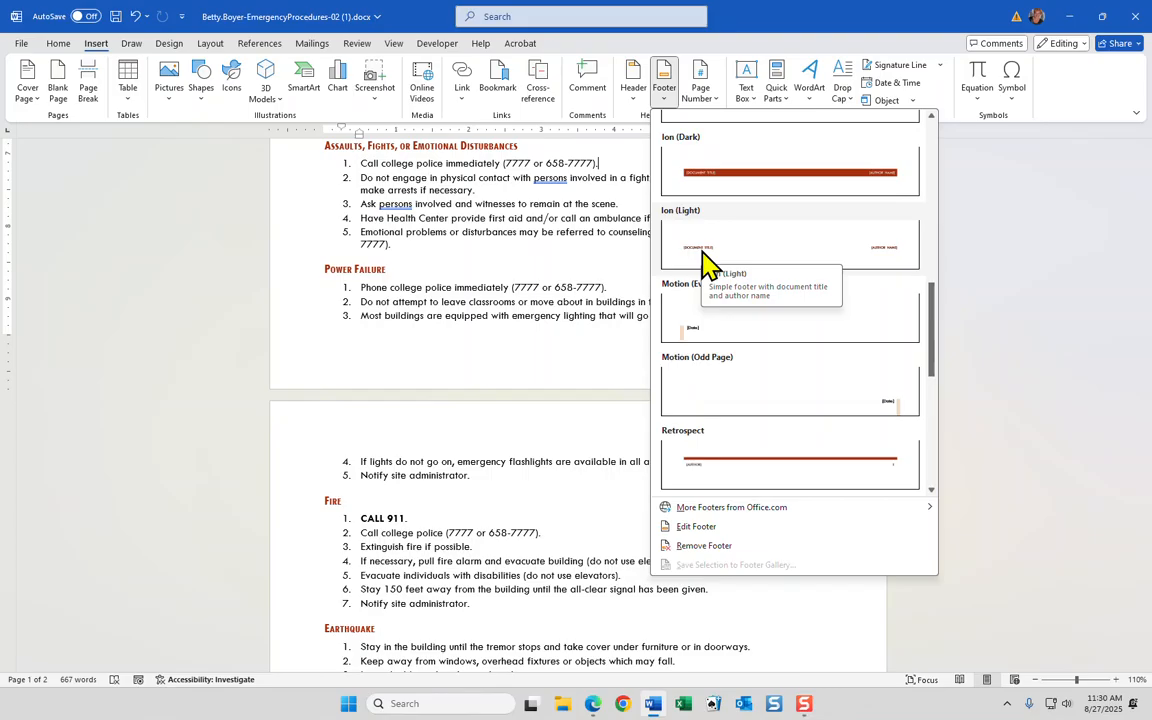
scroll(705, 263, up, 3)
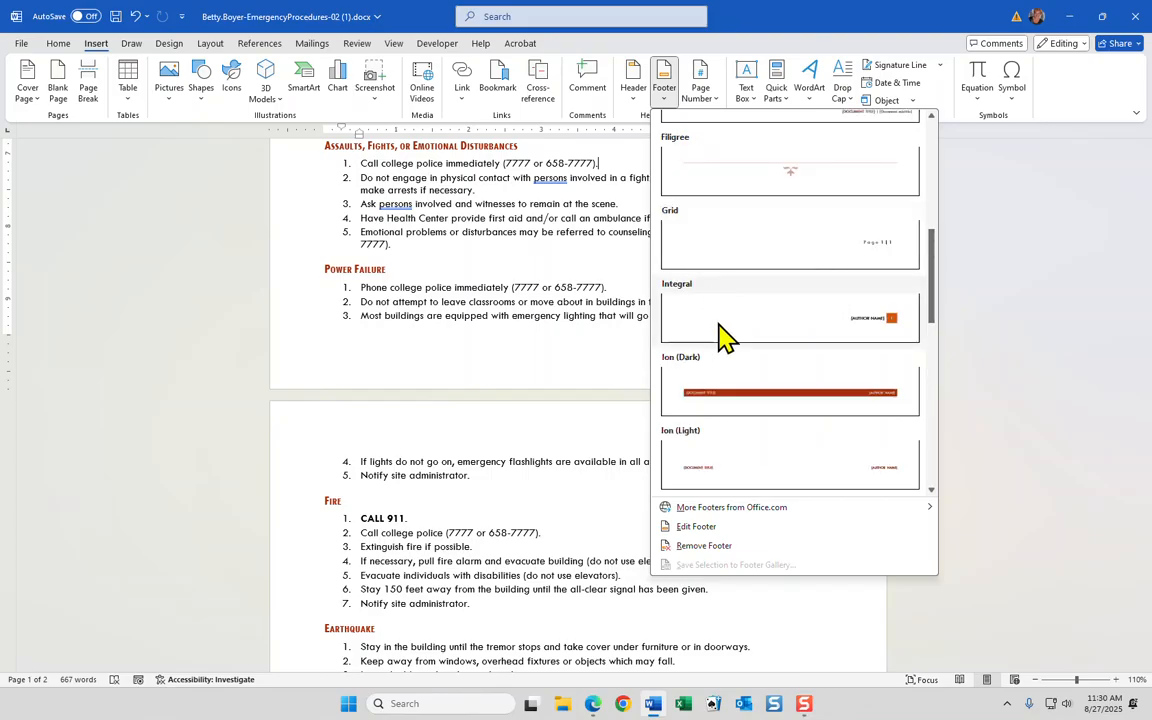
scroll(728, 280, up, 6)
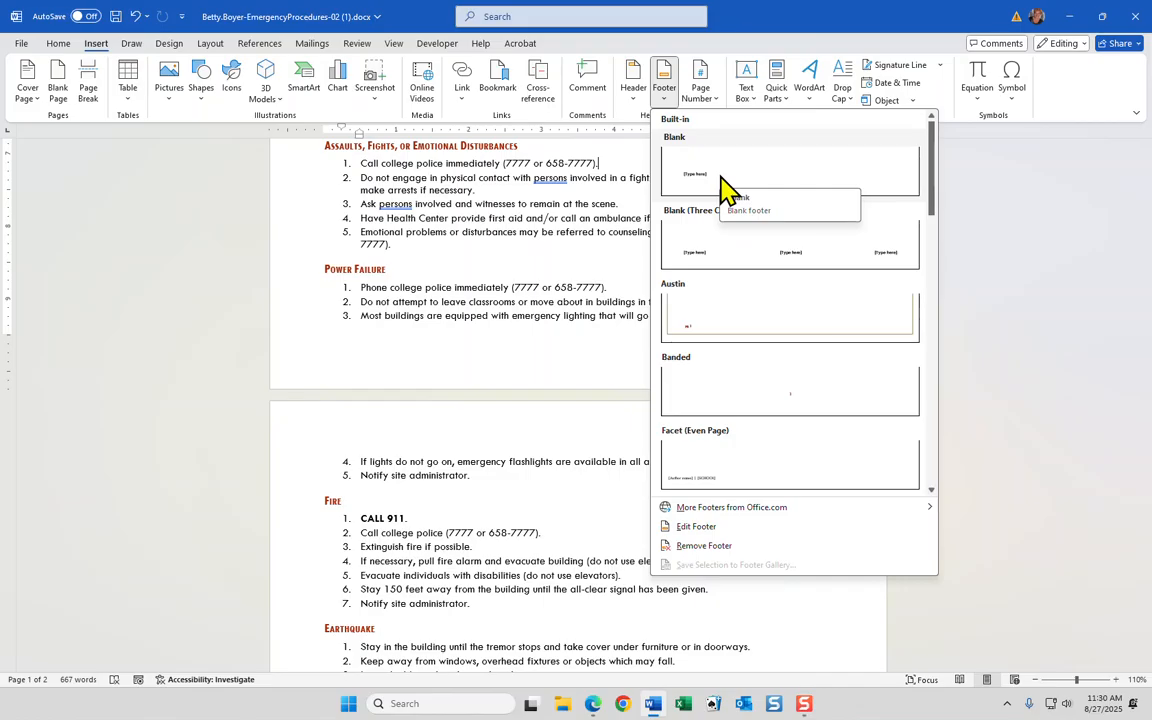
click(725, 187)
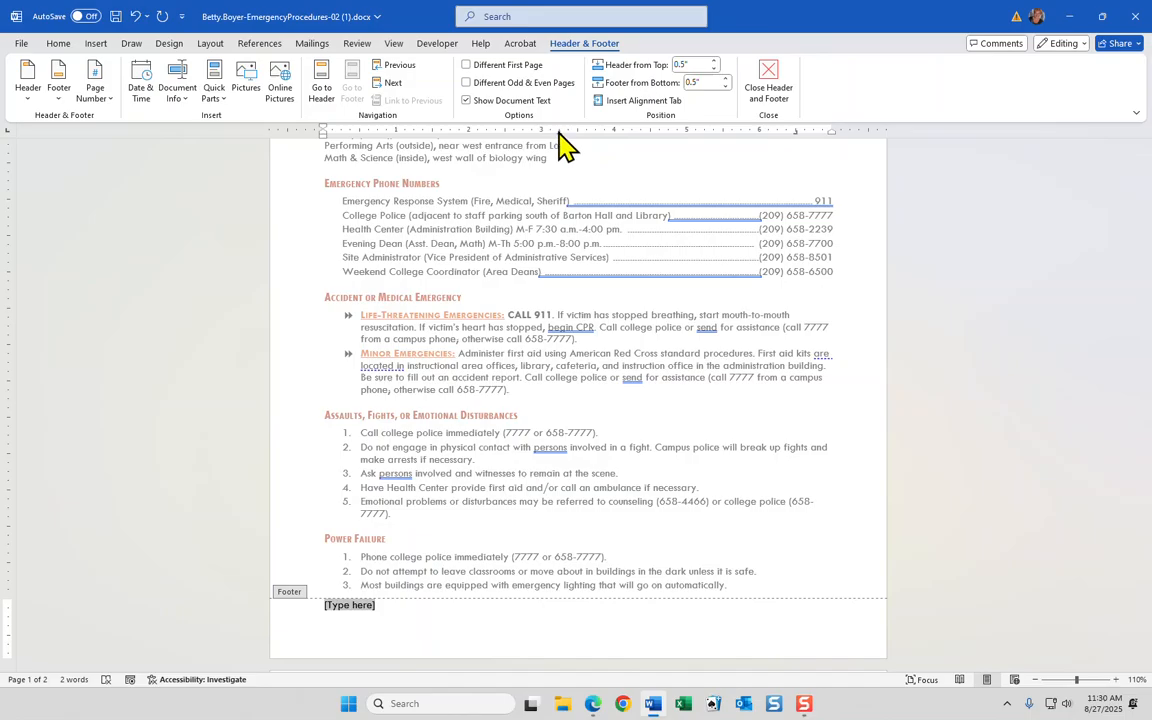
- Move the footer's center tab stop to 3.5" and its right tab stop to the right margin
drag(563, 145, 584, 150)
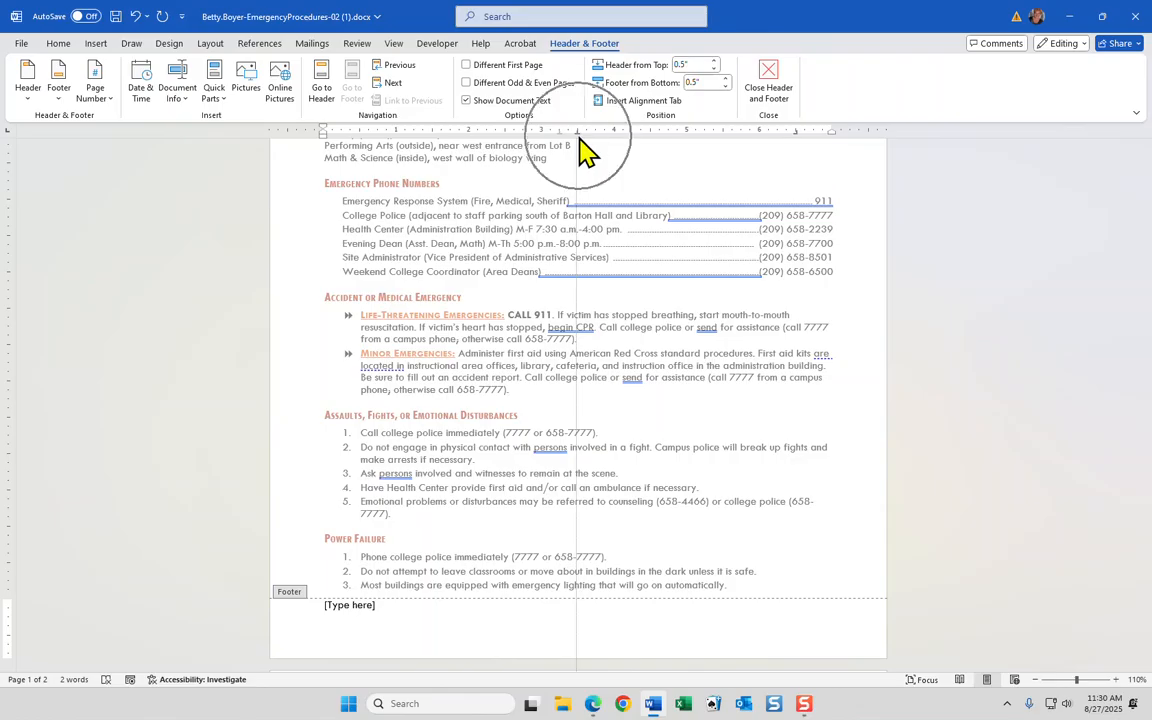
drag(584, 150, 584, 150)
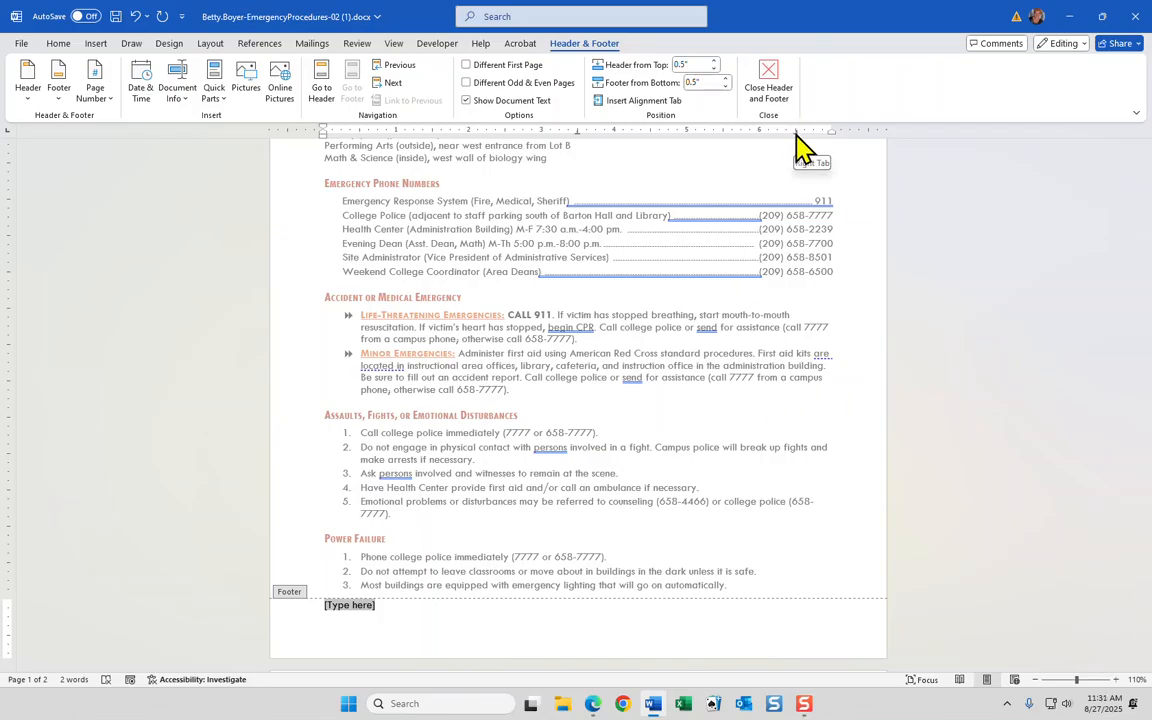
mouse_move(797, 143)
mouse_down()
mouse_move(838, 148)
mouse_move(834, 137)
mouse_move(836, 148)
mouse_up()
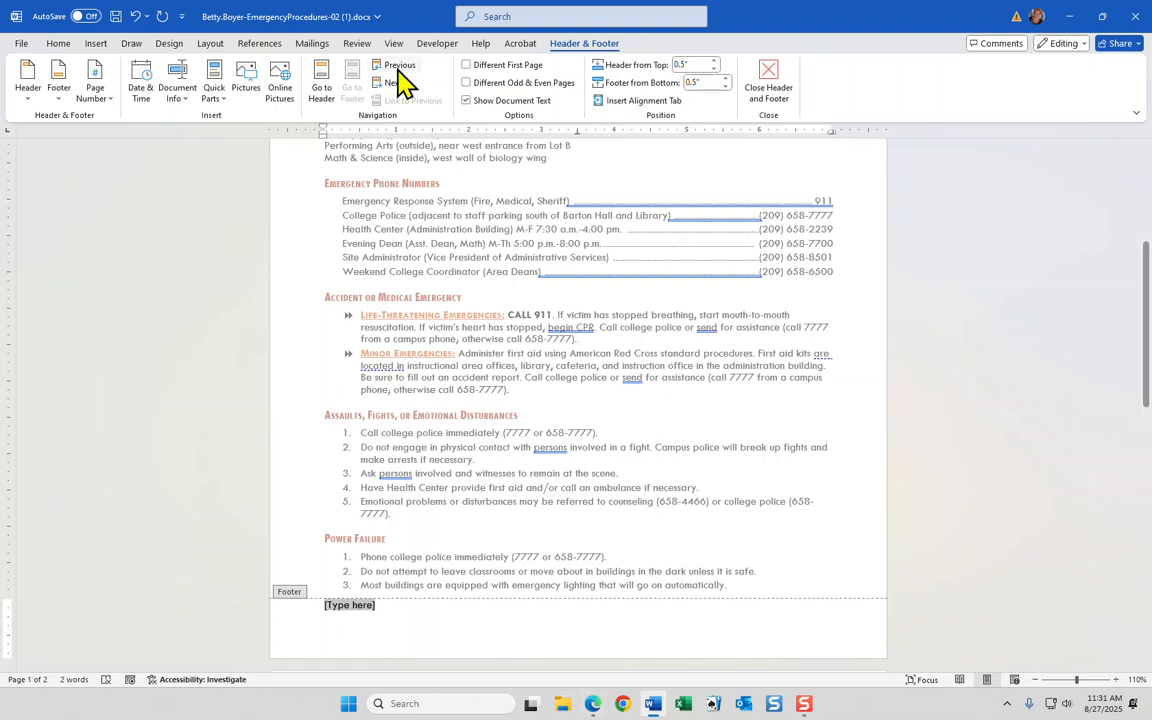
- Replace the footer's placeholder text with the Document Title field and place the cursor after it
click(172, 100)
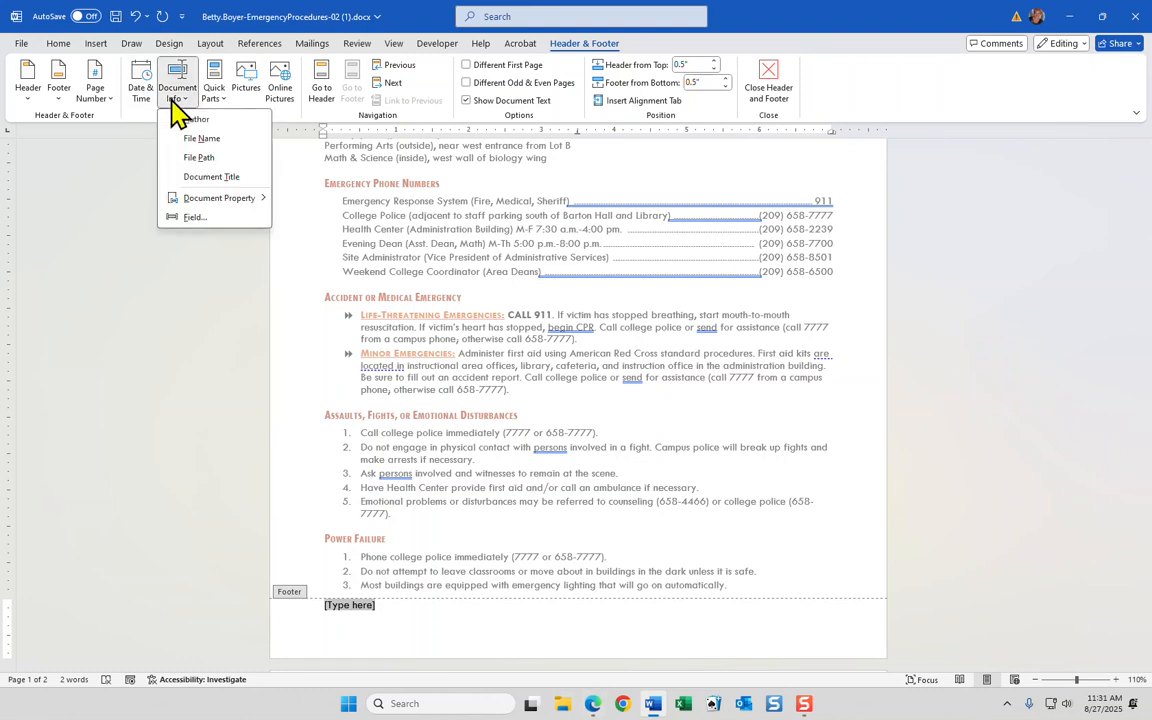
click(197, 182)
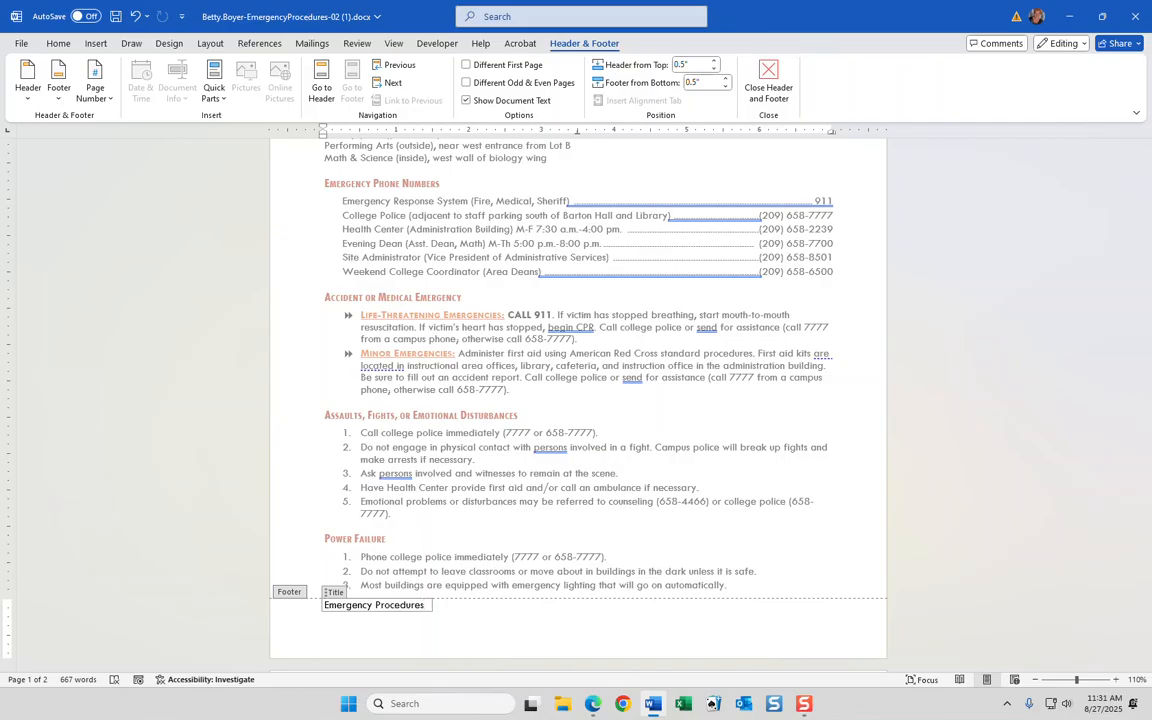
key(Right)
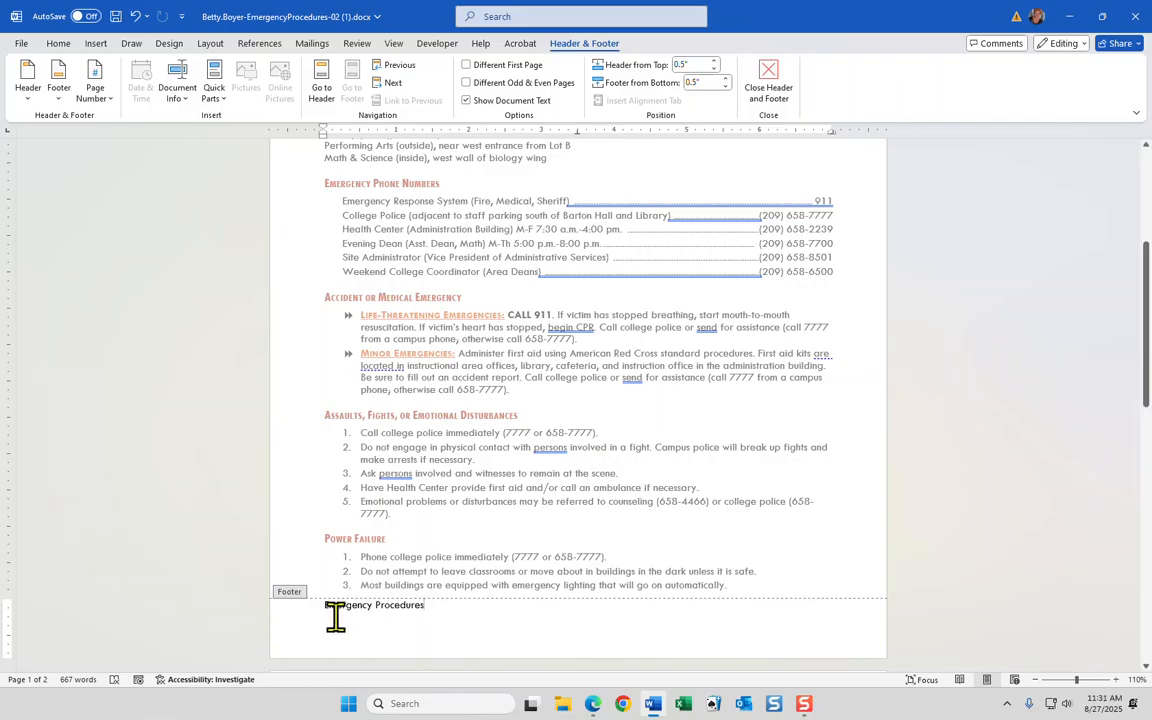
click(382, 607)
key(End)
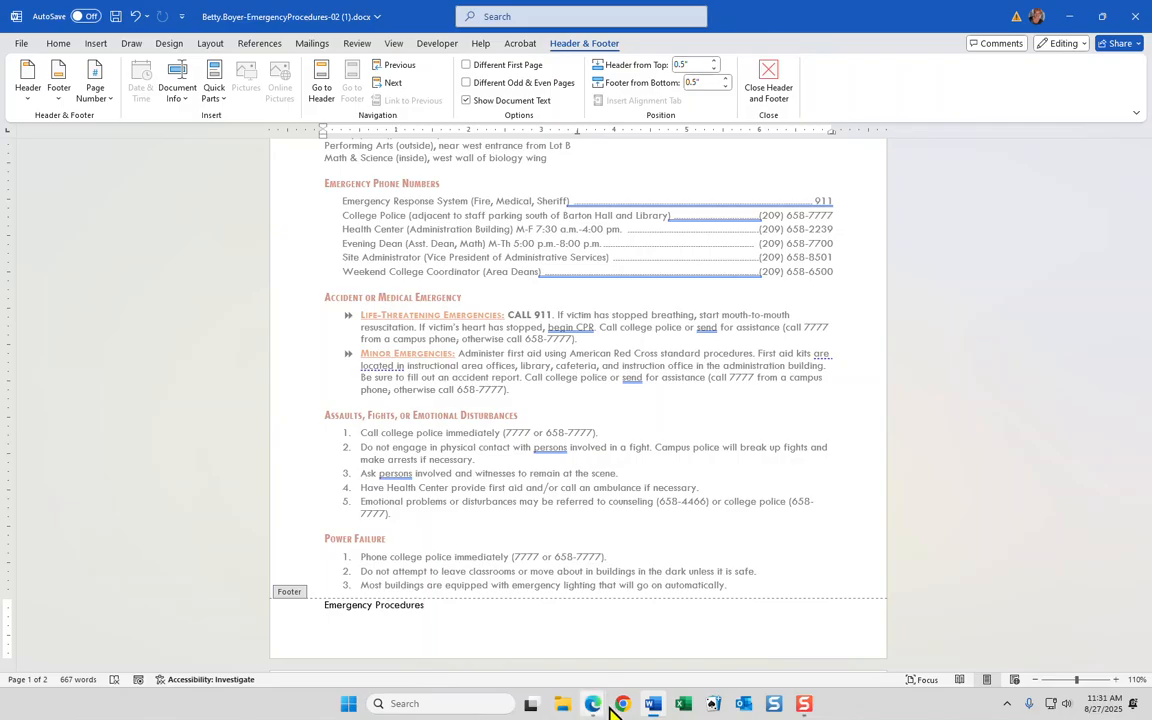
- Insert the Company document property at the footer's center tab stop
key(Tab)
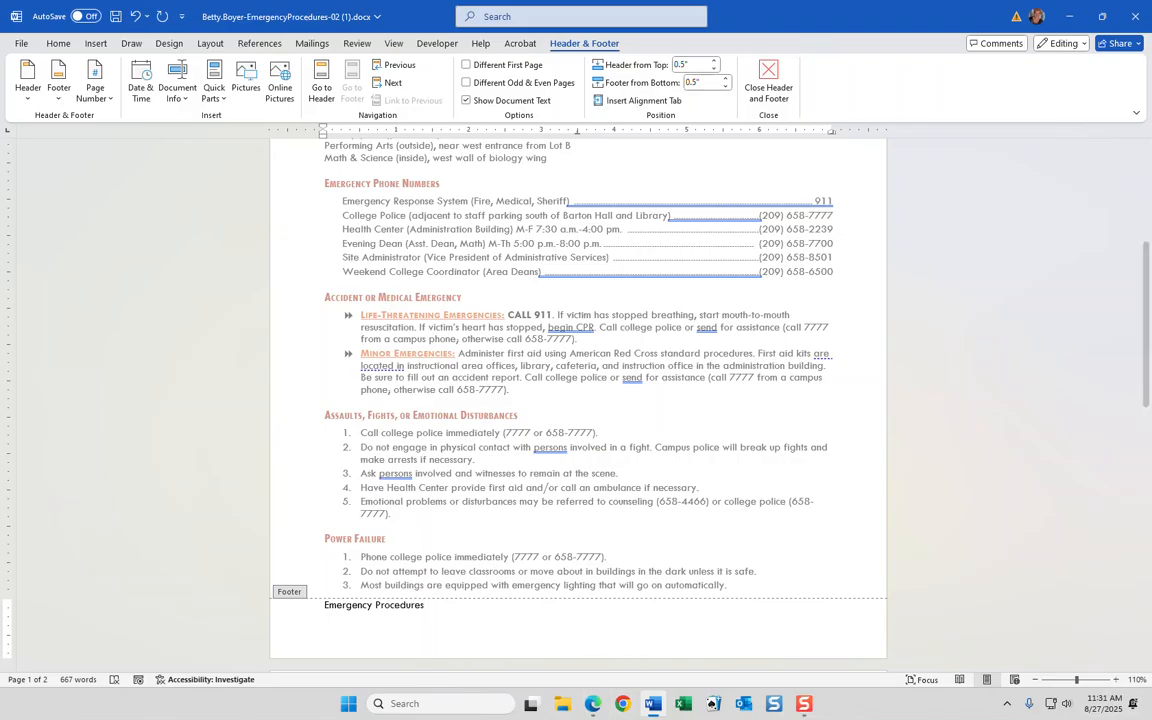
click(181, 110)
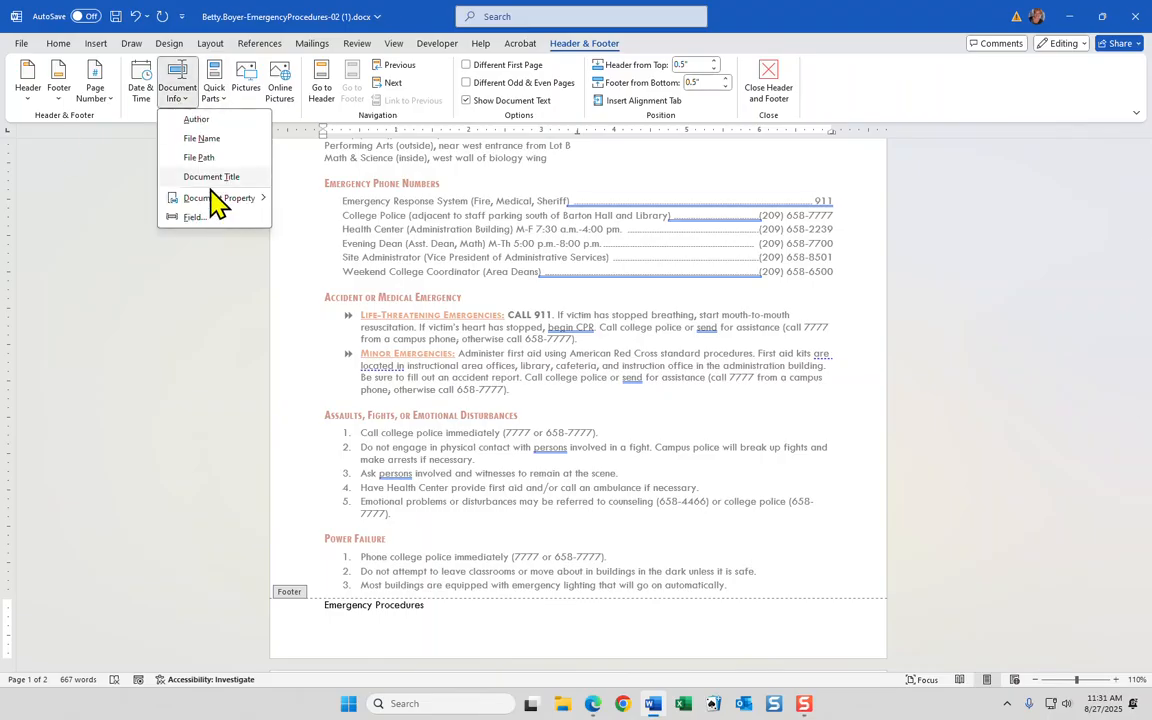
mouse_move(220, 197)
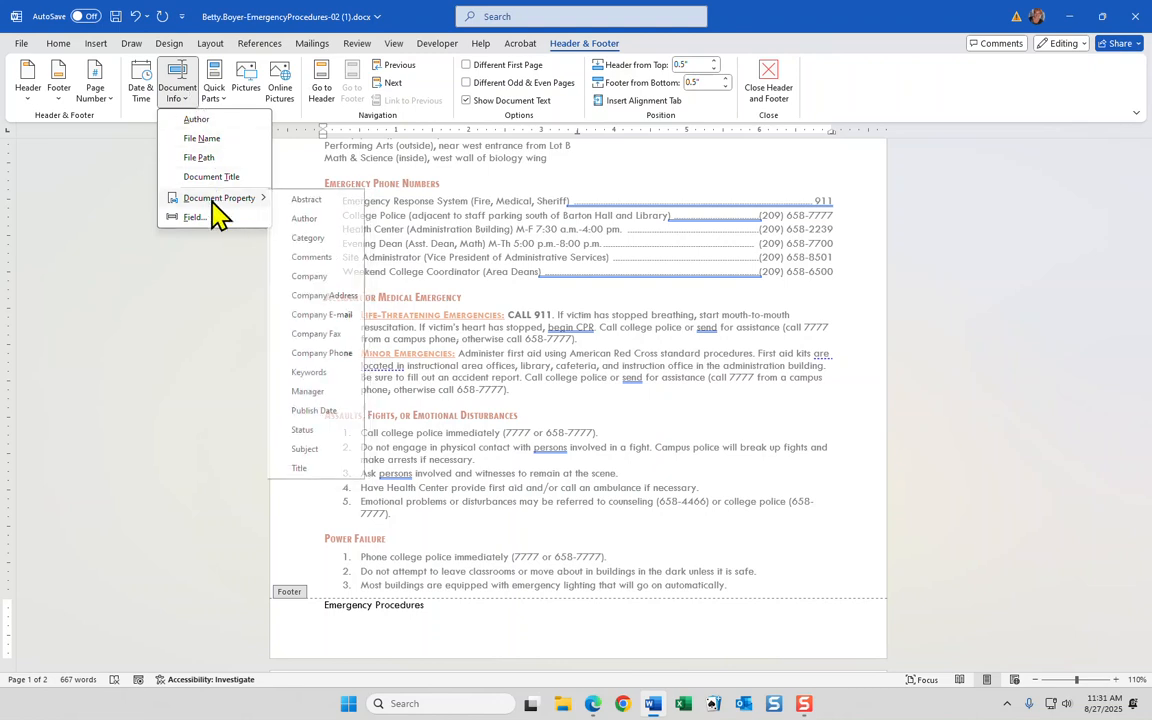
click(318, 277)
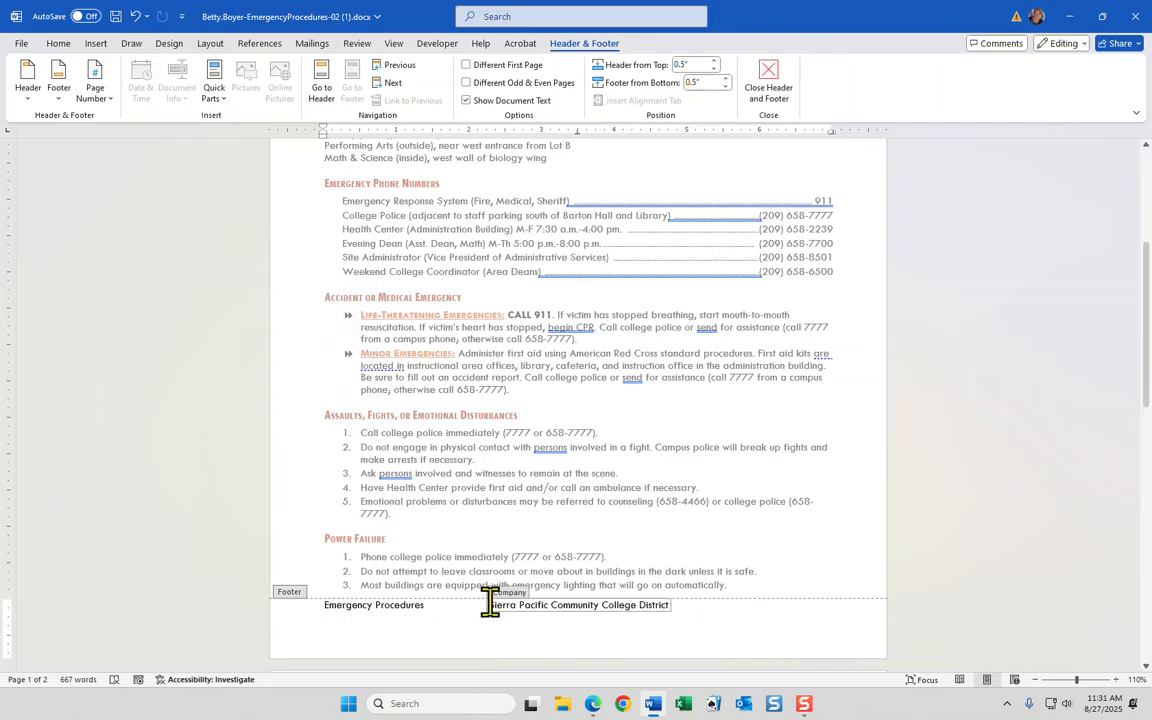
- Insert an automatically updating date in the "August 27, 2025" format at the footer's right tab stop
click(706, 600)
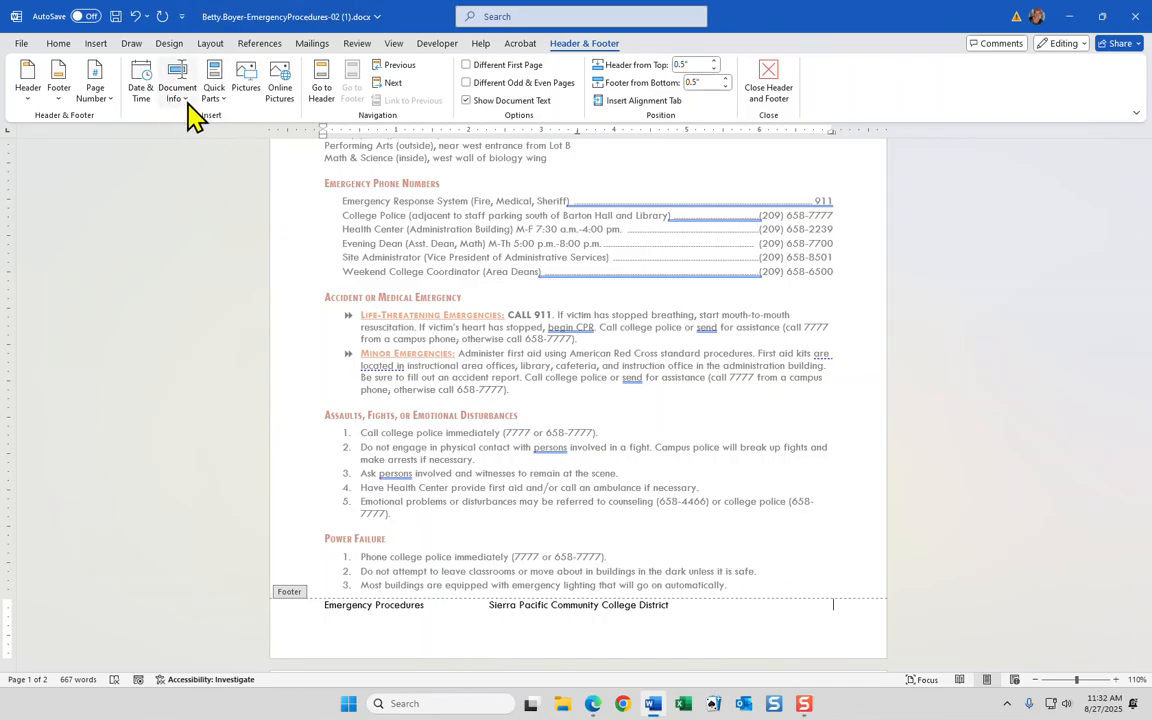
click(142, 88)
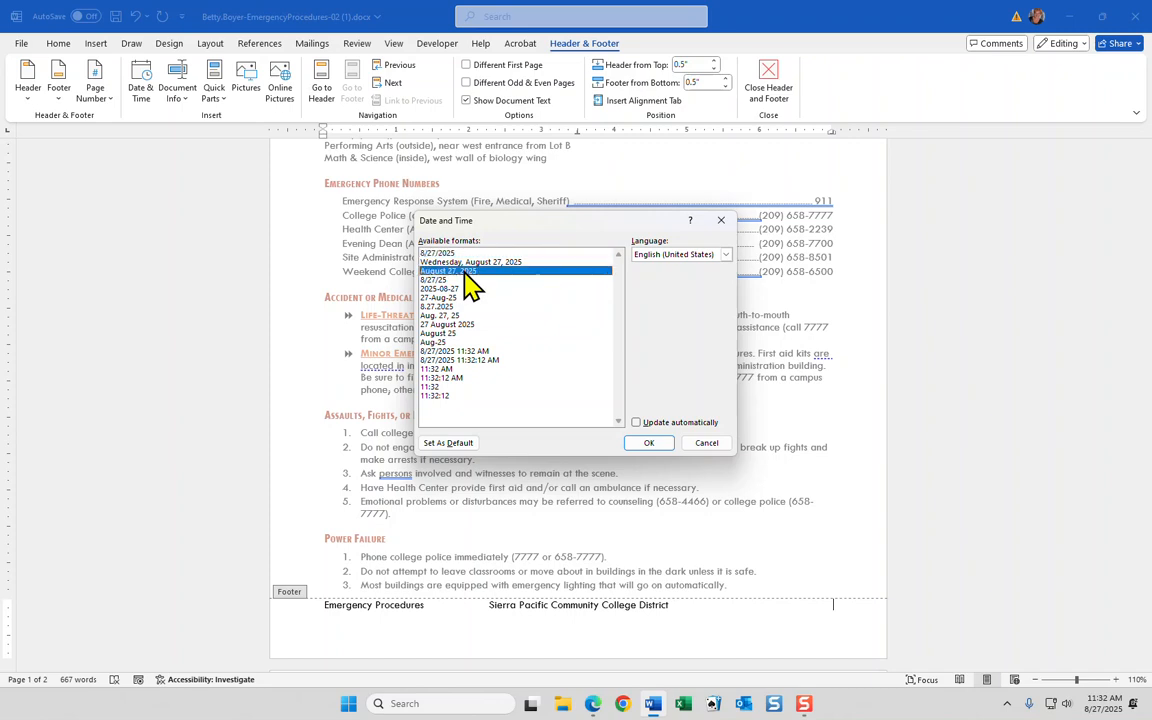
click(478, 271)
click(657, 422)
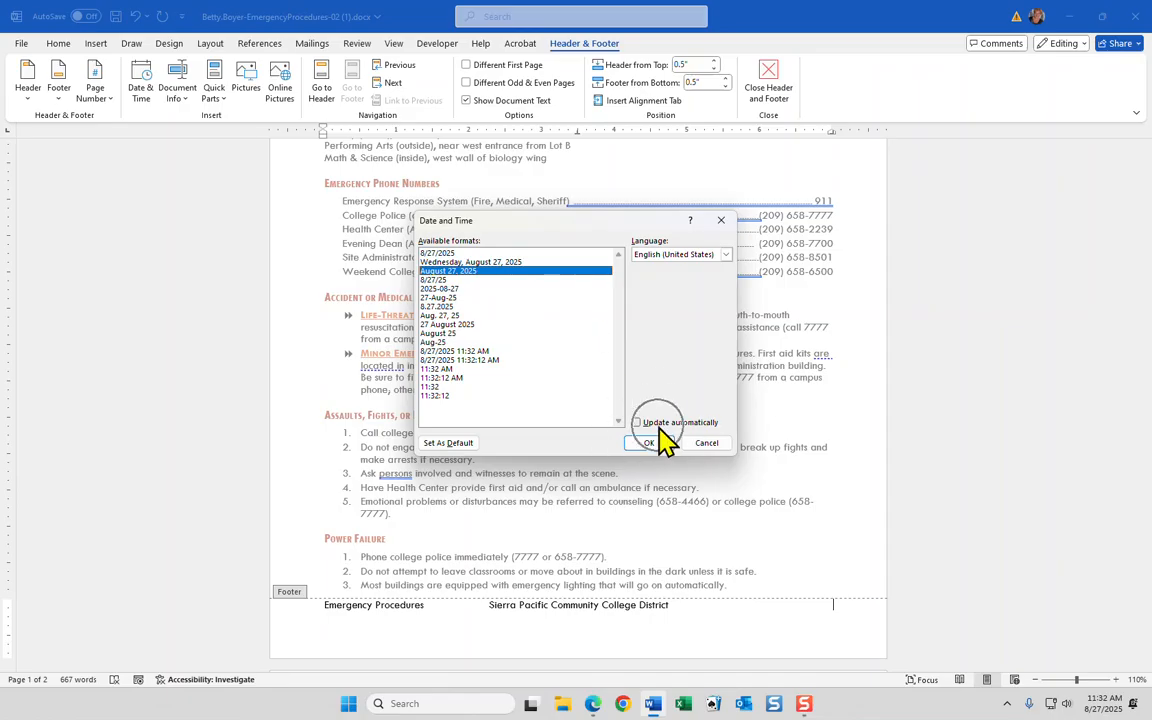
click(639, 425)
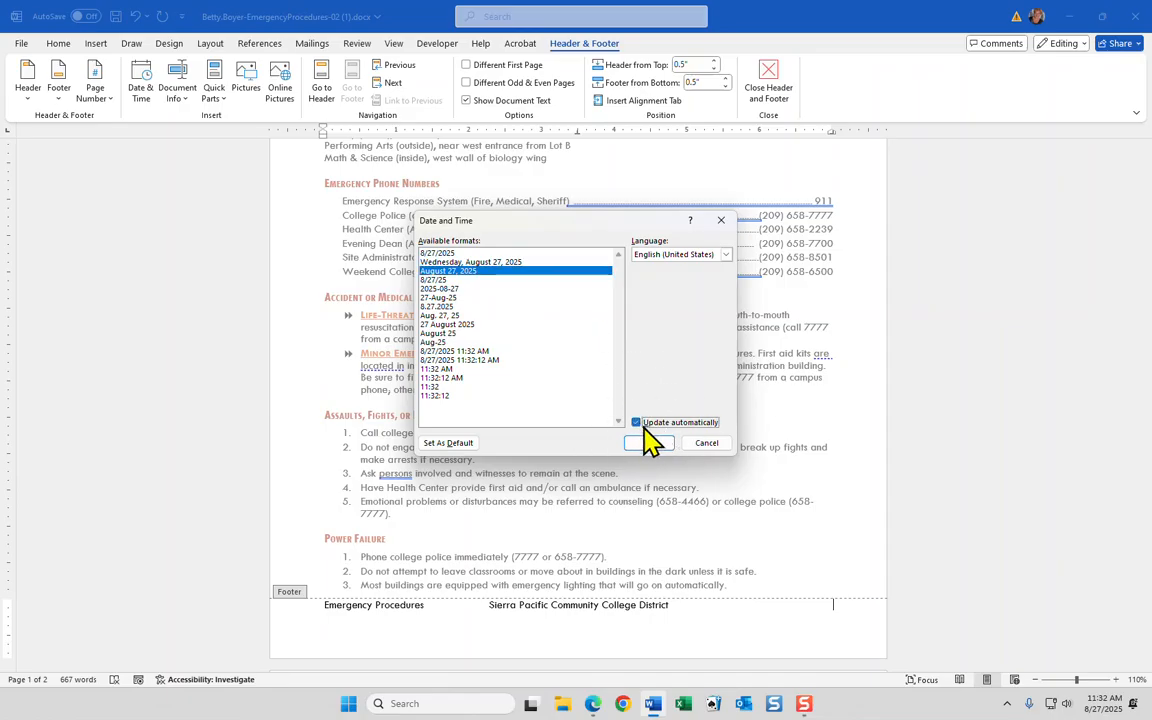
click(659, 448)
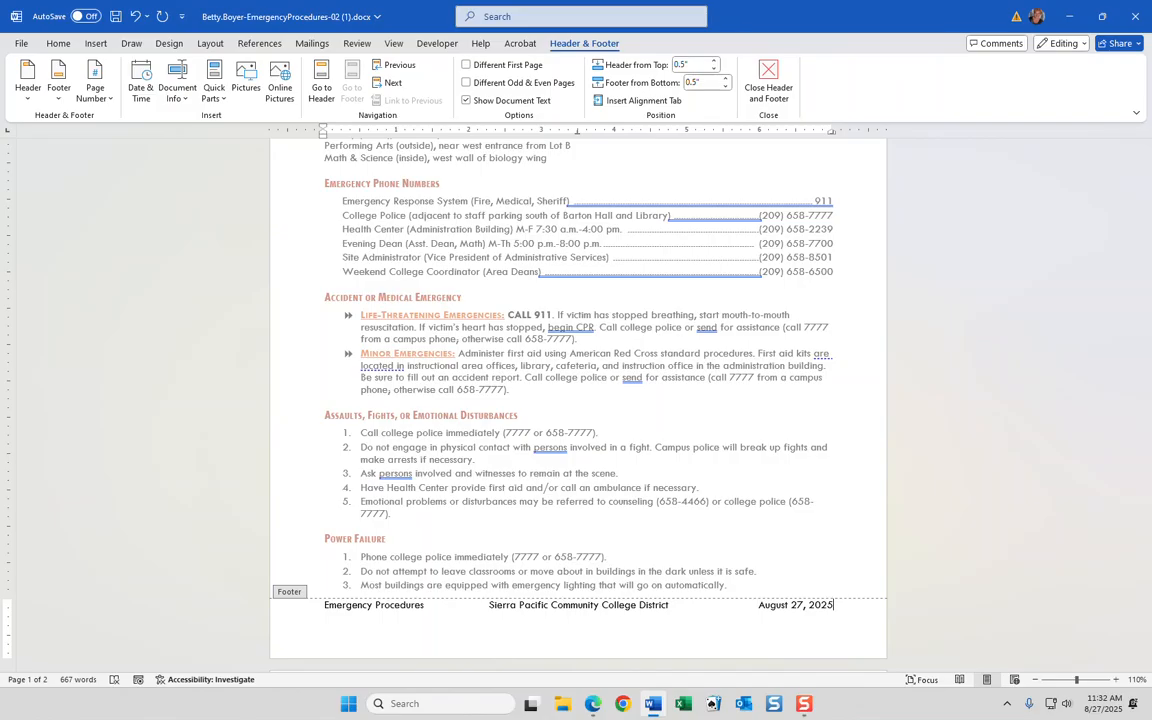
- Set the font size of the whole footer line to 10 pt
drag(861, 609, 273, 604)
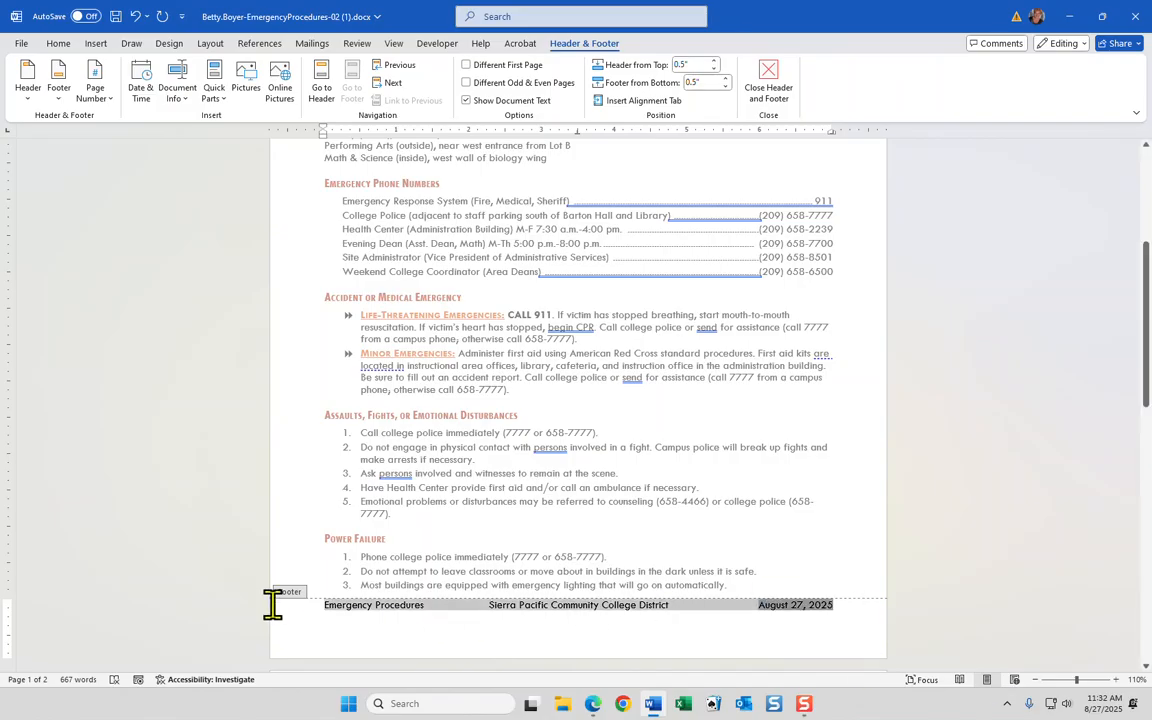
click(60, 45)
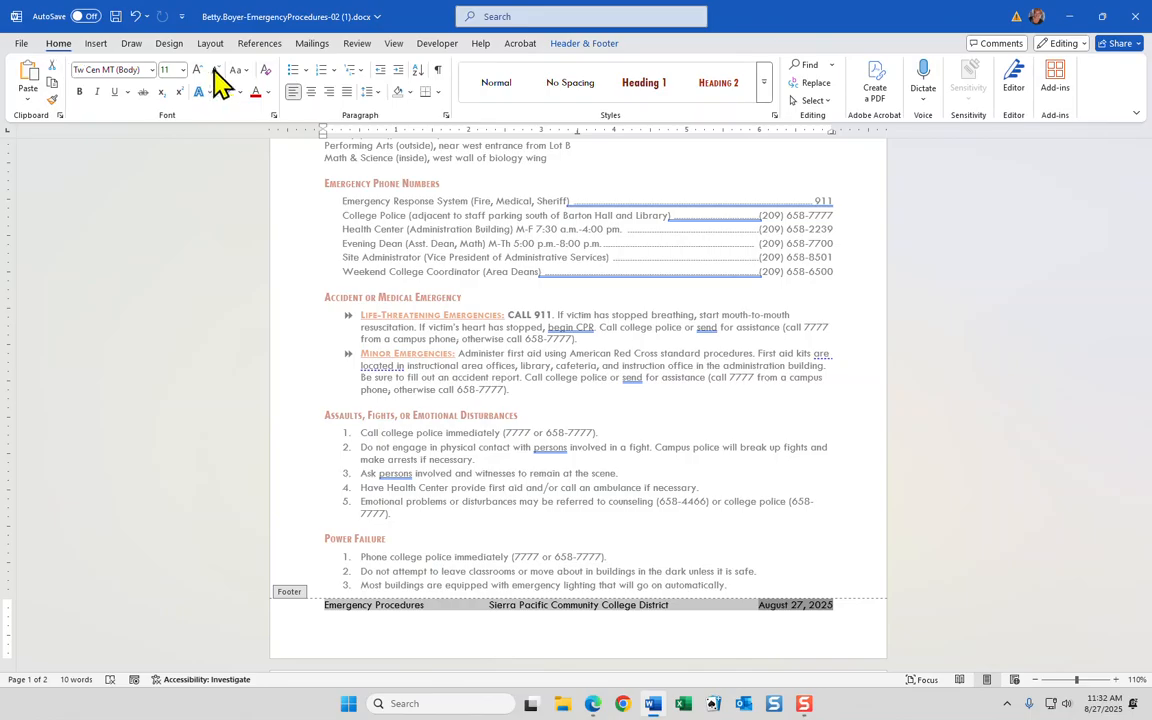
click(182, 70)
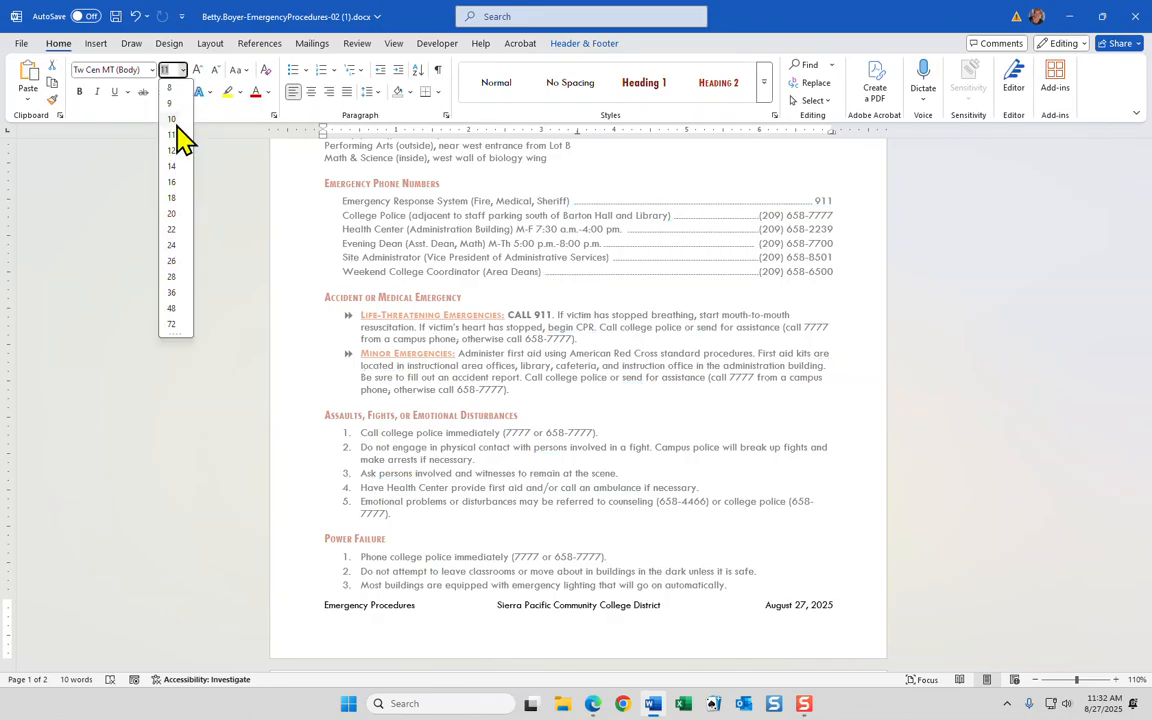
click(172, 120)
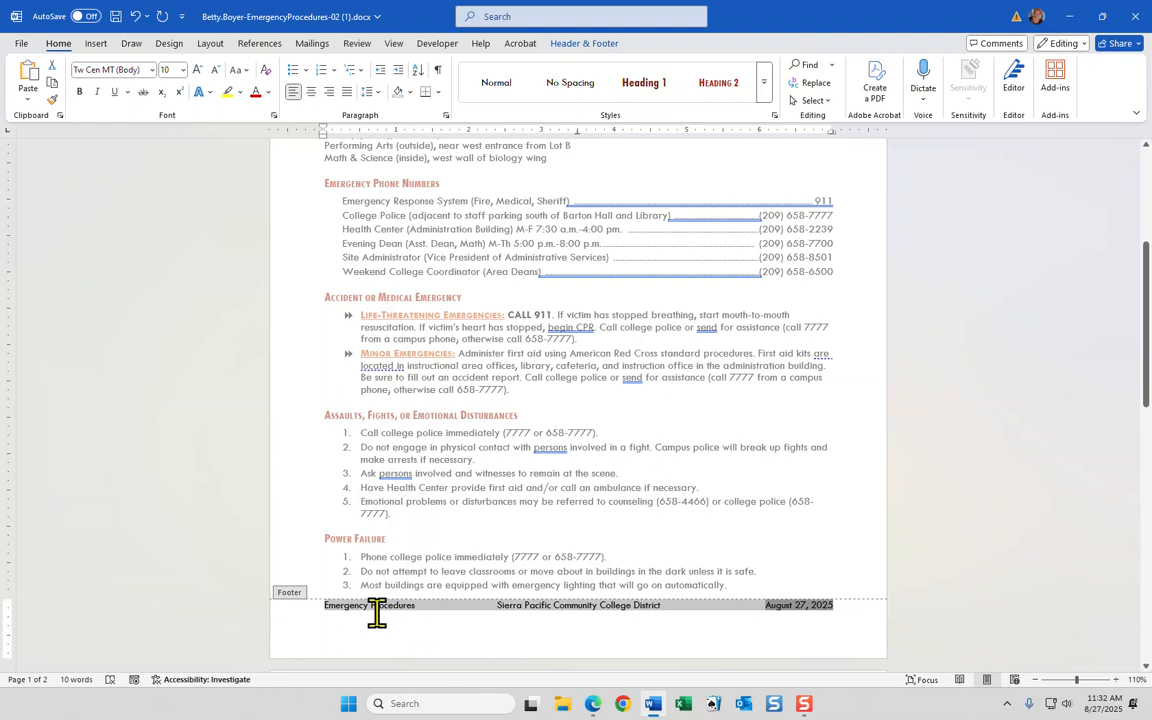
click(597, 631)
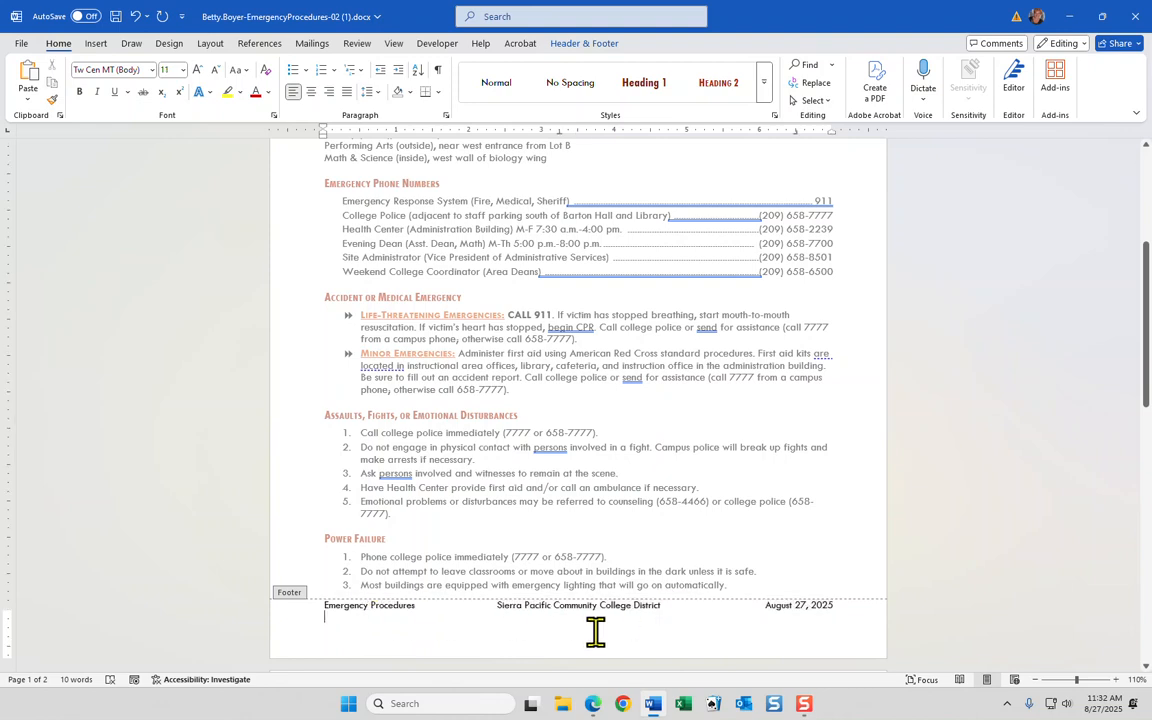
key(Escape)
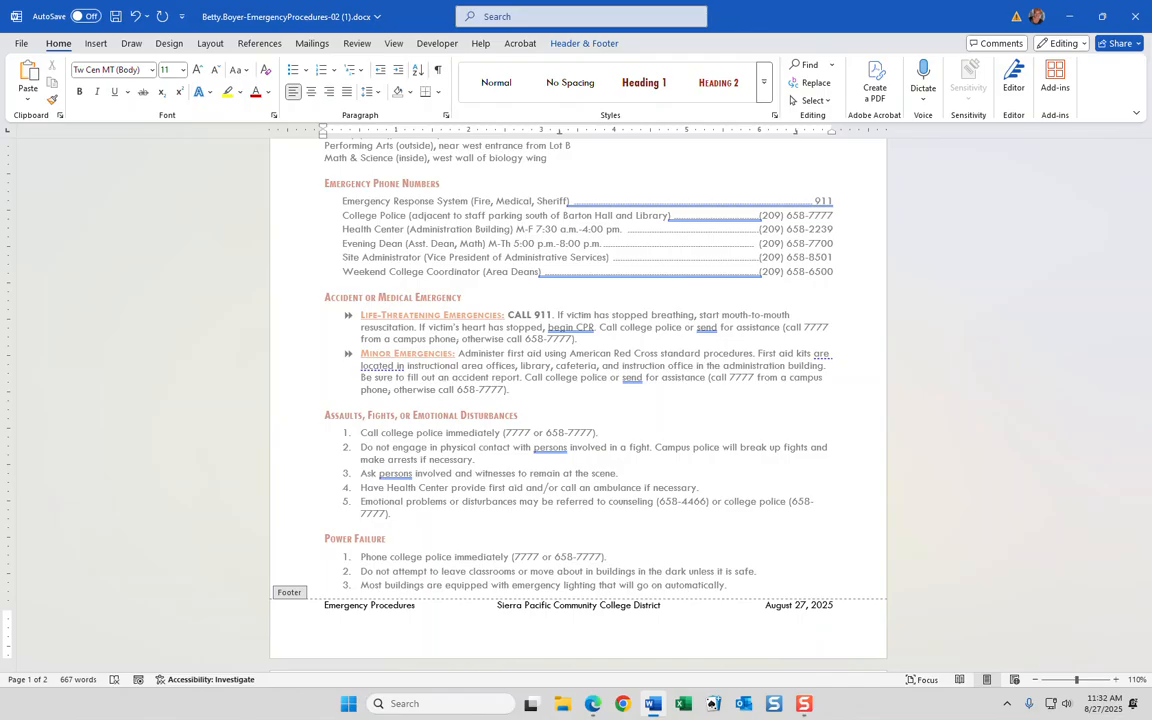
- Apply a top border to the footer paragraph, above the title, company and date
key(alt+Tab)
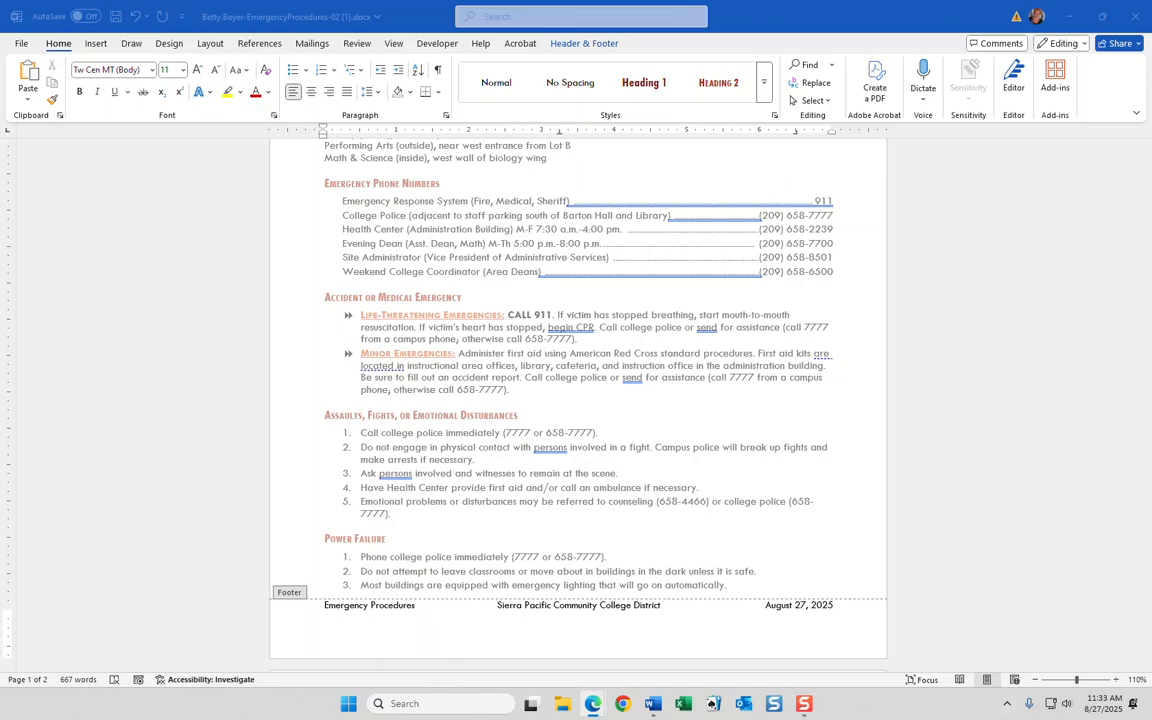
click(849, 616)
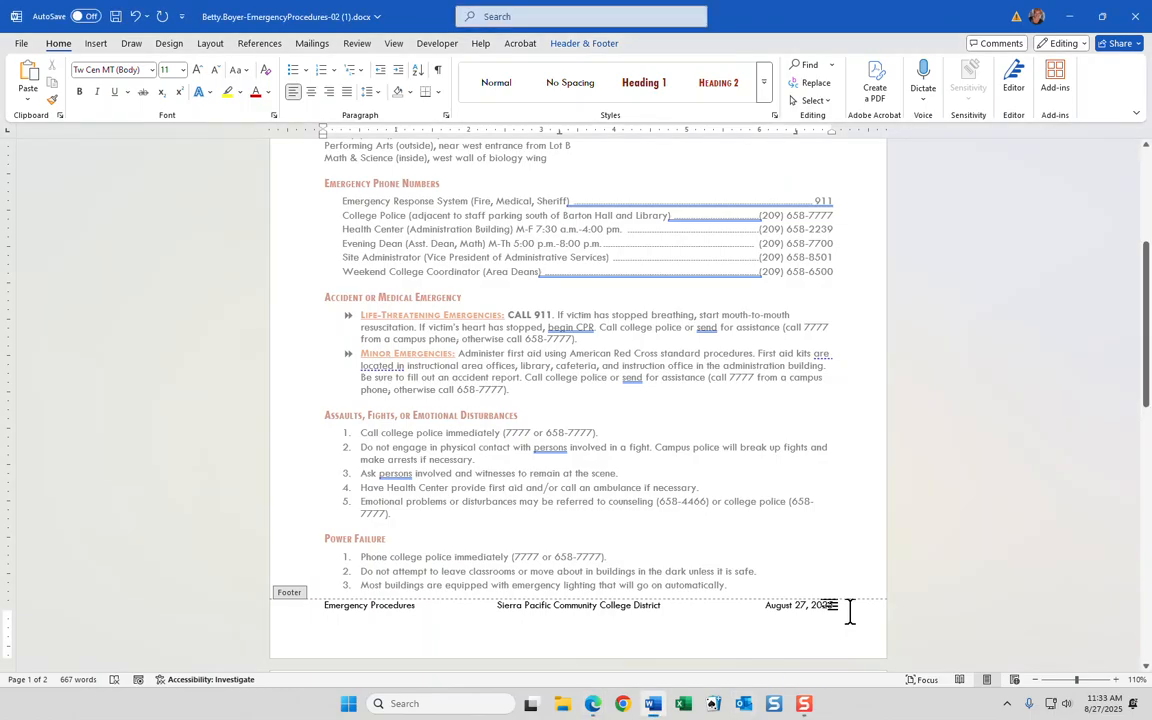
click(322, 607)
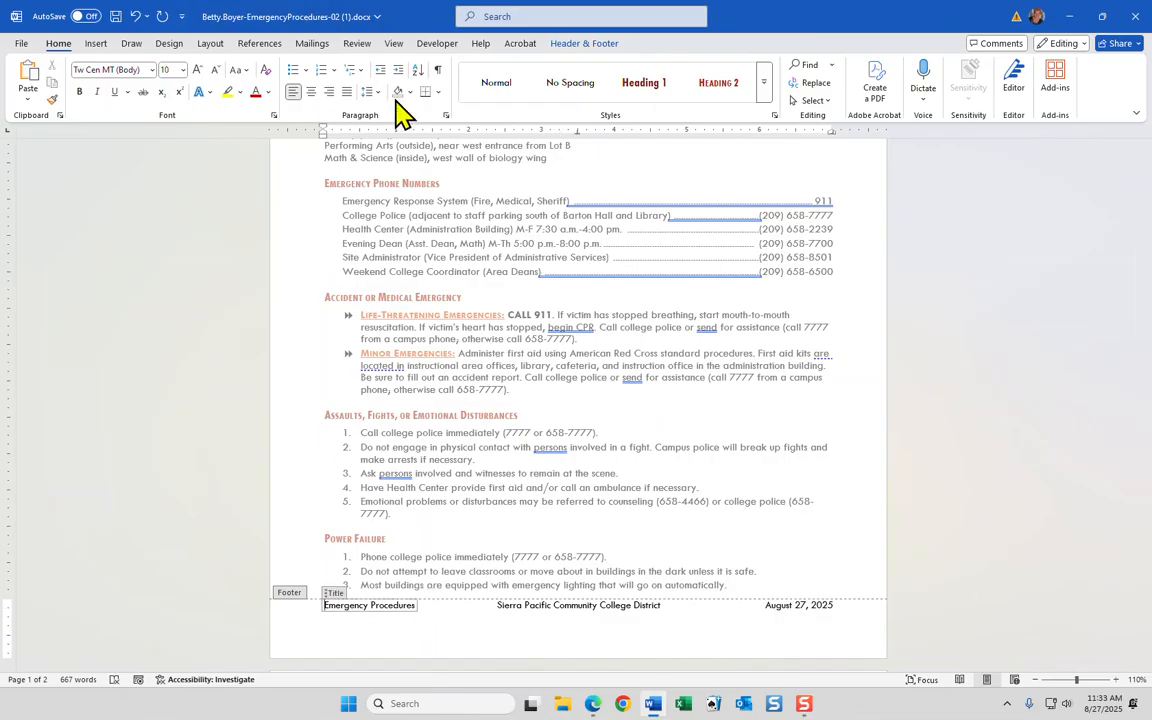
click(437, 92)
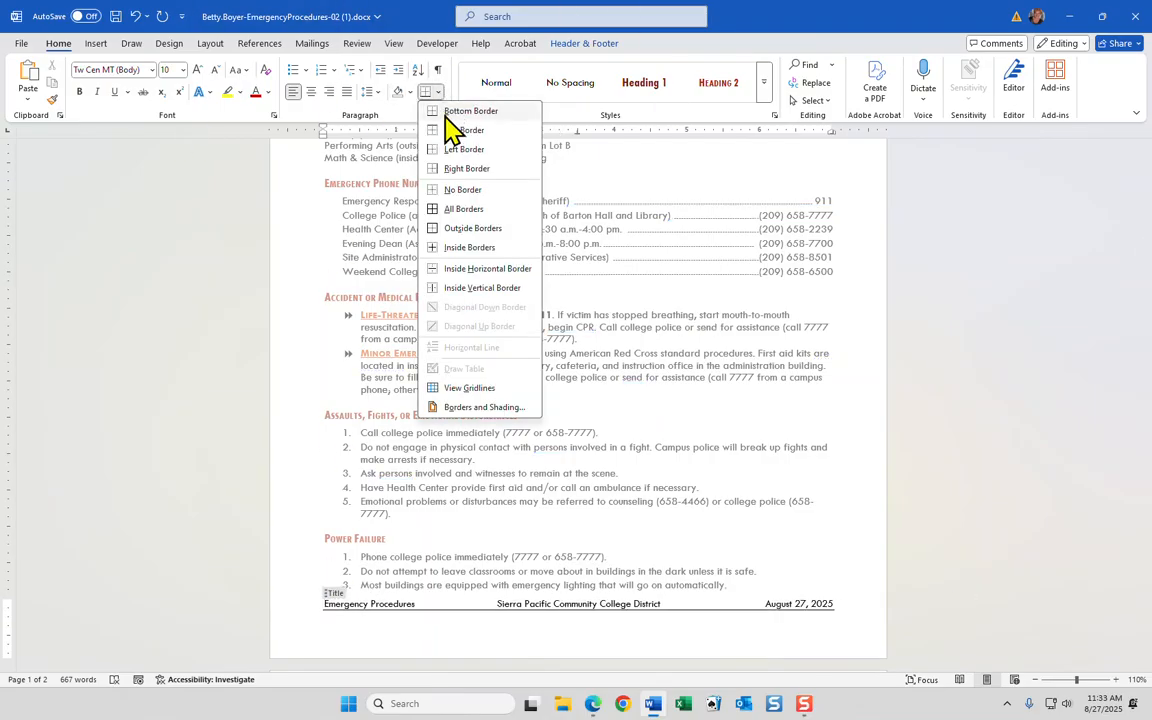
click(454, 133)
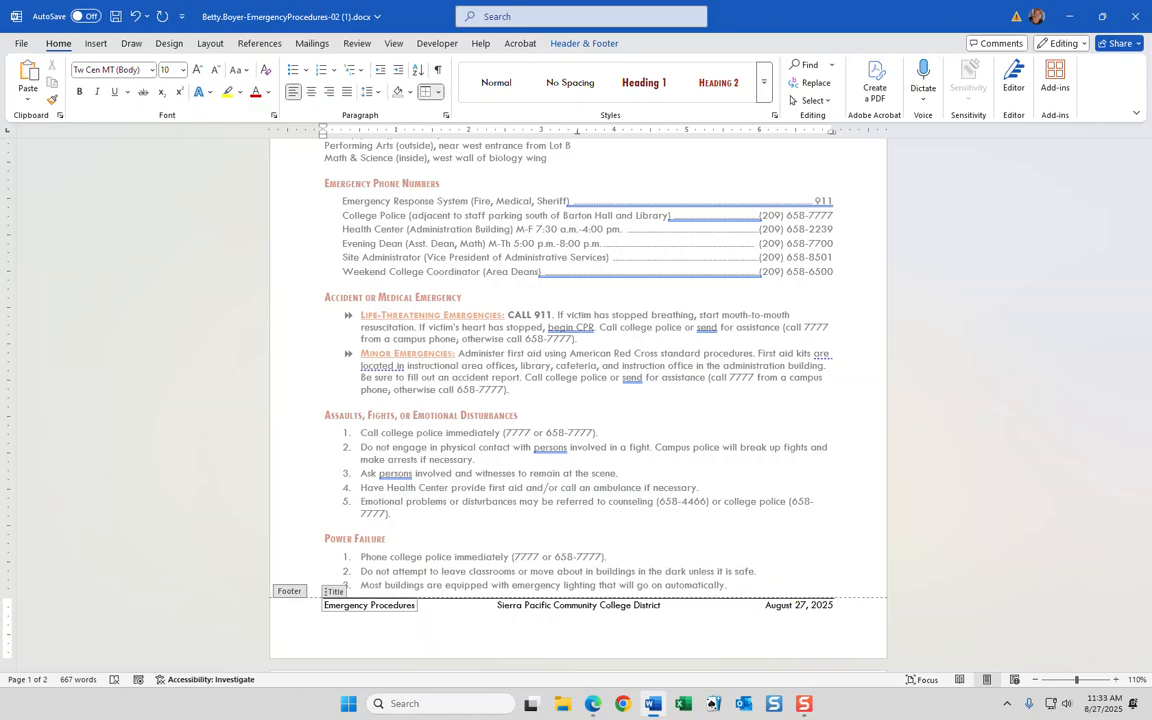
key(alt+Tab)
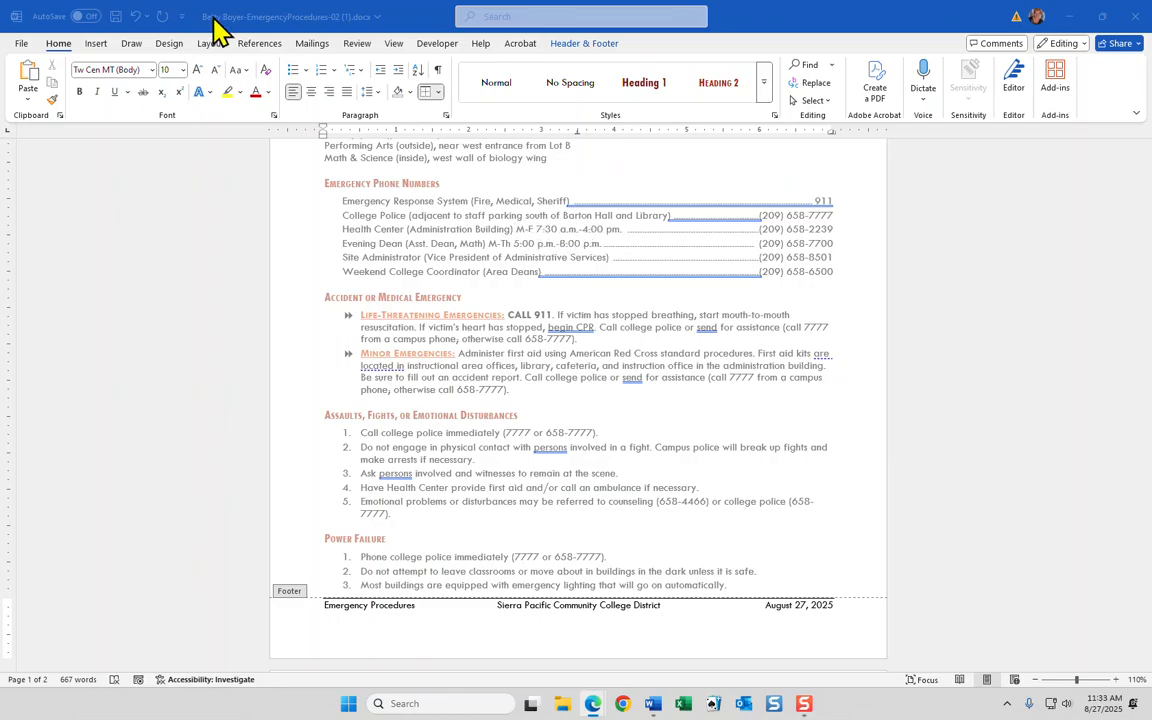
click(172, 50)
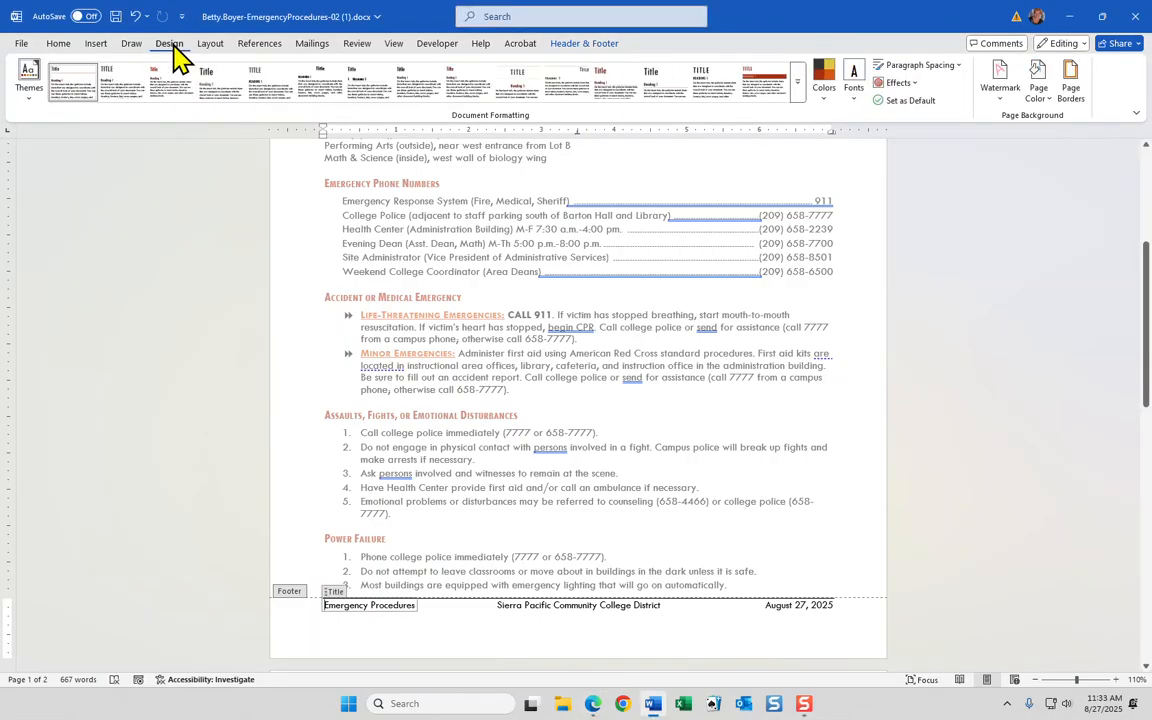
click(207, 47)
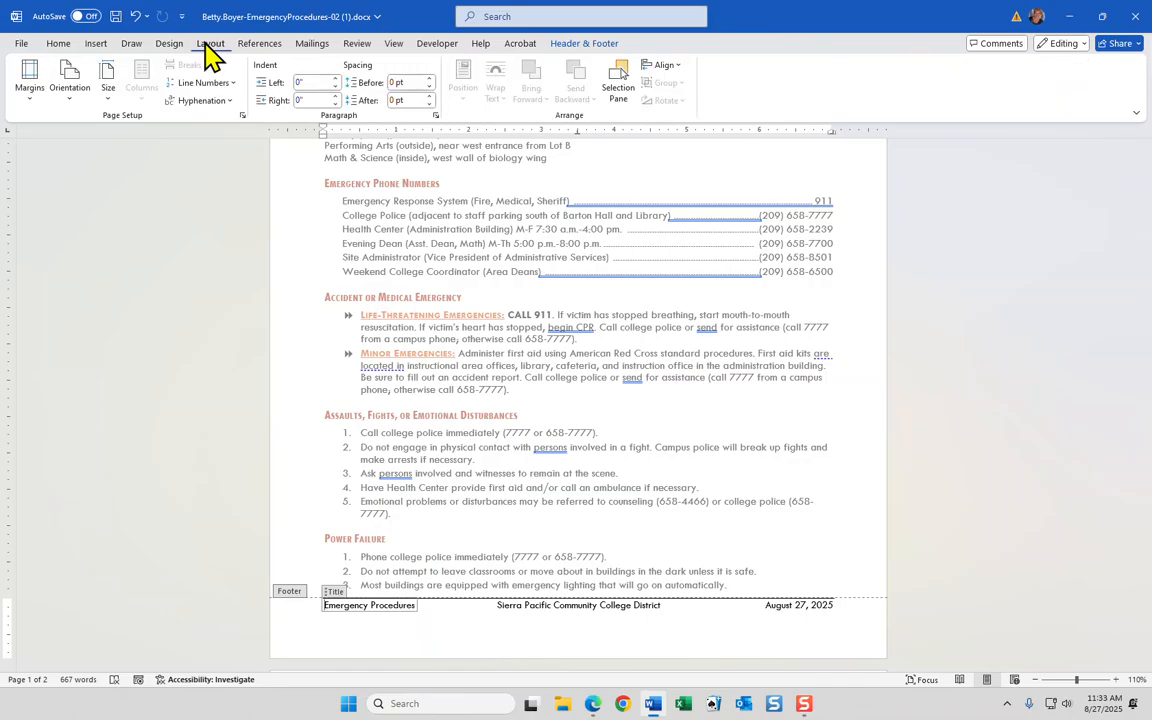
click(129, 48)
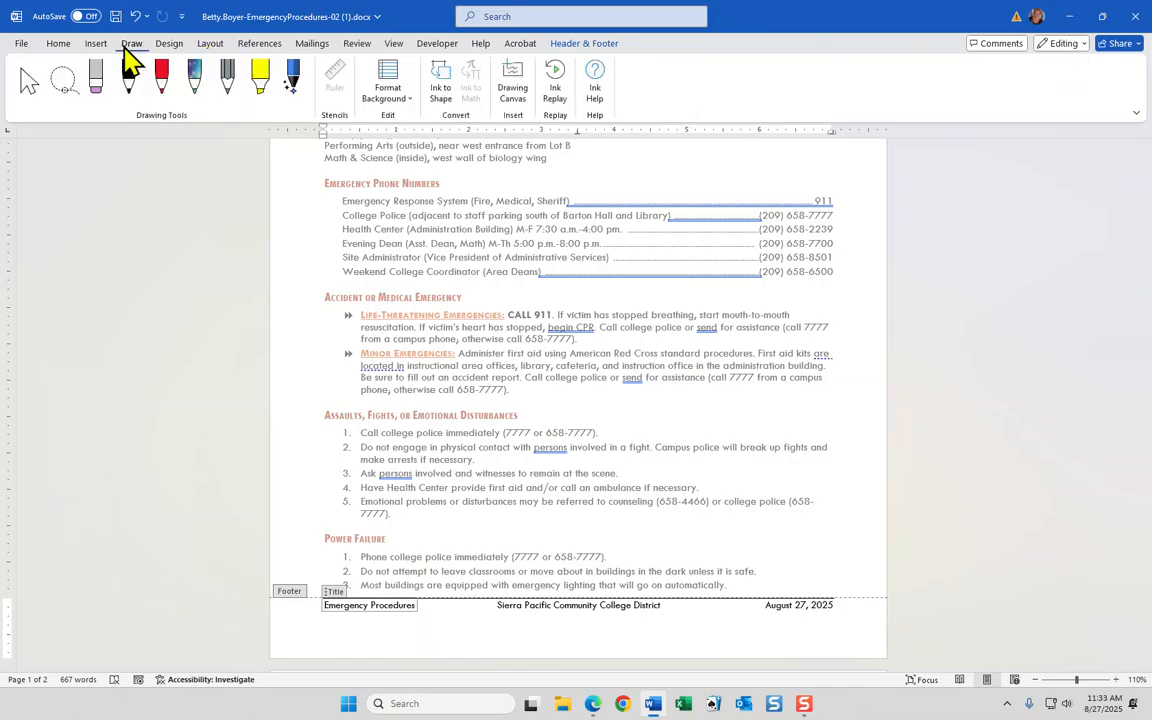
click(98, 47)
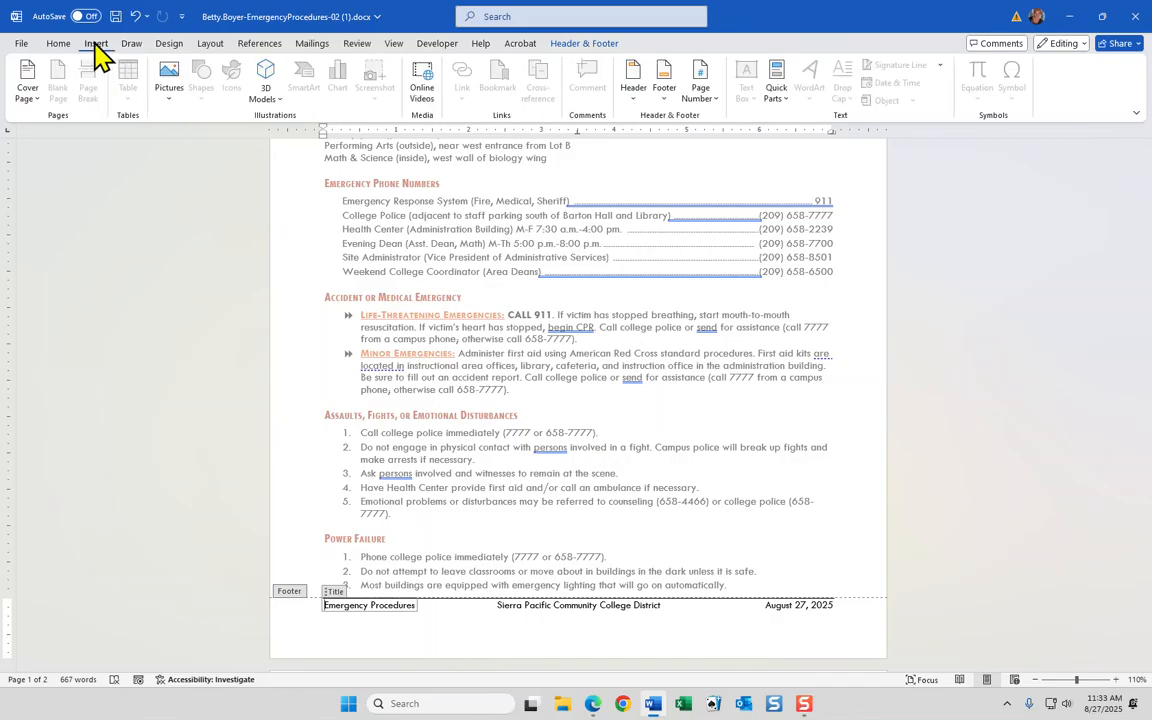
- Add a Shadow page border to the whole document with a solid line, dark red theme color and 1 pt width
click(57, 45)
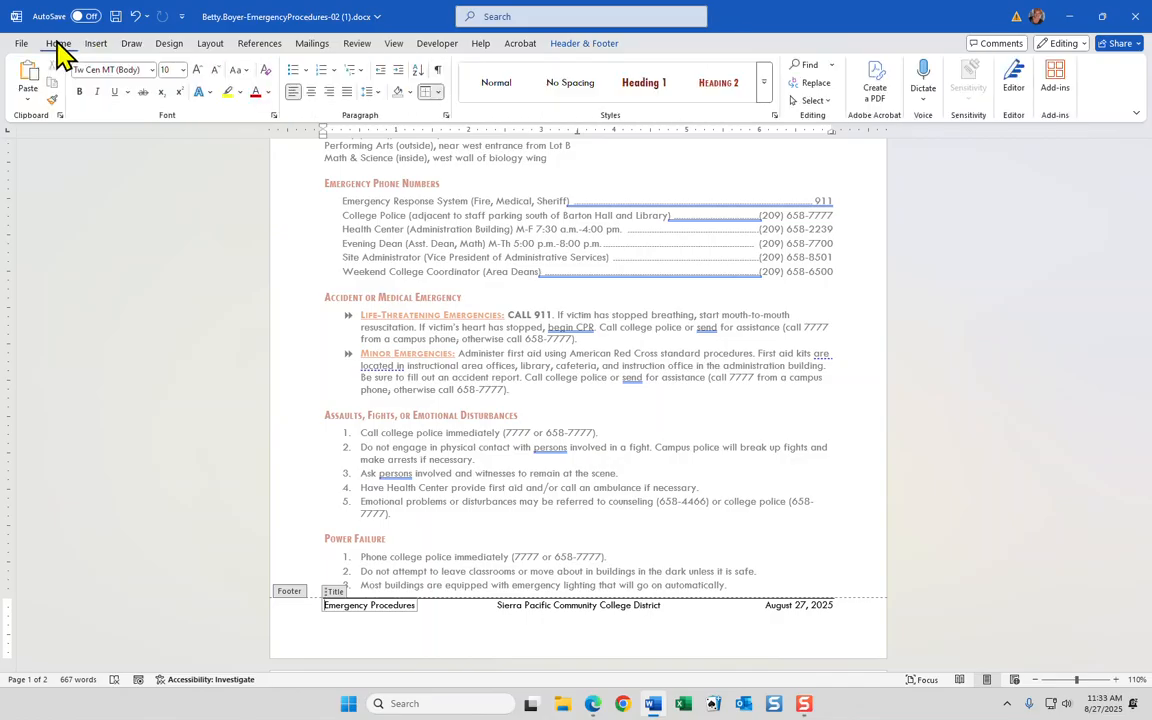
click(438, 92)
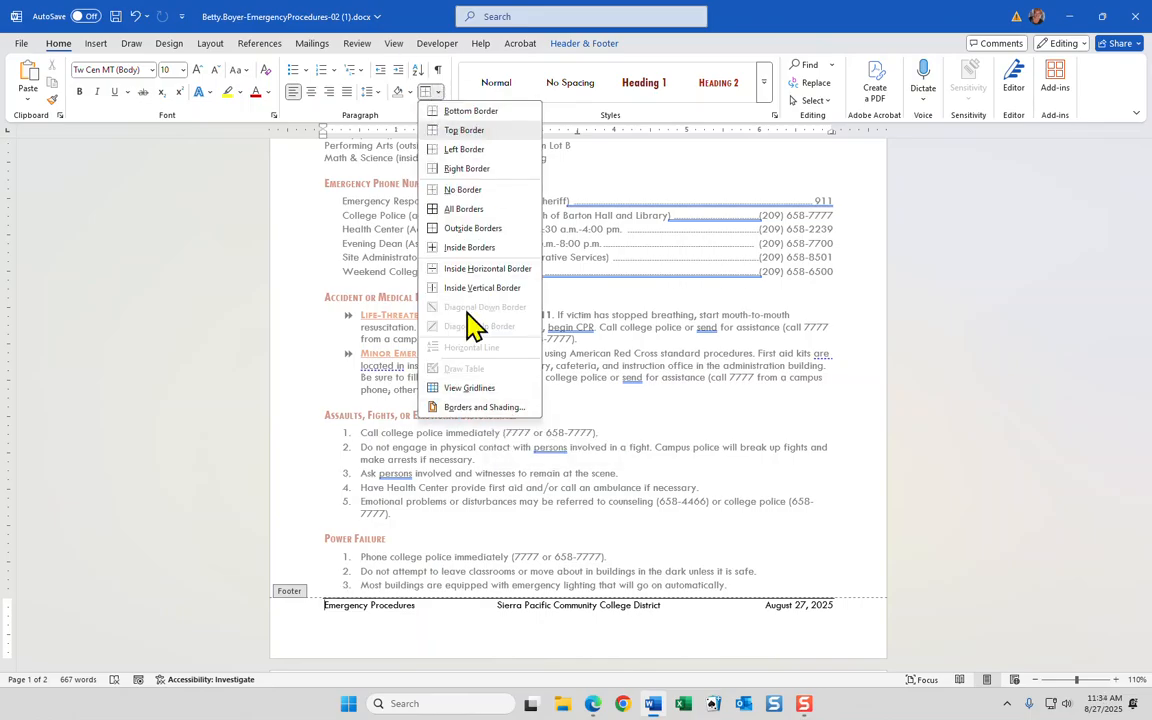
click(470, 408)
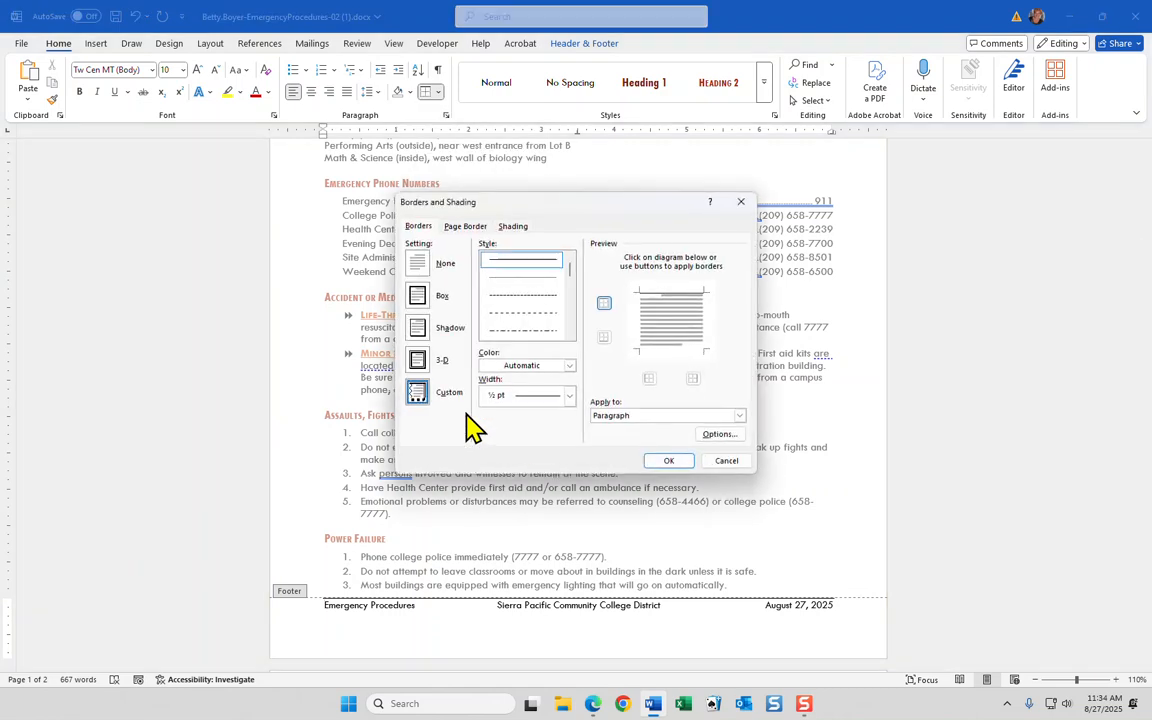
click(471, 226)
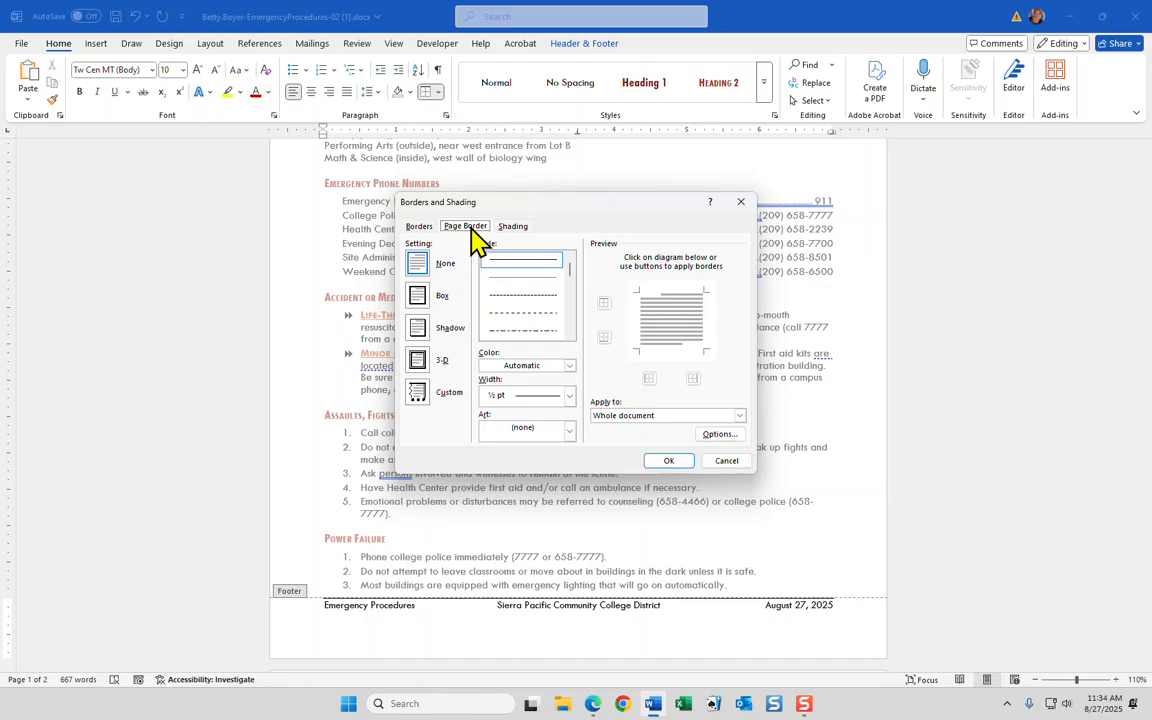
click(417, 330)
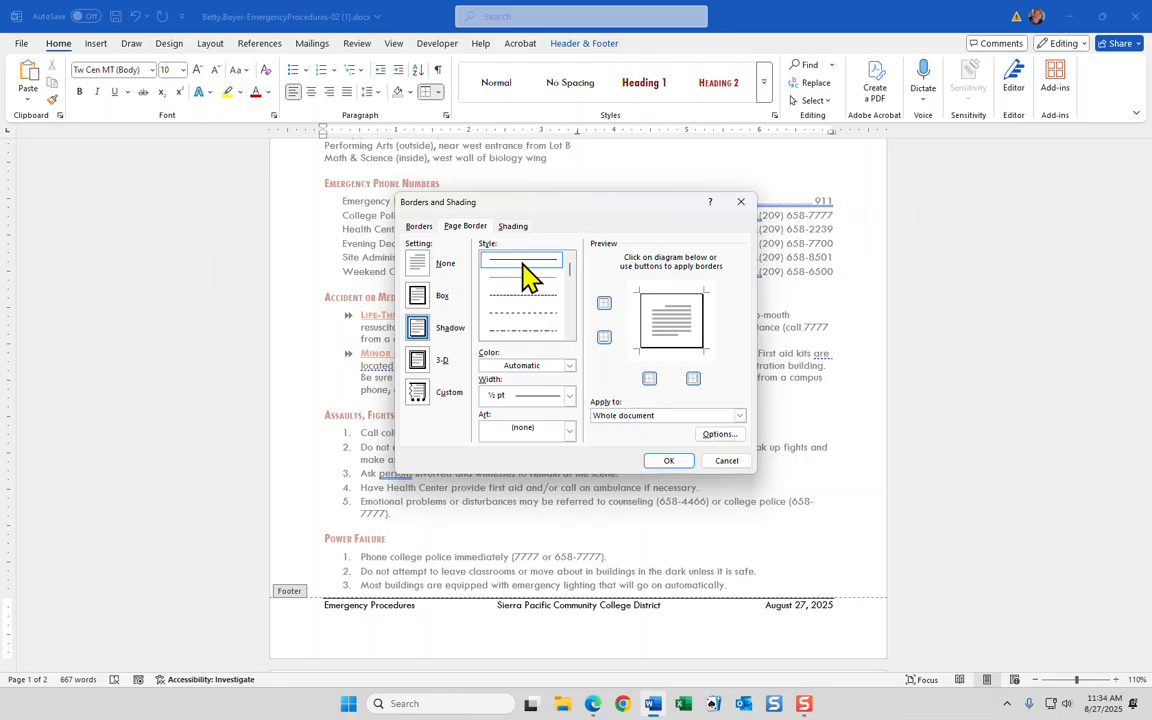
click(569, 366)
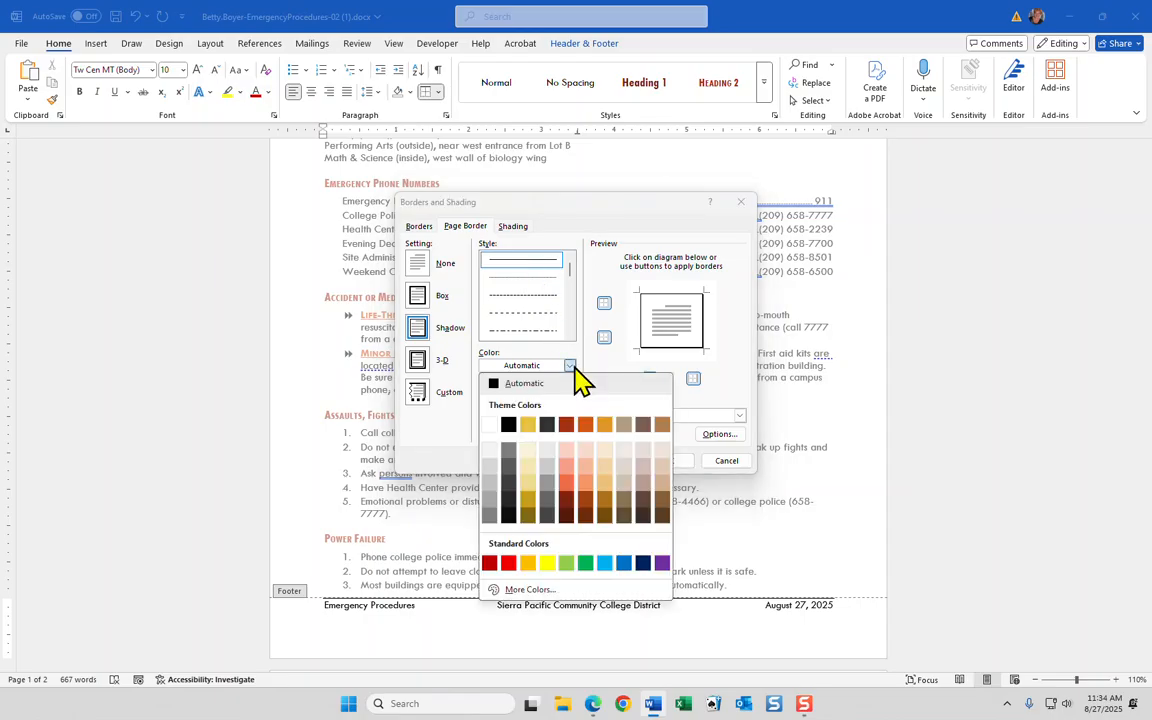
click(566, 425)
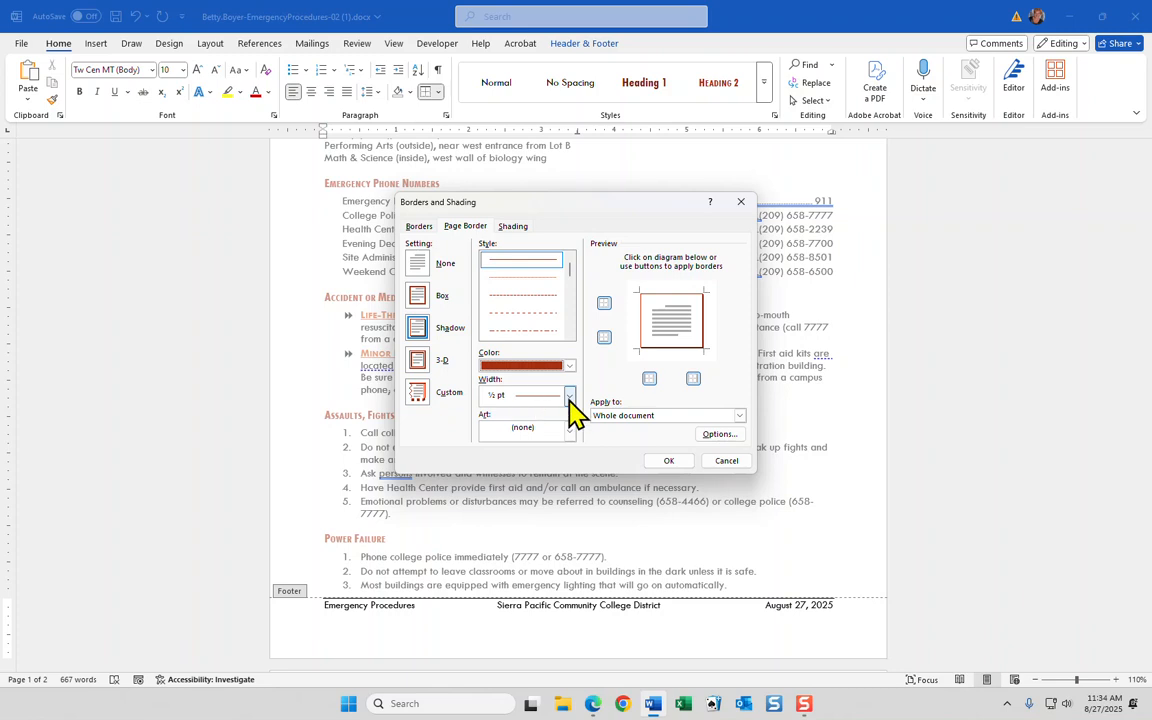
click(569, 396)
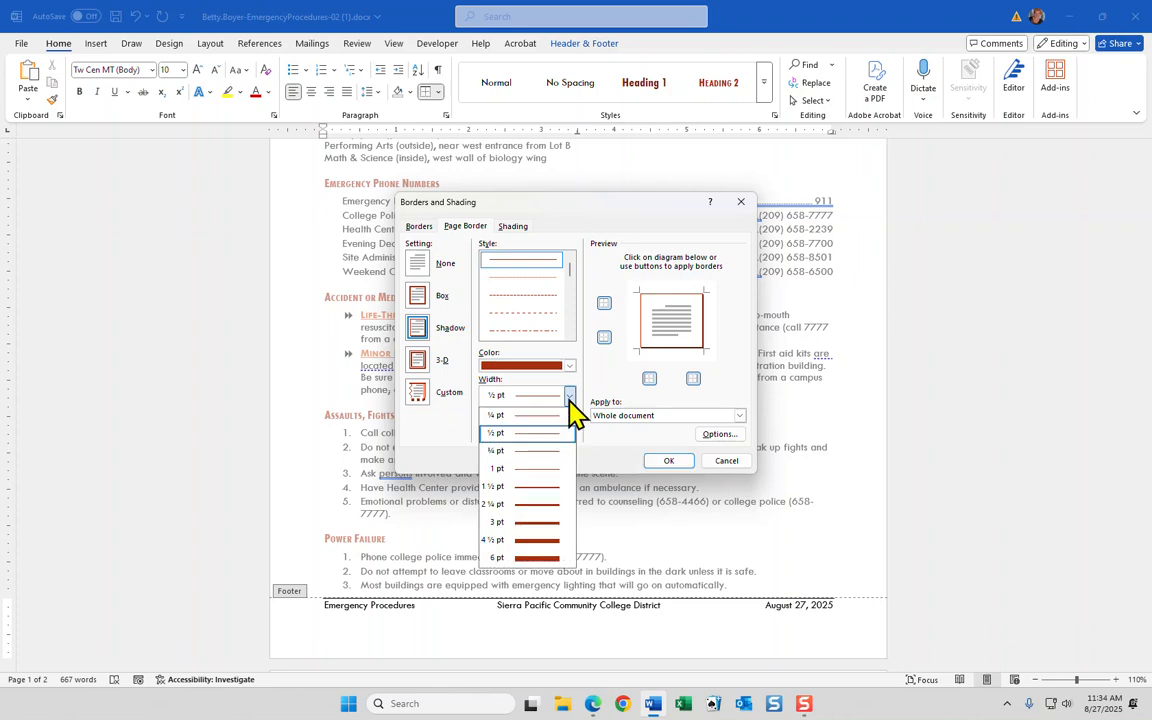
click(541, 470)
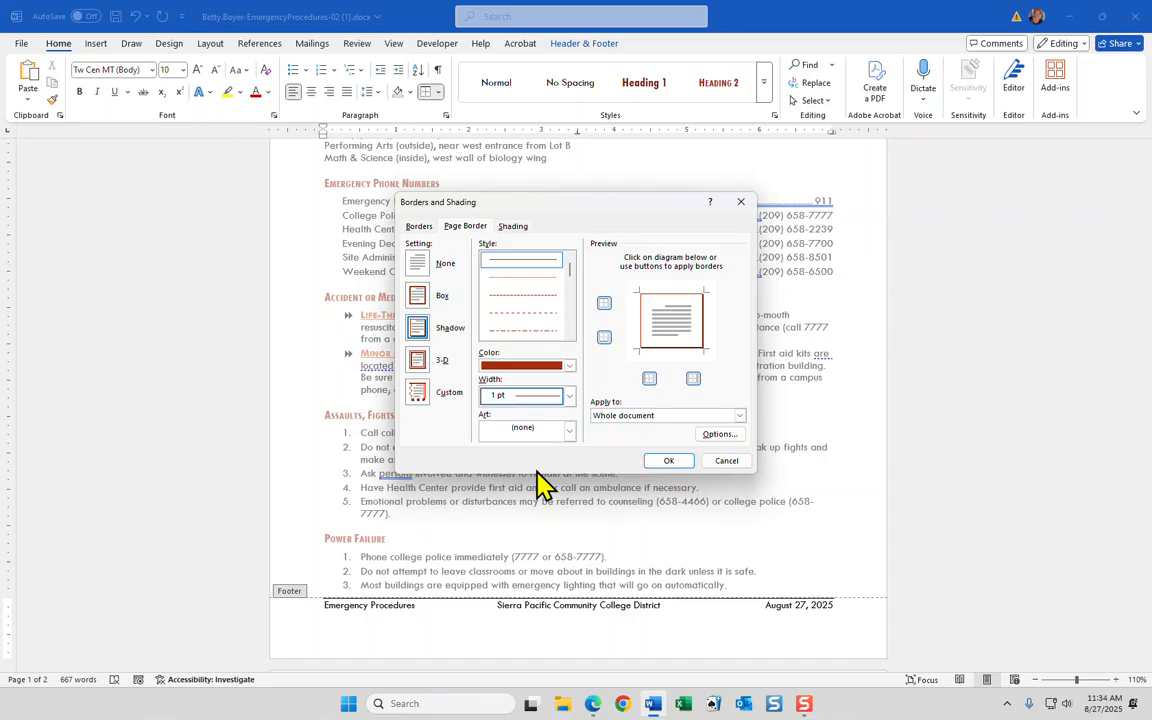
click(668, 461)
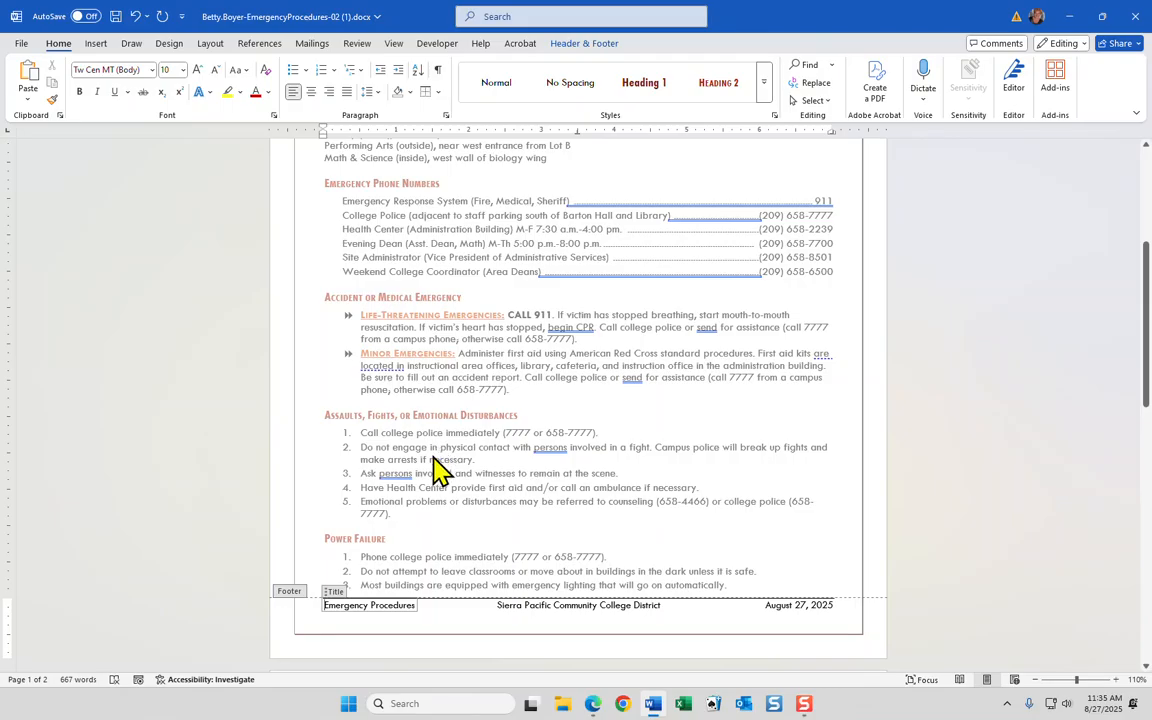
- Leave the footer and insert a page break before the "Power Failure" heading
double_click(328, 540)
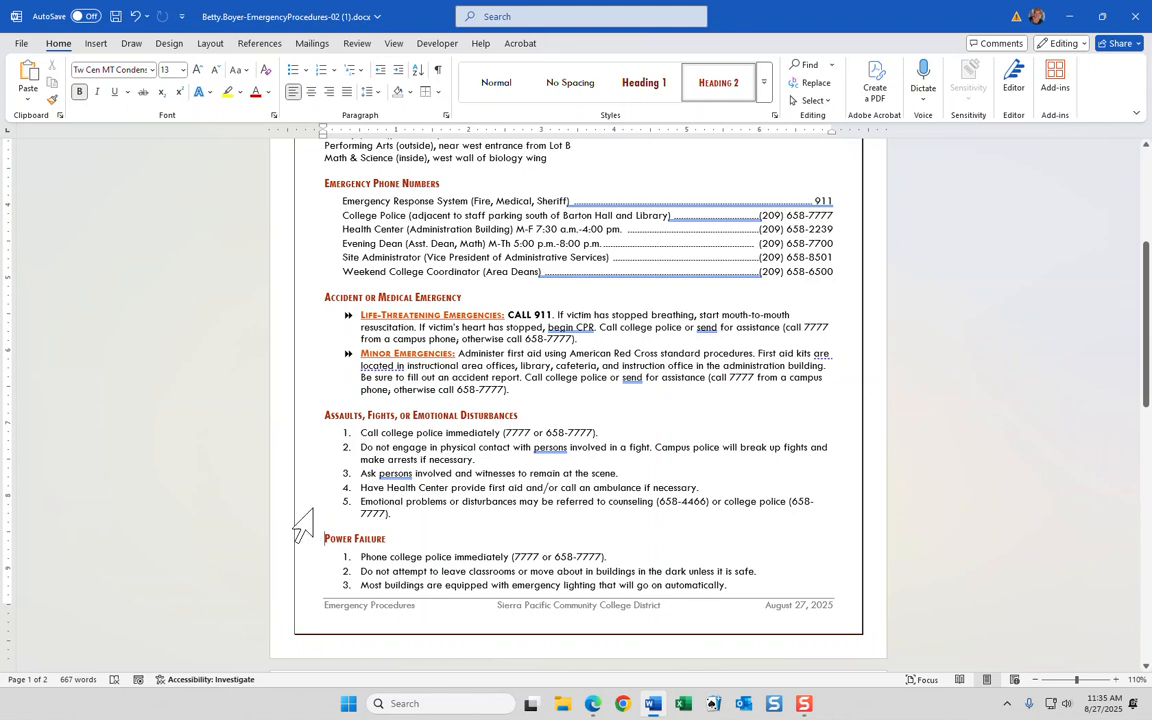
click(97, 45)
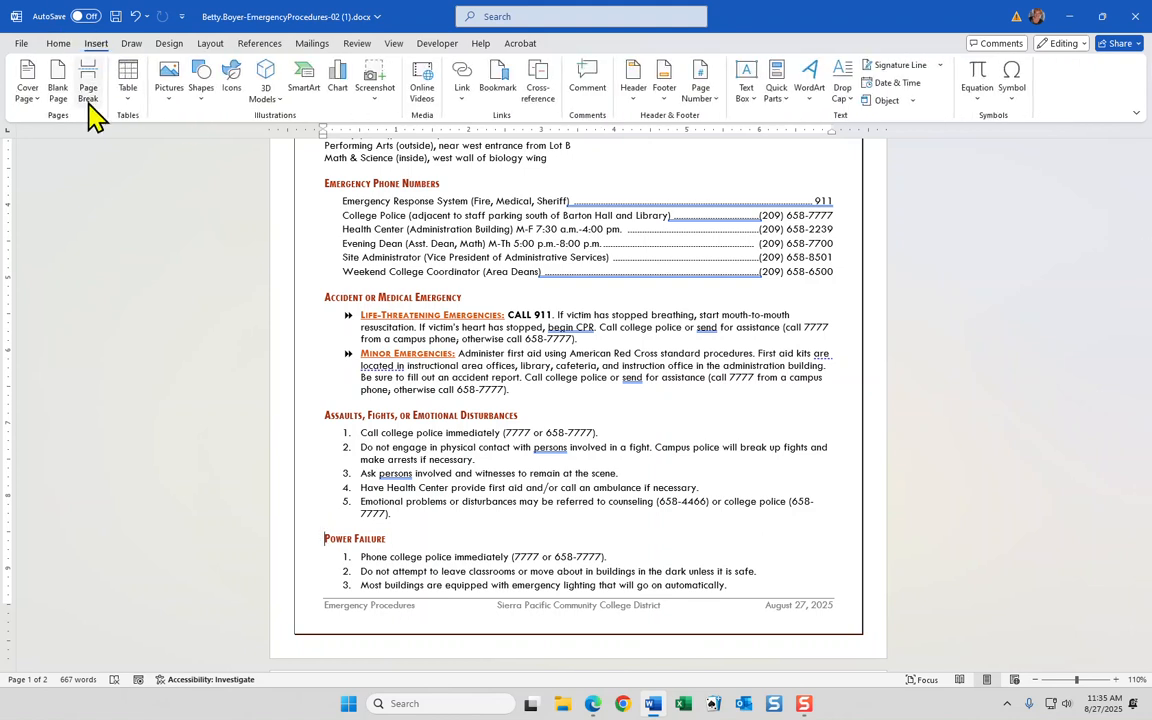
click(88, 92)
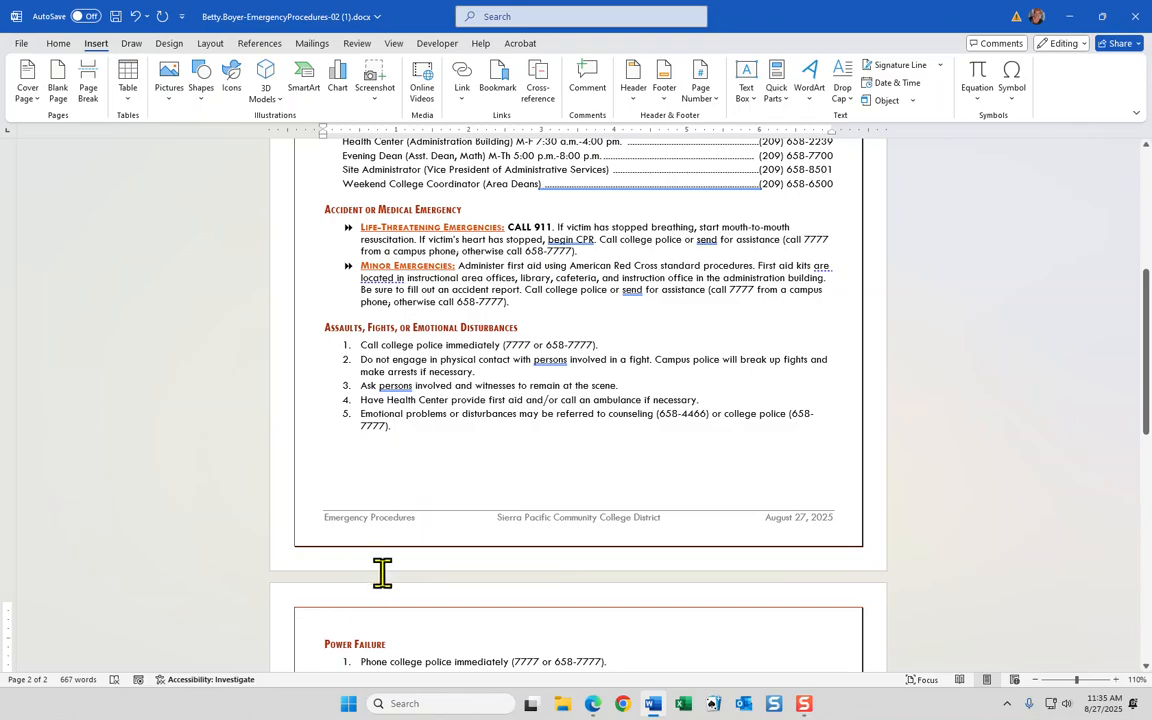
scroll(357, 574, down, 1)
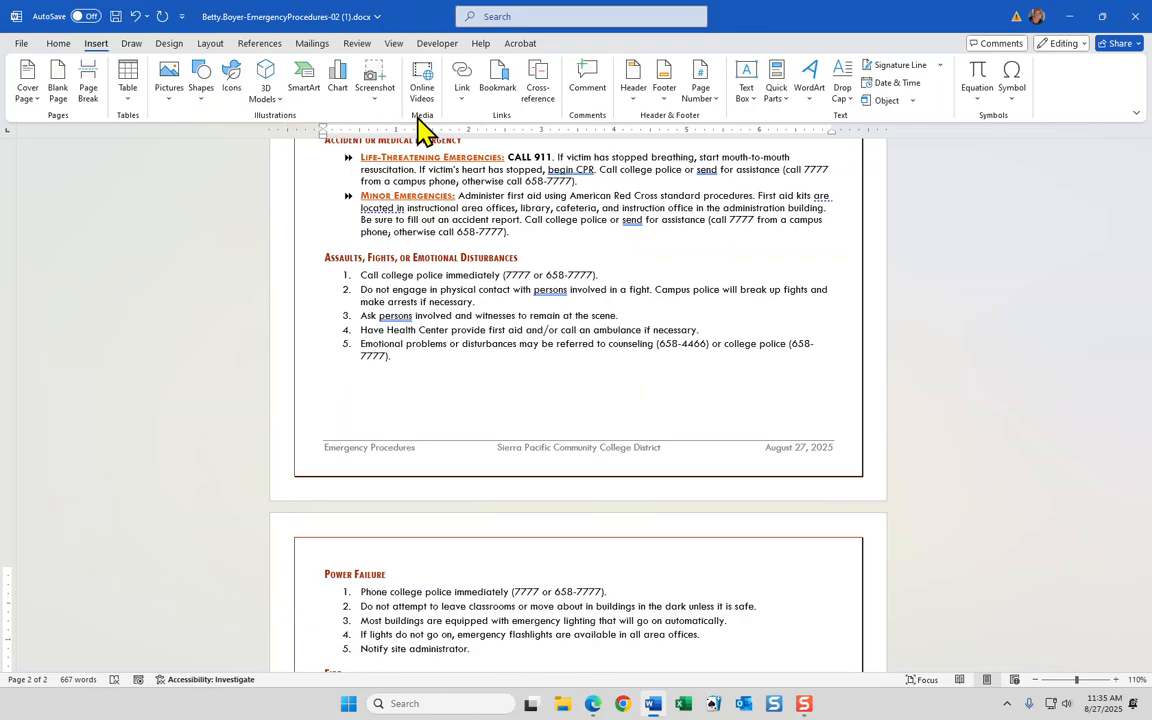
click(58, 43)
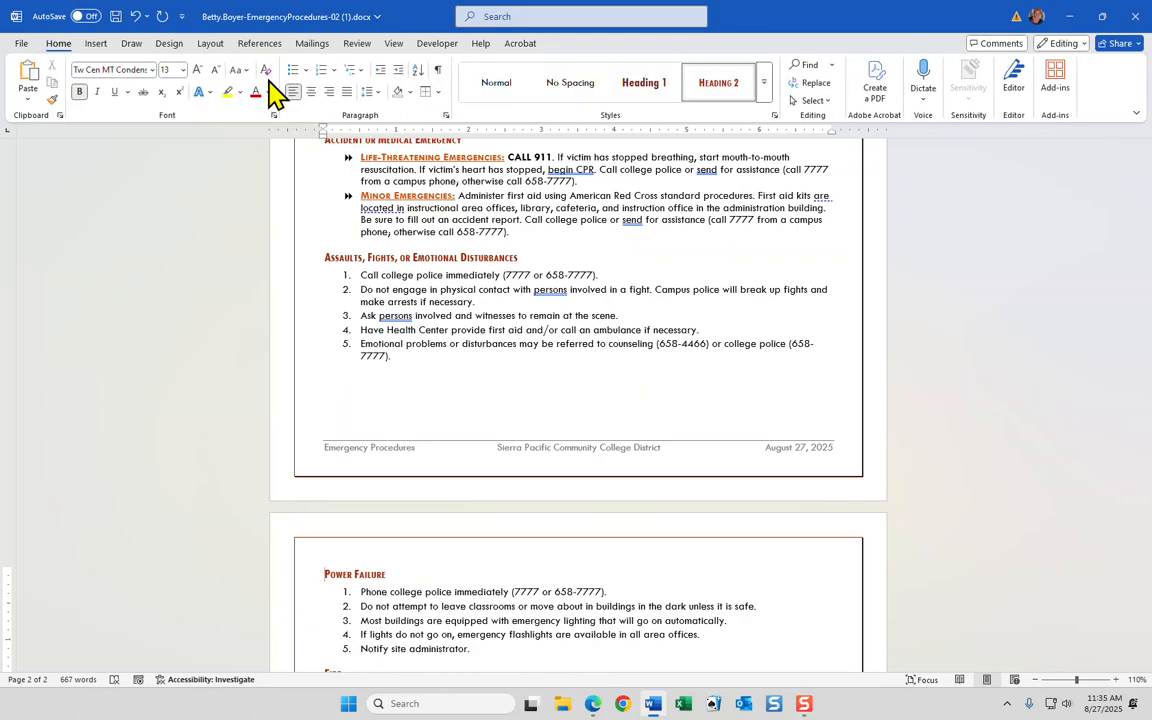
click(447, 117)
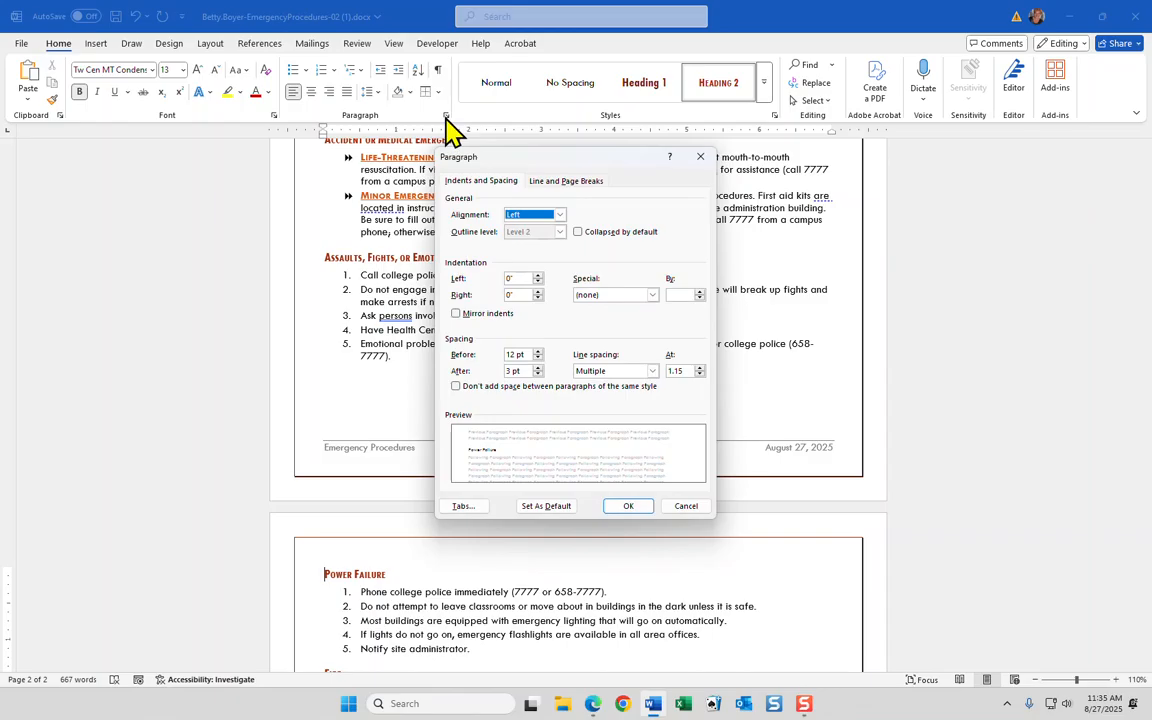
click(684, 506)
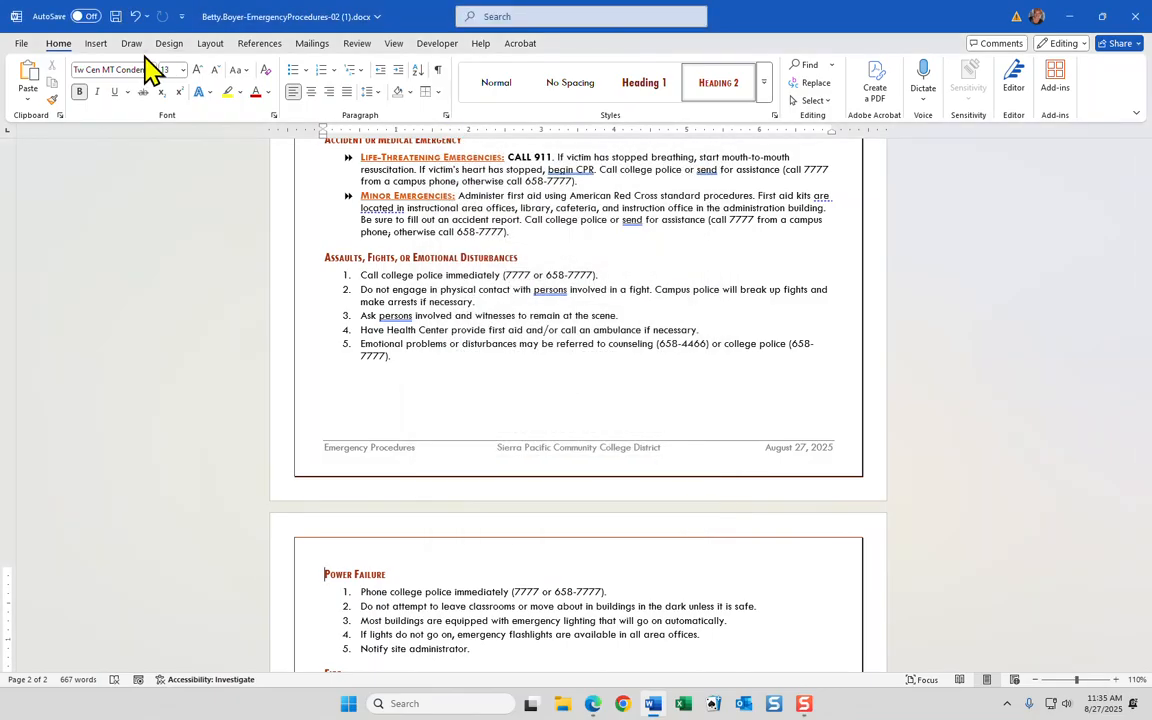
click(100, 50)
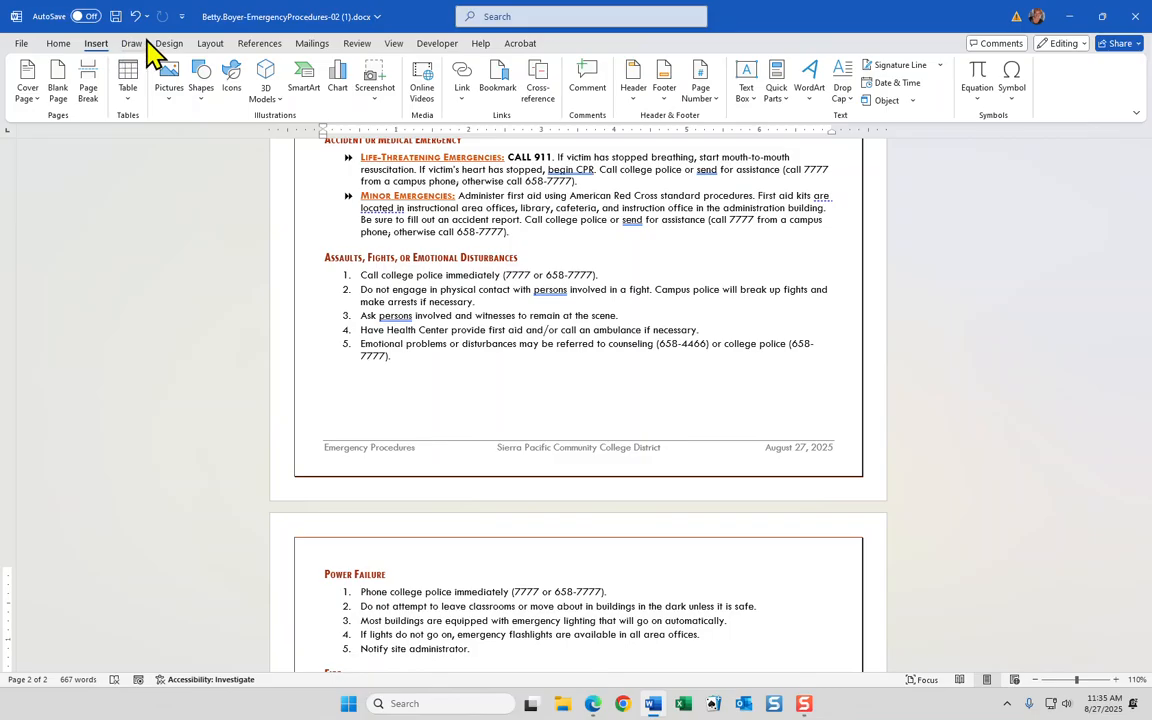
click(210, 50)
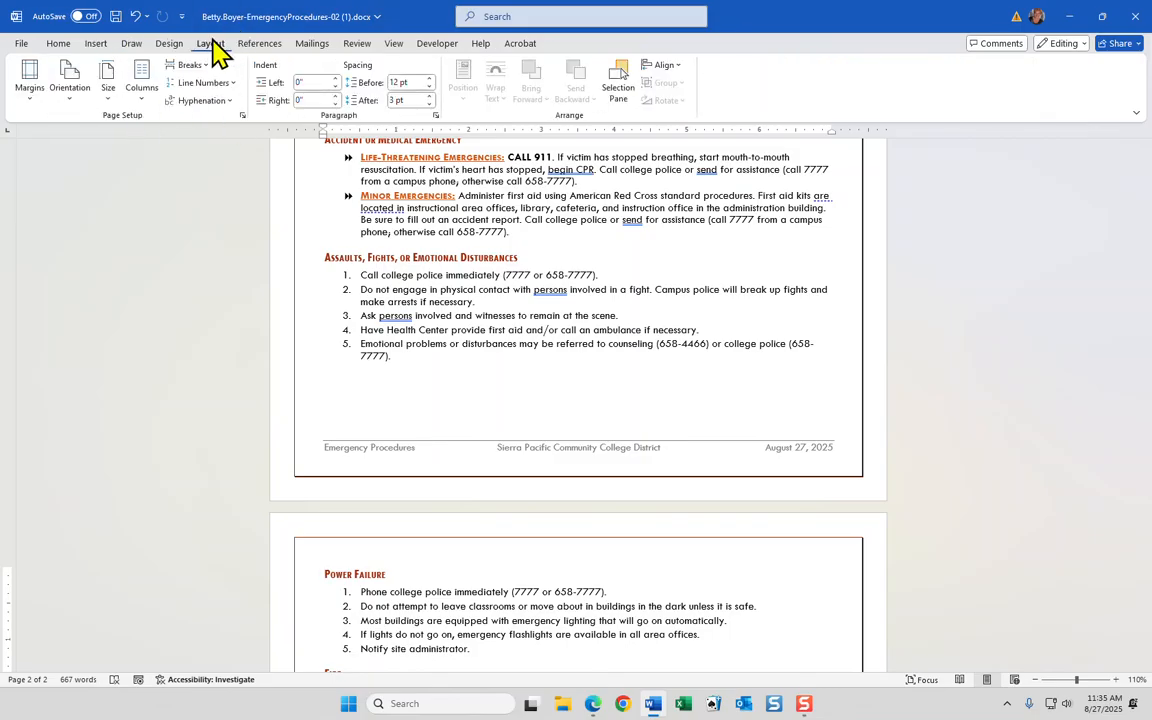
- Set the vertical alignment of the whole document to Center in the Page Setup dialog
click(242, 115)
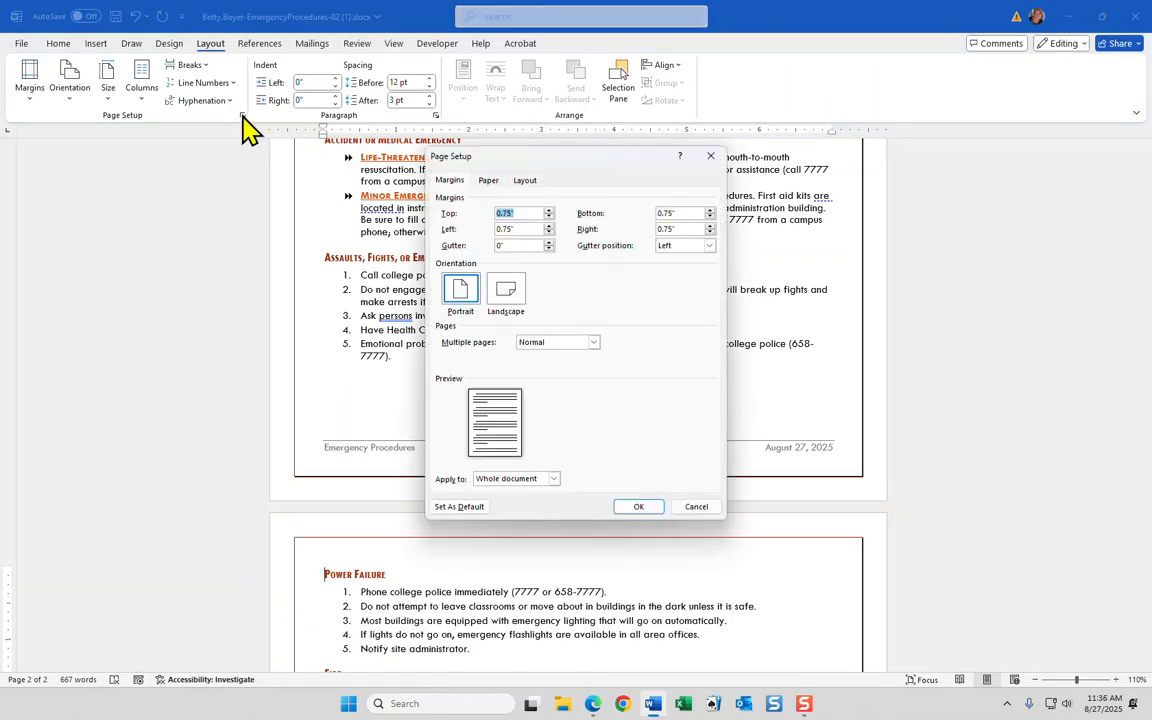
click(527, 181)
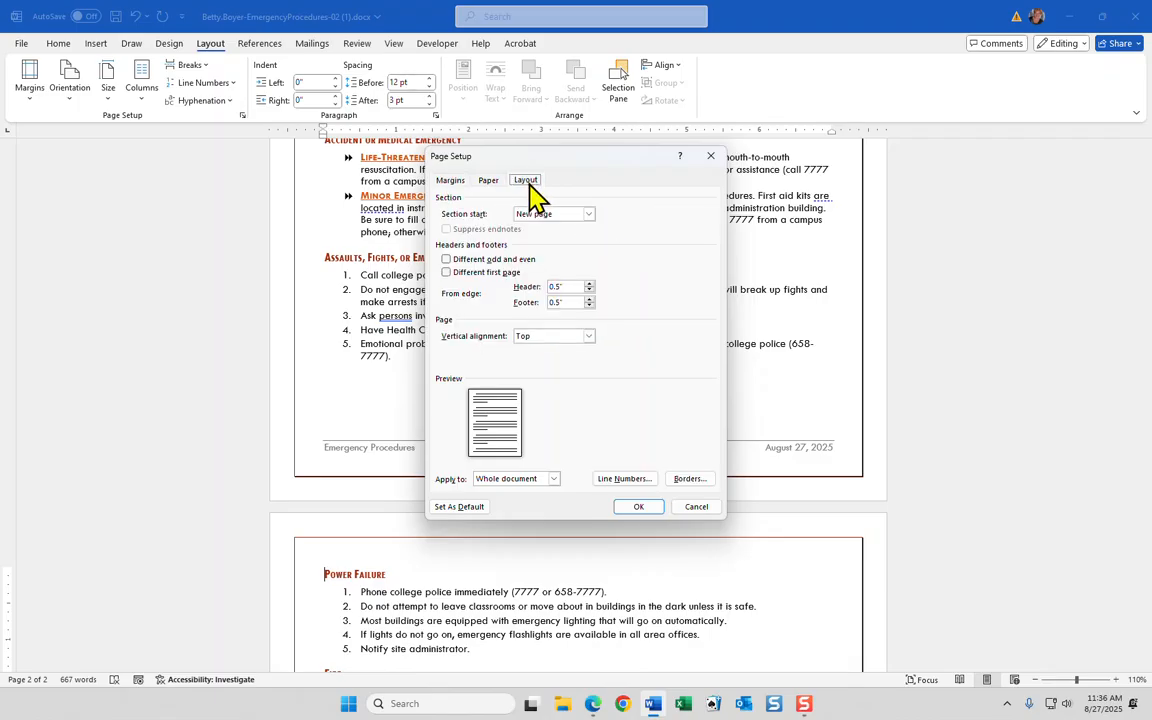
click(589, 336)
click(540, 361)
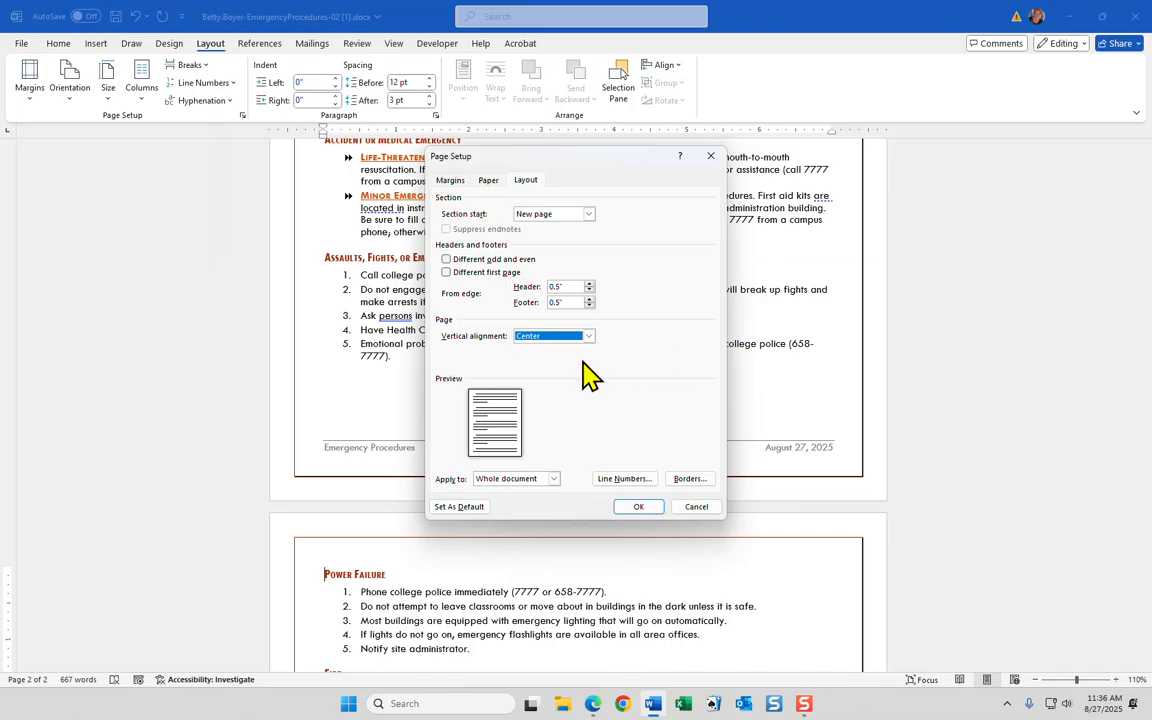
click(640, 506)
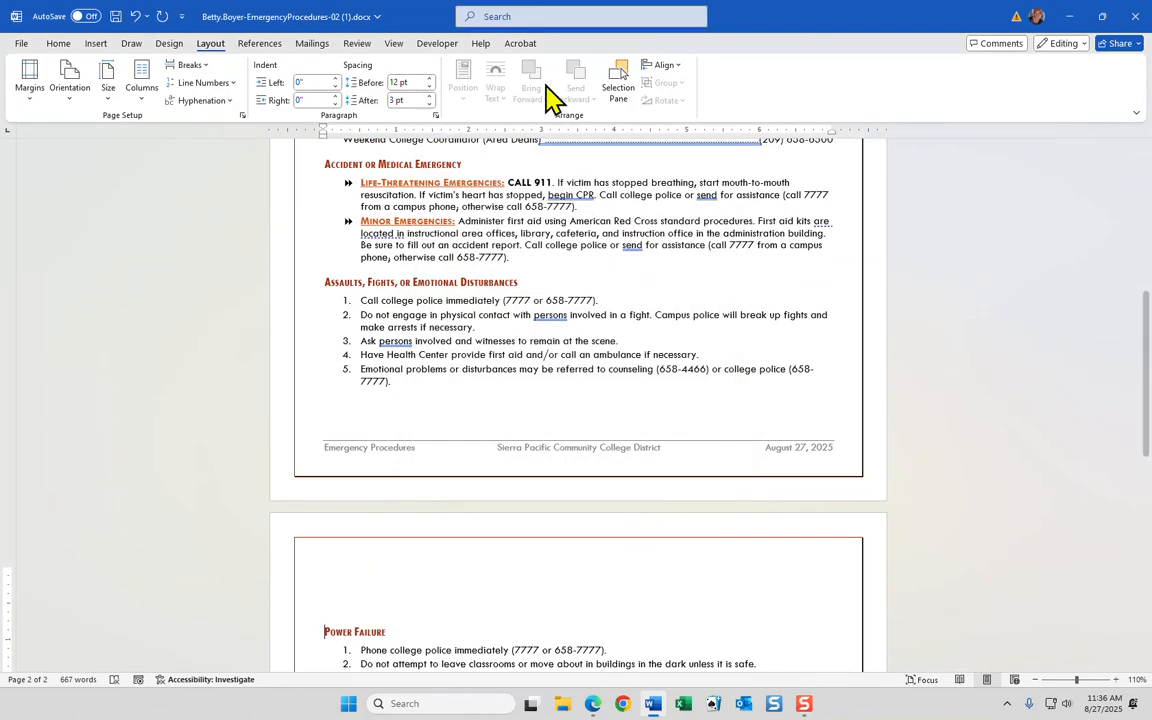
- Display the document in Side to Side page movement and check it against Figure 2-121 on the SIMnet project page
click(396, 45)
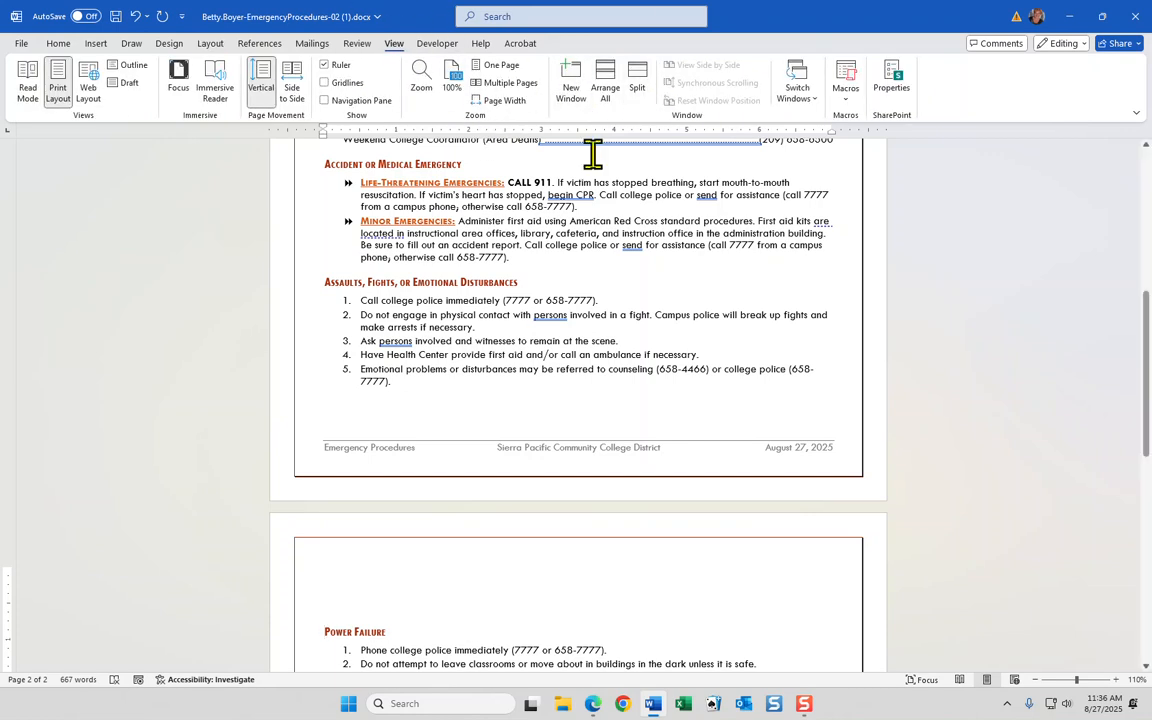
click(293, 88)
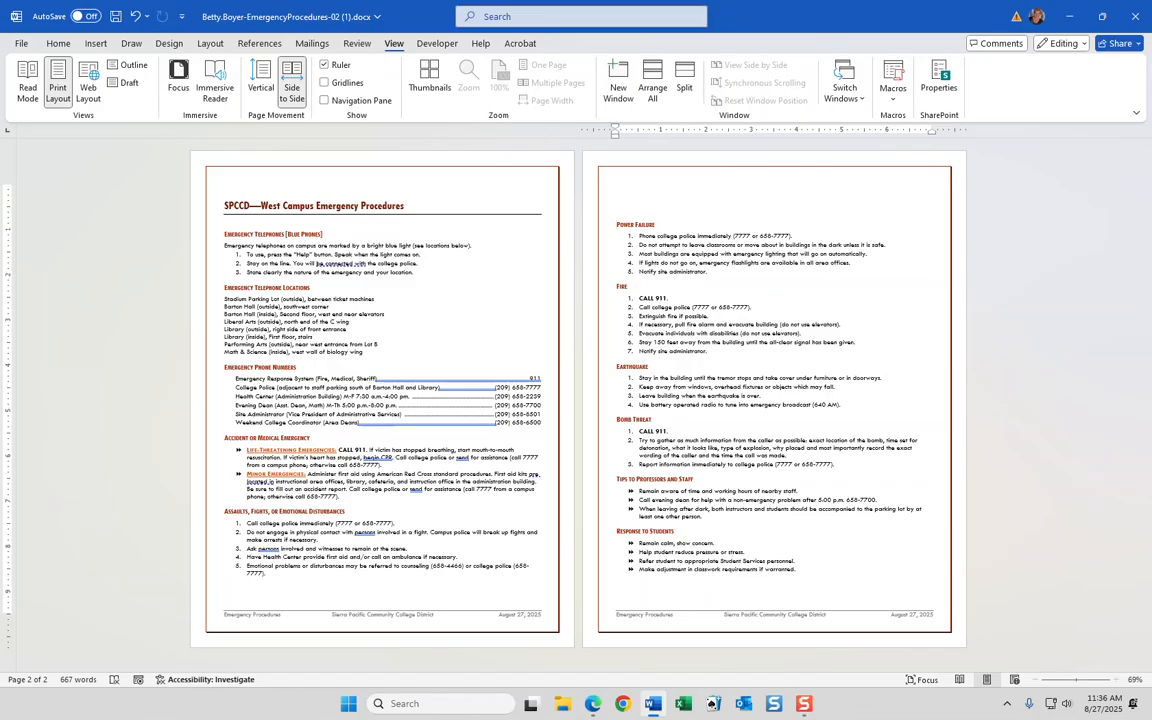
drag(1151, 96, 420, 81)
double_click(420, 81)
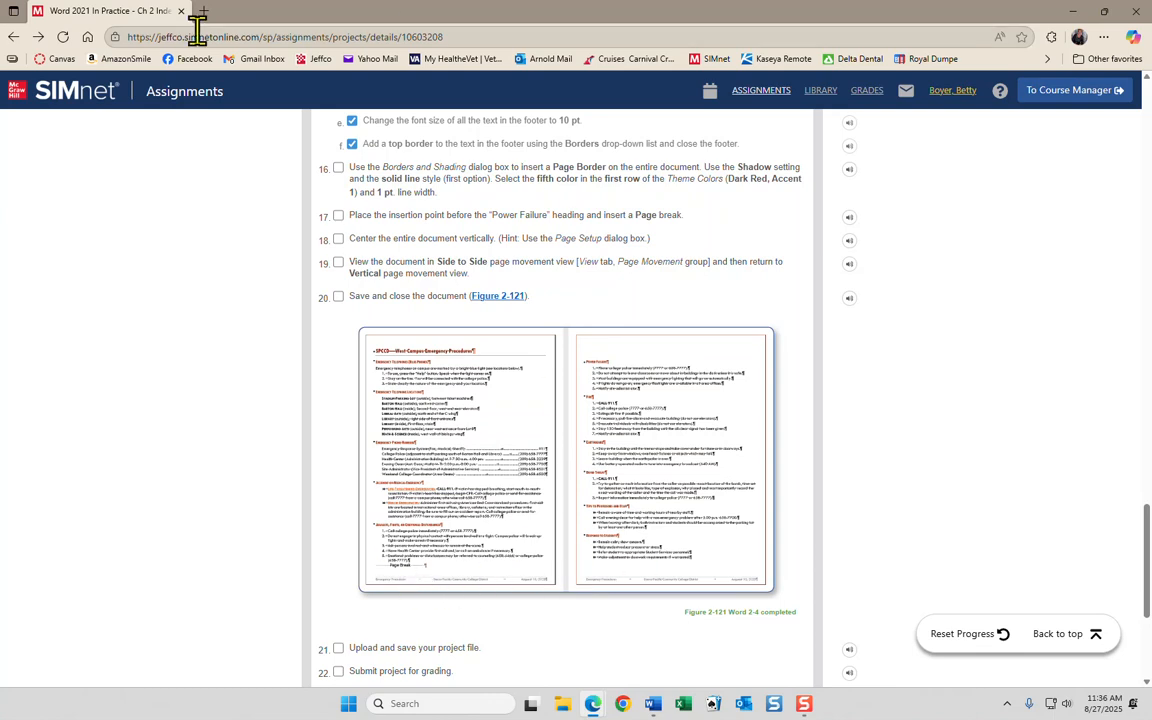
mouse_move(659, 705)
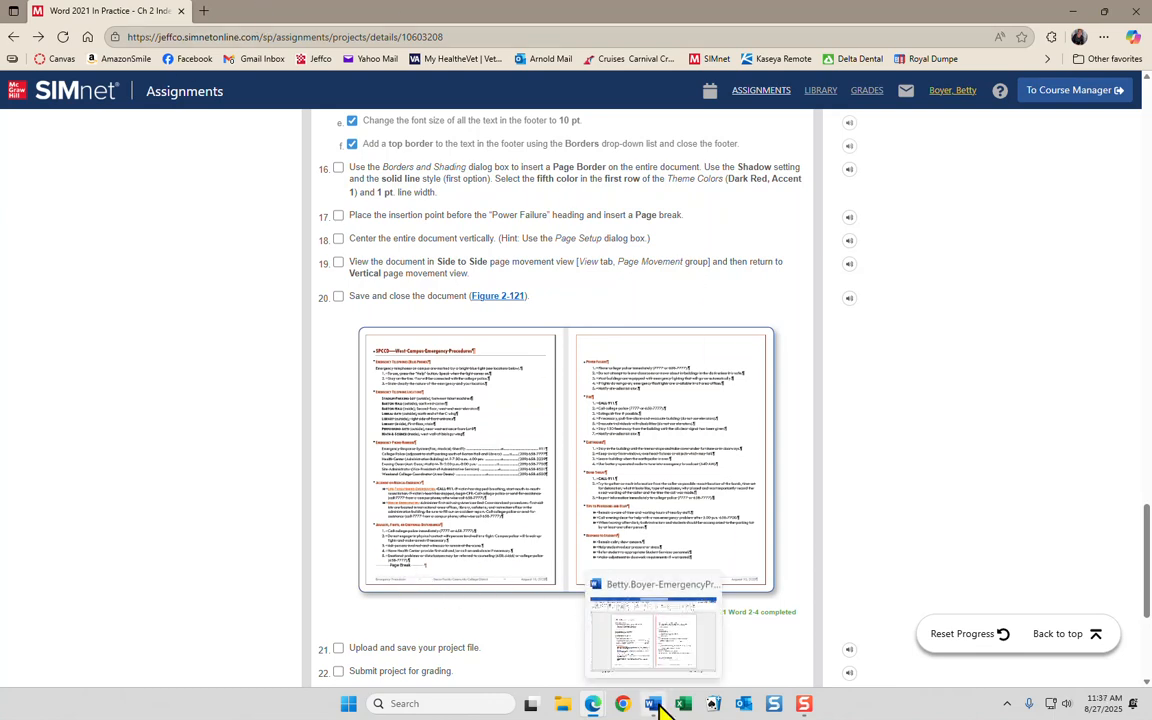
click(694, 672)
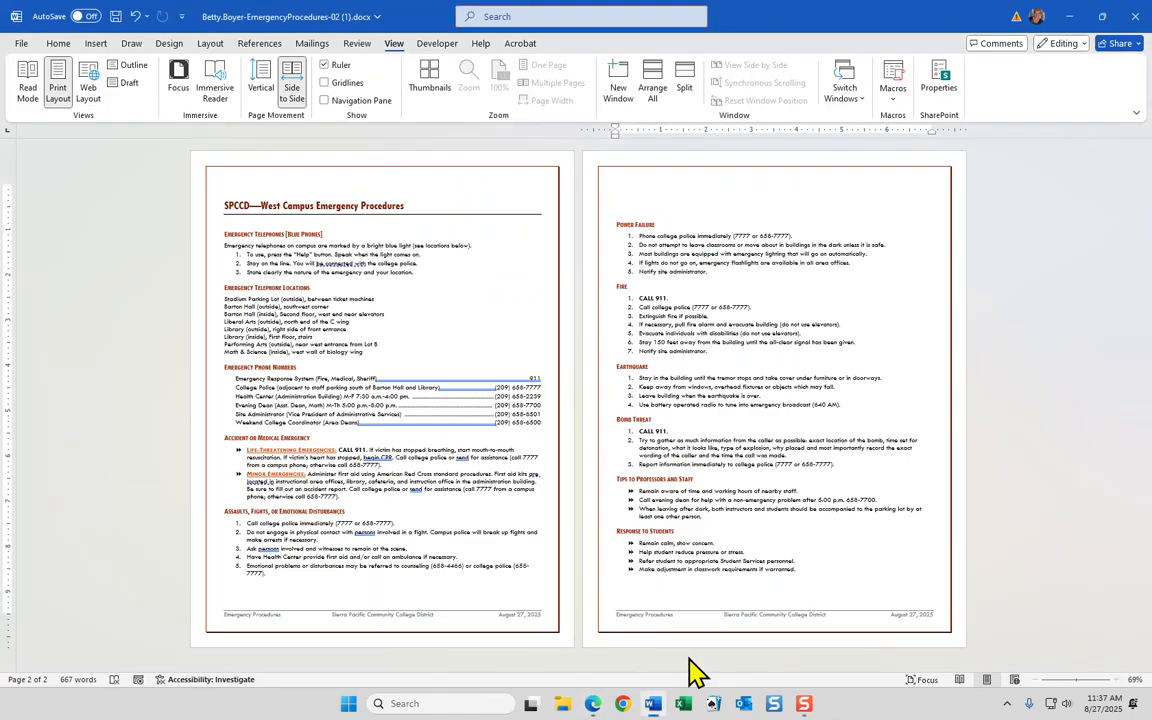
- Show the formatting marks in the document and compare the pages with the completed figure in SIMnet
click(58, 46)
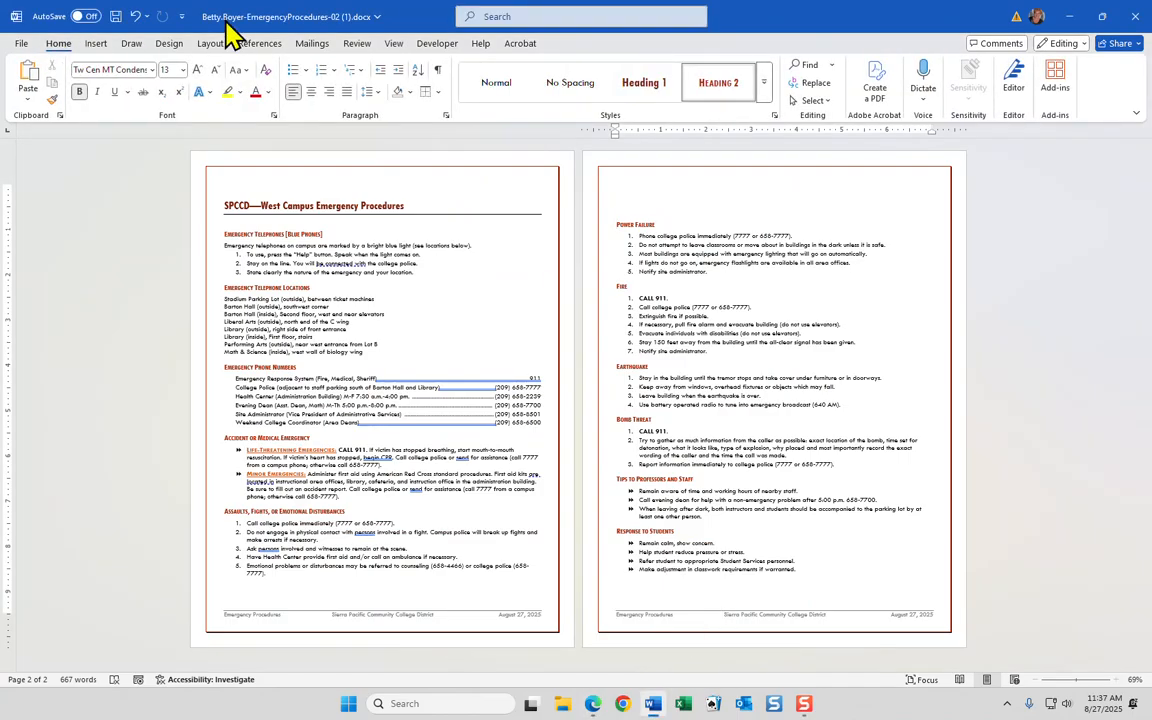
click(437, 69)
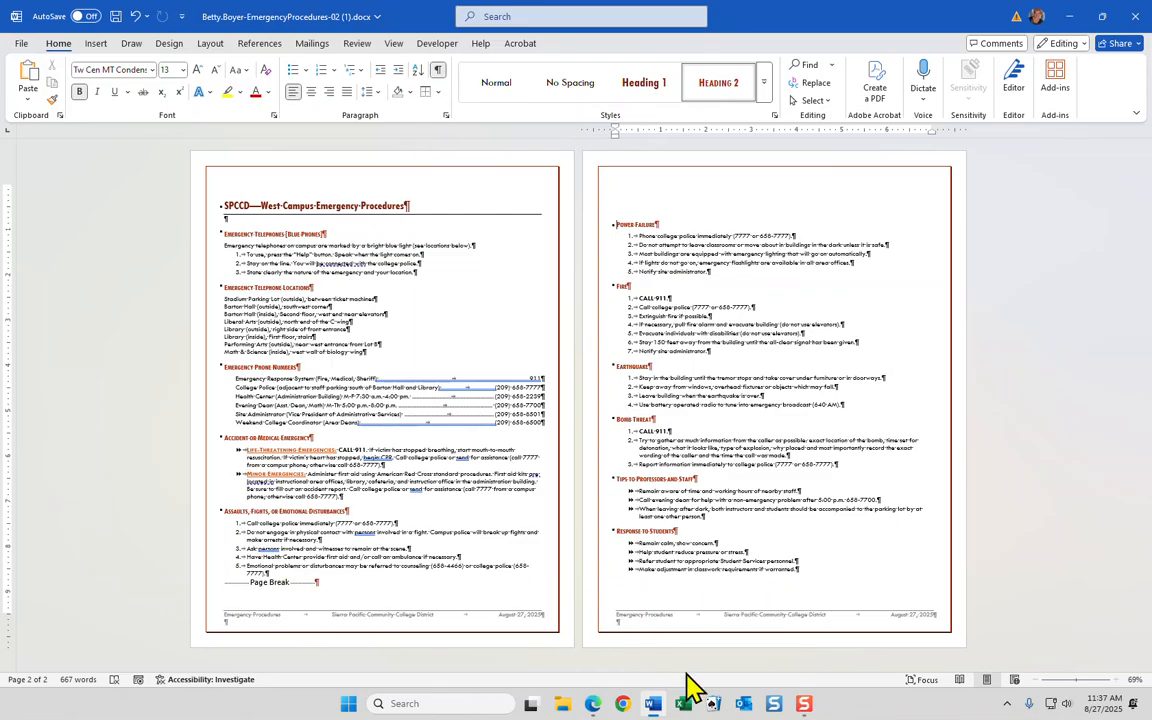
mouse_move(652, 708)
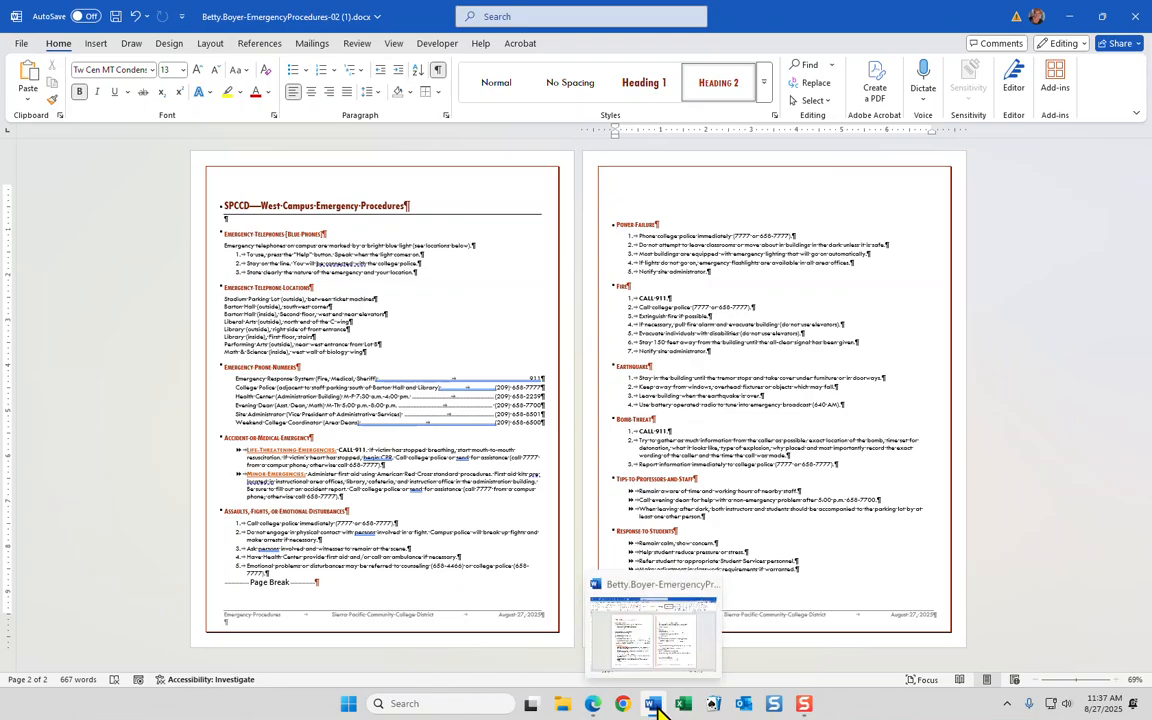
click(654, 706)
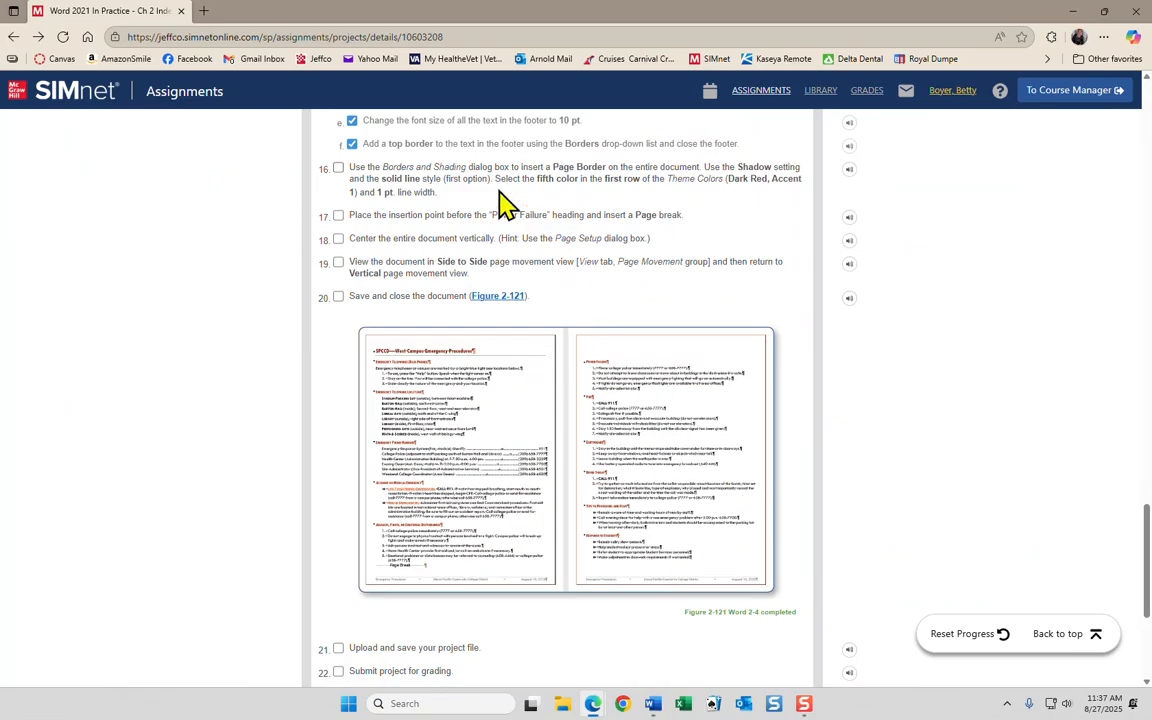
- Return to the Word document, save it under its existing name and close it
click(181, 10)
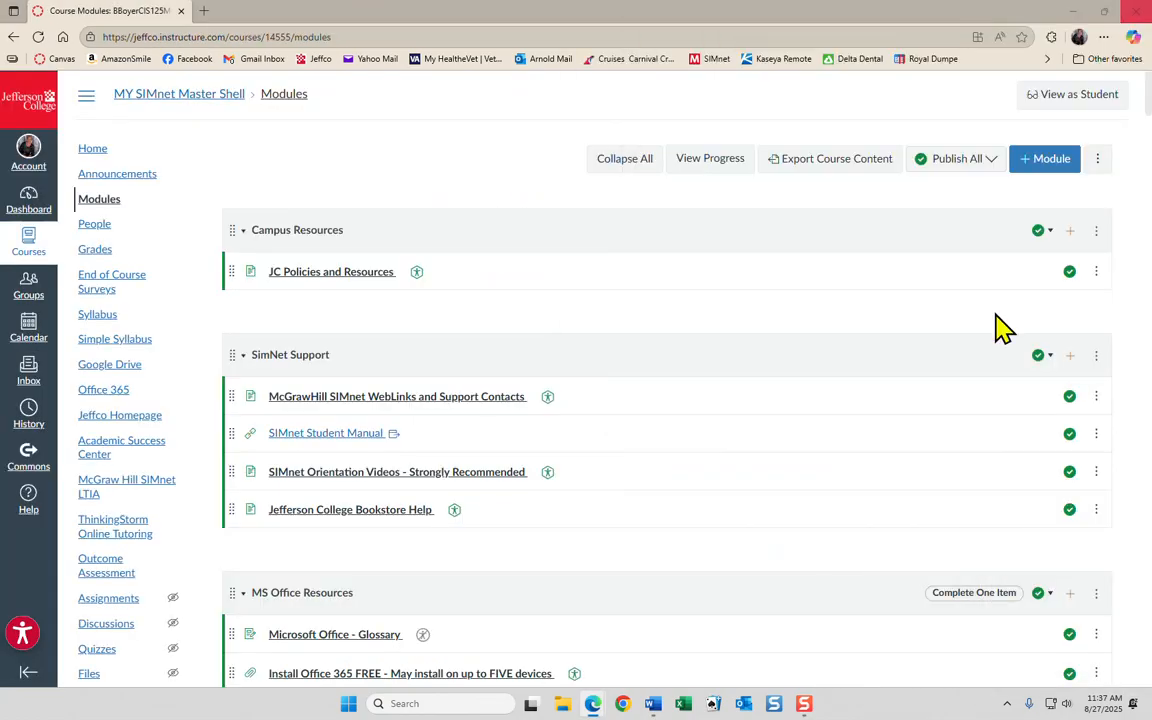
click(655, 705)
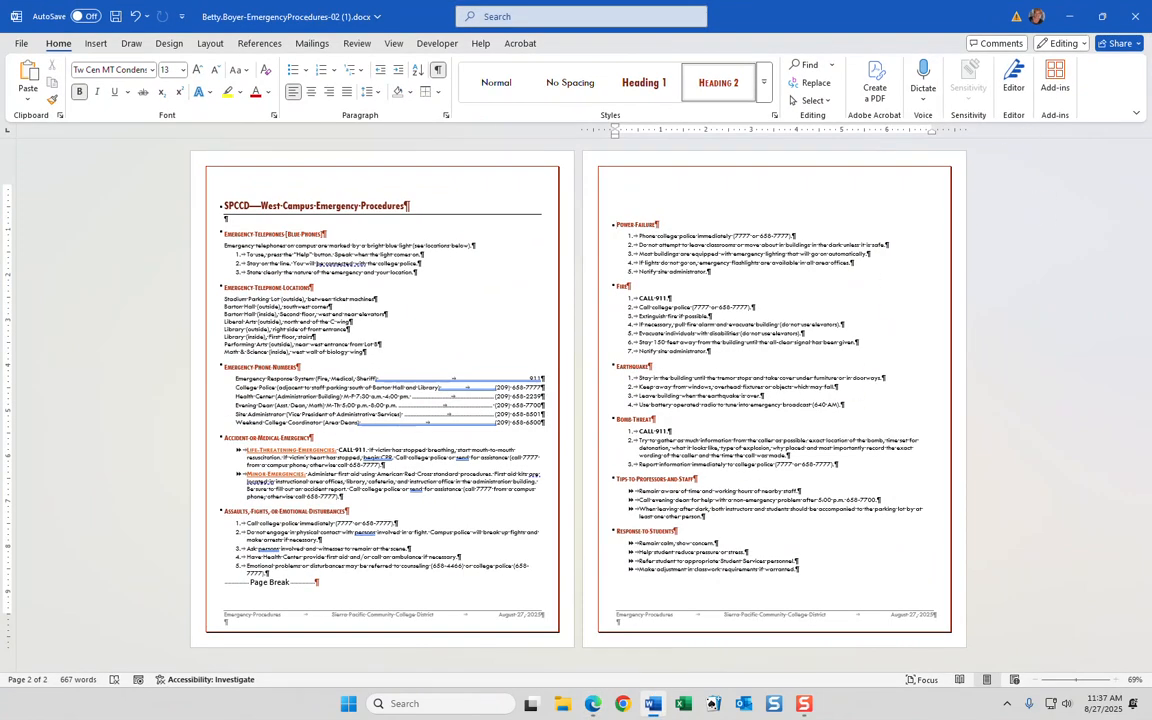
click(593, 704)
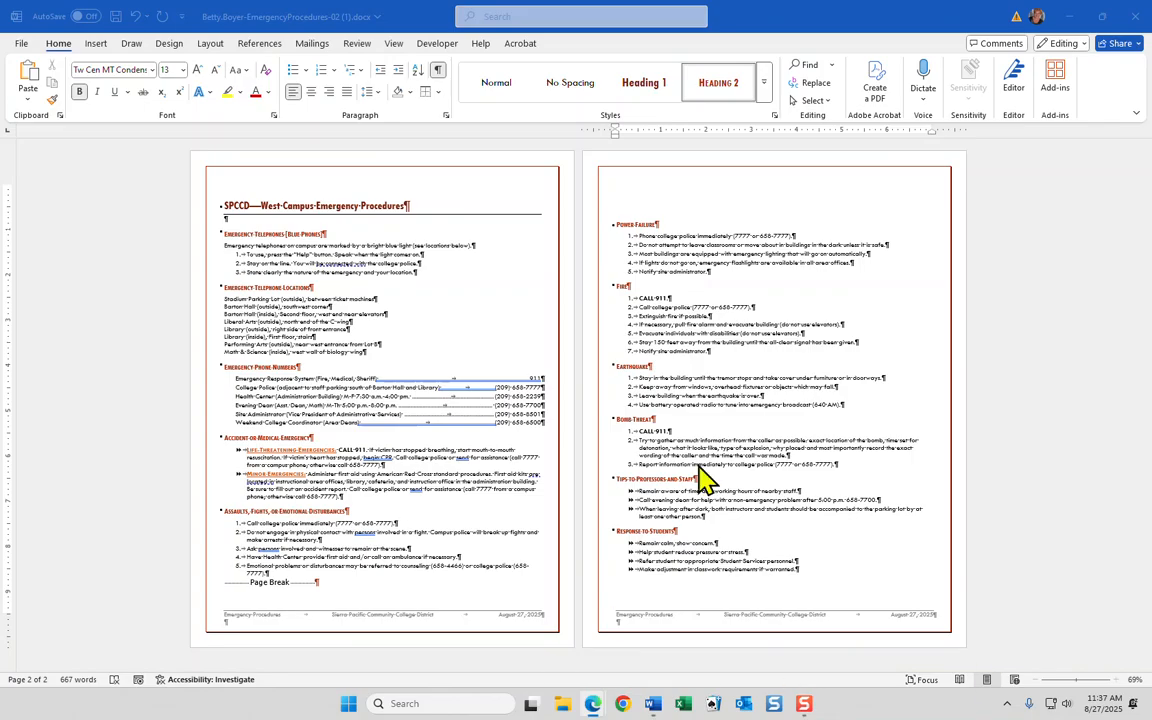
click(21, 45)
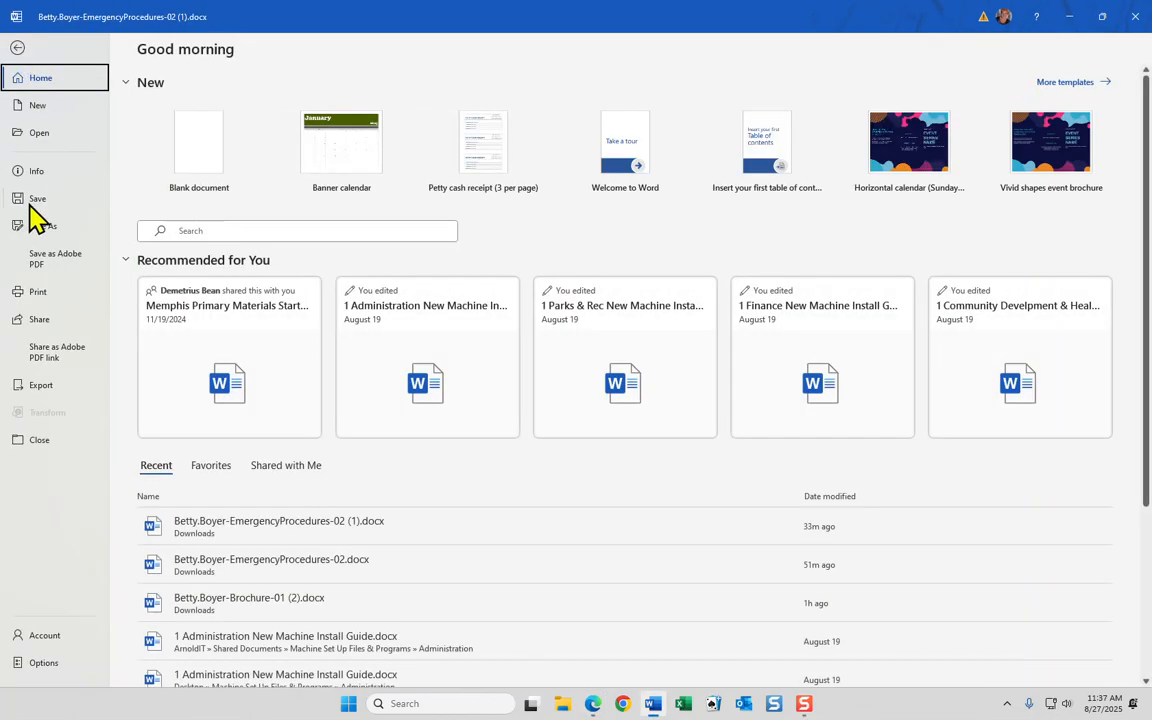
click(37, 203)
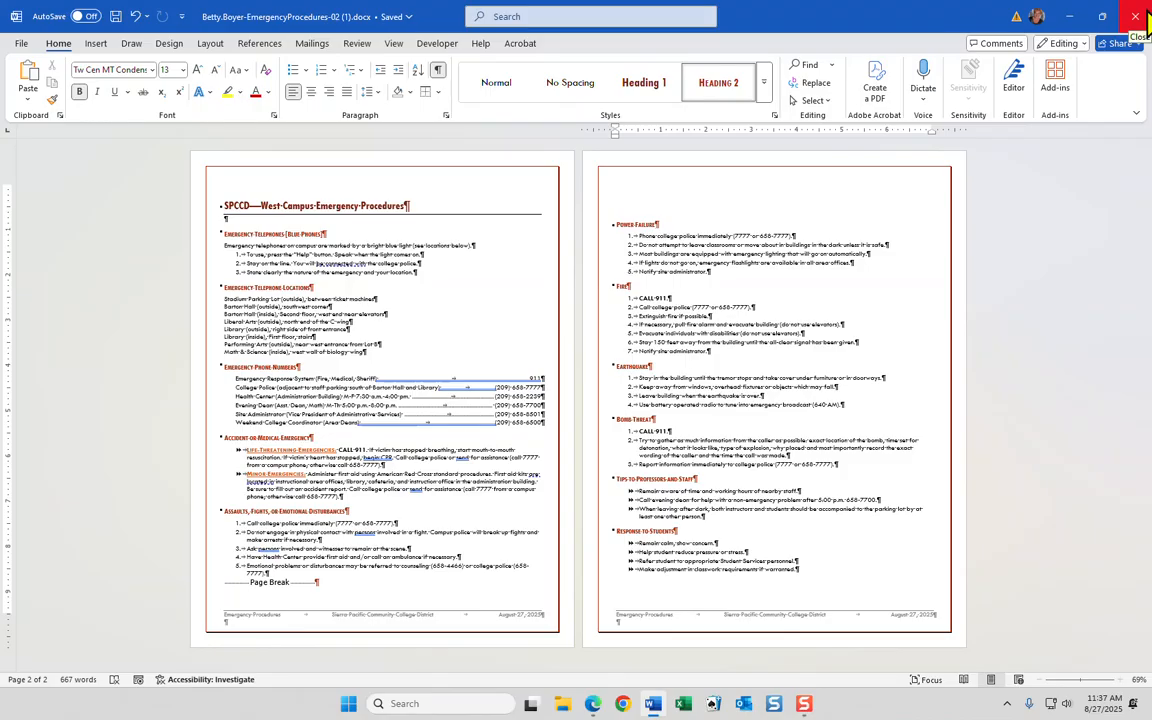
click(1138, 18)
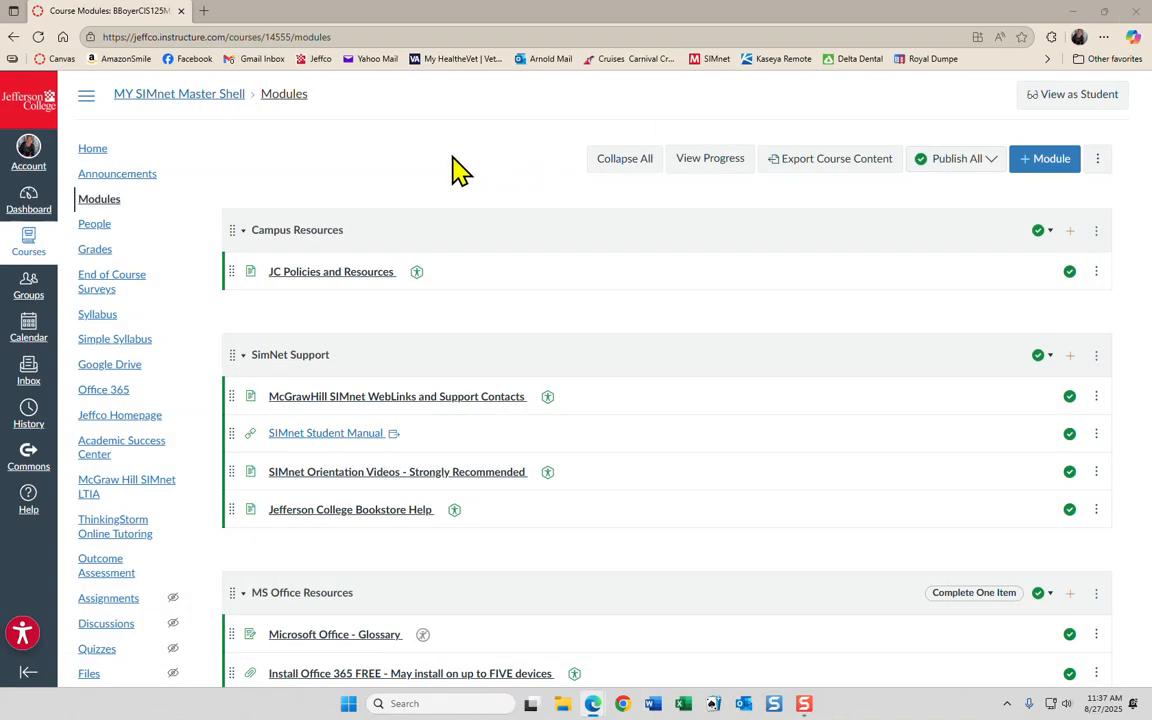
- Switch to the SIMnet project page in the browser, upload the saved EmergencyProcedures-02 (1) document from Downloads and submit it for grading
mouse_move(594, 704)
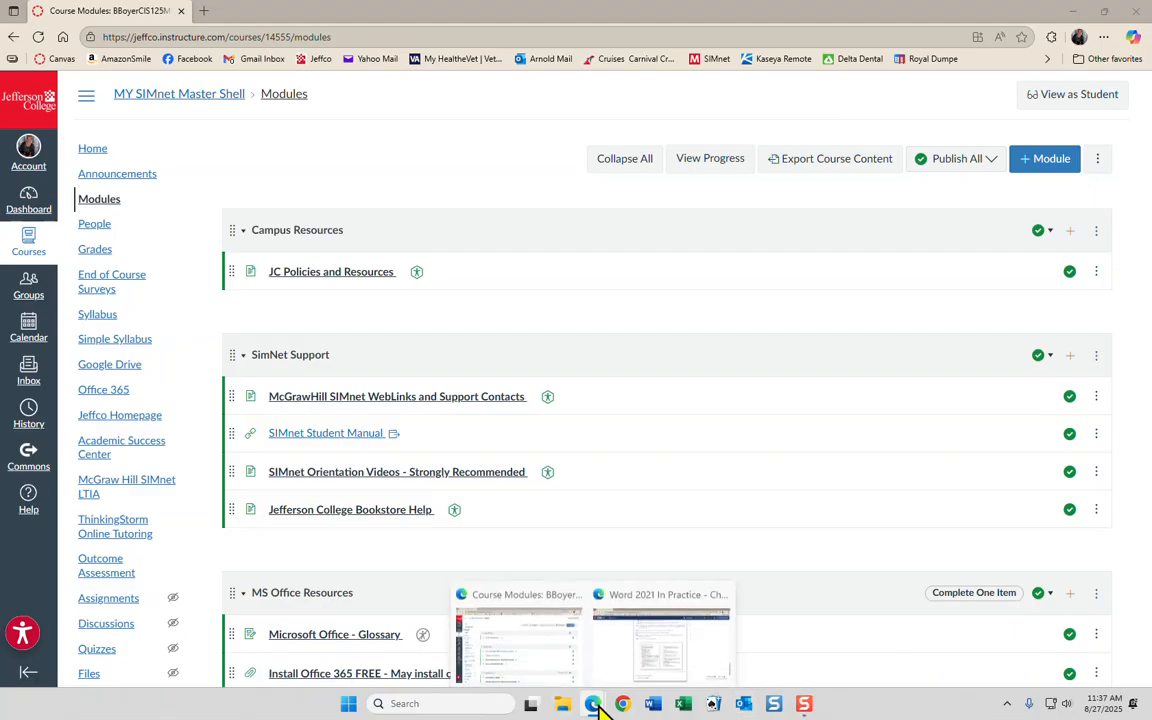
click(660, 630)
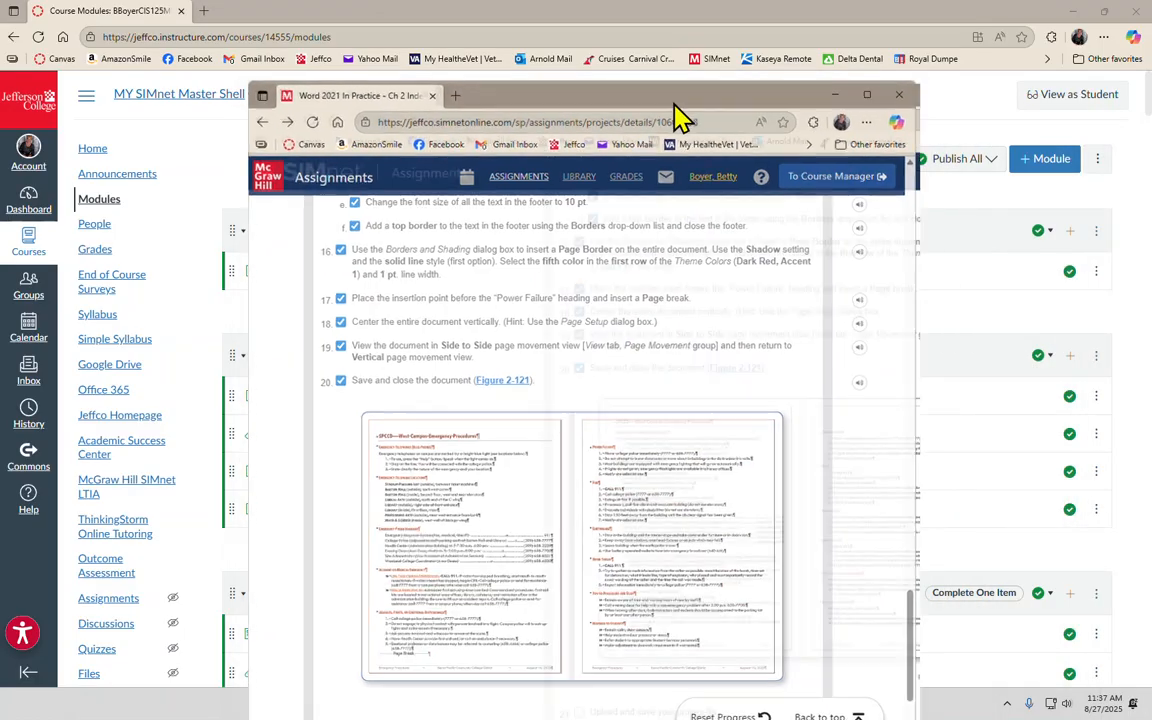
double_click(676, 100)
scroll(700, 360, up, 2)
scroll(728, 329, up, 15)
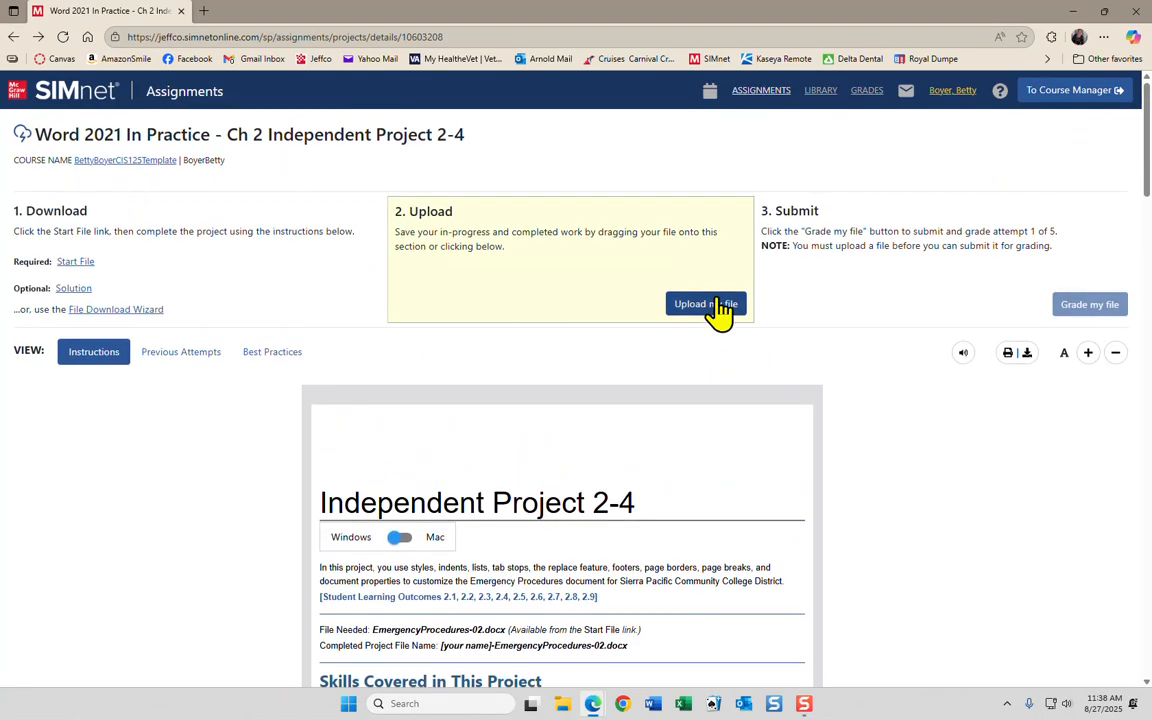
click(714, 309)
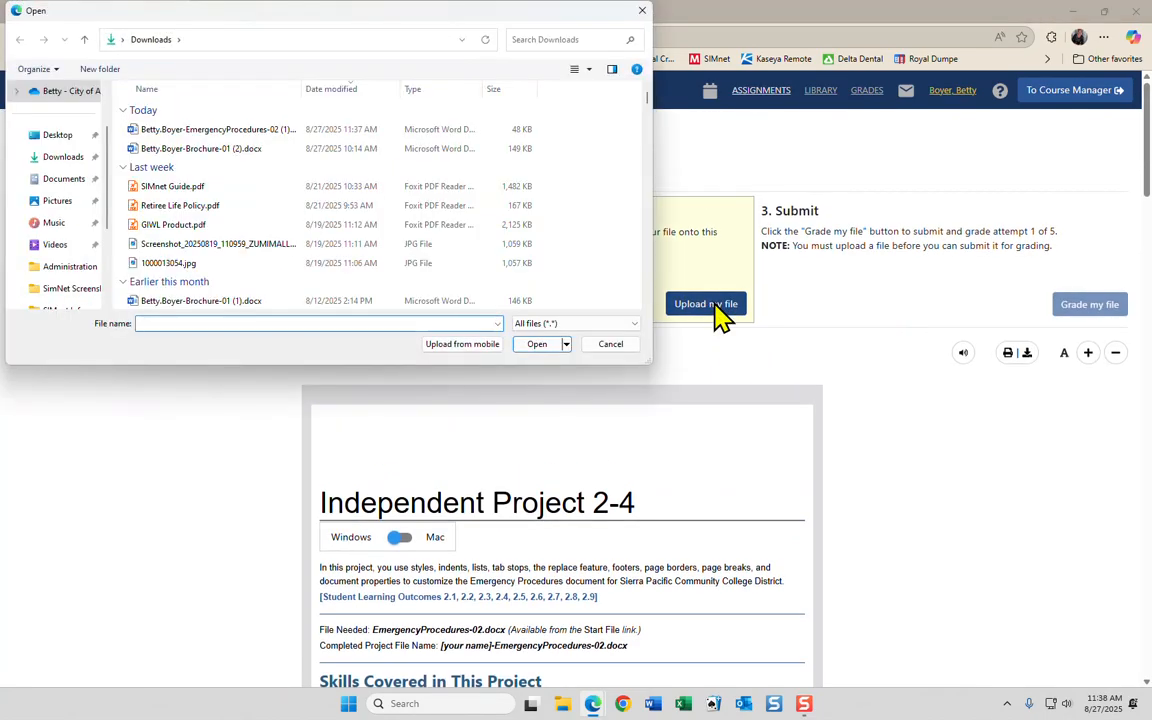
click(209, 132)
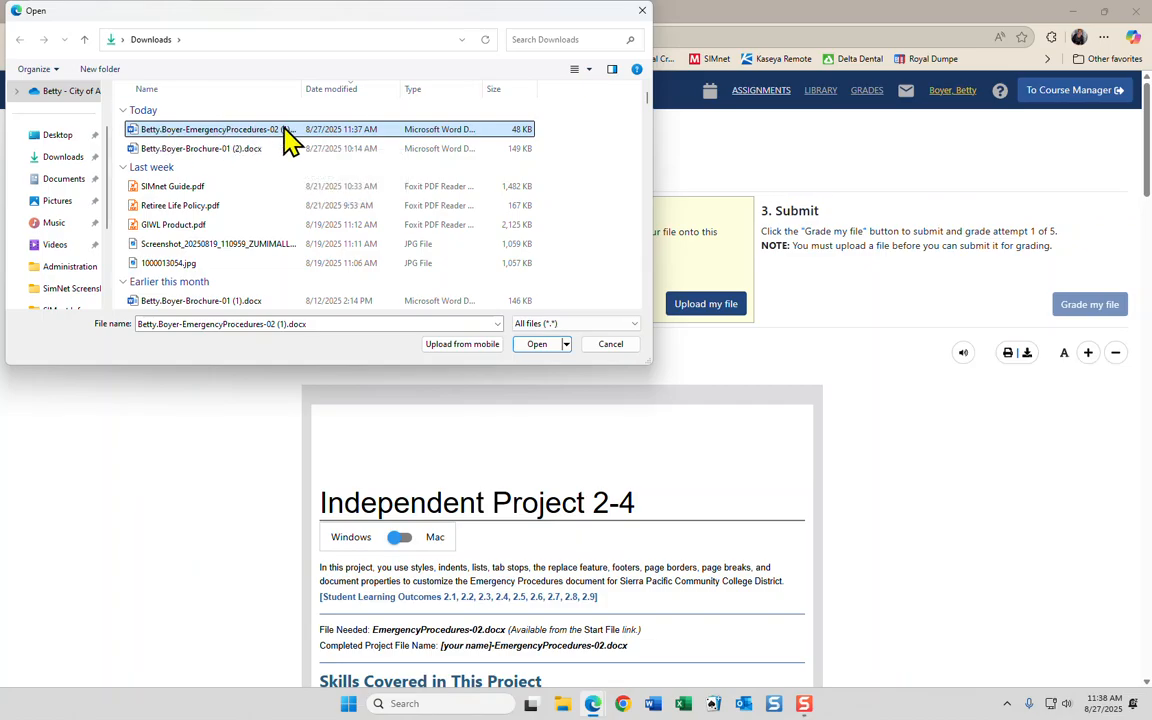
click(537, 344)
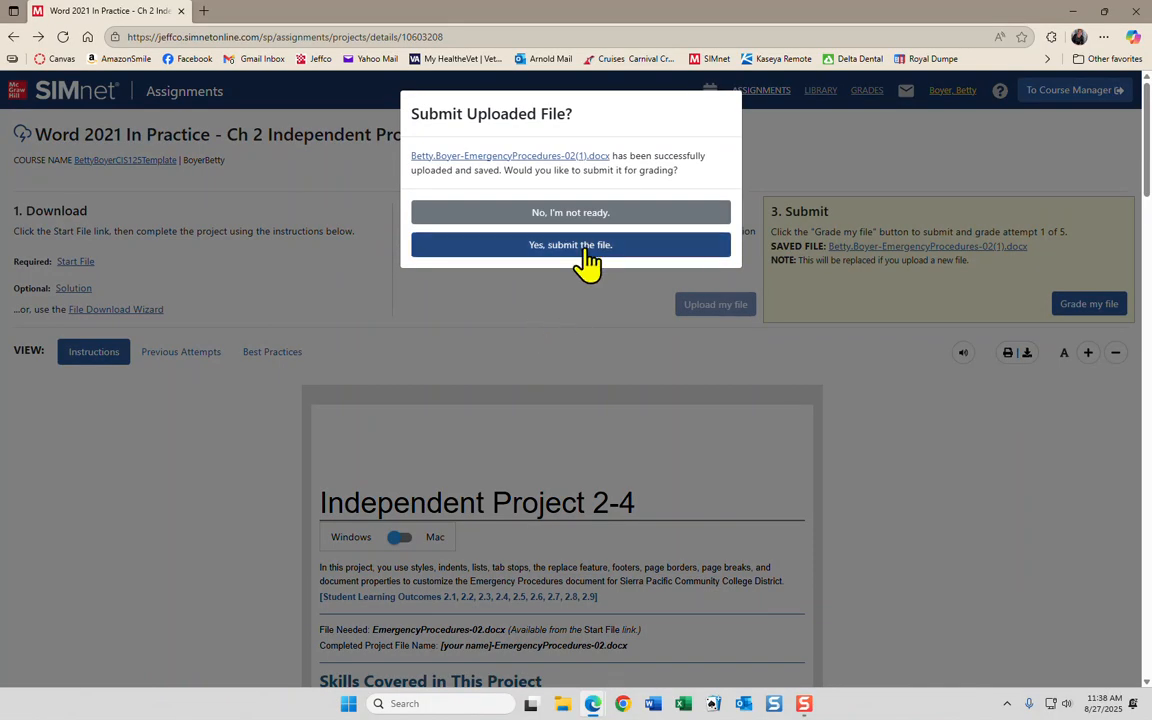
click(588, 250)
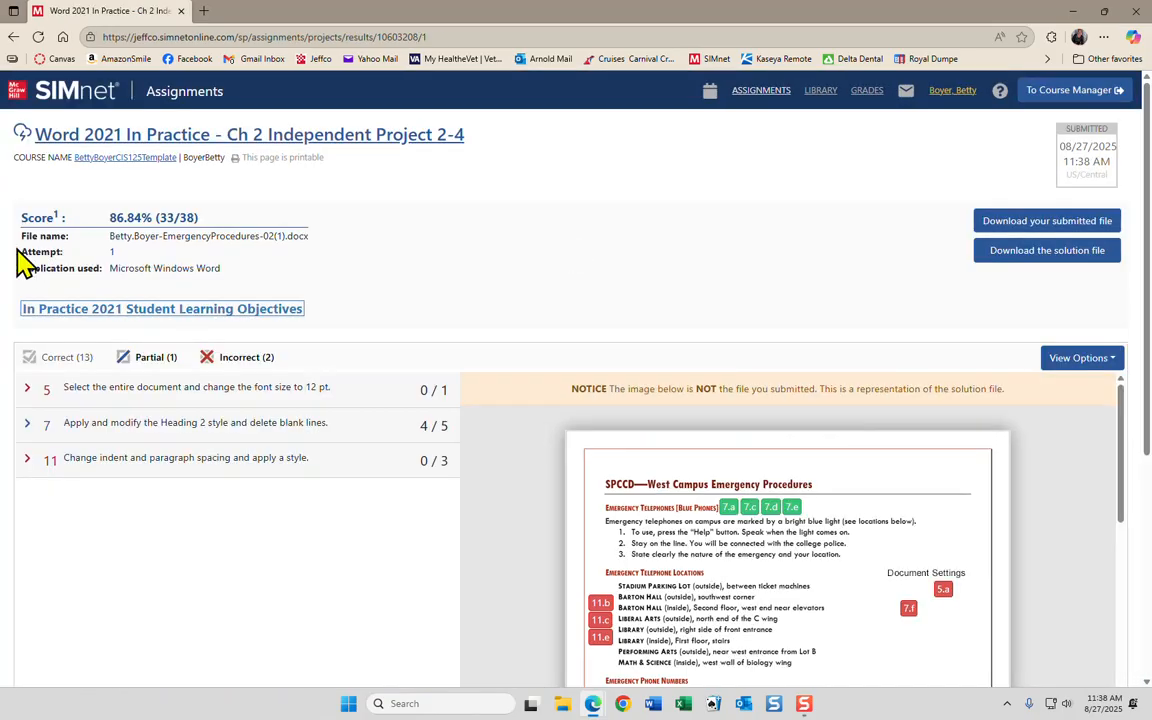
- Review the grading feedback for item 7 on the Heading 2 style and blank lines, and collapse it
scroll(390, 305, down, 1)
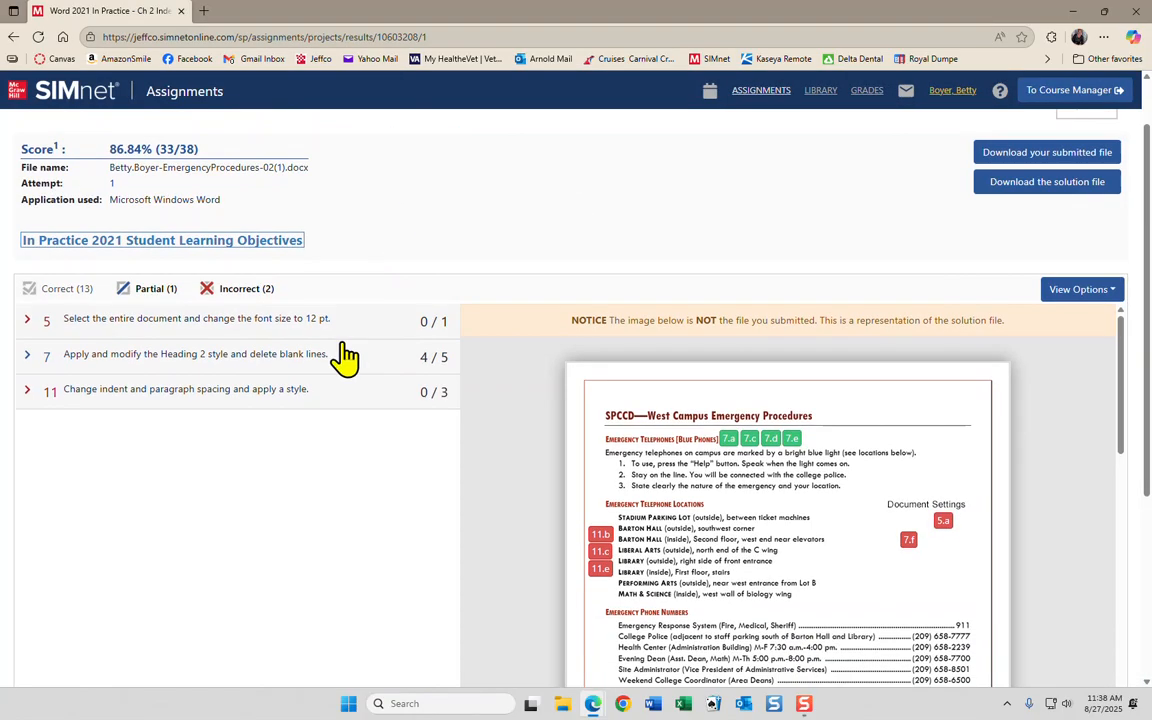
click(28, 357)
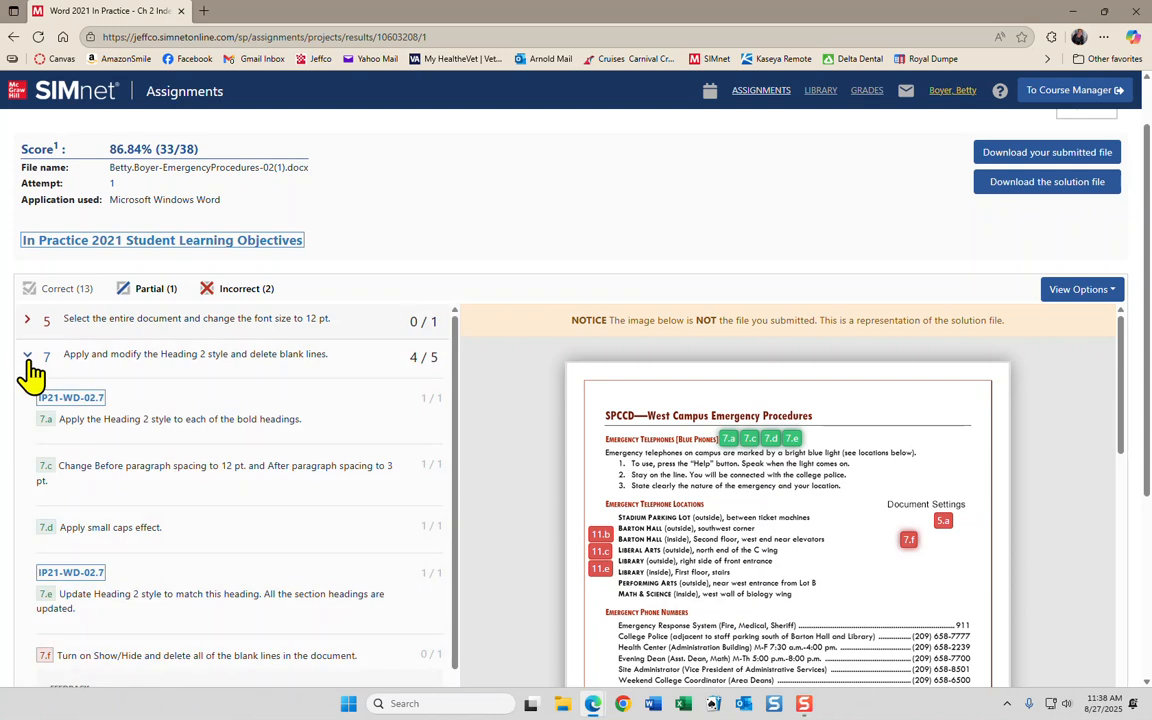
scroll(249, 395, down, 1)
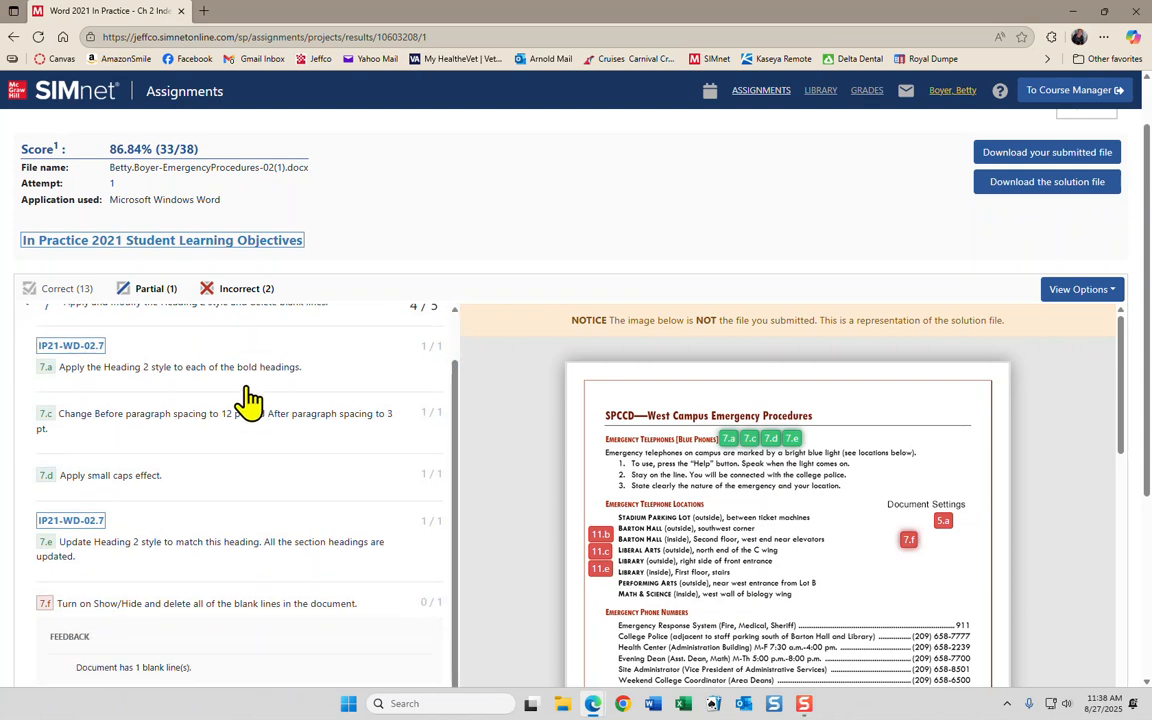
scroll(249, 400, down, 2)
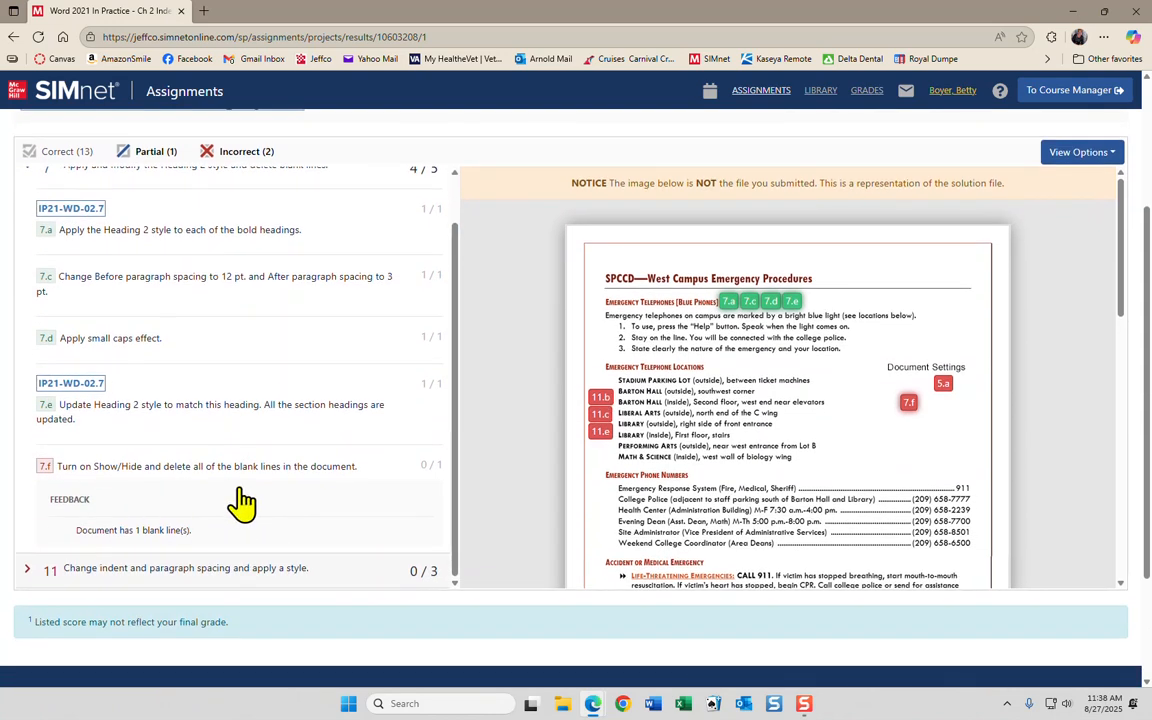
scroll(309, 501, down, 3)
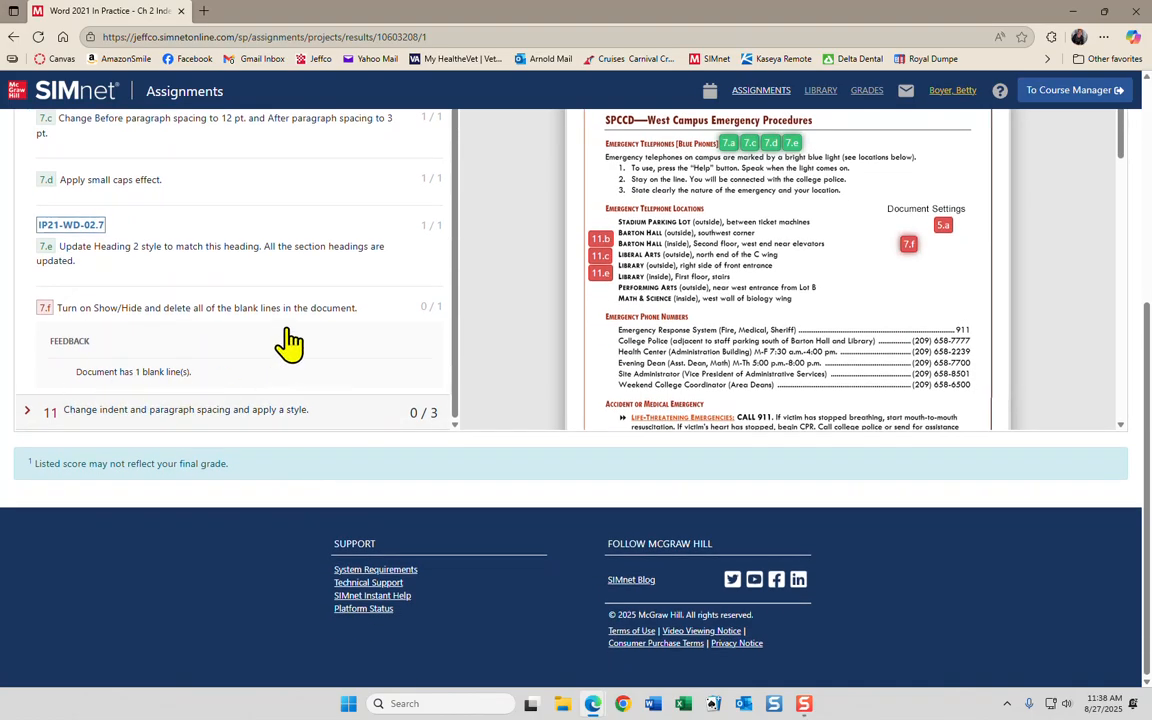
scroll(278, 325, up, 10)
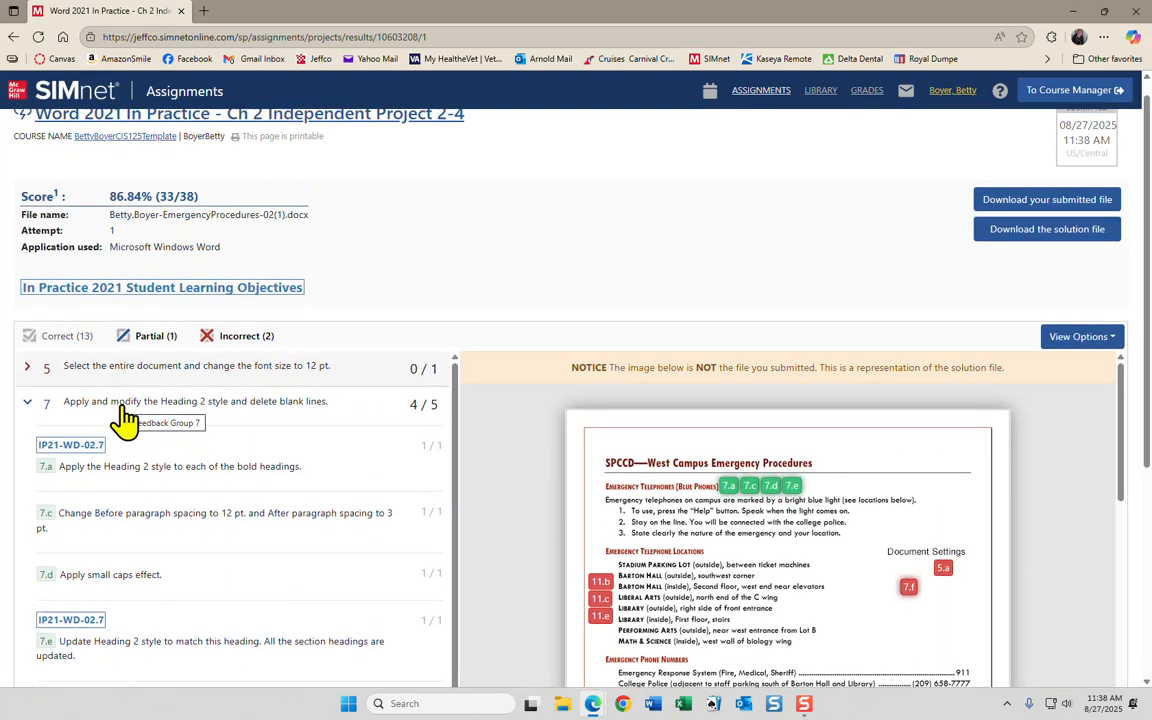
click(120, 404)
- Examine the grading feedback for item 5 on changing the entire document's font size to 12 pt
click(27, 369)
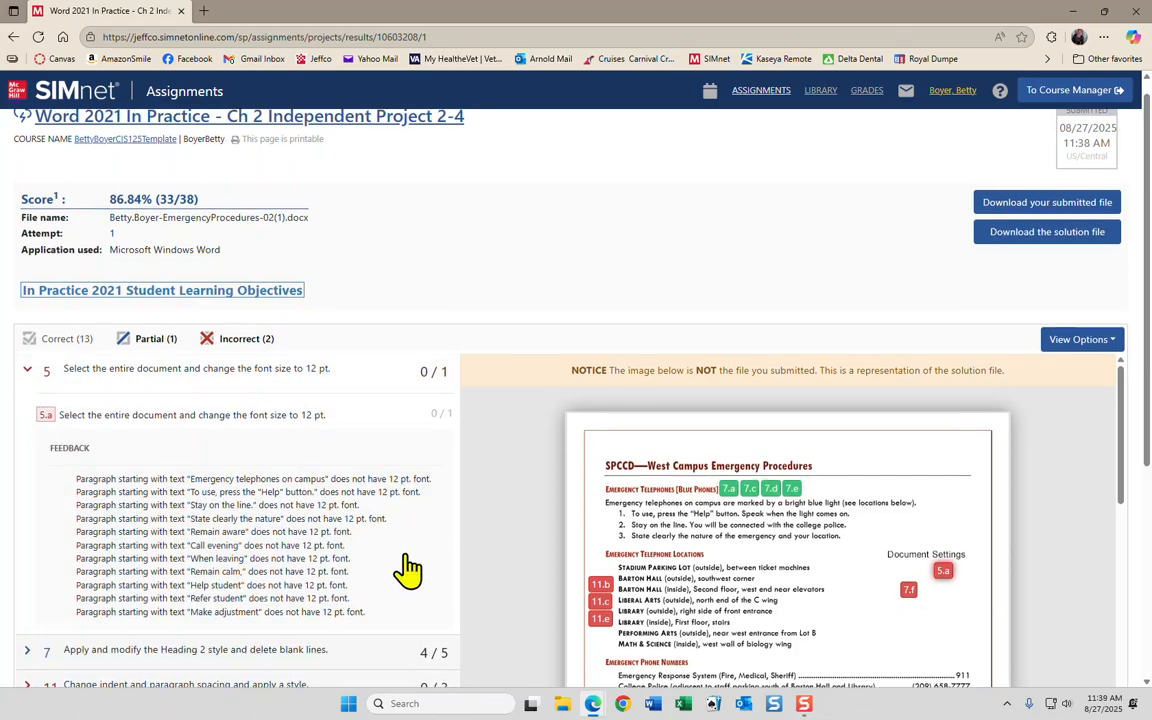
scroll(405, 570, up, 1)
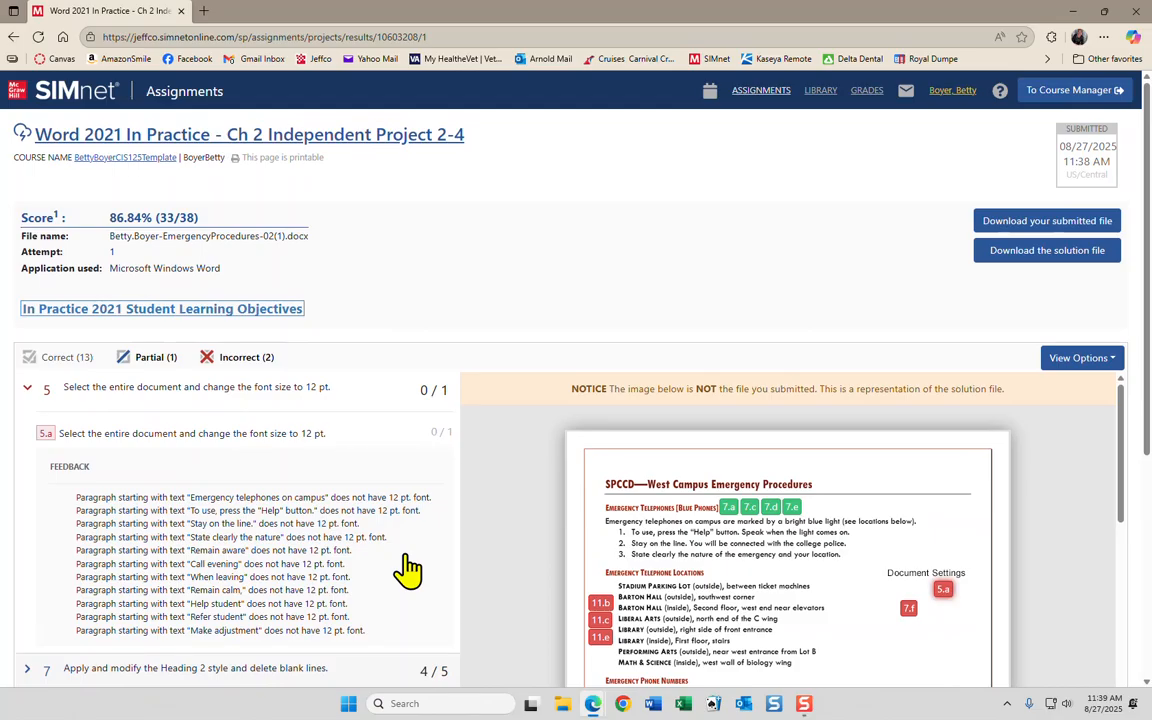
scroll(408, 570, down, 2)
scroll(408, 570, up, 2)
scroll(406, 566, down, 3)
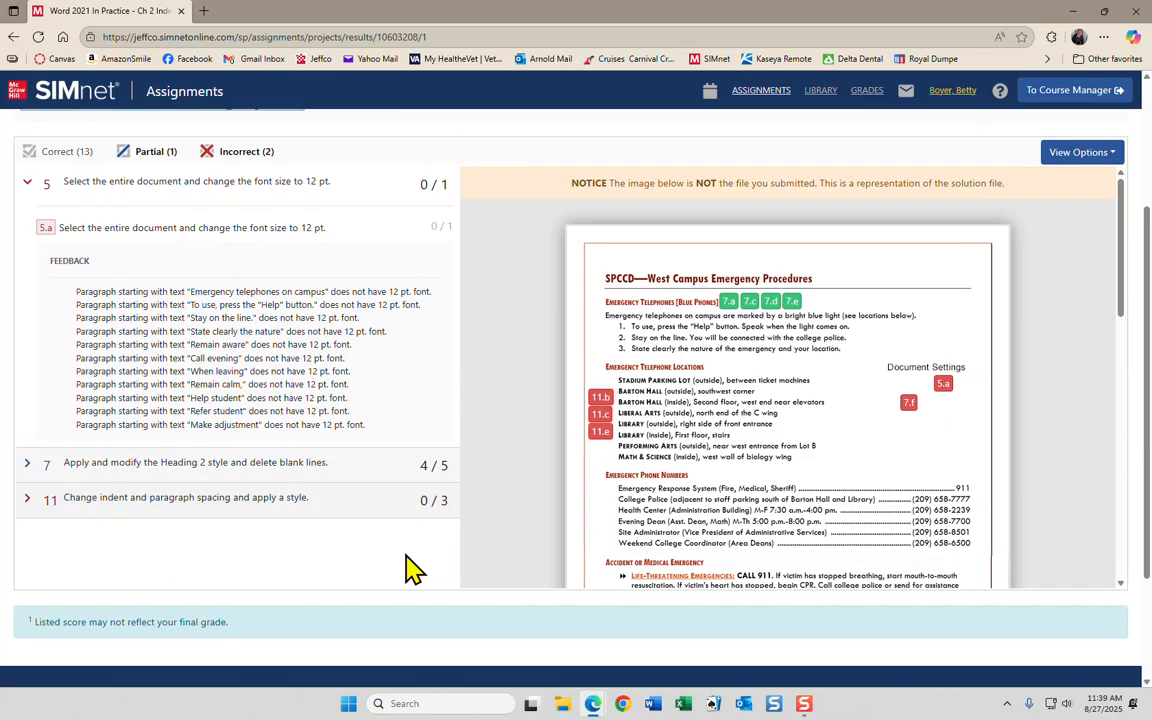
- Examine the grading feedback for item 11 on the 0.25" left indent and the 2 pt Before and After paragraph spacing
scroll(372, 534, up, 2)
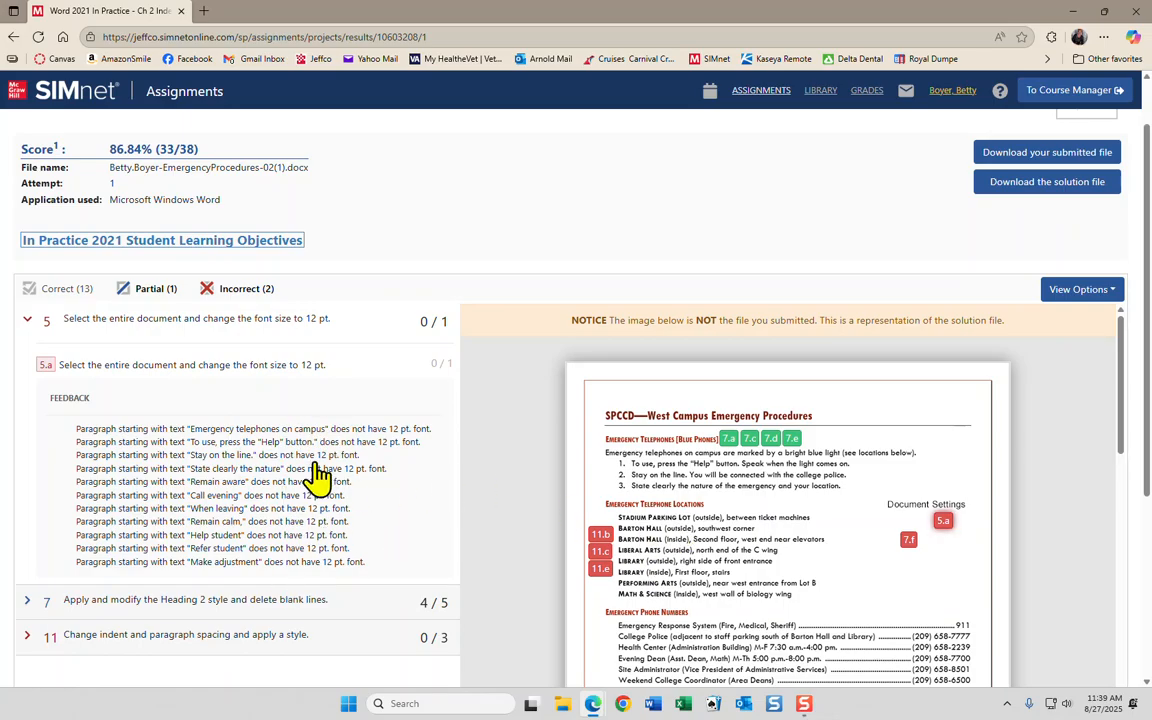
scroll(305, 520, down, 2)
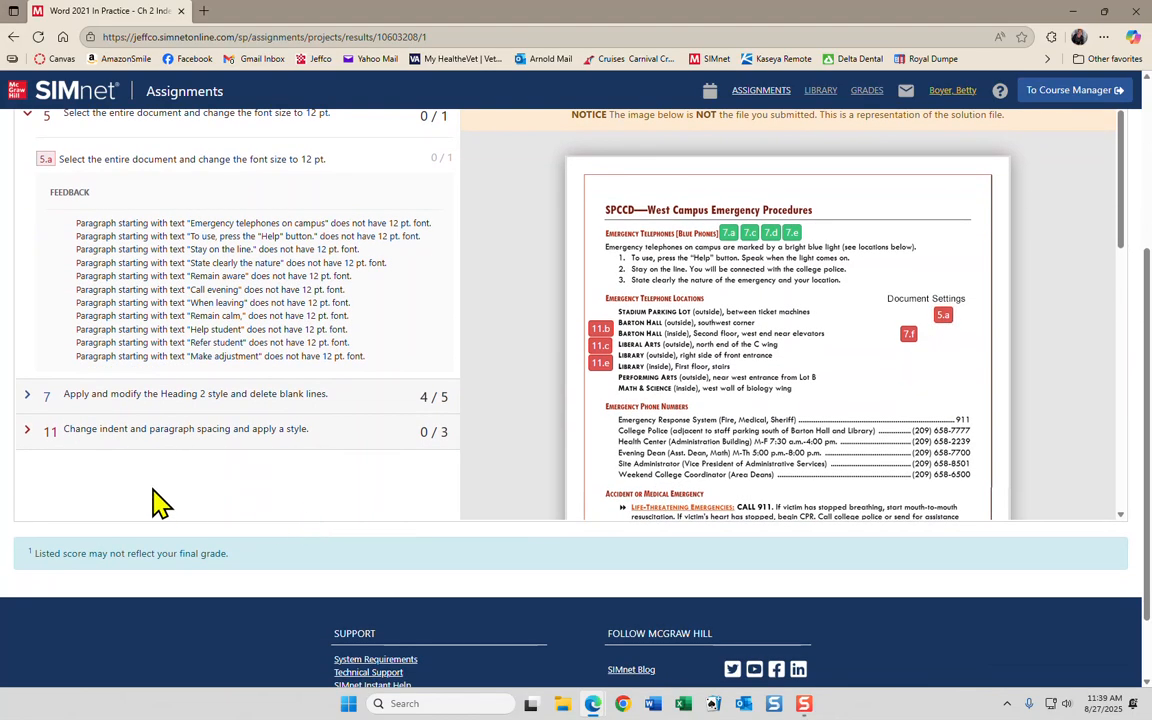
click(29, 436)
scroll(225, 438, down, 2)
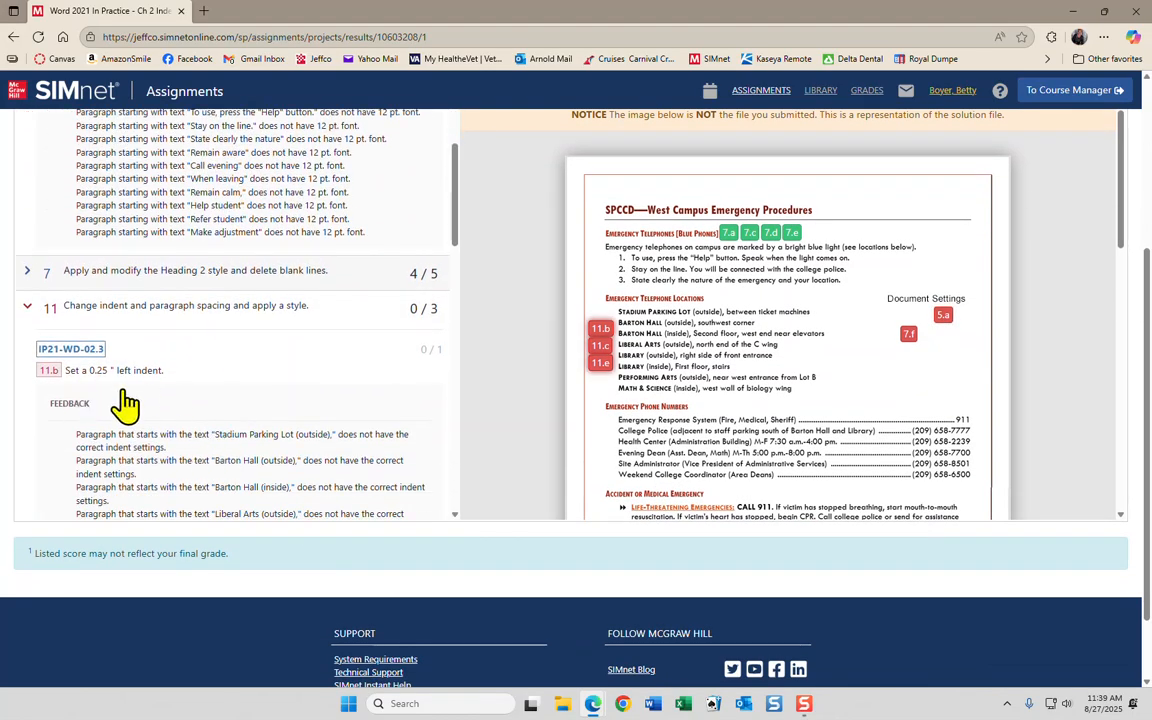
scroll(168, 404, down, 2)
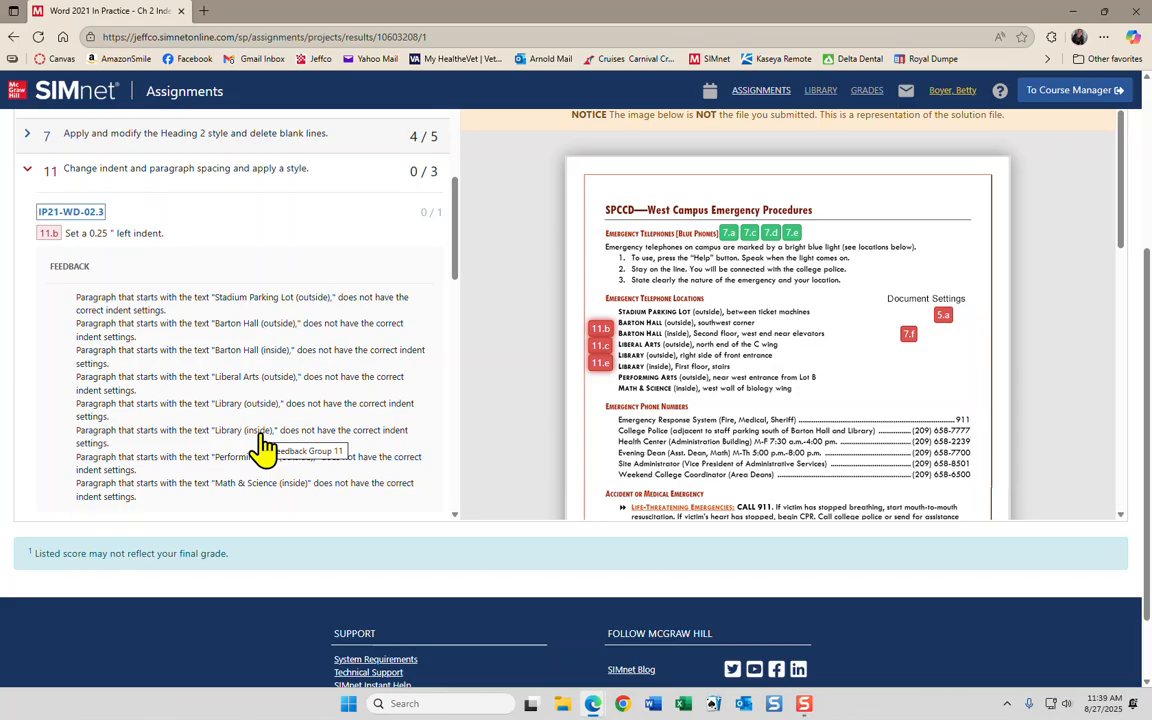
scroll(292, 443, up, 1)
scroll(292, 443, down, 2)
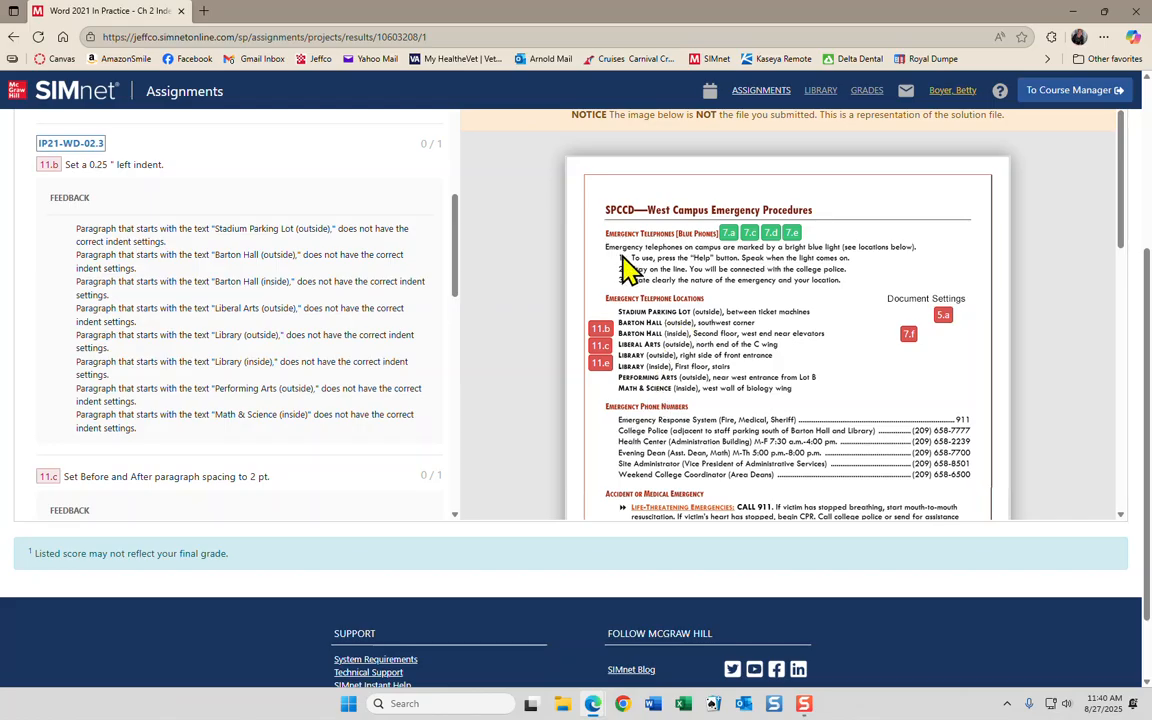
- Download the submitted EmergencyProcedures-02(1) document from the SIMnet results page and open it in Word
scroll(547, 420, up, 3)
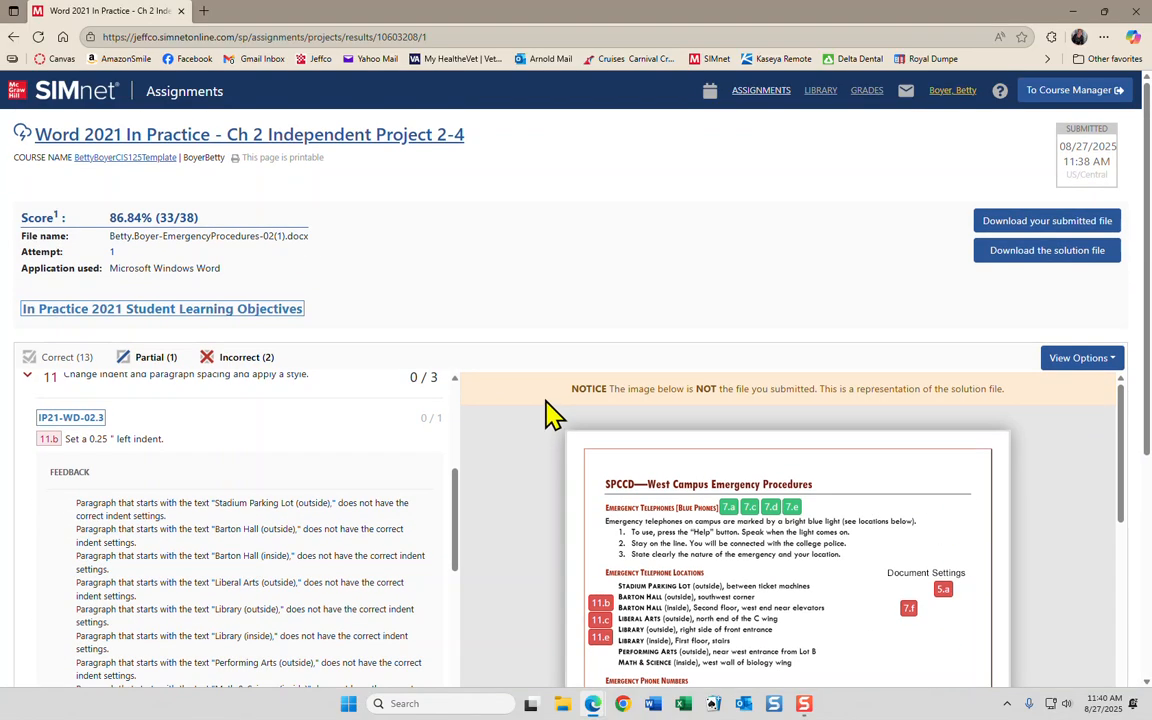
click(1066, 228)
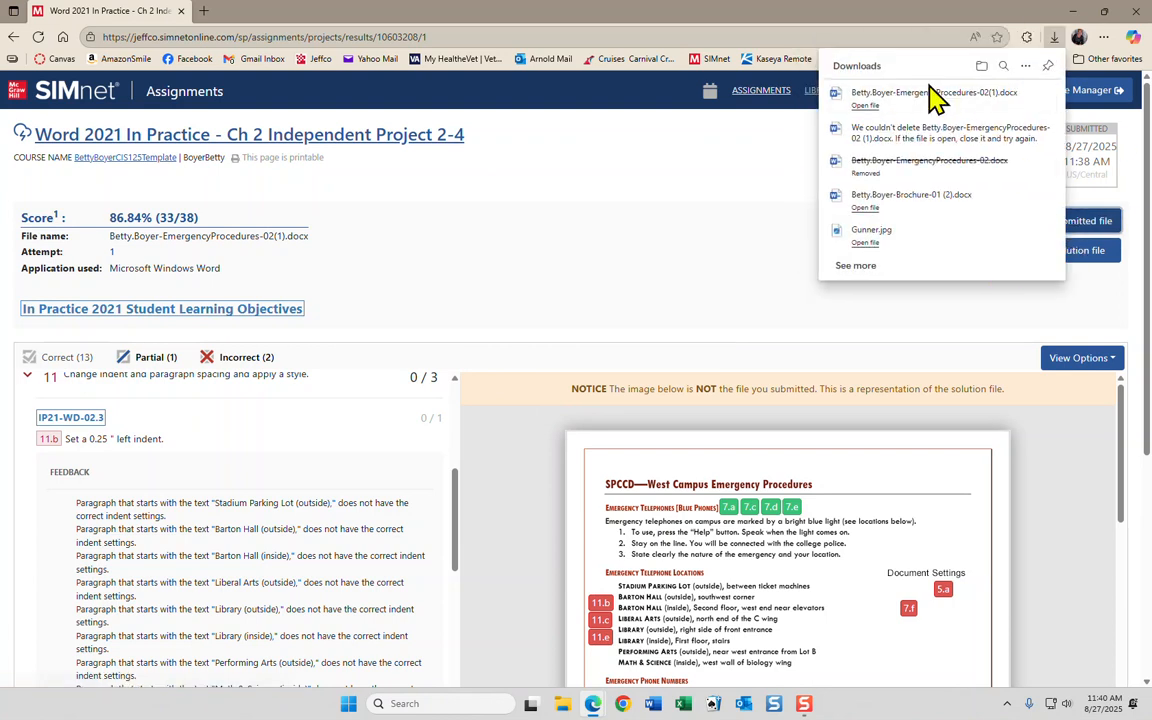
click(926, 104)
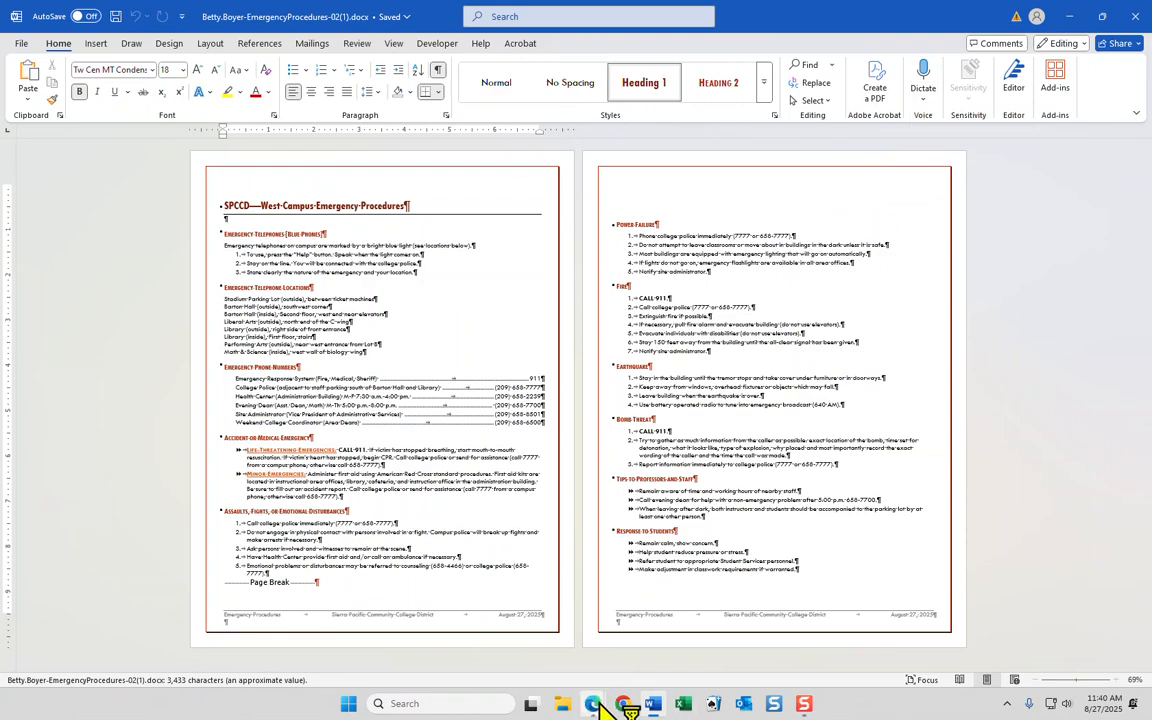
- Move the SIMnet results browser window off this screen and bring the opened Word document back to it, maximized
mouse_move(596, 703)
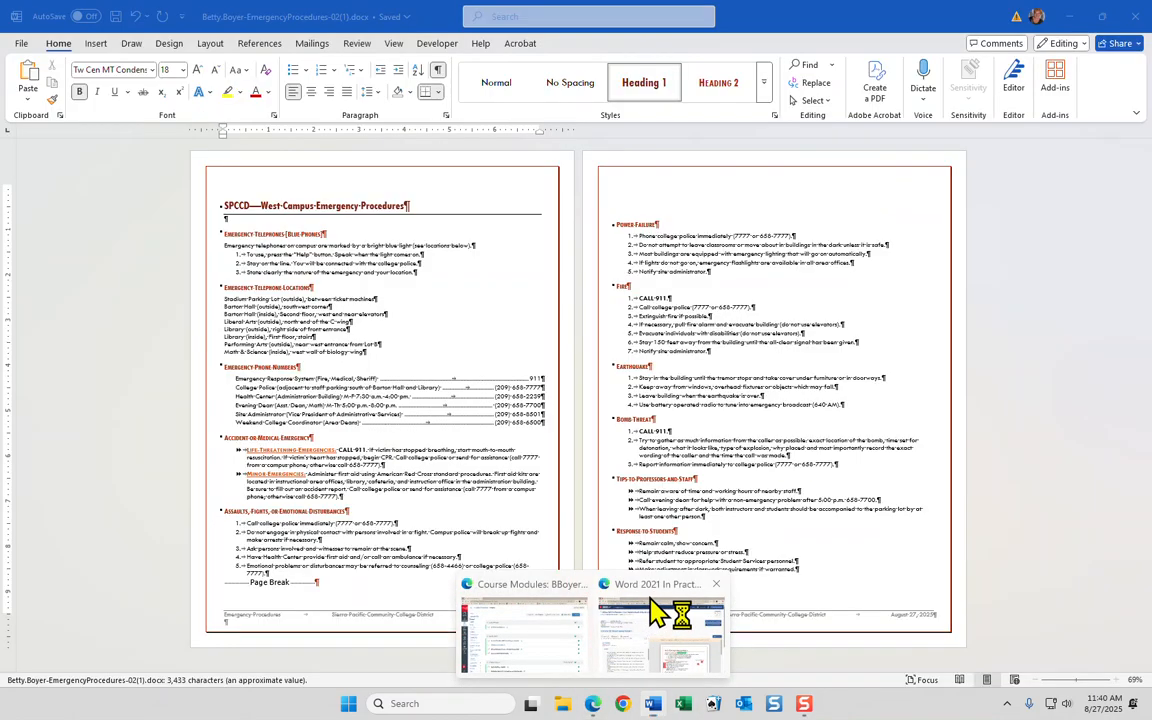
click(640, 618)
drag(165, 22, 1151, 20)
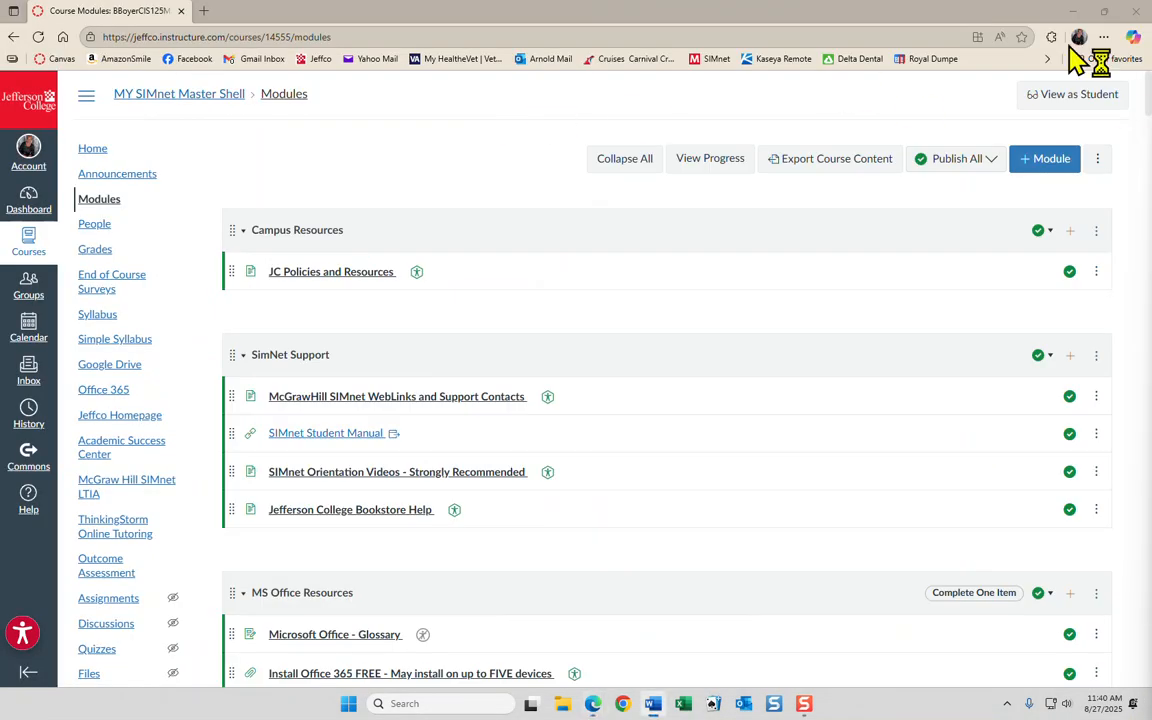
drag(1151, 136, 408, 60)
double_click(408, 60)
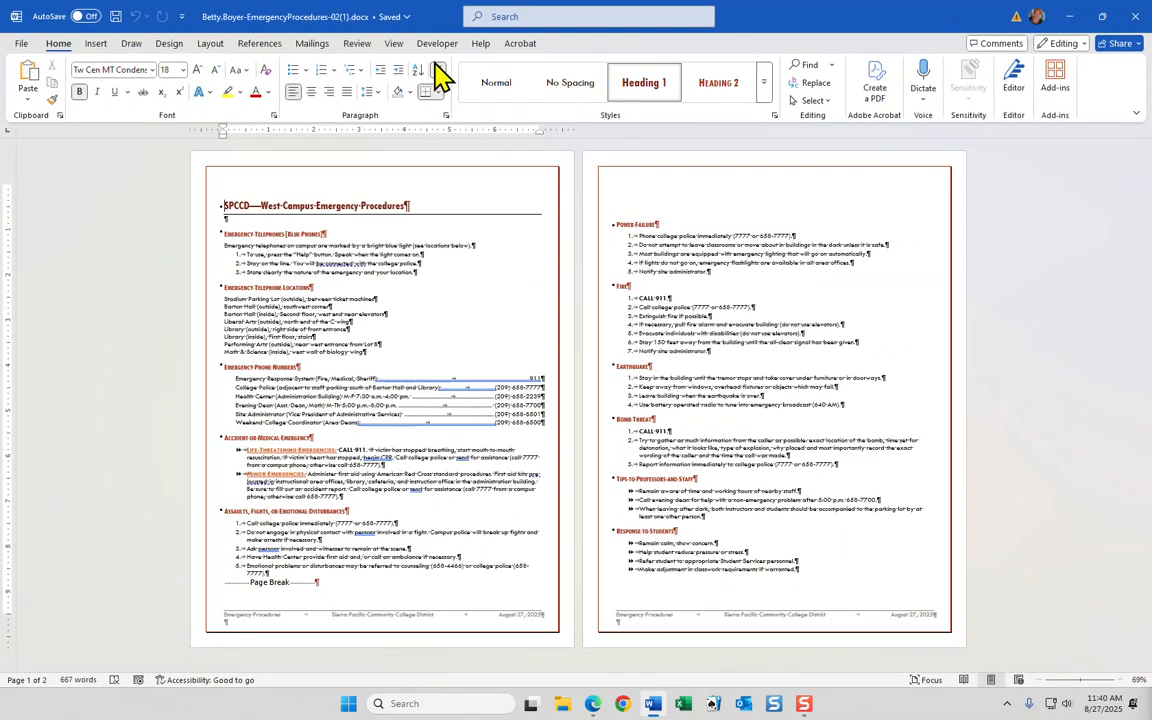
- Switch the document to vertical page movement and hide the formatting marks
click(396, 47)
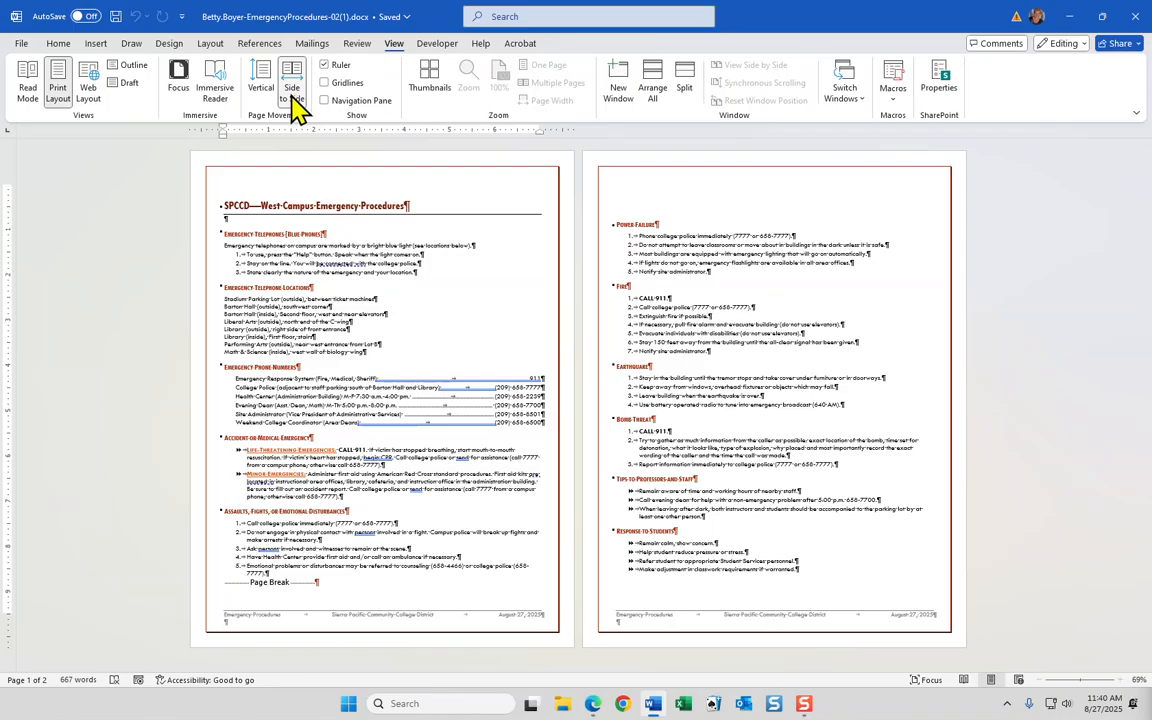
click(259, 82)
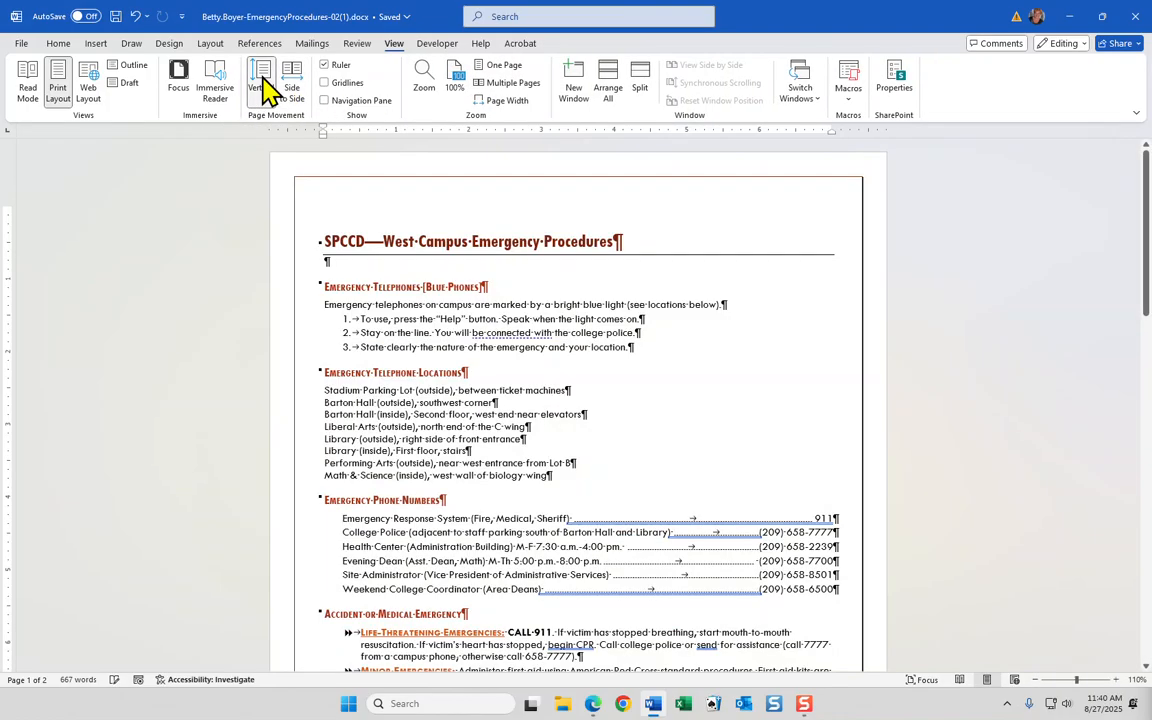
click(58, 44)
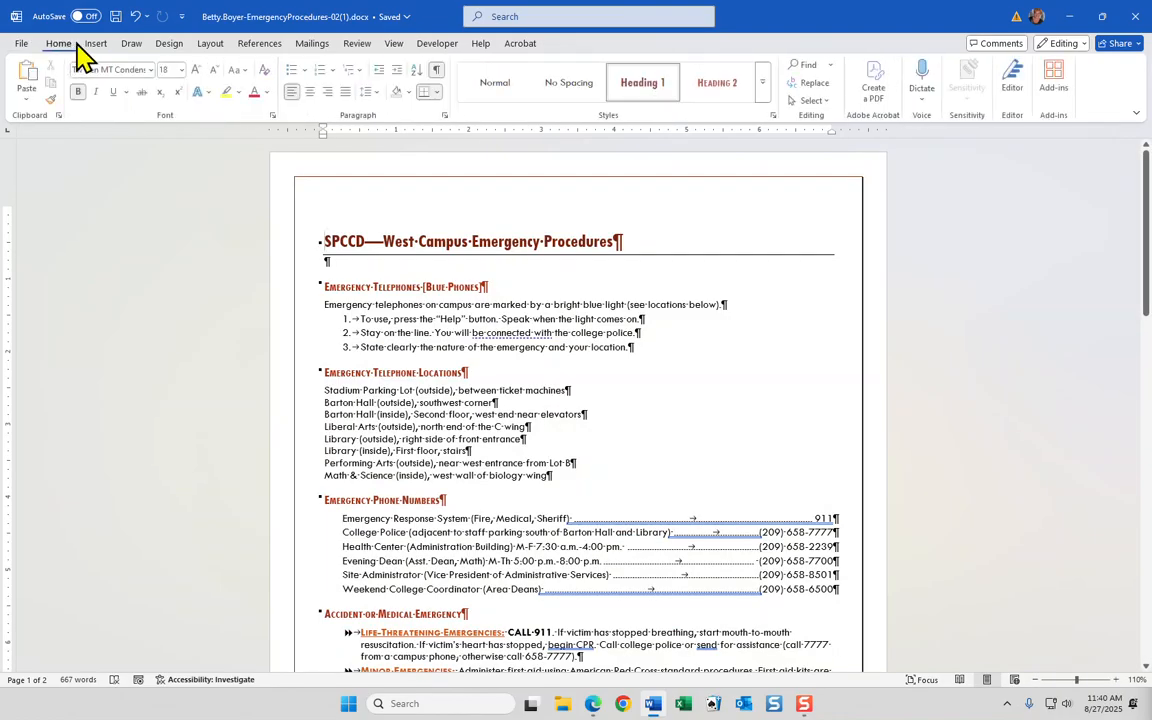
click(437, 69)
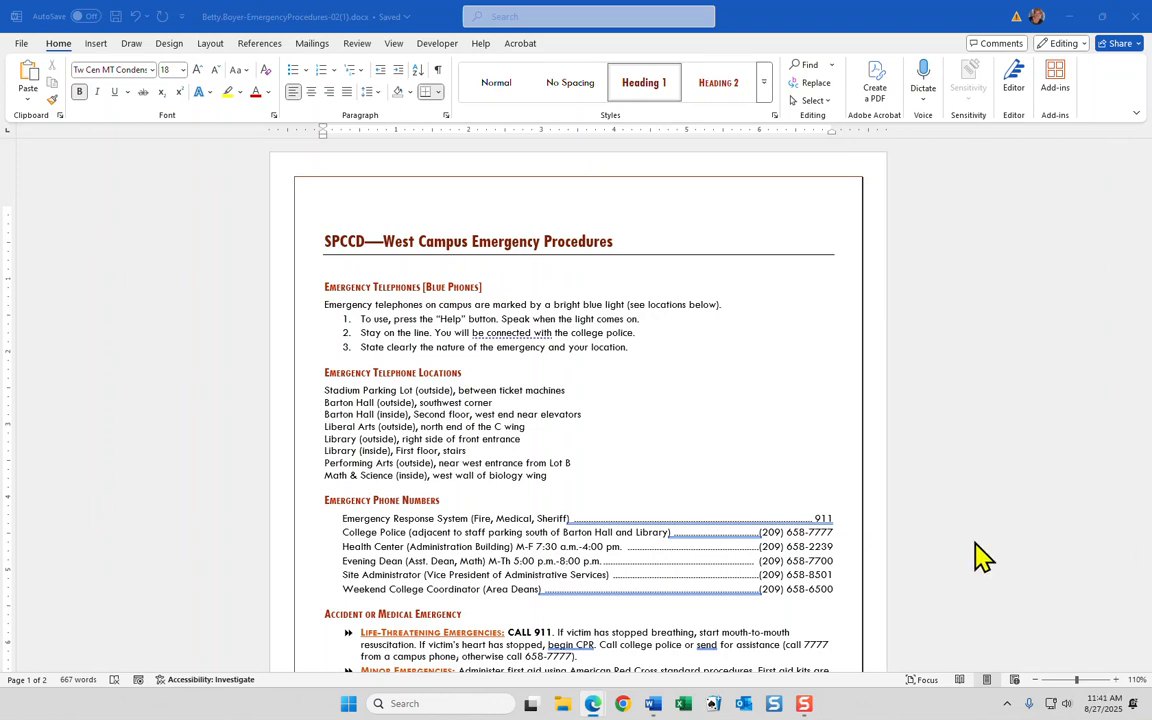
- Set the font size of the eight lines under Emergency Telephone Locations to 12 pt
click(324, 388)
drag(324, 388, 585, 480)
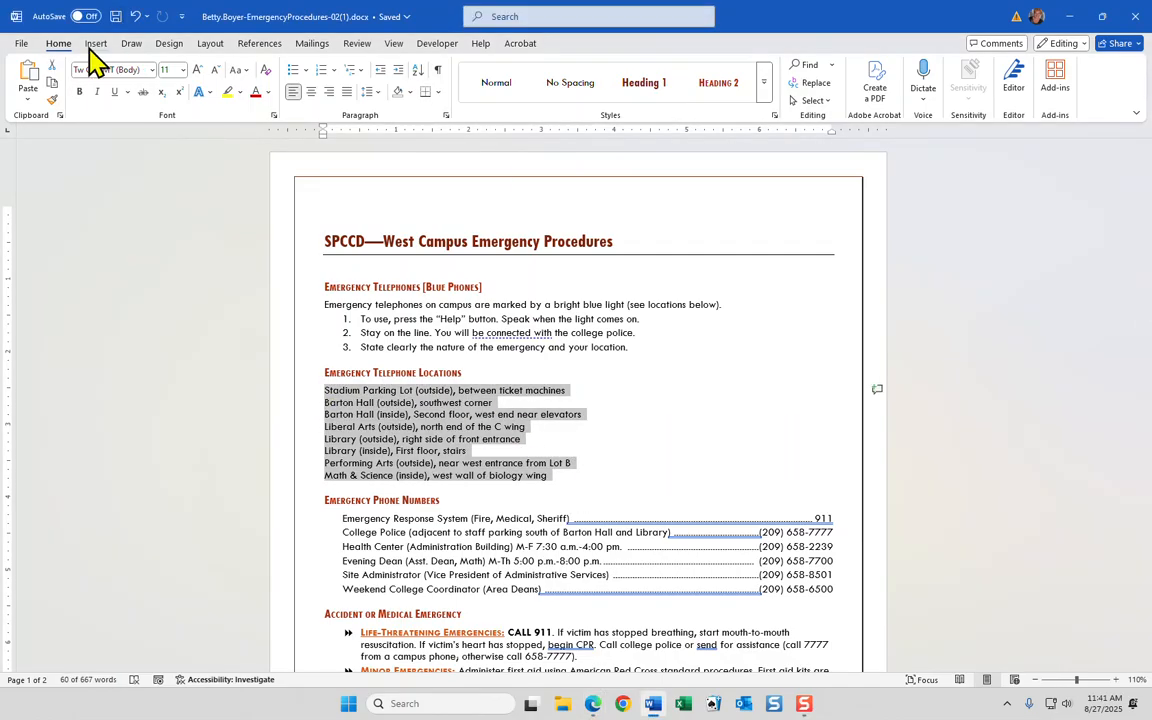
click(183, 69)
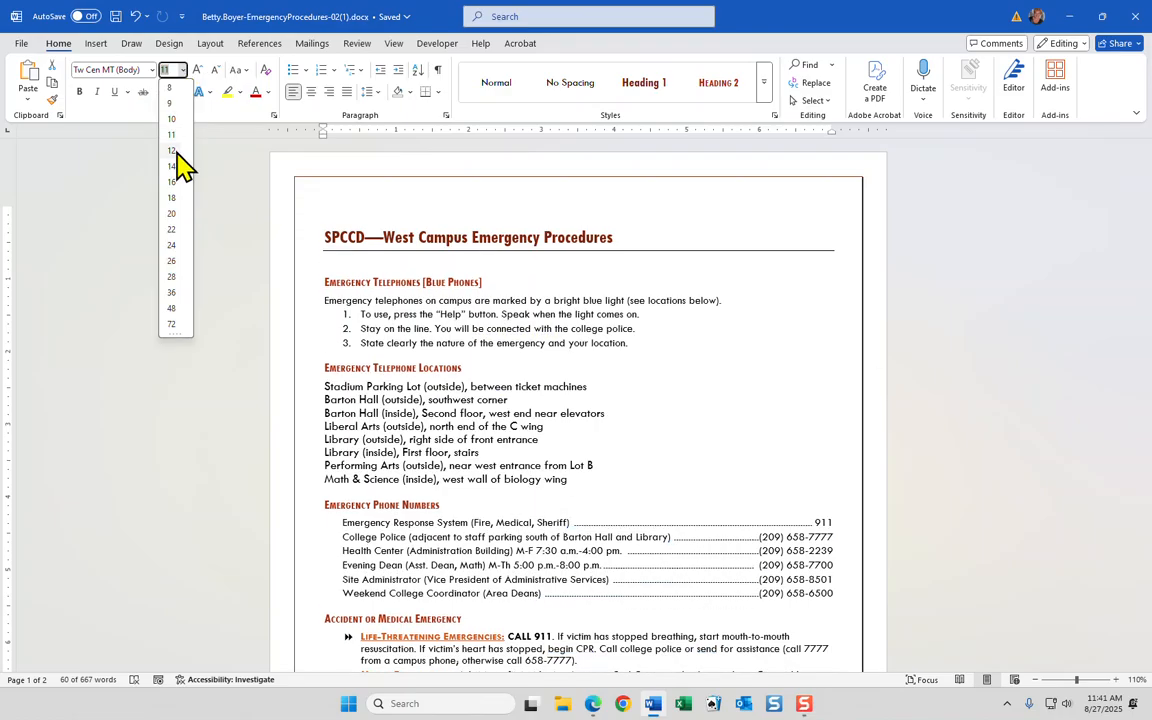
click(177, 151)
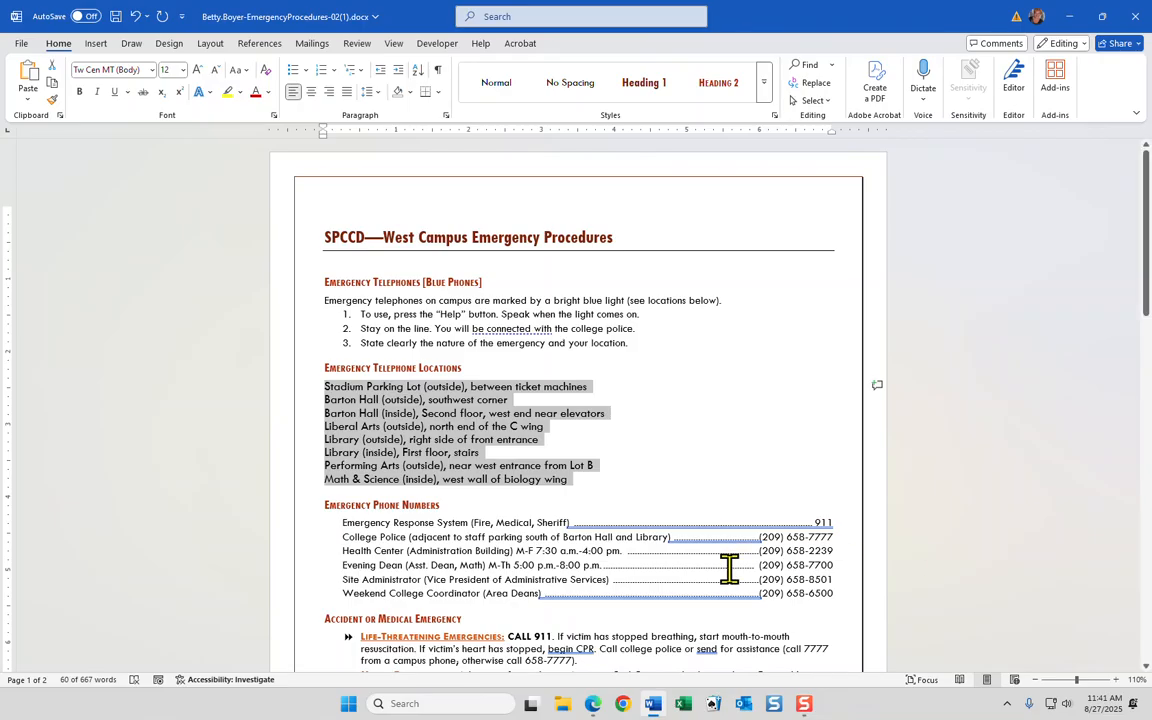
- Set the After paragraph spacing of the Emergency Telephone Locations lines to 2 pt
scroll(729, 568, down, 1)
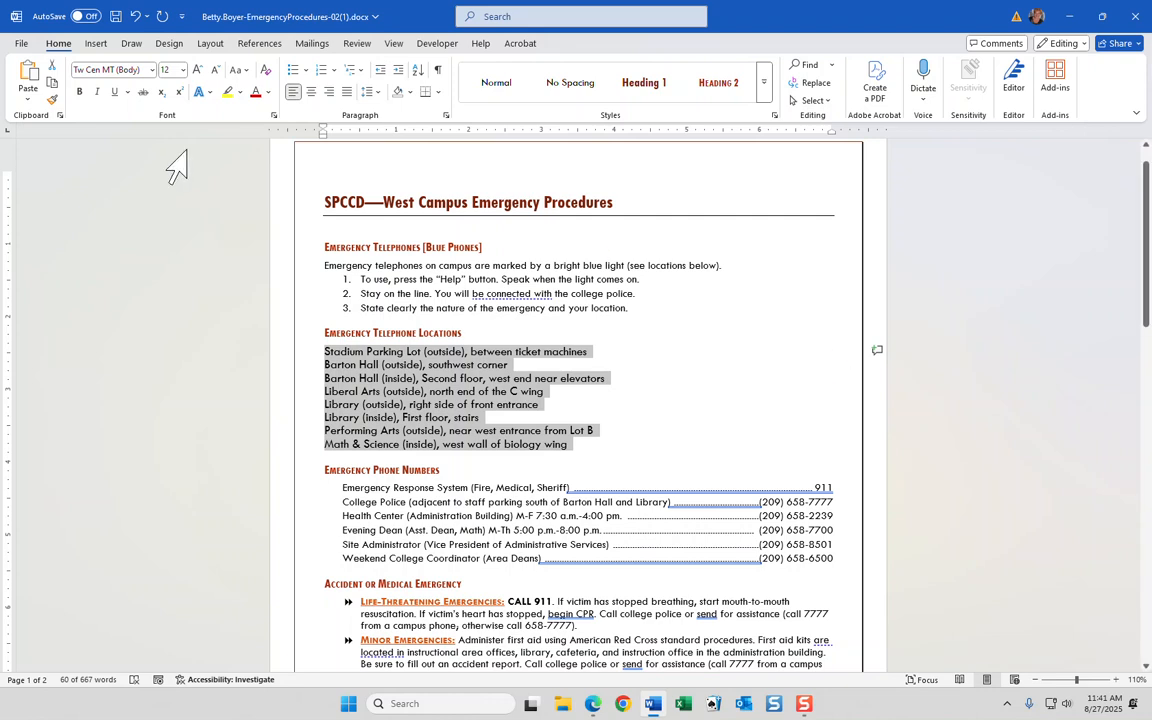
click(446, 116)
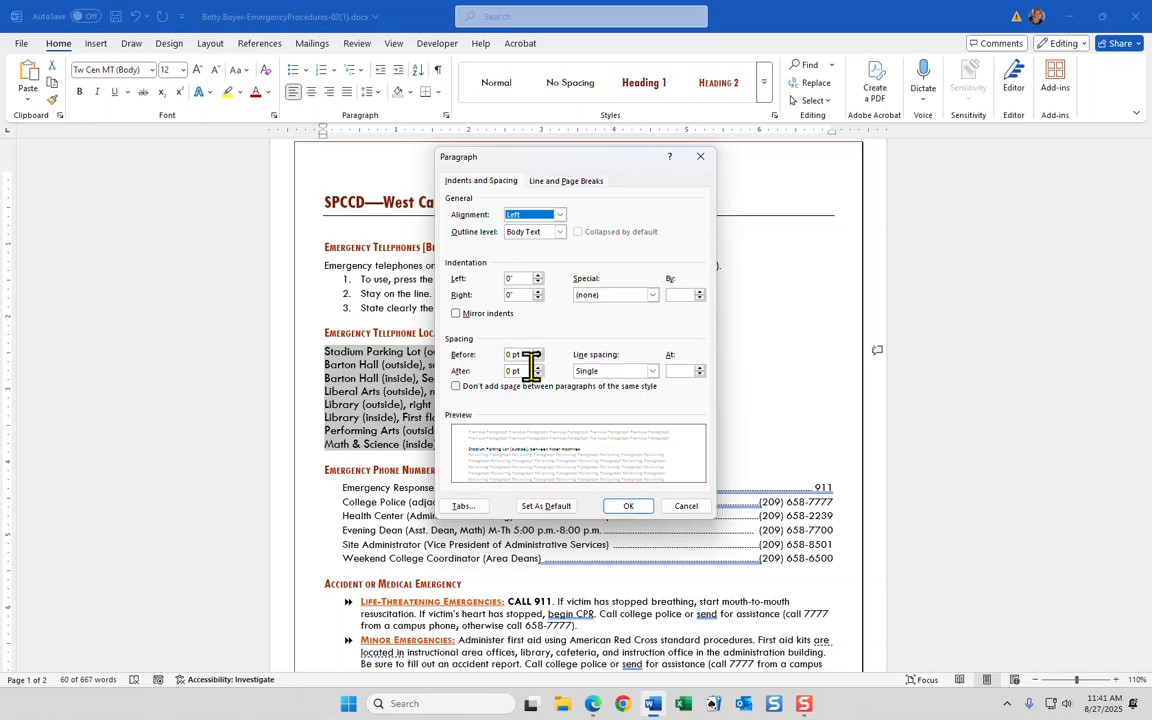
click(521, 370)
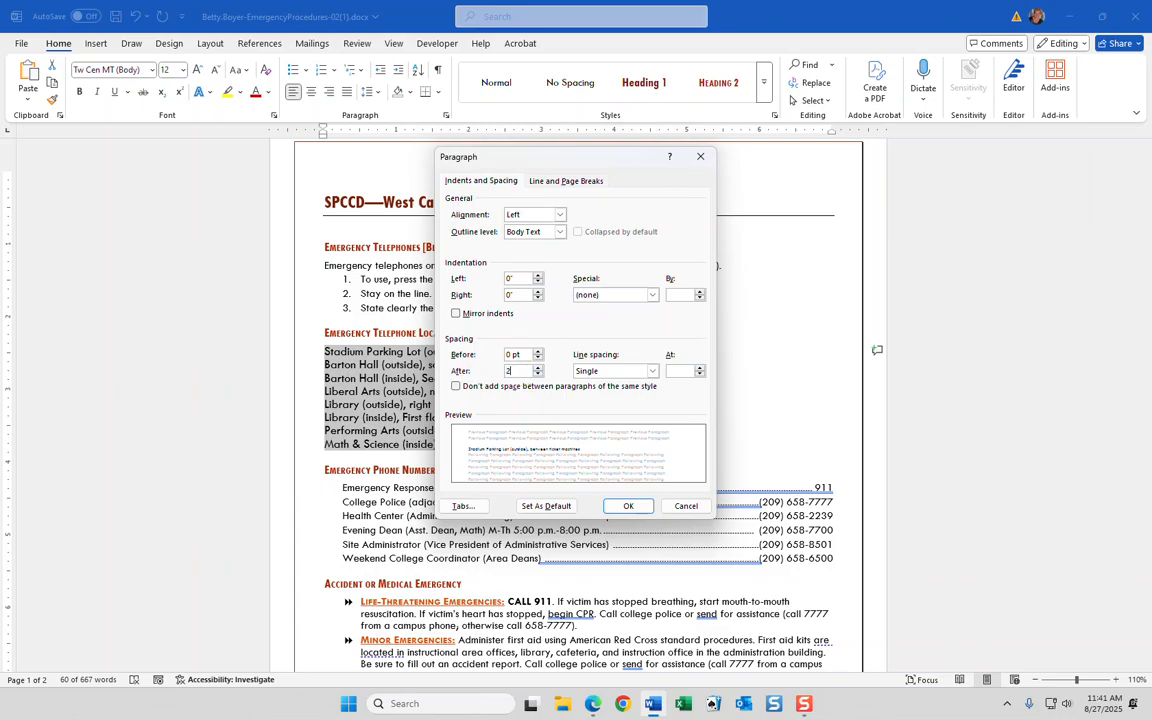
click(630, 510)
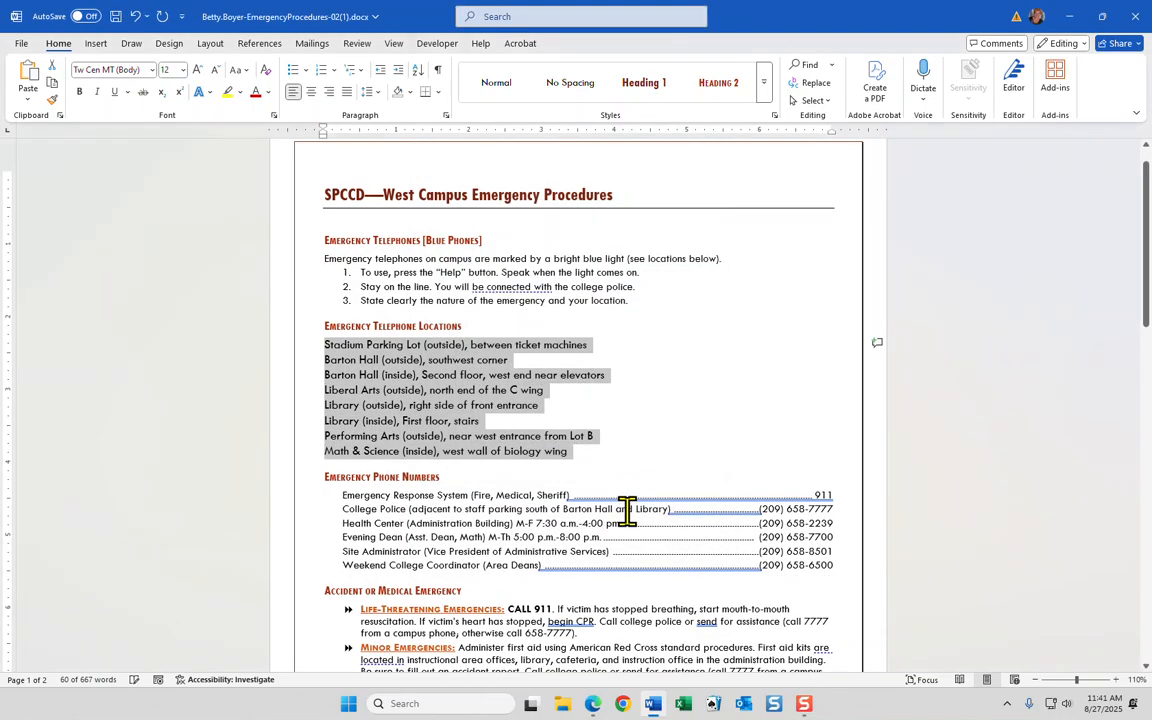
- Apply a 0.25" left indent to the eight lines under Emergency Telephone Locations
click(688, 426)
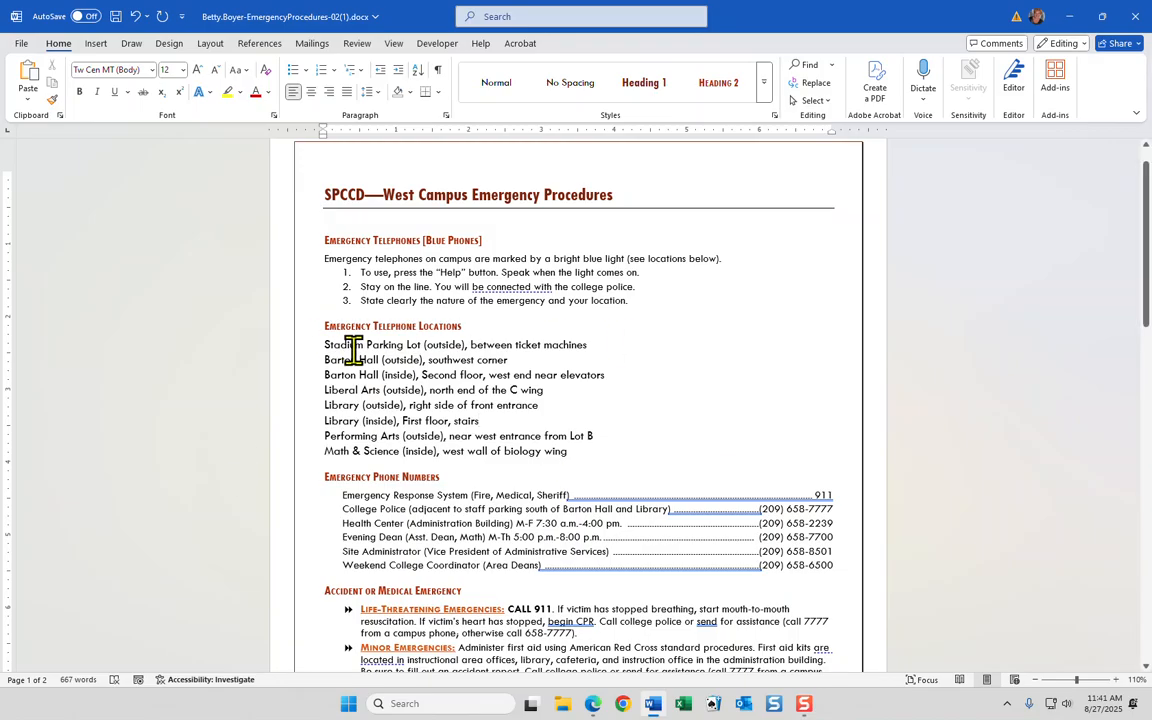
drag(325, 345, 586, 450)
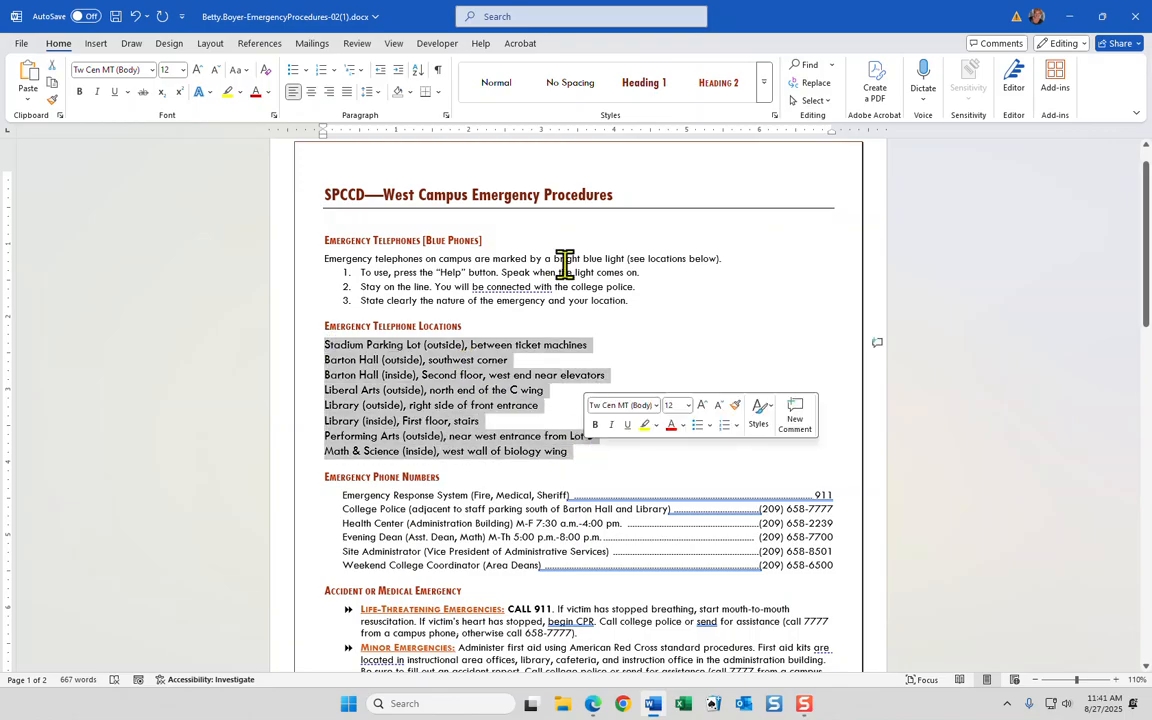
click(446, 115)
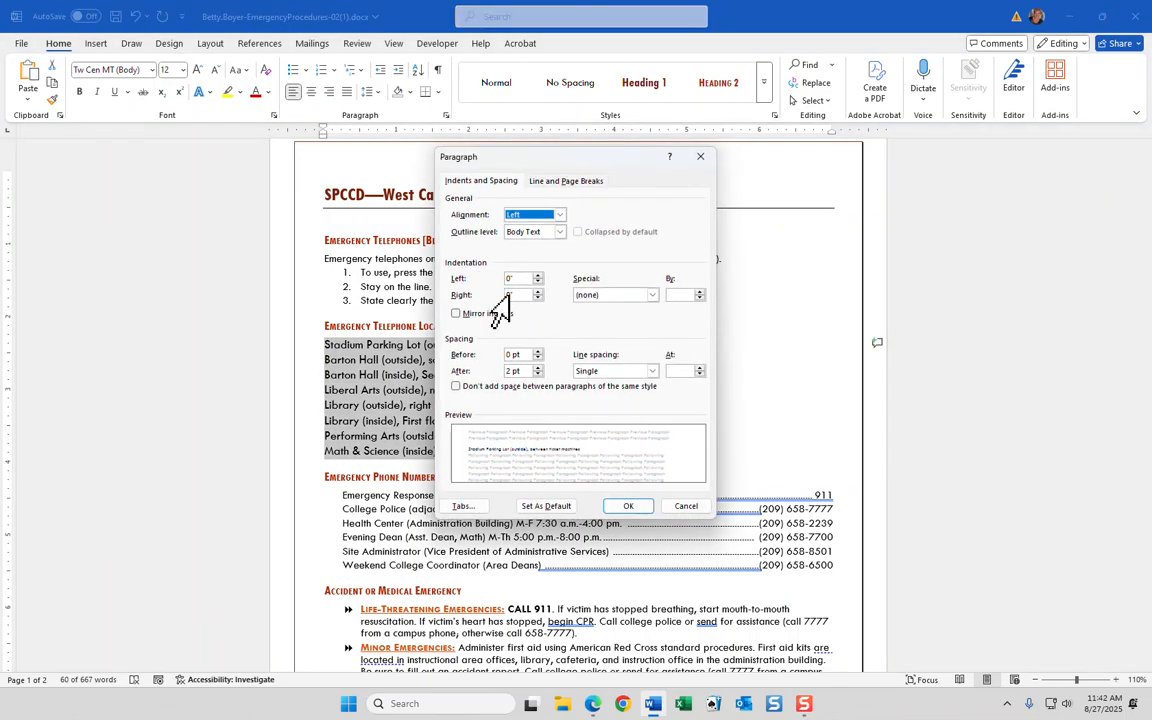
click(524, 277)
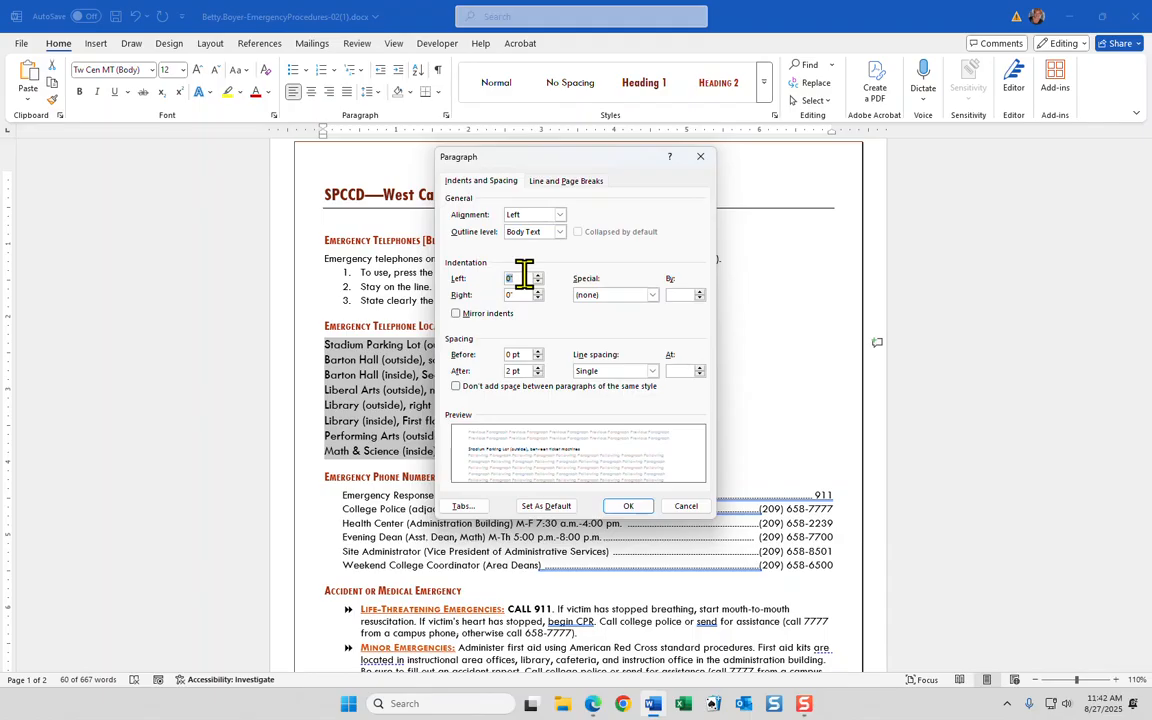
click(628, 505)
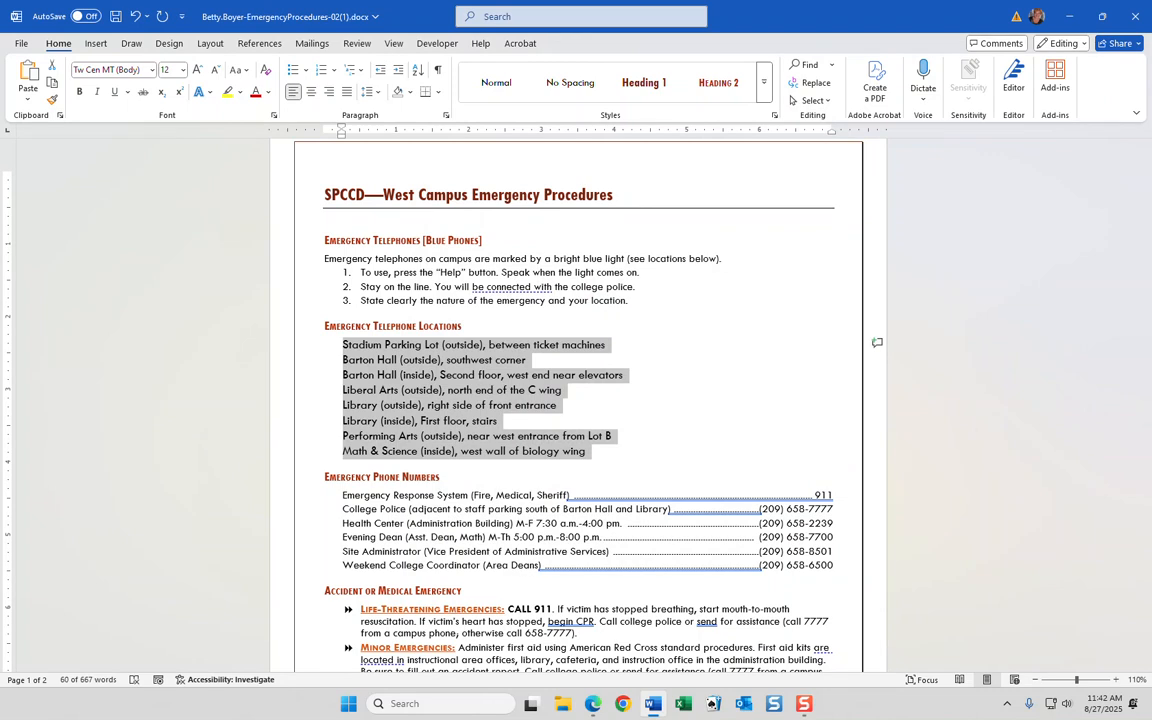
- Look through the document to the end of the second page and show the formatting marks to check for blank lines
key(alt+Tab)
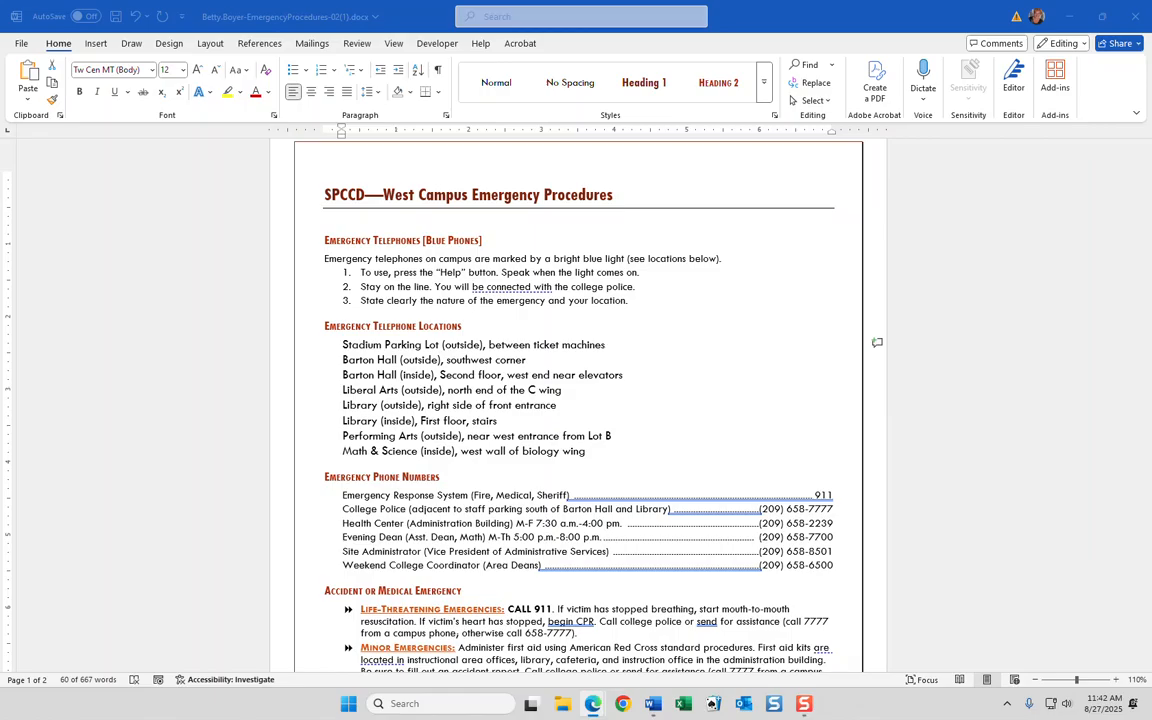
click(437, 74)
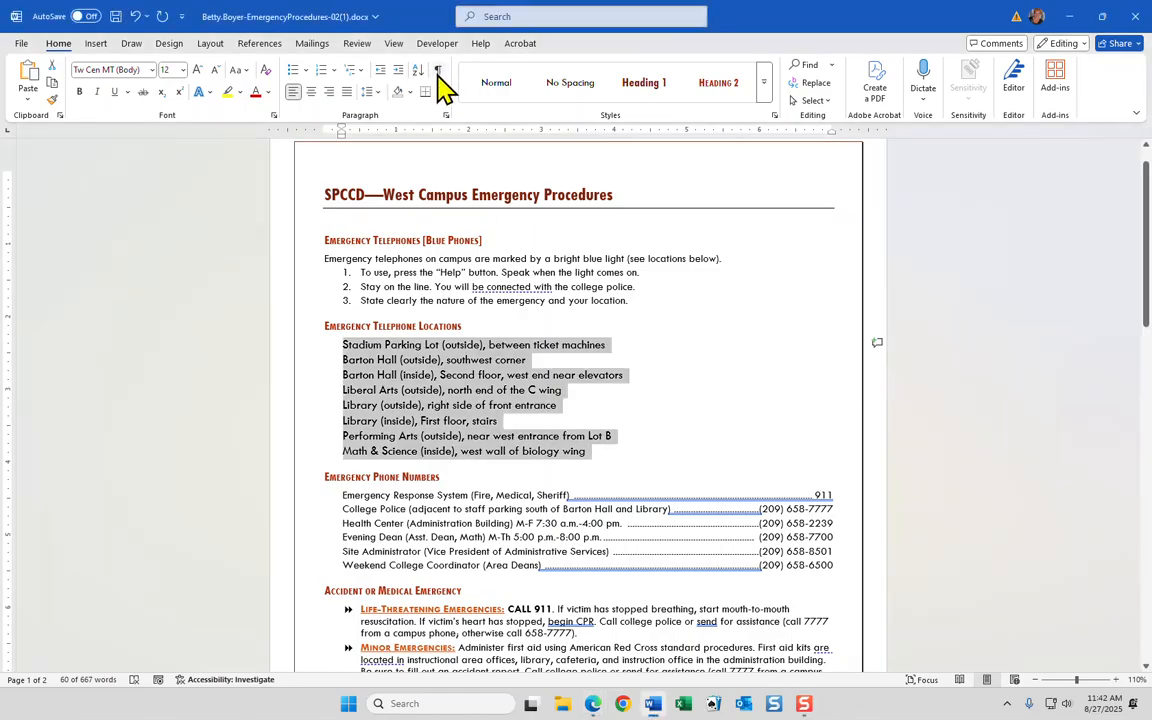
scroll(578, 290, down, 8)
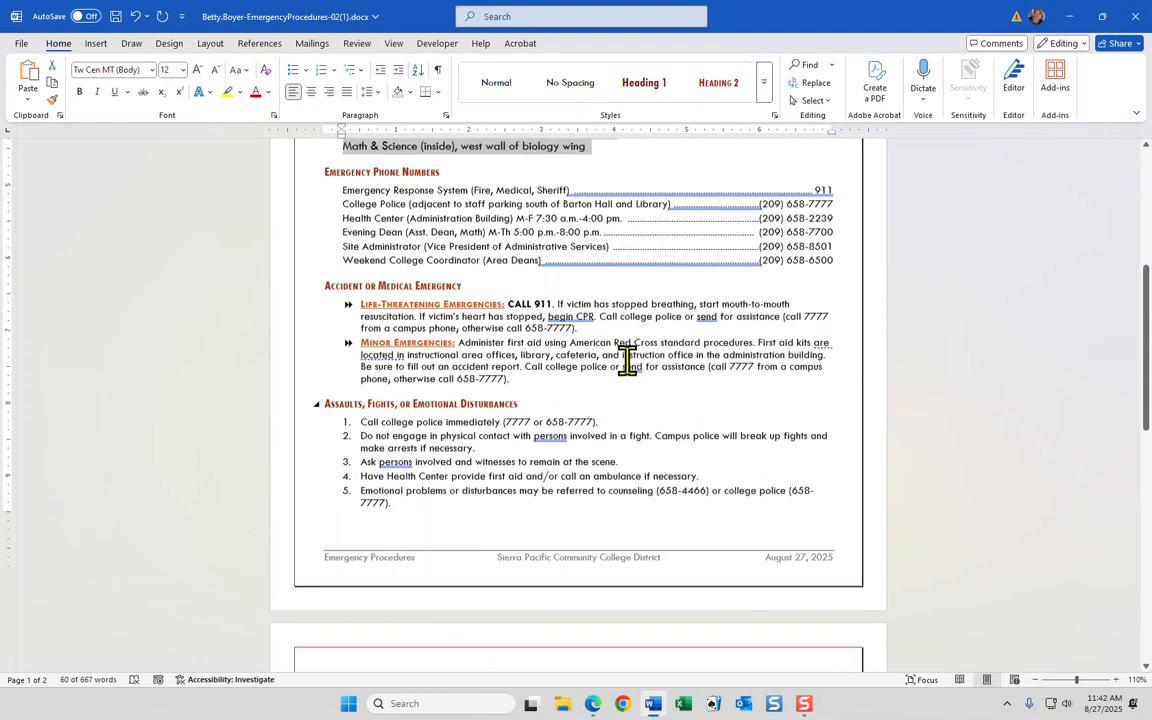
scroll(632, 395, down, 10)
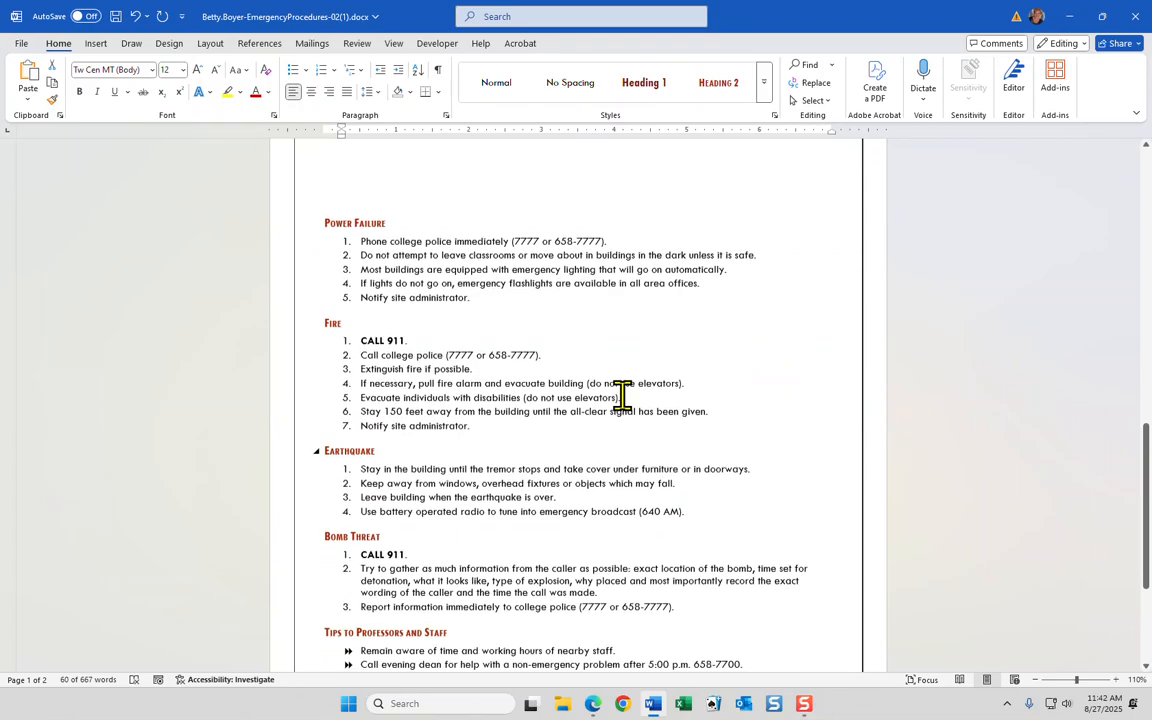
scroll(622, 395, down, 2)
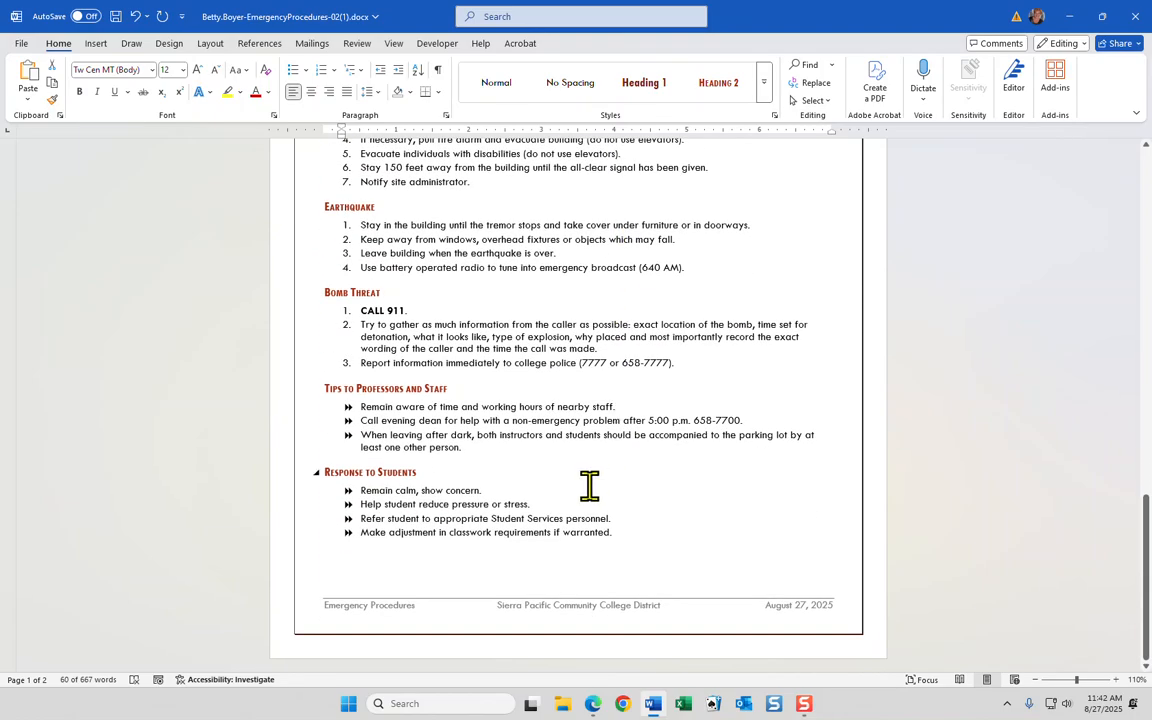
scroll(531, 563, up, 4)
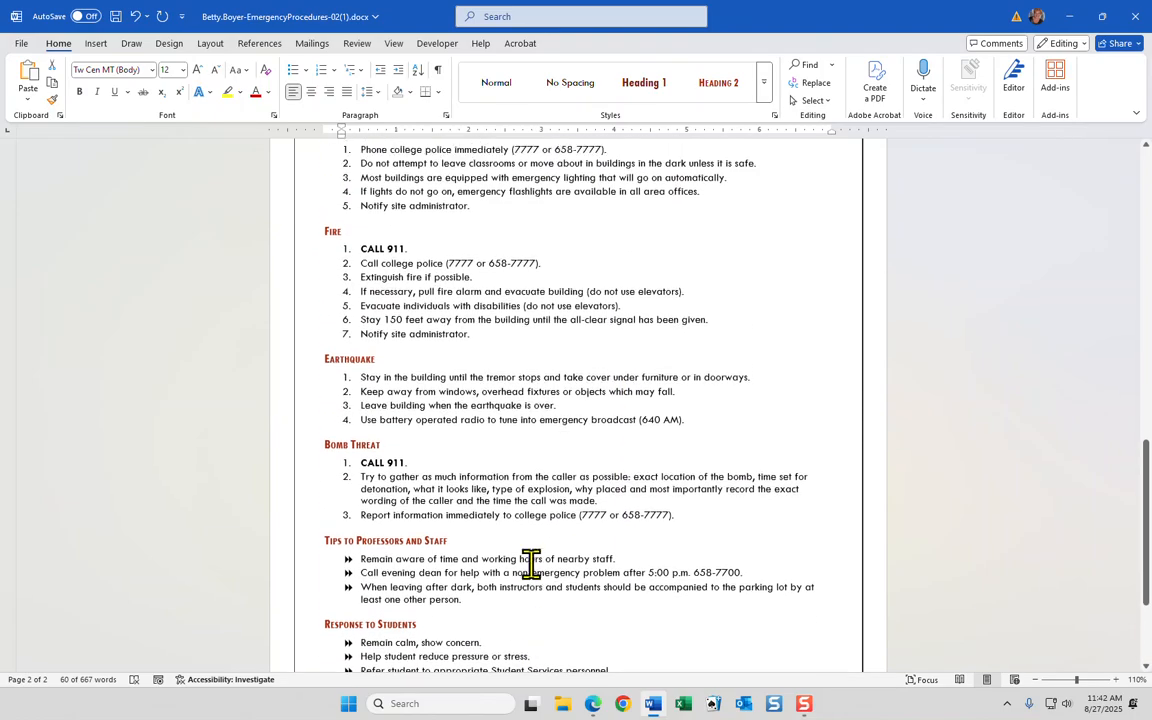
click(437, 70)
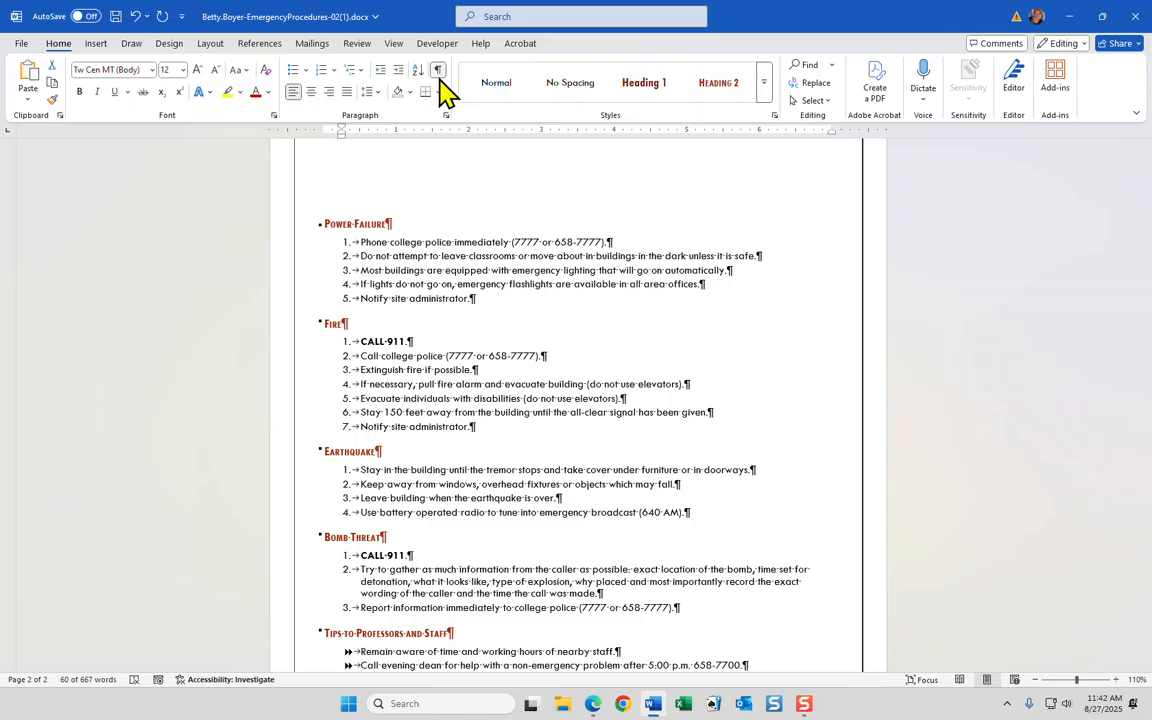
scroll(616, 290, down, 5)
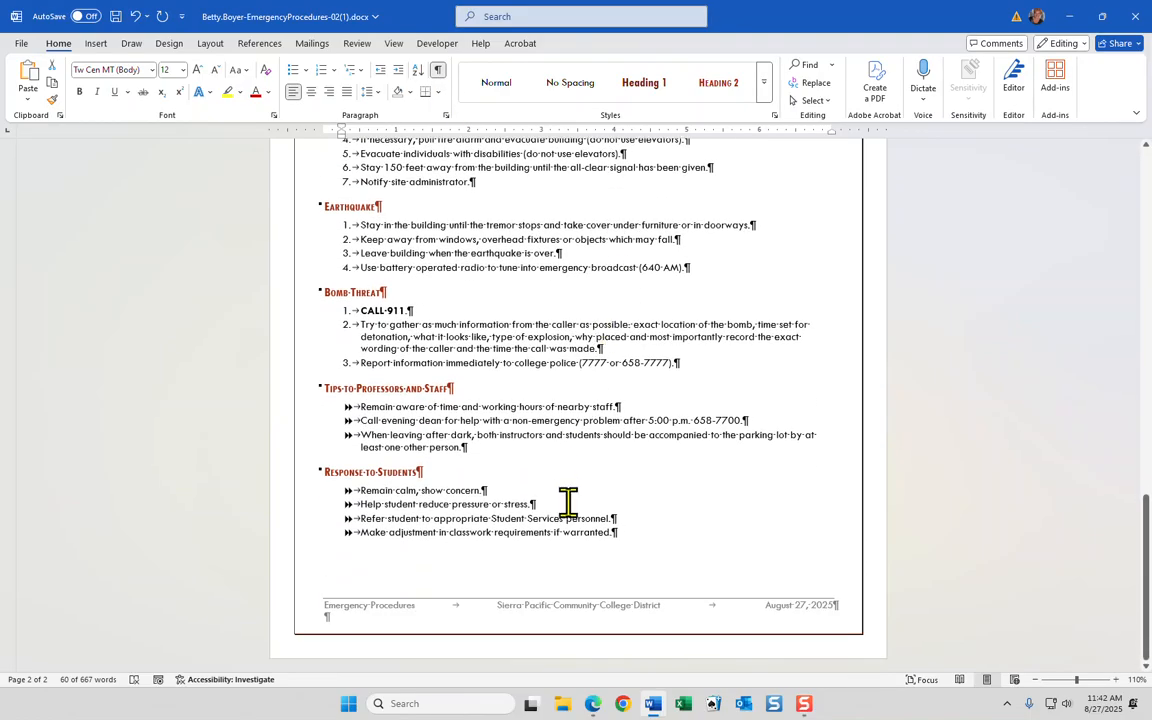
- Remove the paragraph break before the page break so it directly follows item 5 under Assaults, Fights, or Emotional Disturbances
scroll(566, 496, up, 3)
scroll(568, 502, up, 7)
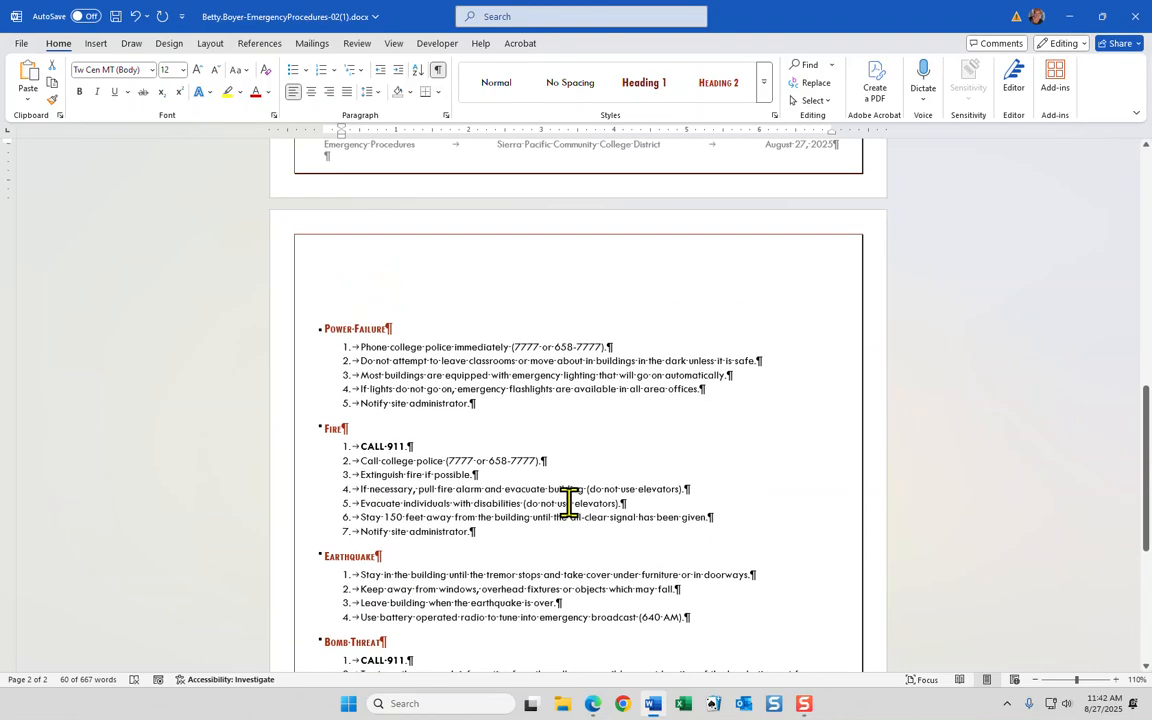
scroll(570, 505, up, 3)
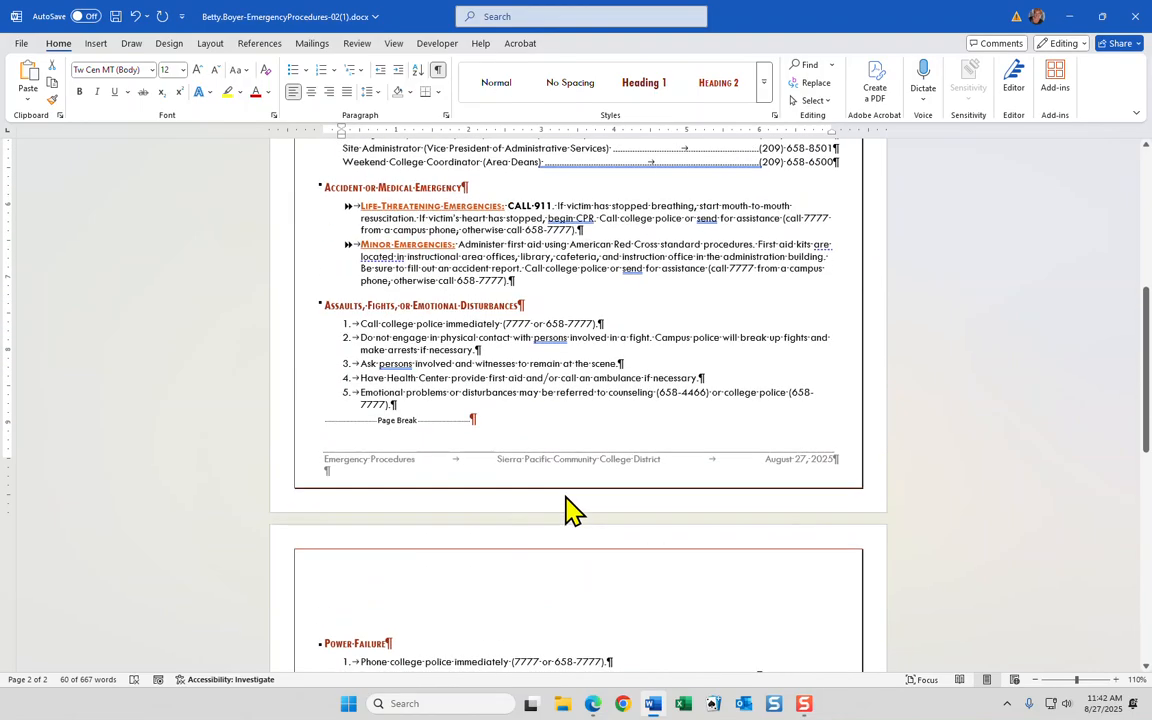
click(428, 401)
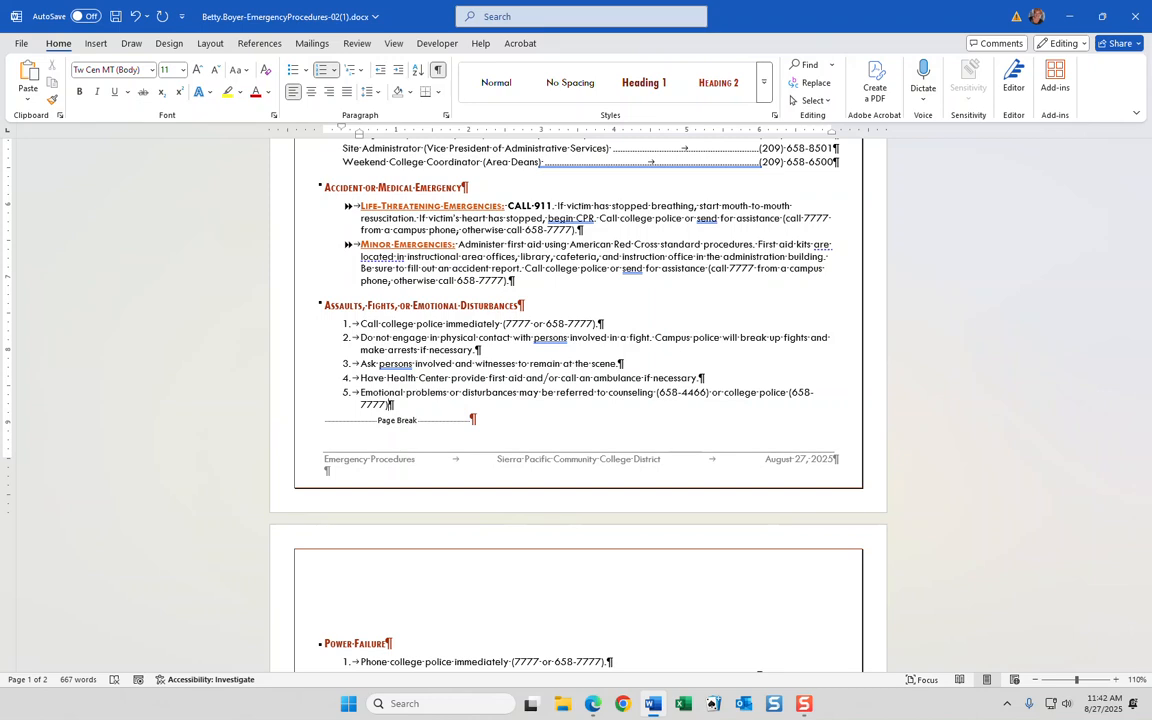
click(325, 420)
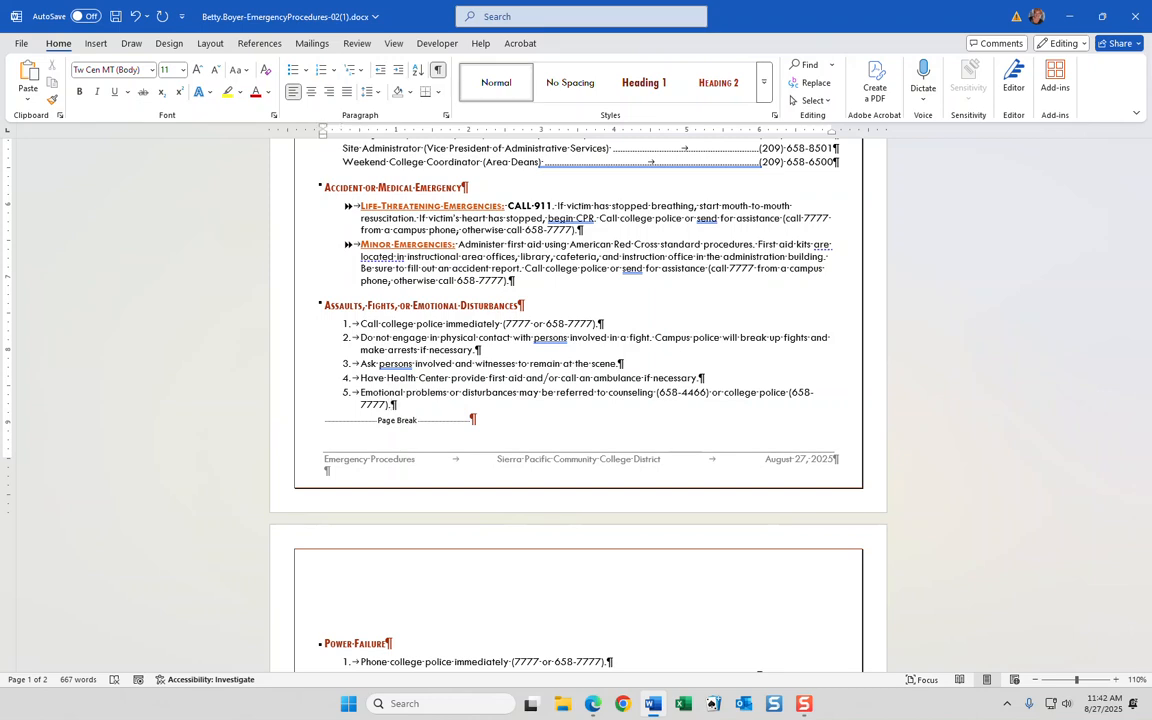
key(BackSpace)
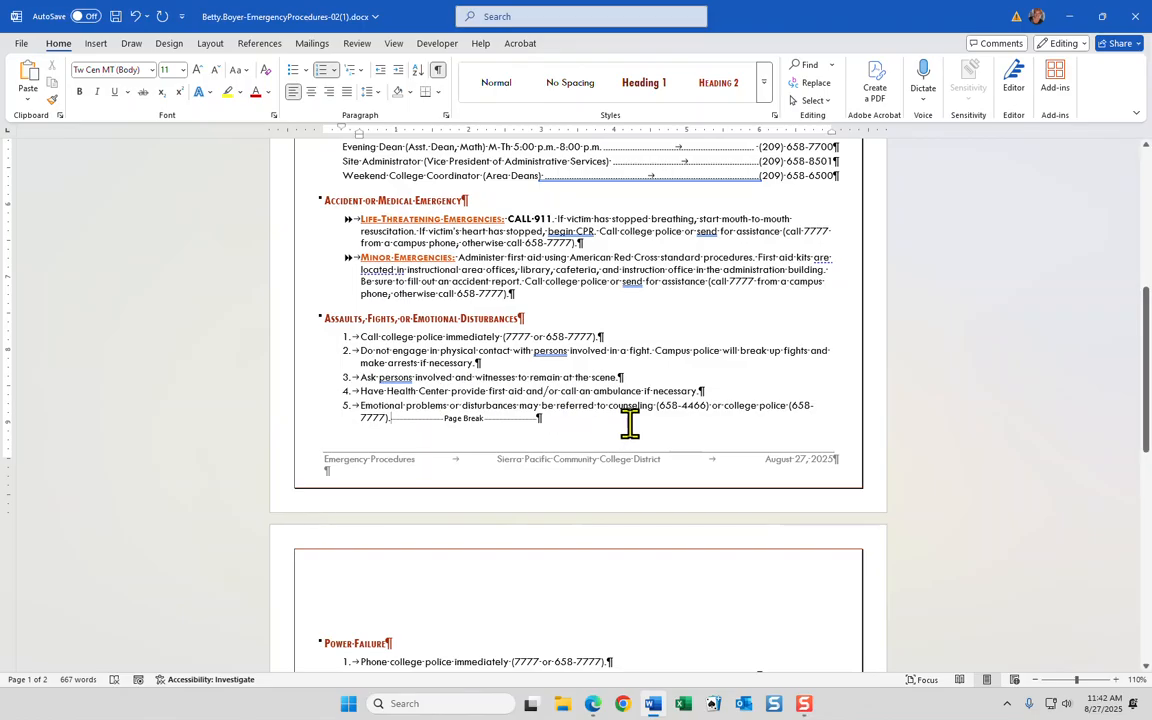
- Delete the blank line between the document title and the Emergency Telephones [Blue Phones] heading
scroll(629, 424, up, 1)
scroll(629, 424, up, 2)
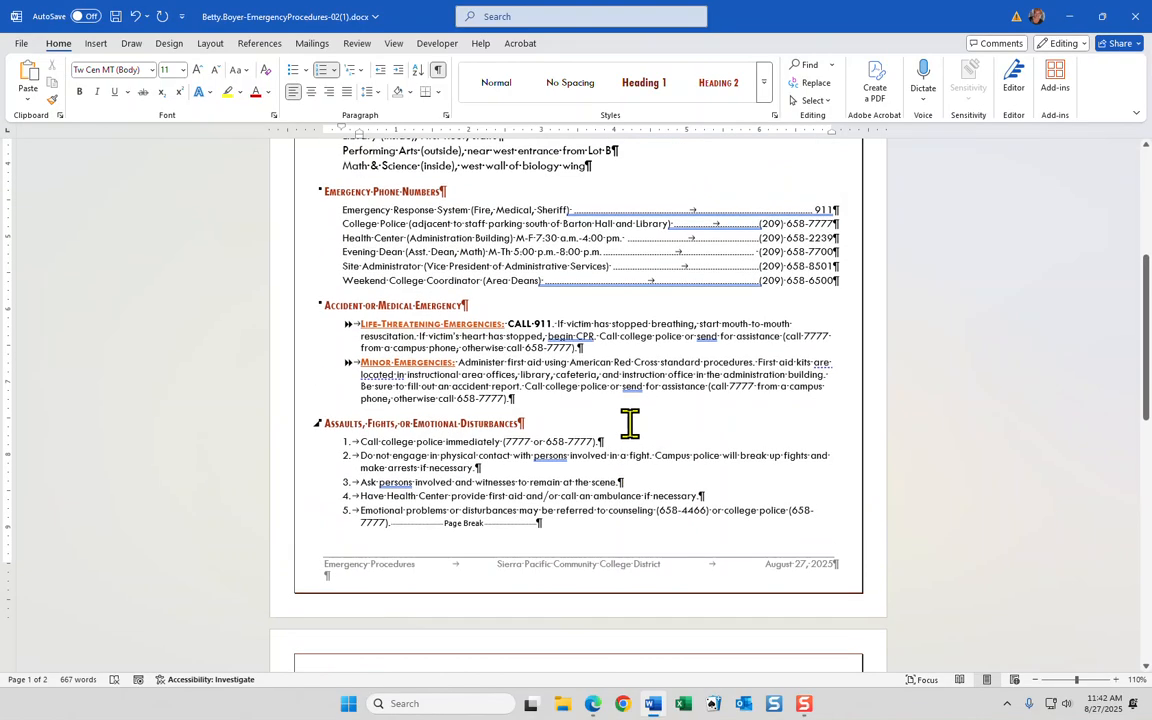
scroll(629, 424, up, 3)
scroll(629, 424, up, 5)
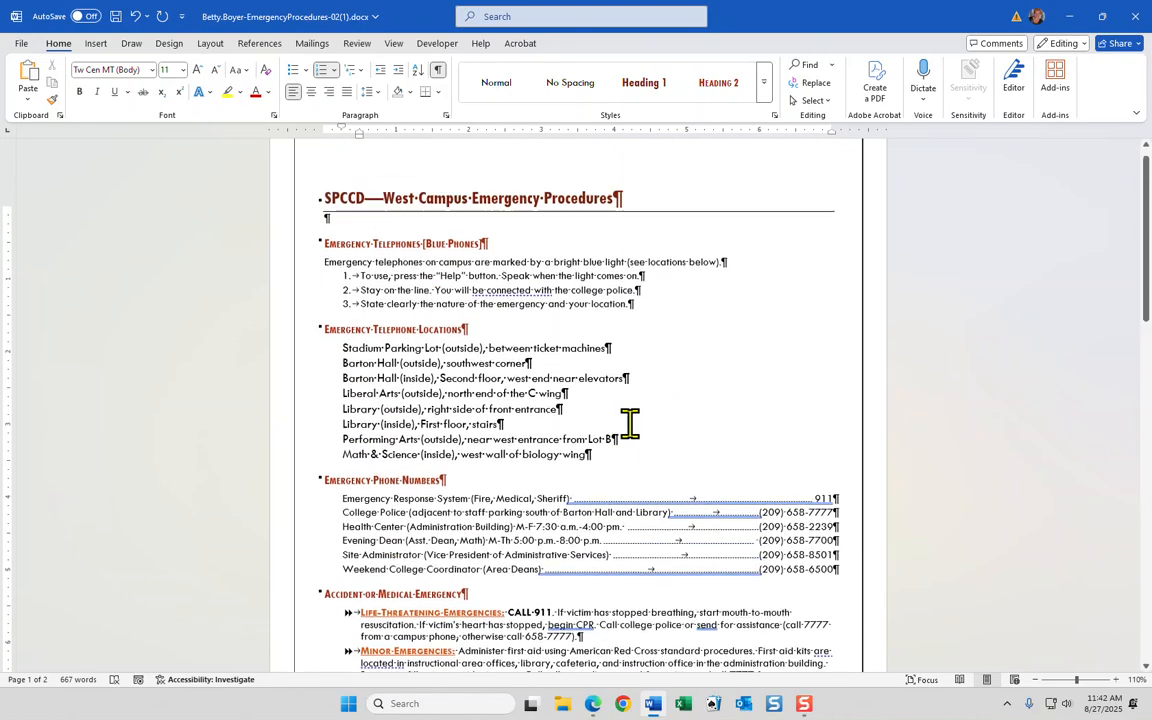
scroll(629, 424, up, 1)
scroll(632, 418, down, 2)
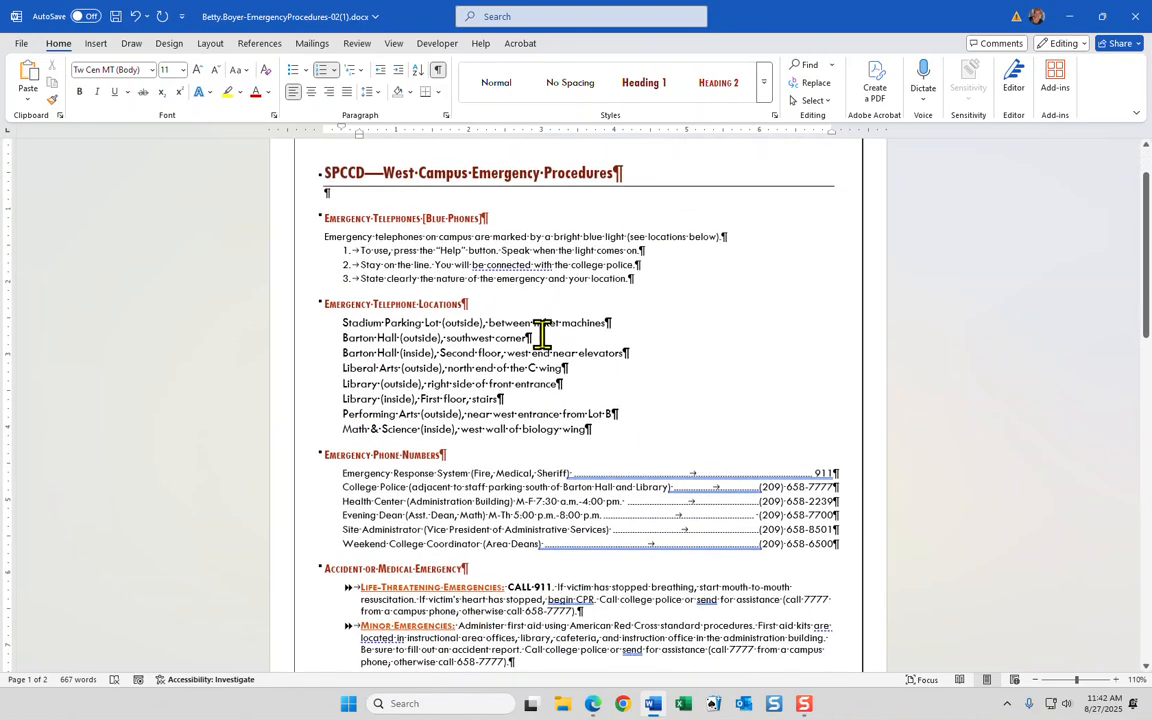
click(351, 188)
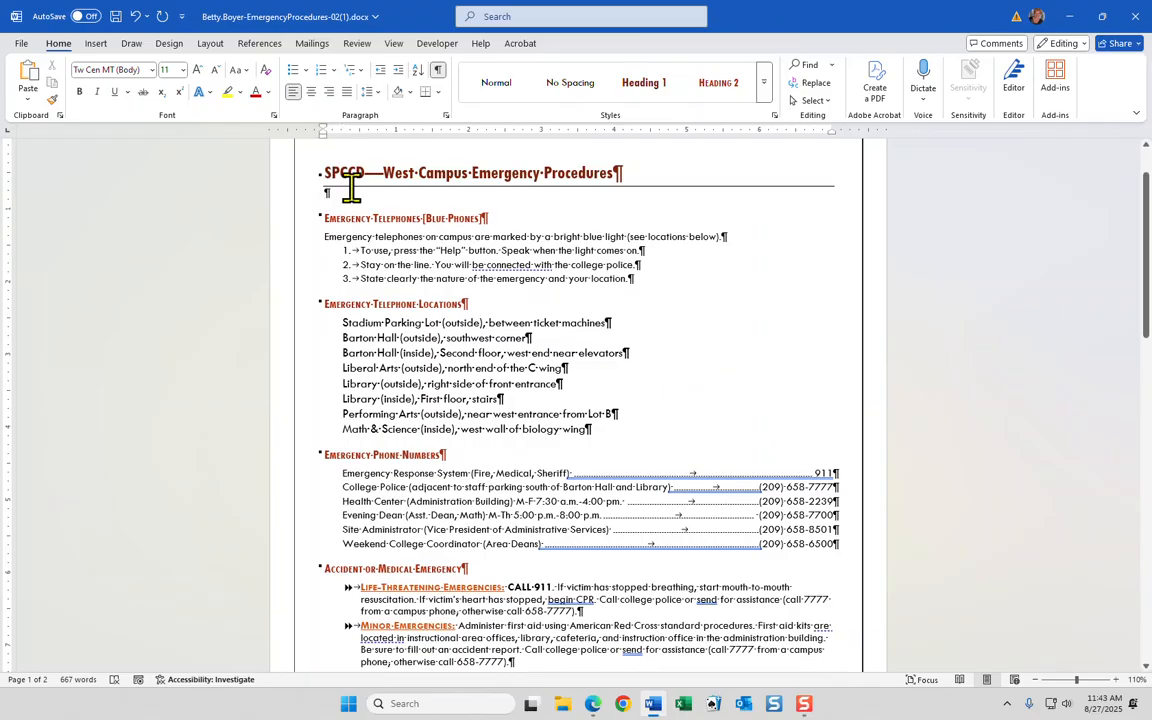
key(BackSpace)
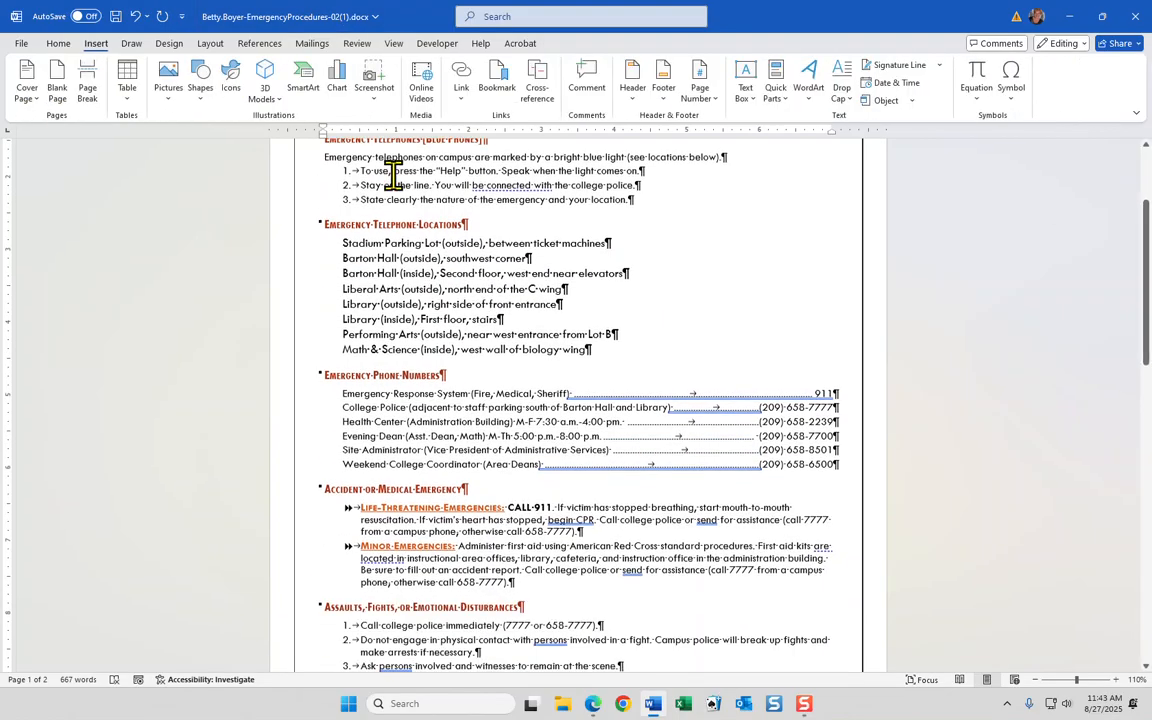
- Undo the deletion of the blank line below the title to check the end of the first page, and delete it again
scroll(391, 172, down, 1)
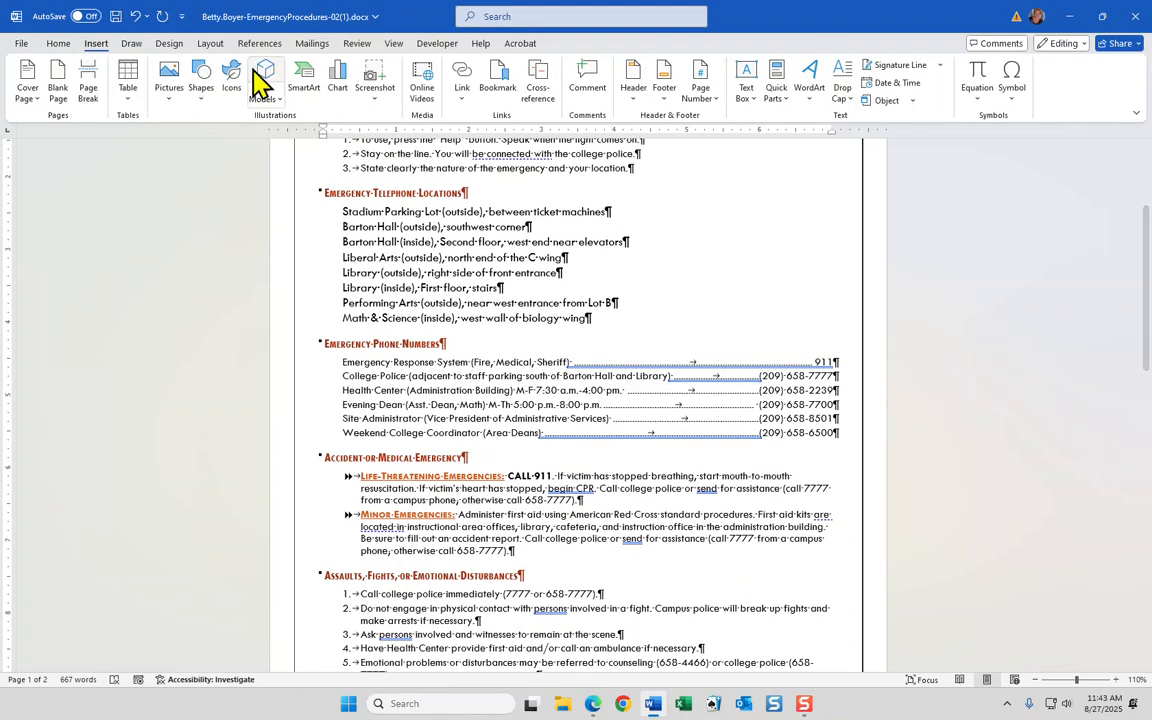
click(137, 18)
scroll(411, 278, down, 5)
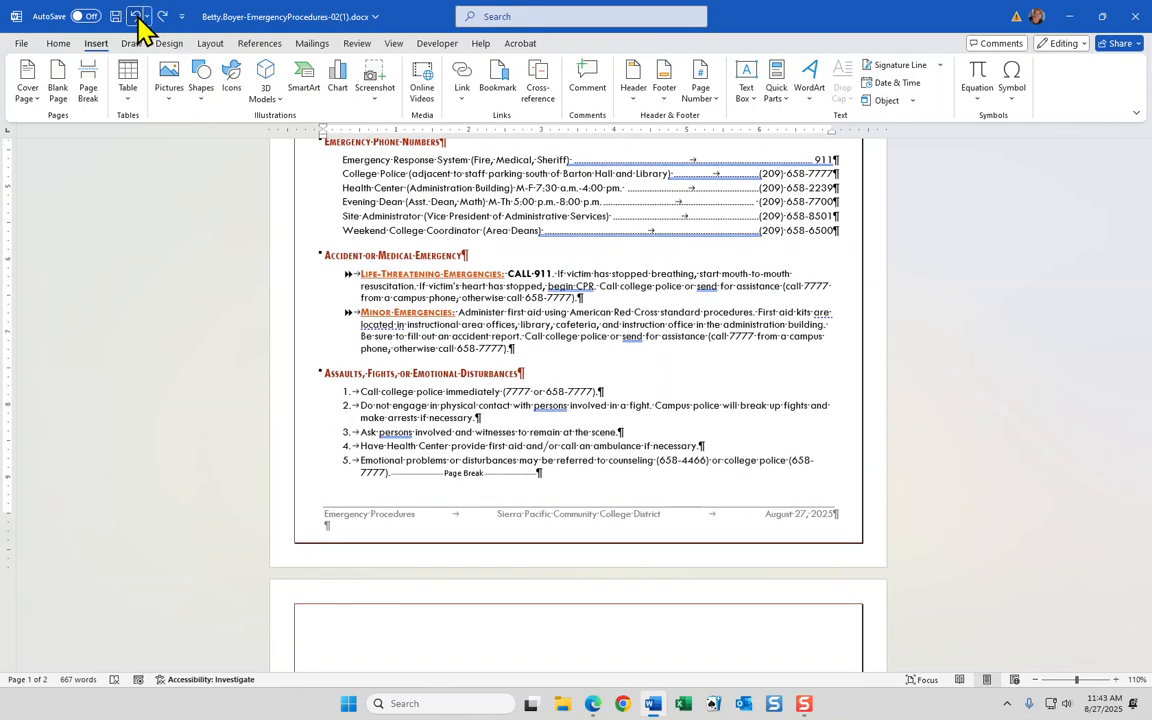
scroll(330, 330, up, 5)
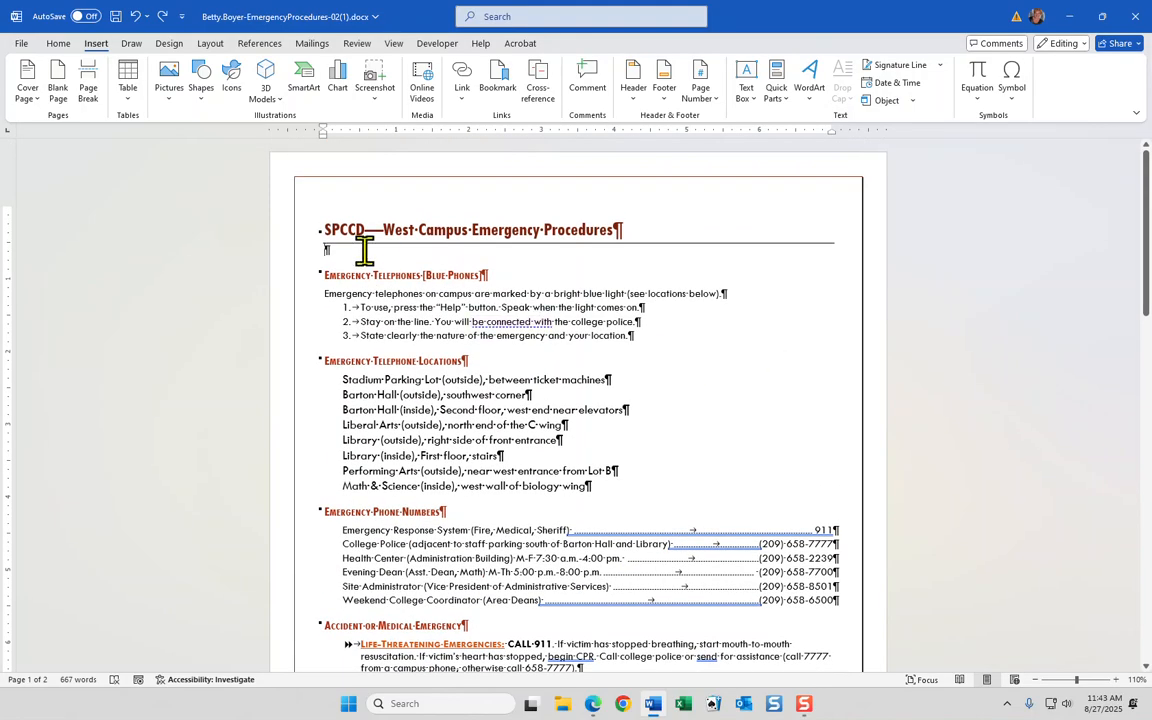
key(BackSpace)
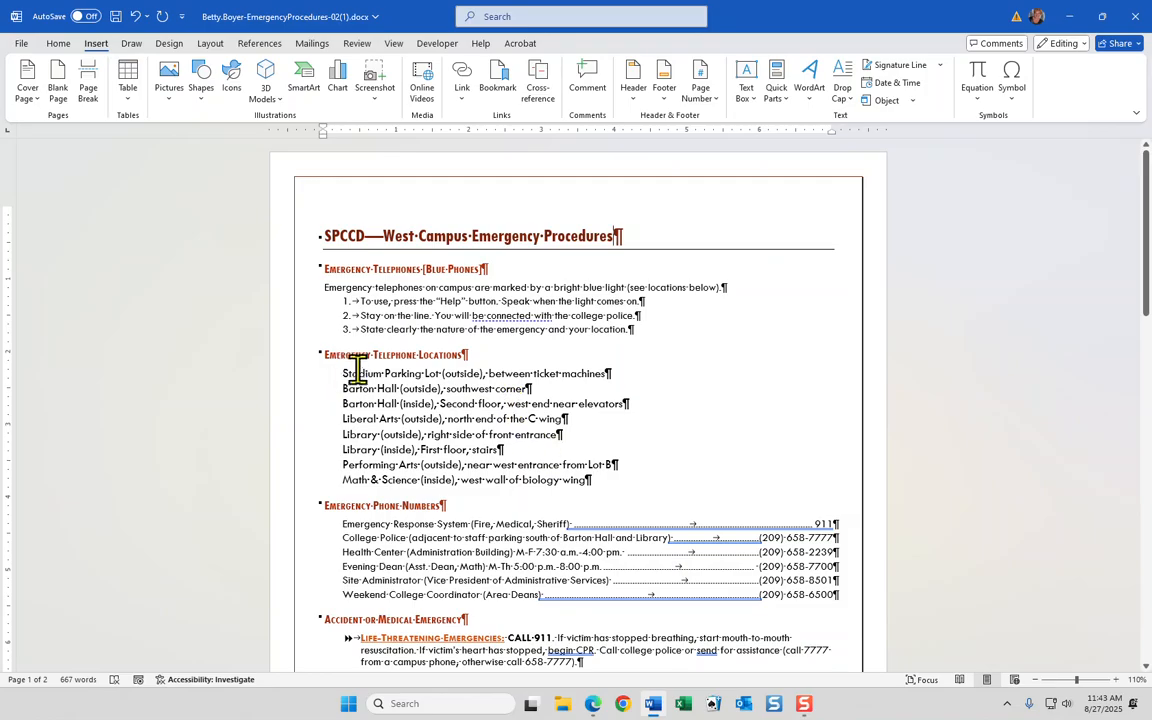
- Select the words "Stadium Parking Lot" in the first line under Emergency Telephone Locations and bring up the text formatting options
drag(342, 368, 484, 373)
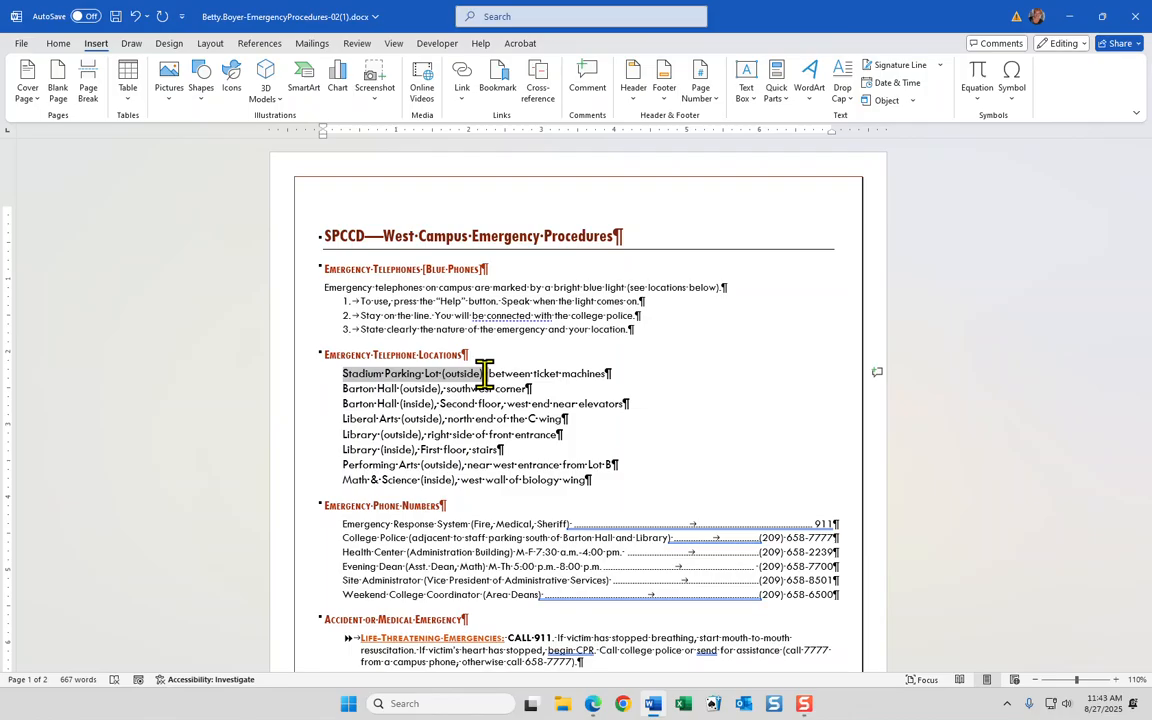
drag(484, 373, 441, 373)
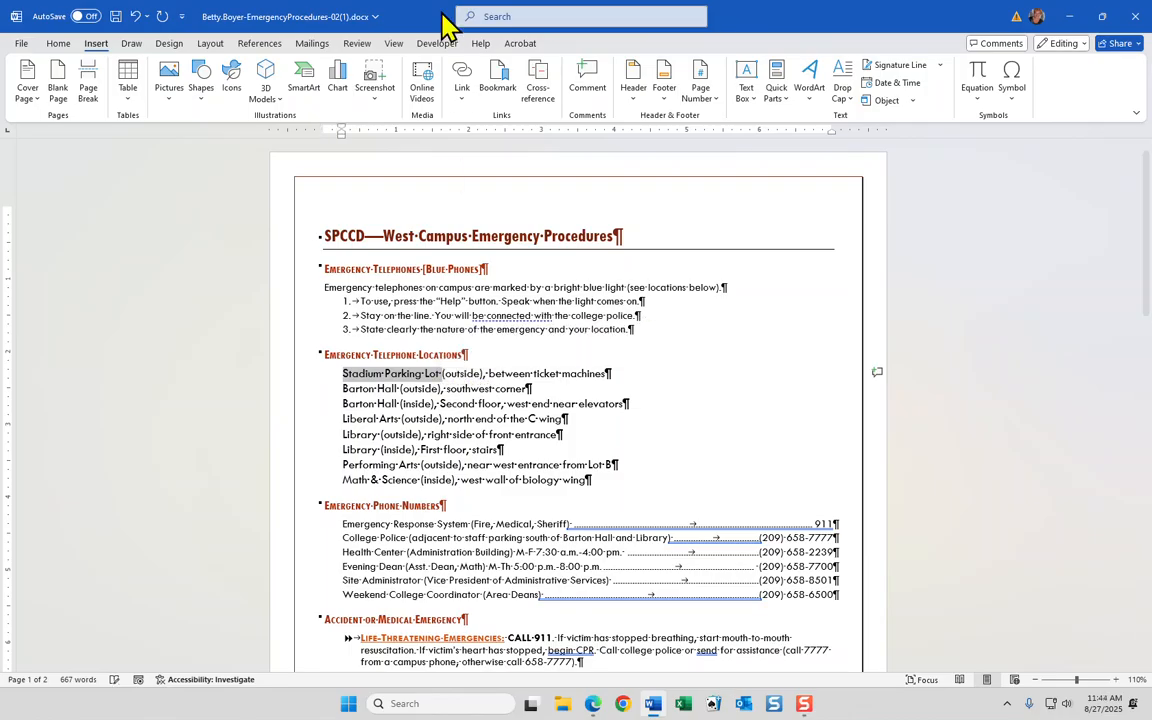
click(60, 45)
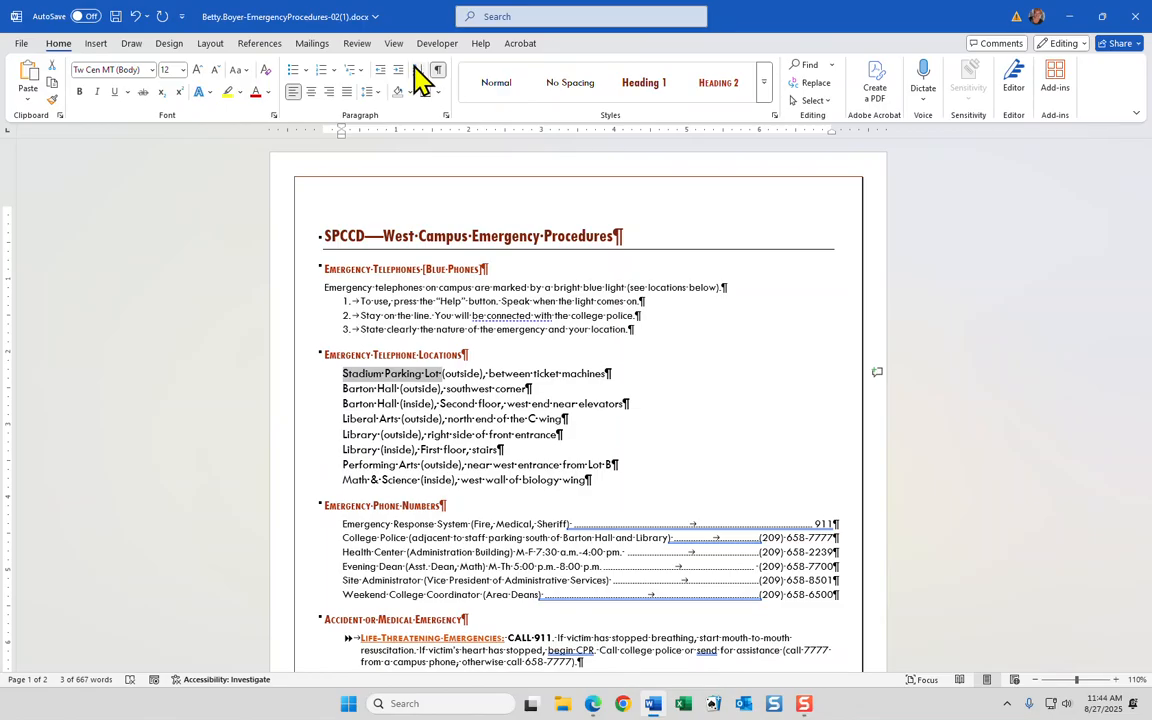